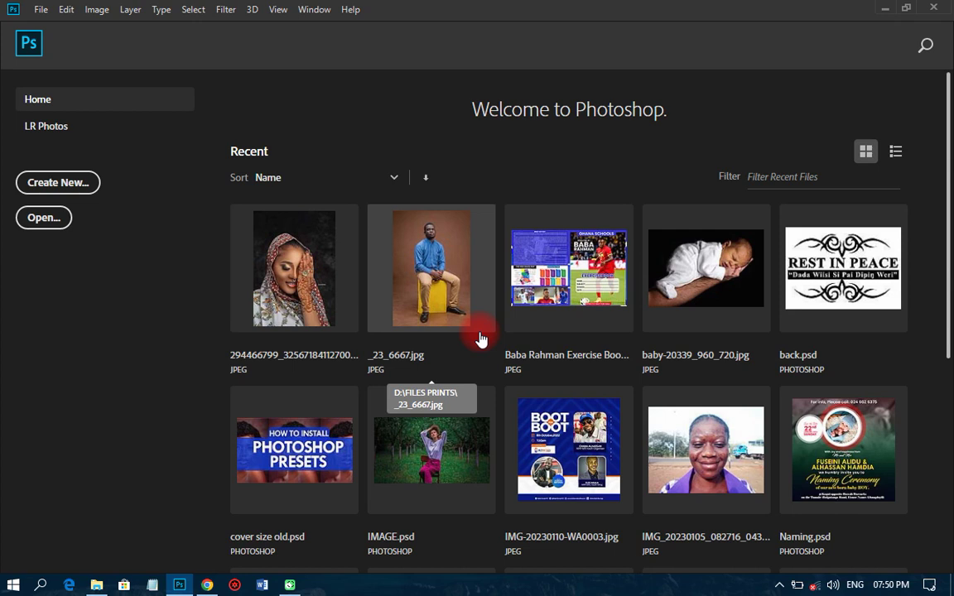
Step: Create a new 21.5 × 21.5 inch document named LUDU at 300 pixels/inch with 8 bit RGB colour
left_click(64, 181)
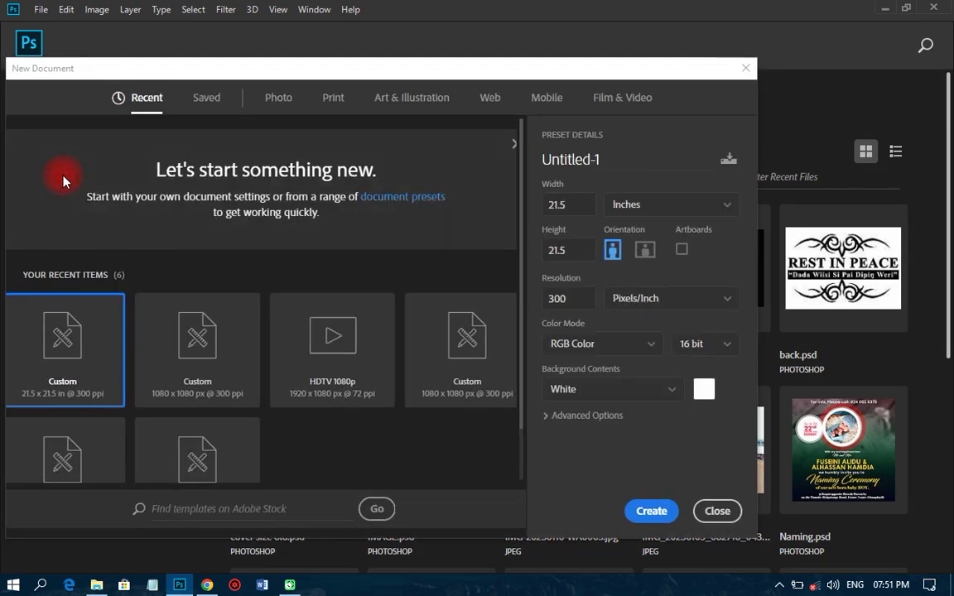
left_click_drag(622, 162, 515, 158)
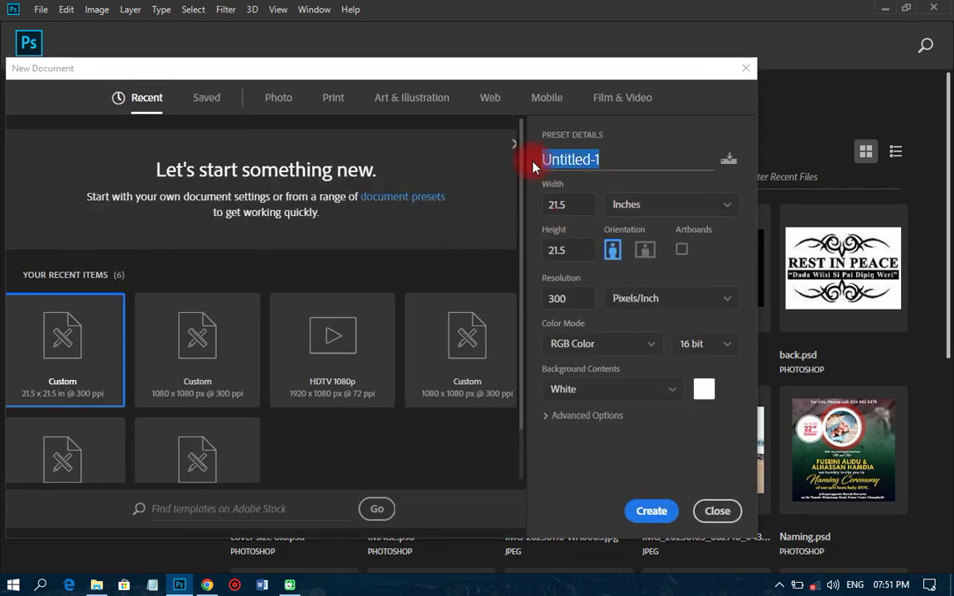
type("LUDU")
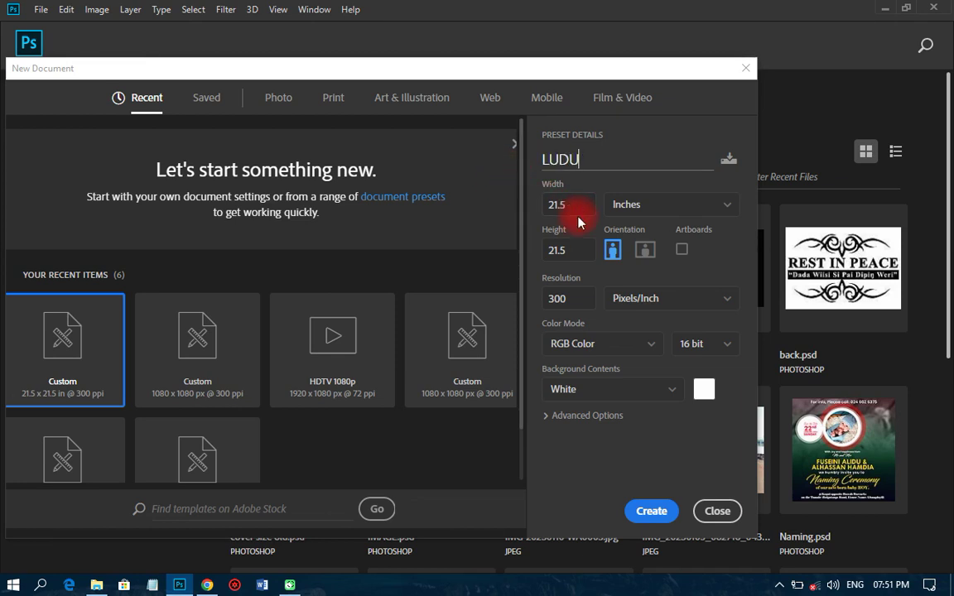
left_click(702, 352)
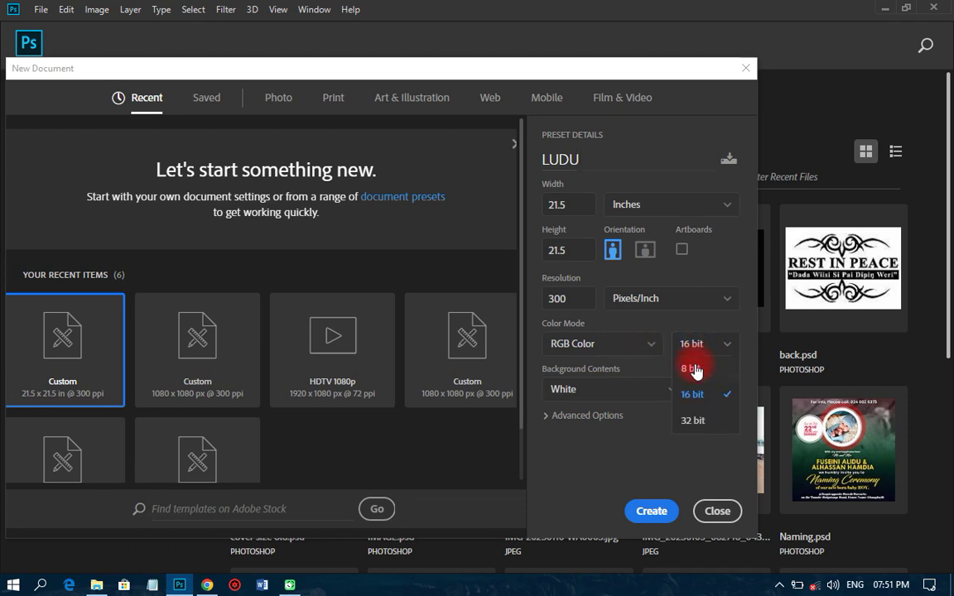
left_click(694, 370)
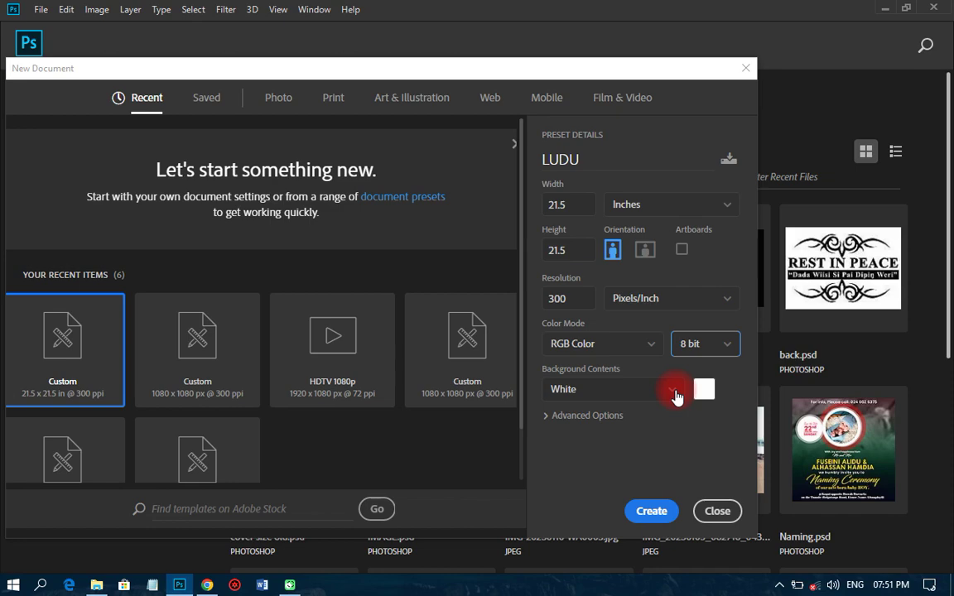
left_click(640, 515)
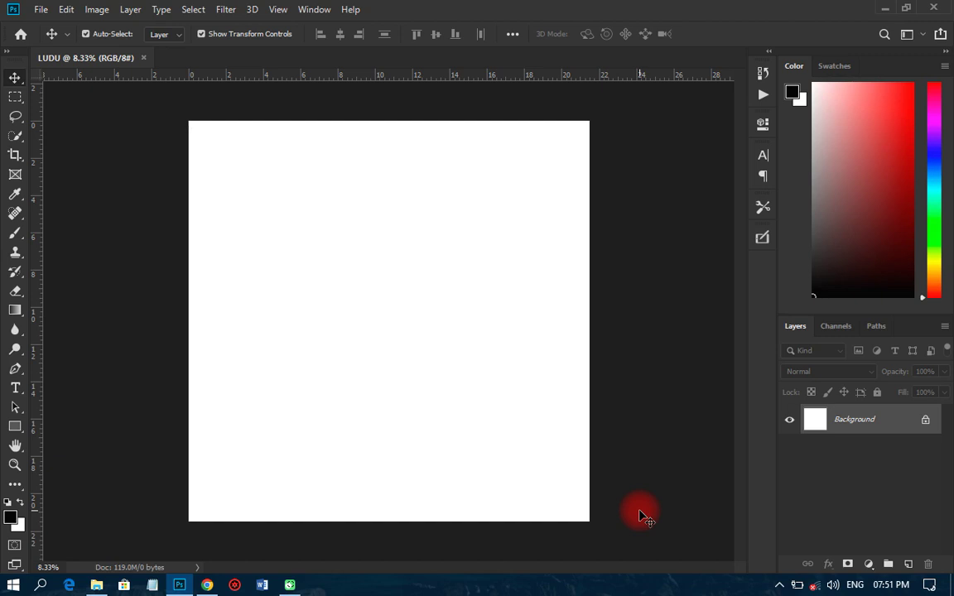
Step: Draw a square of about 5587 px per side with the Rectangle tool, covering most of the canvas
left_click(14, 426)
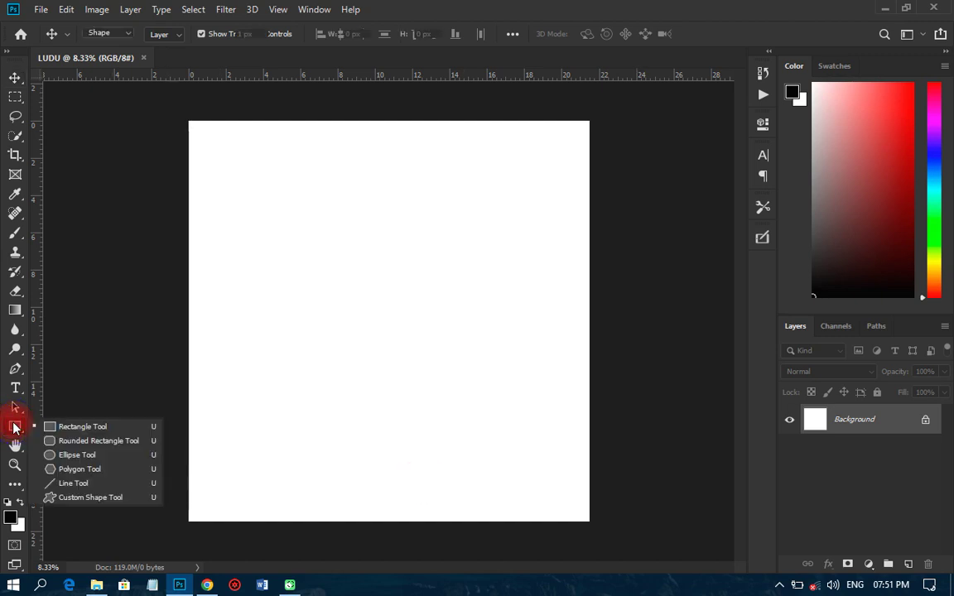
left_click(66, 425)
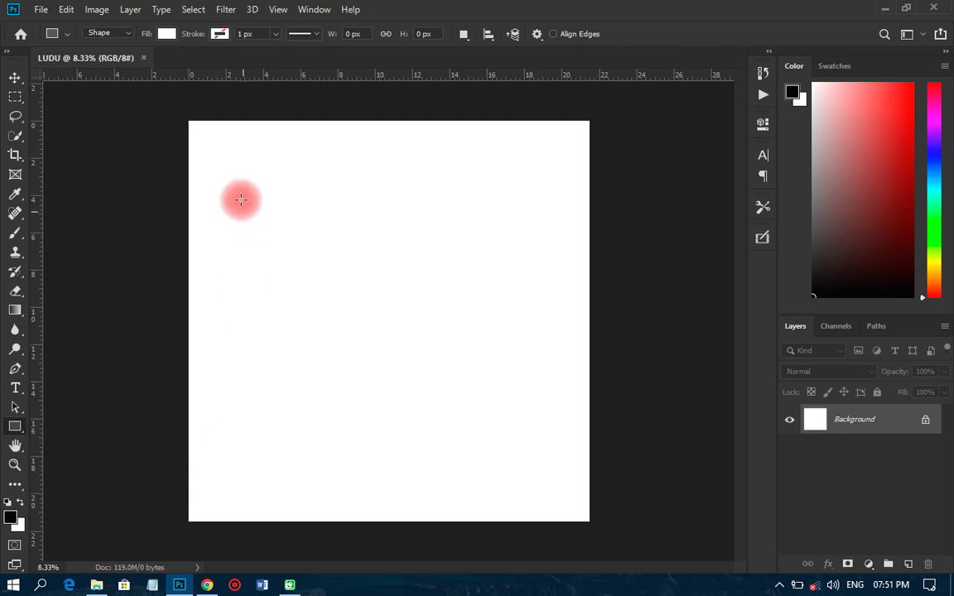
left_click_drag(213, 151, 599, 497)
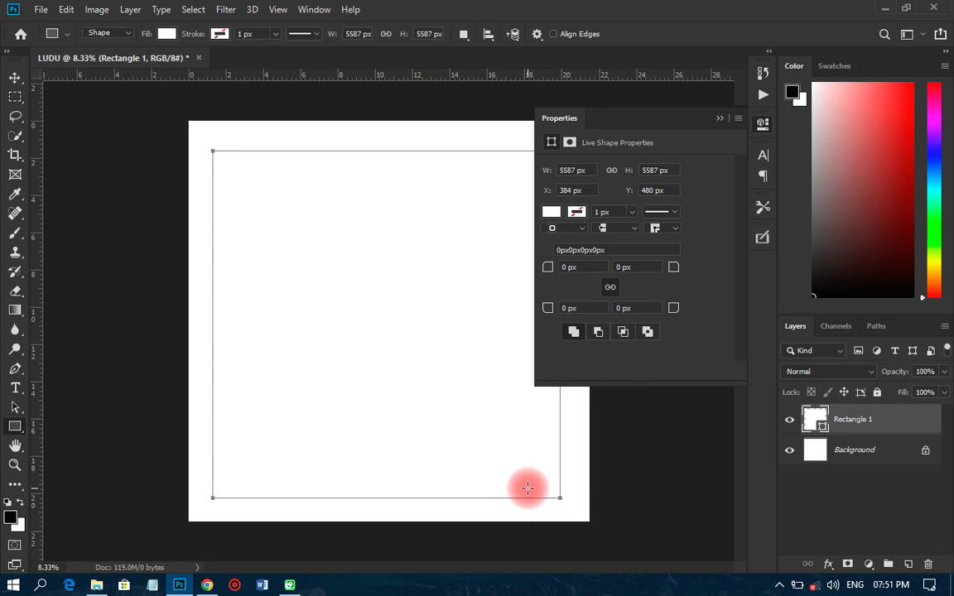
Step: Give the square a solid black stroke 20 px wide
left_click(577, 212)
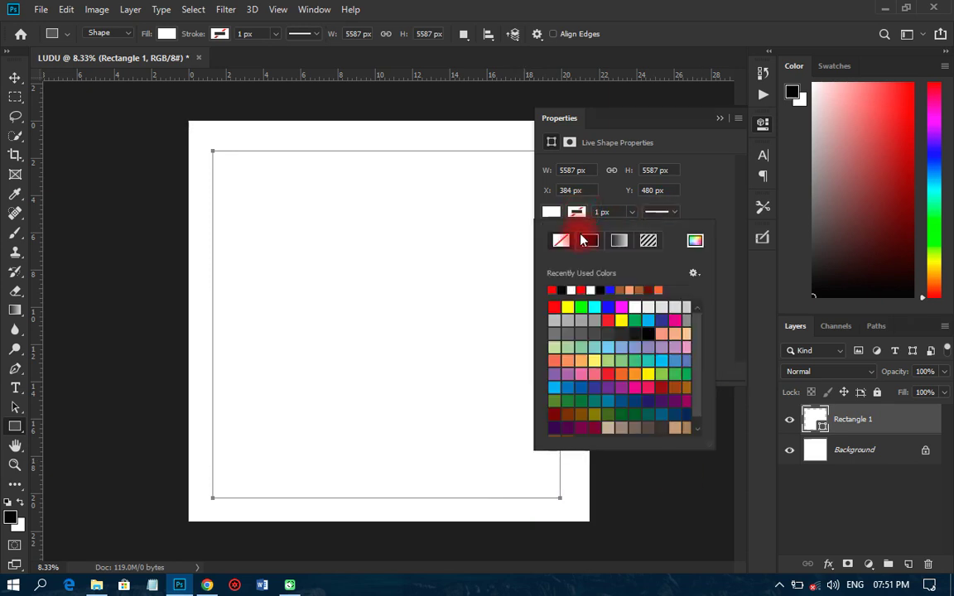
left_click(590, 241)
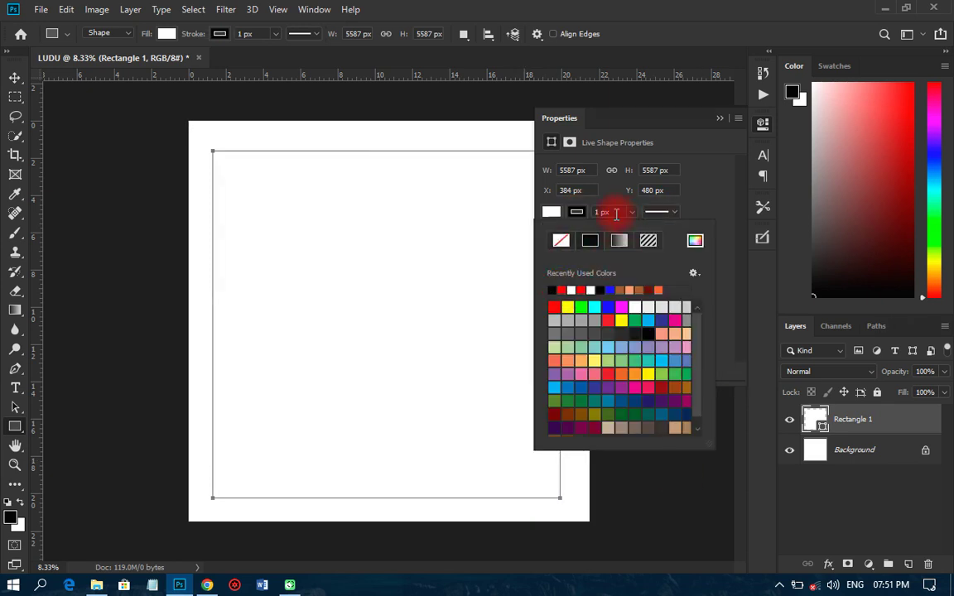
left_click(607, 213)
type("20")
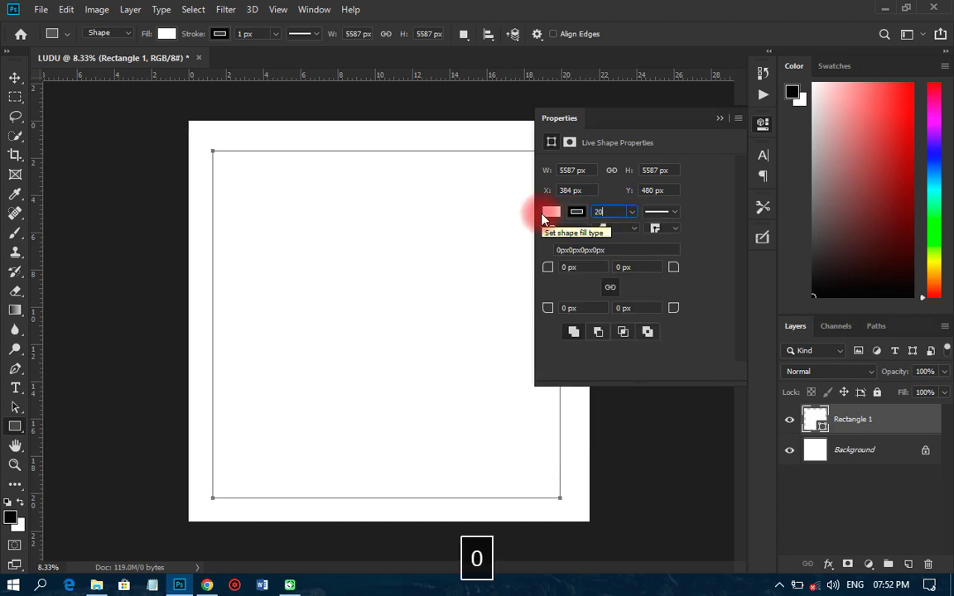
key("Return")
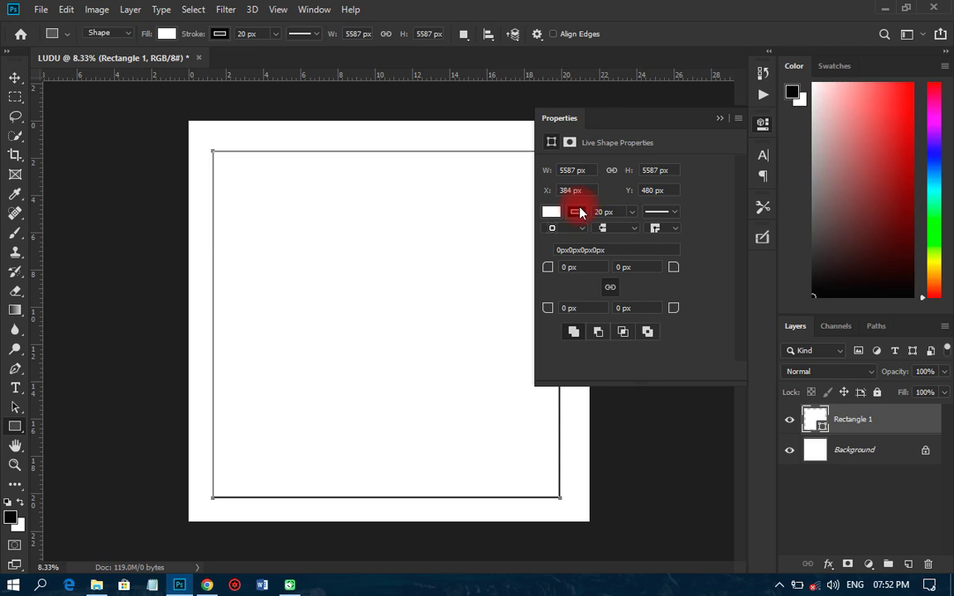
left_click(762, 126)
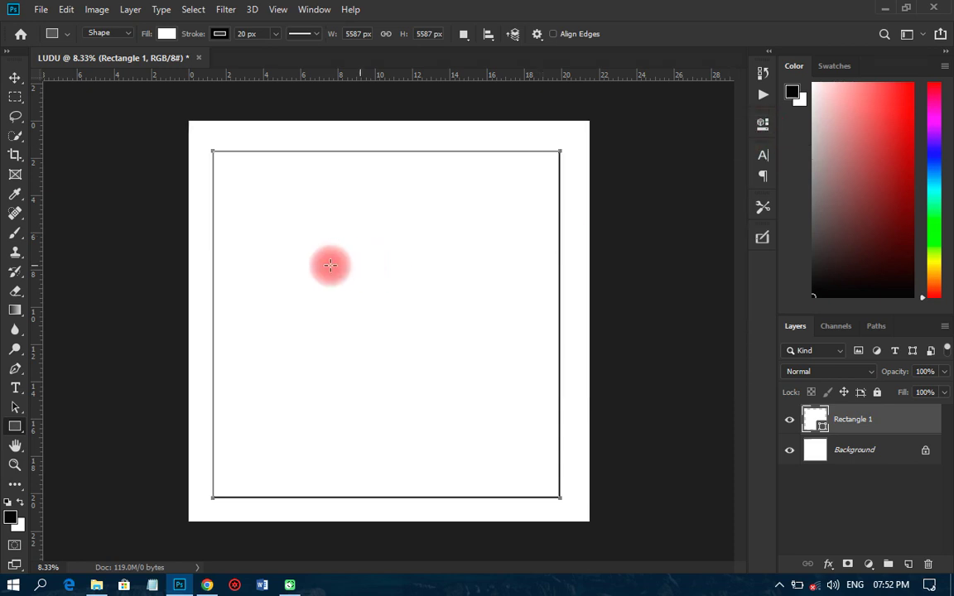
Step: Duplicate the square's layer and resize the copy to 4 in wide by 4 in high
left_click(17, 78)
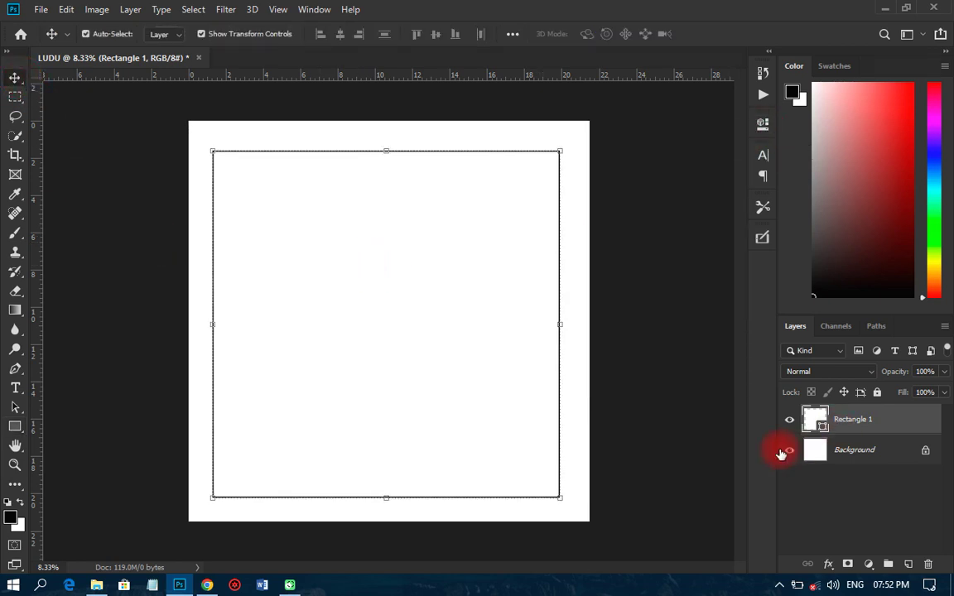
key("ctrl+j")
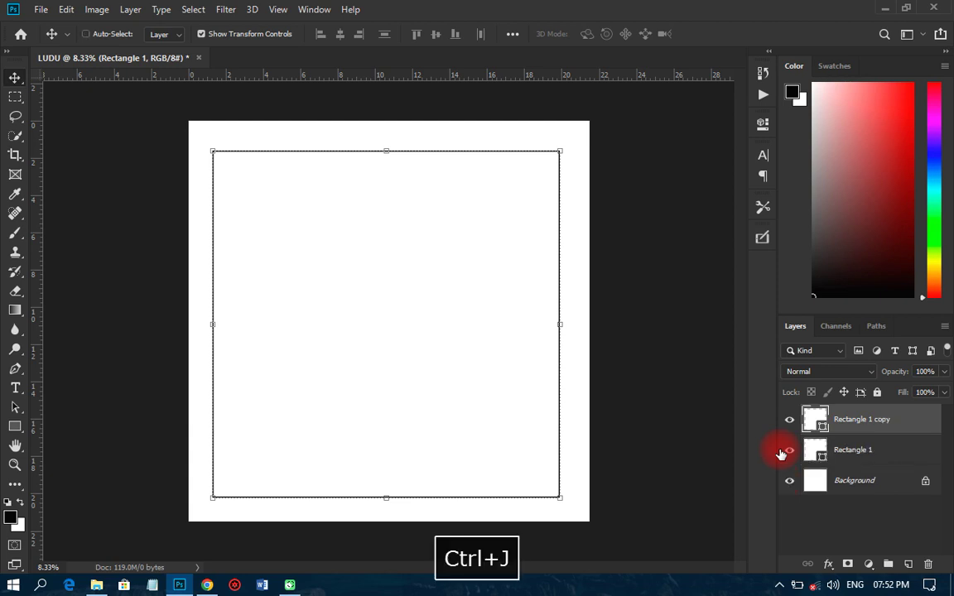
left_click(389, 149)
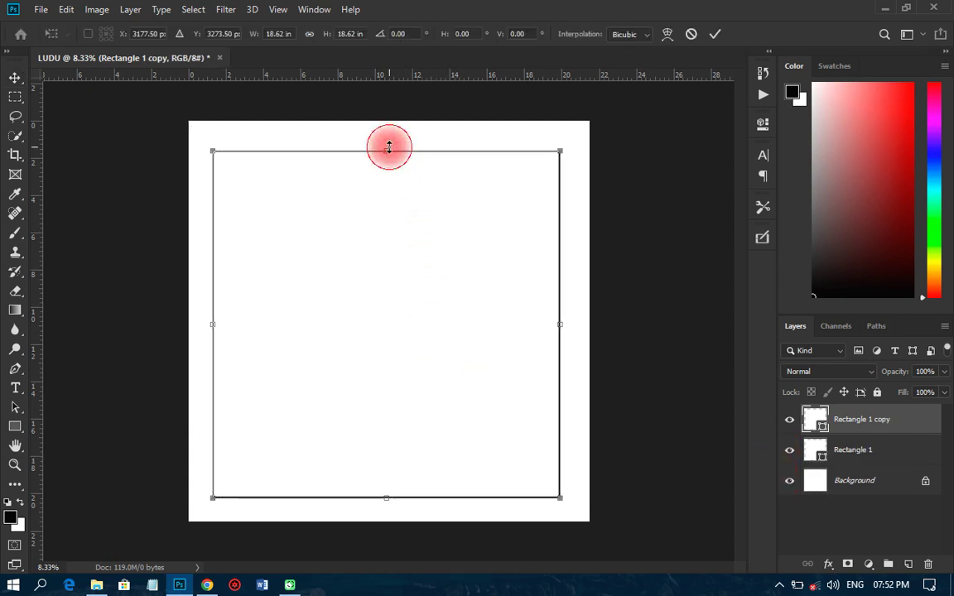
left_click(277, 33)
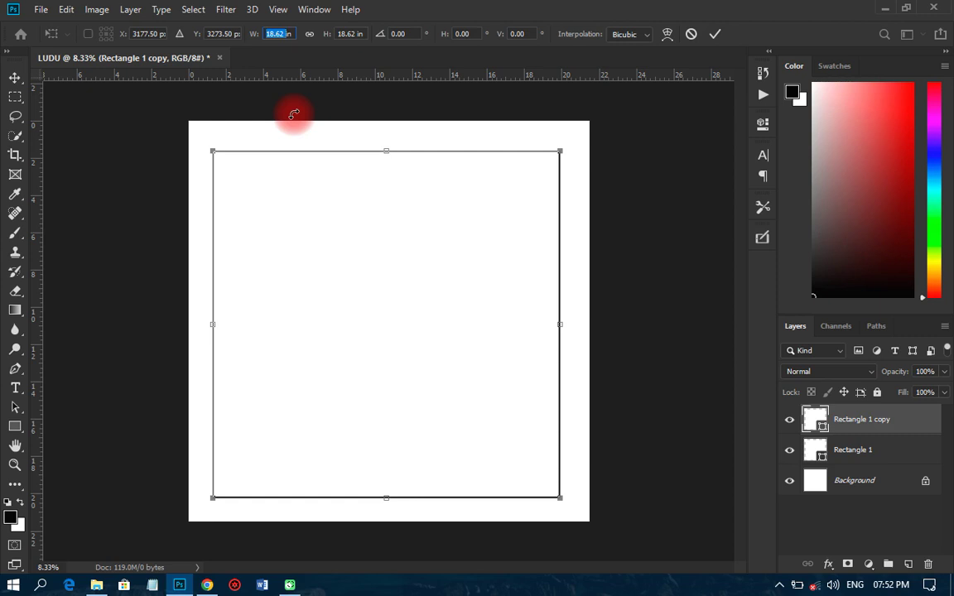
type("4.00 ")
type("in")
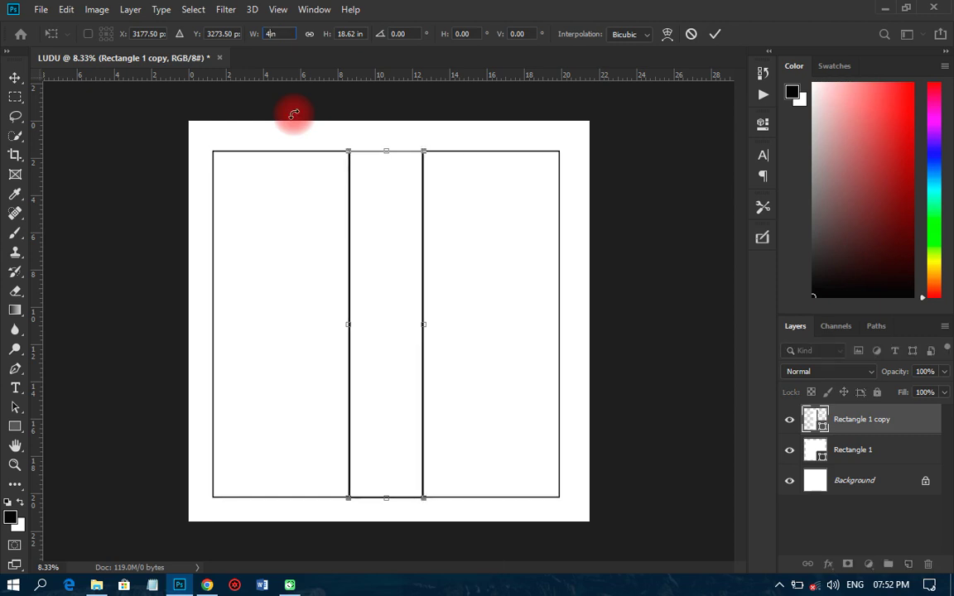
key("Tab")
type("4")
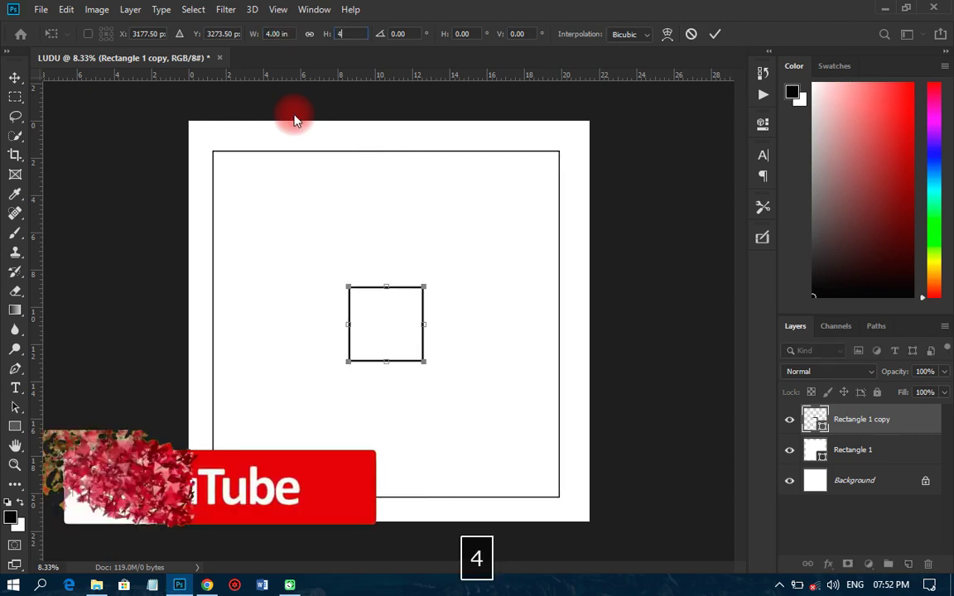
type(" IN")
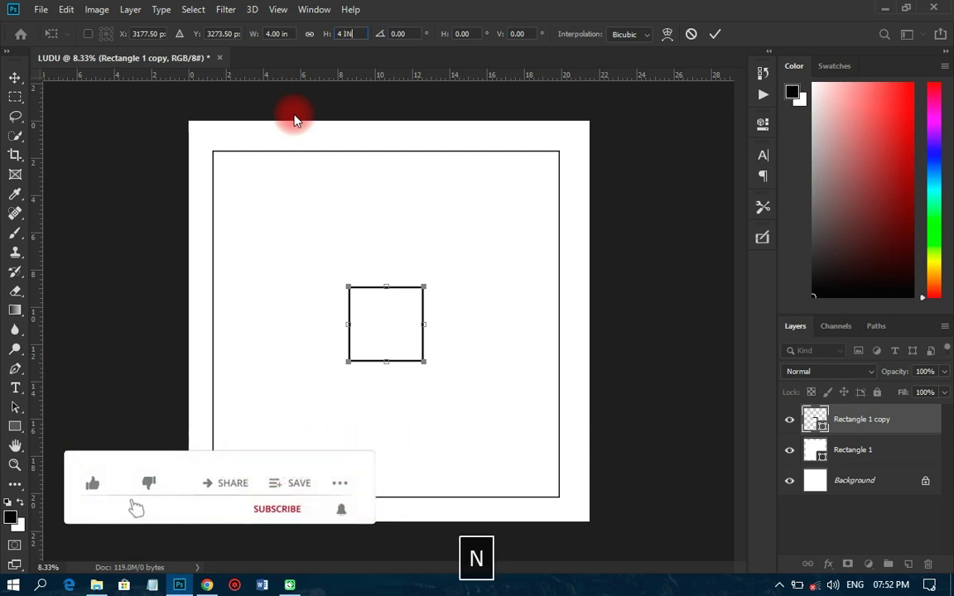
key("Caps_Lock")
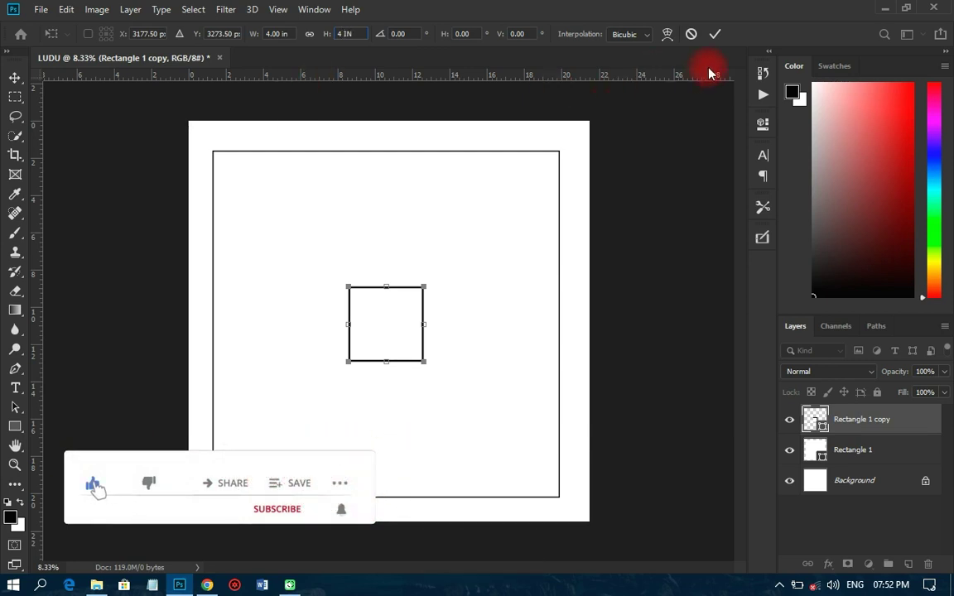
left_click(716, 34)
Step: Resize the original outer square on the Rectangle 1 layer to 16.5 in wide by 16.5 in high
left_click(862, 451)
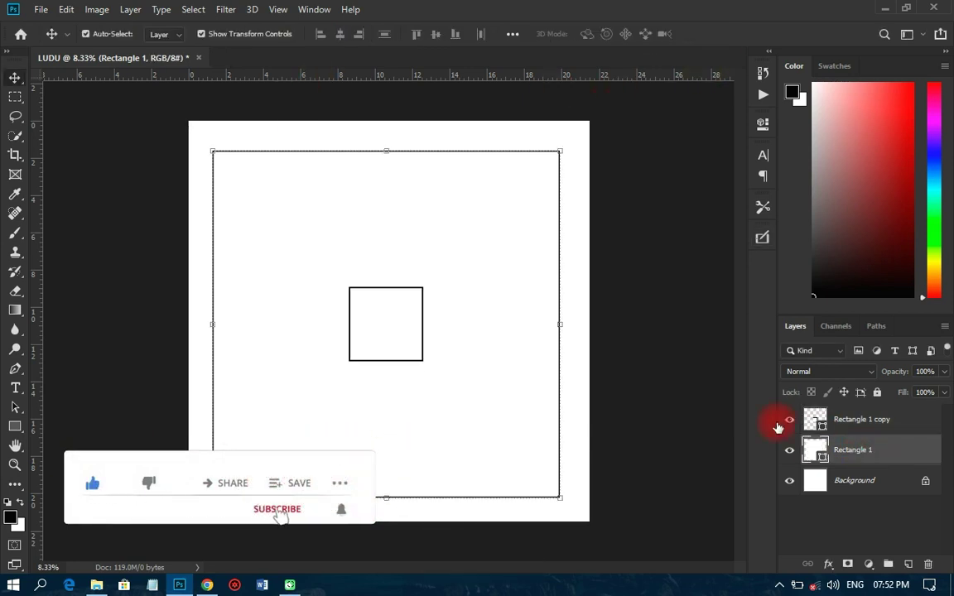
left_click(387, 152)
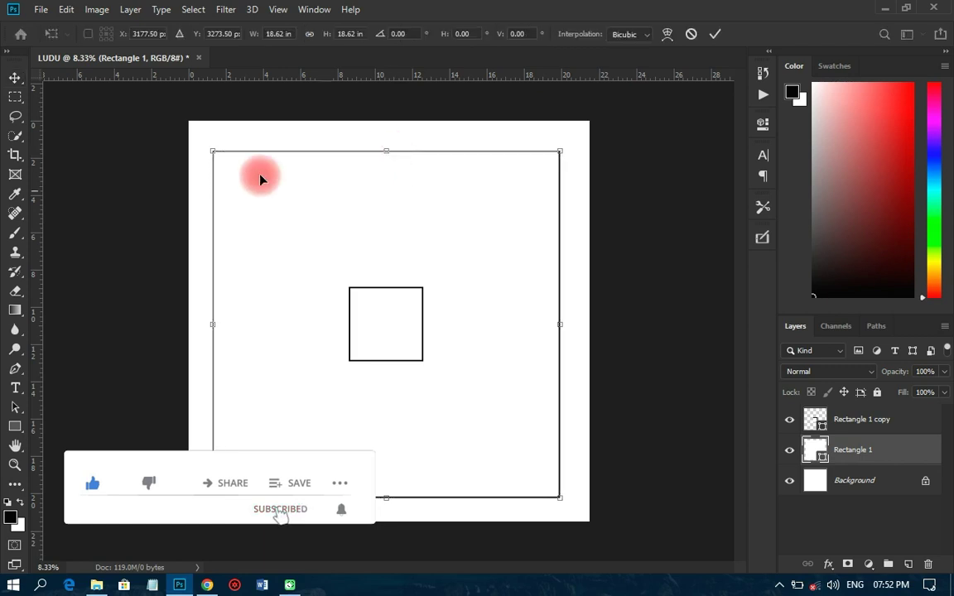
left_click(264, 34)
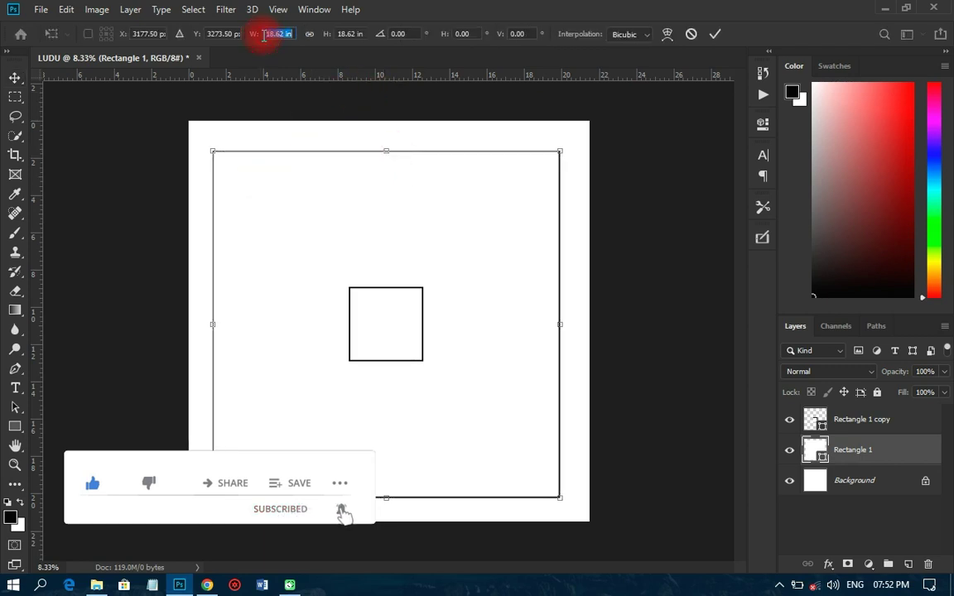
type("16.65 ")
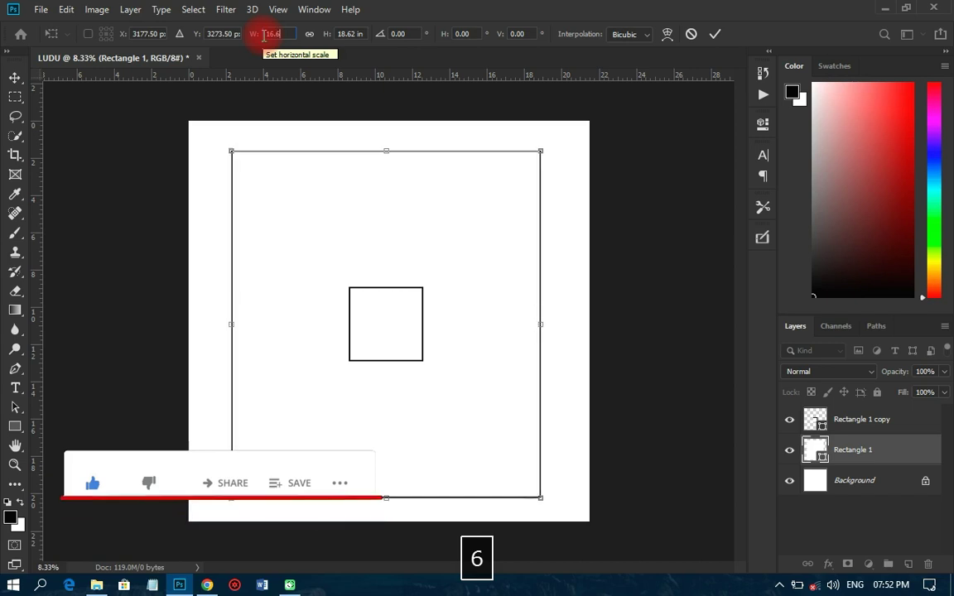
type("in")
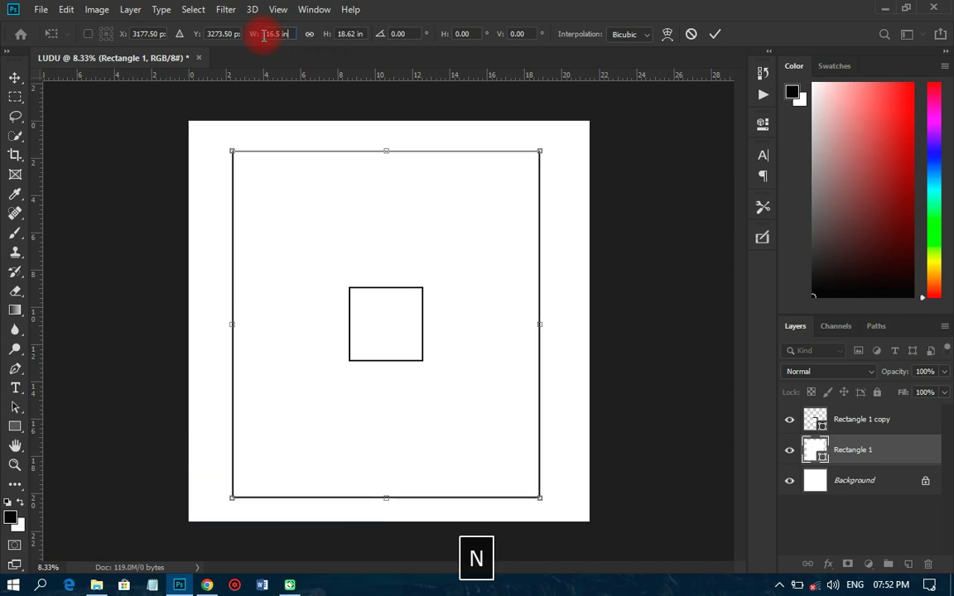
key("Caps_Lock")
key("Tab")
type("16")
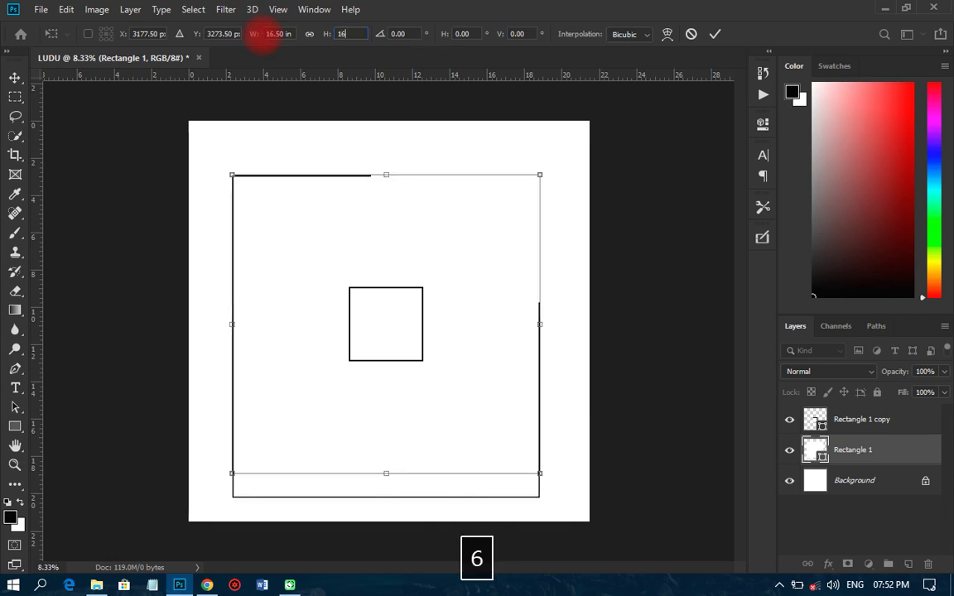
type(".6")
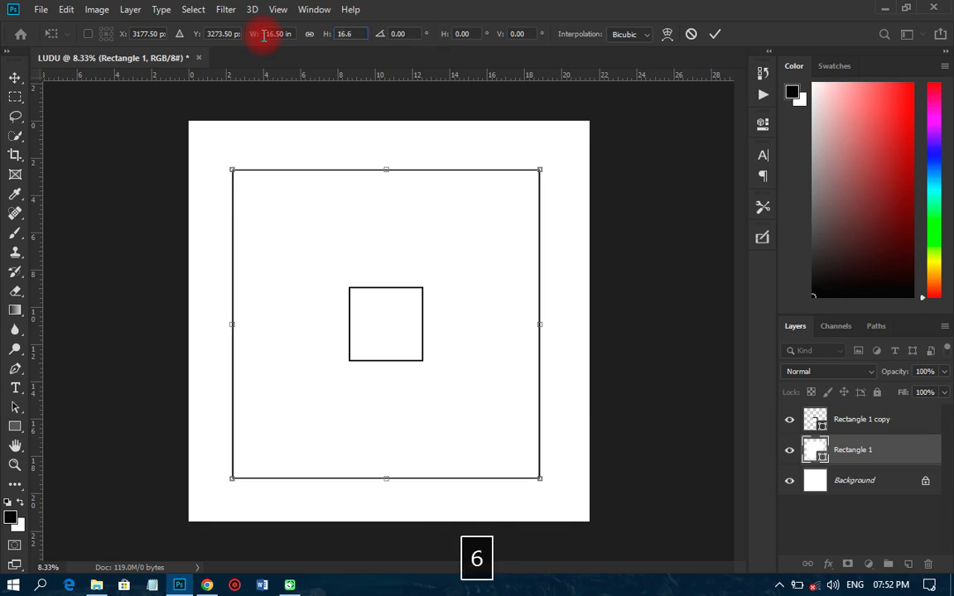
key("BackSpace")
type("5 in")
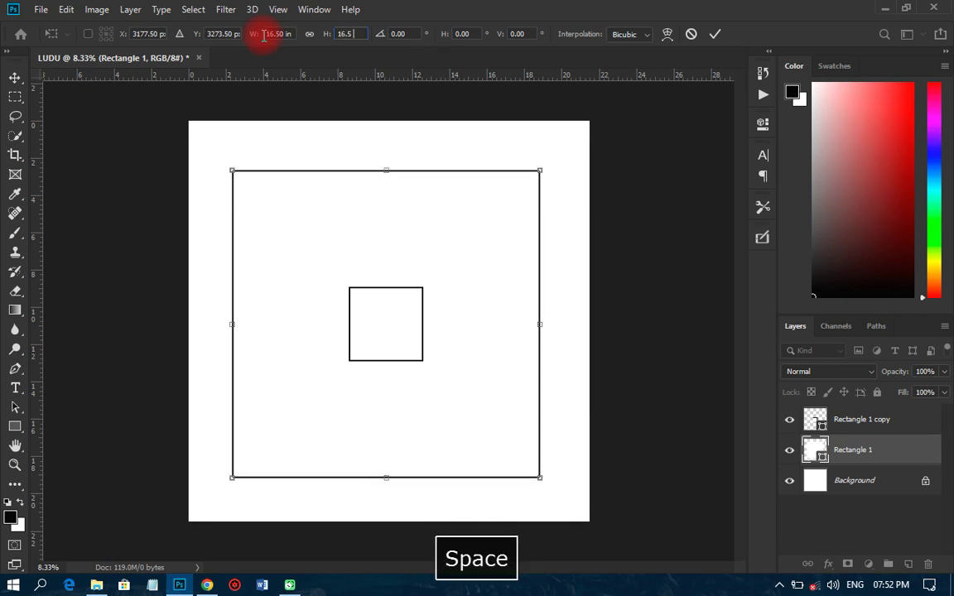
key("Tab")
left_click(716, 35)
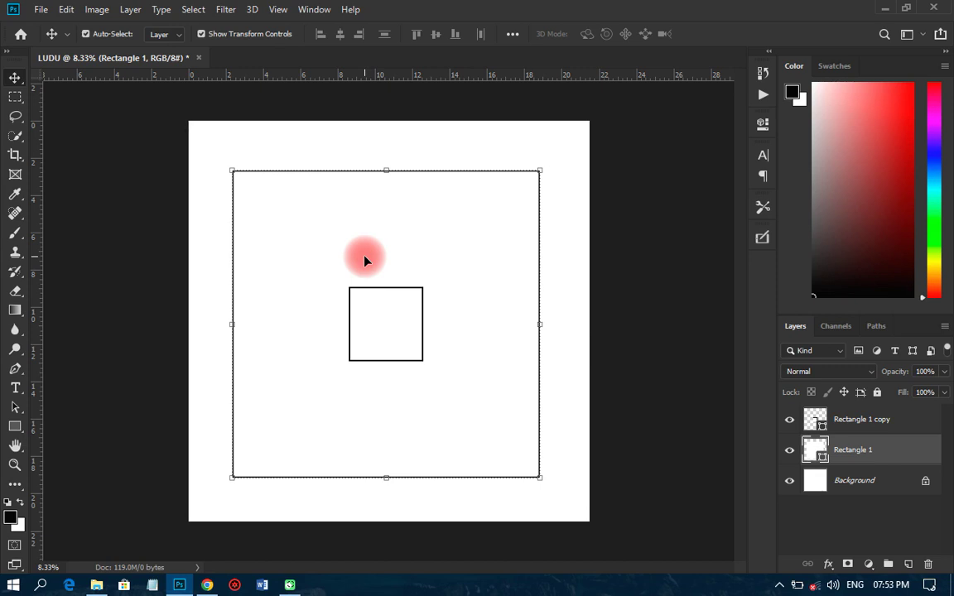
Step: Round all four corners of the outer square with a radius of 212 px
left_click(763, 126)
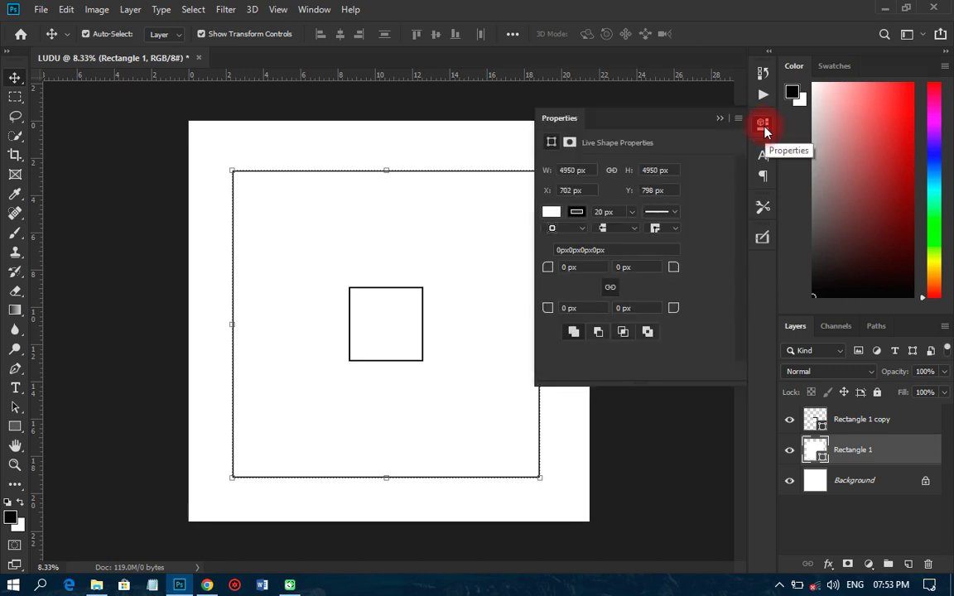
left_click_drag(561, 269, 649, 269)
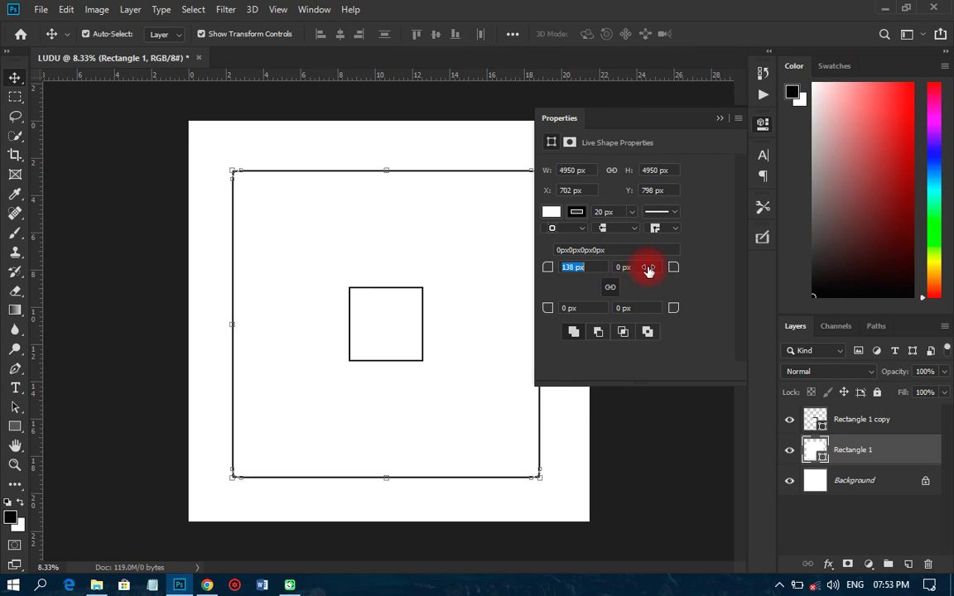
scroll(238, 171, "up", 3)
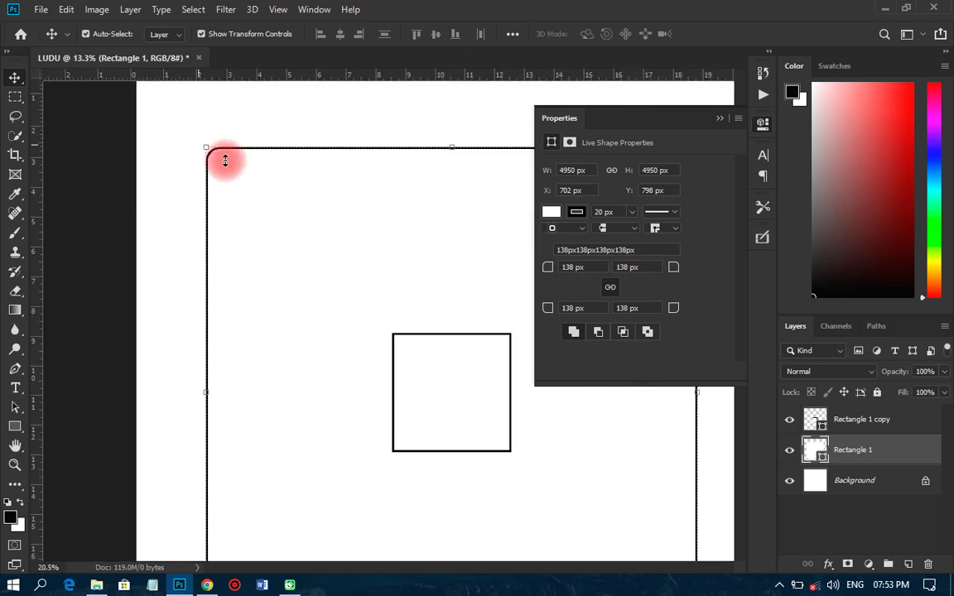
left_click_drag(573, 272, 611, 270)
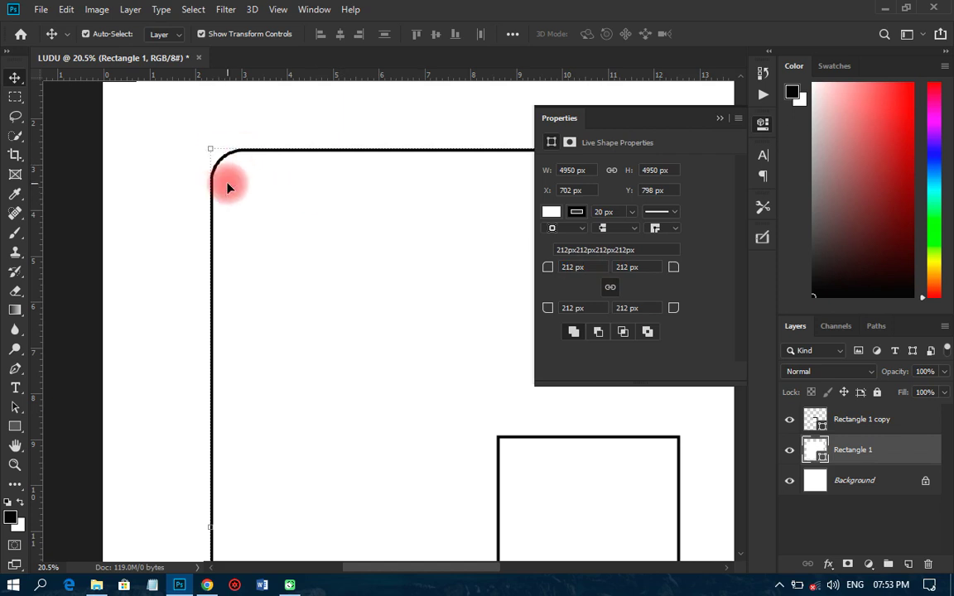
Step: Duplicate the centre square's Rectangle 1 copy layer
scroll(228, 188, "down", 3)
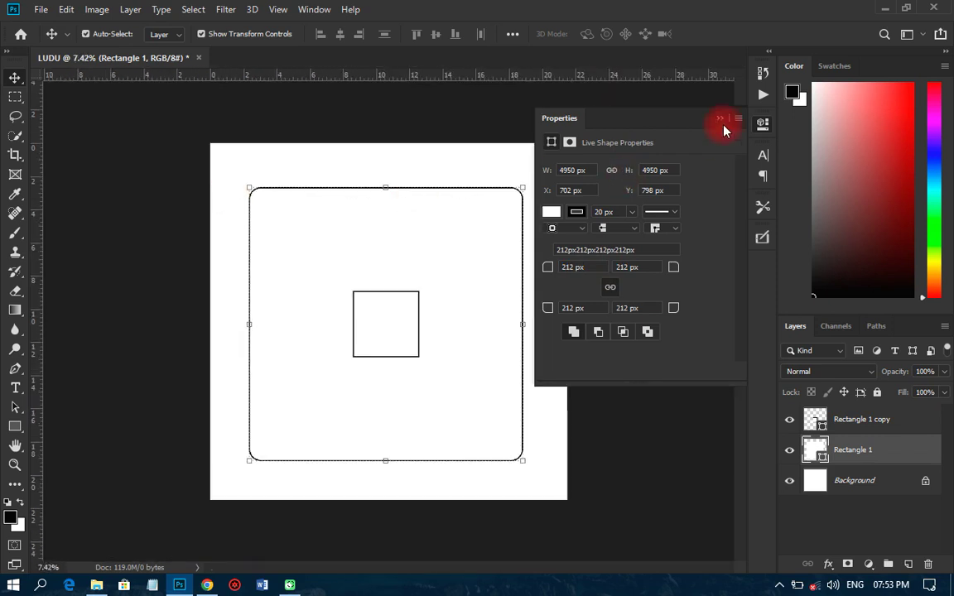
left_click(762, 124)
scroll(397, 332, "up", 1)
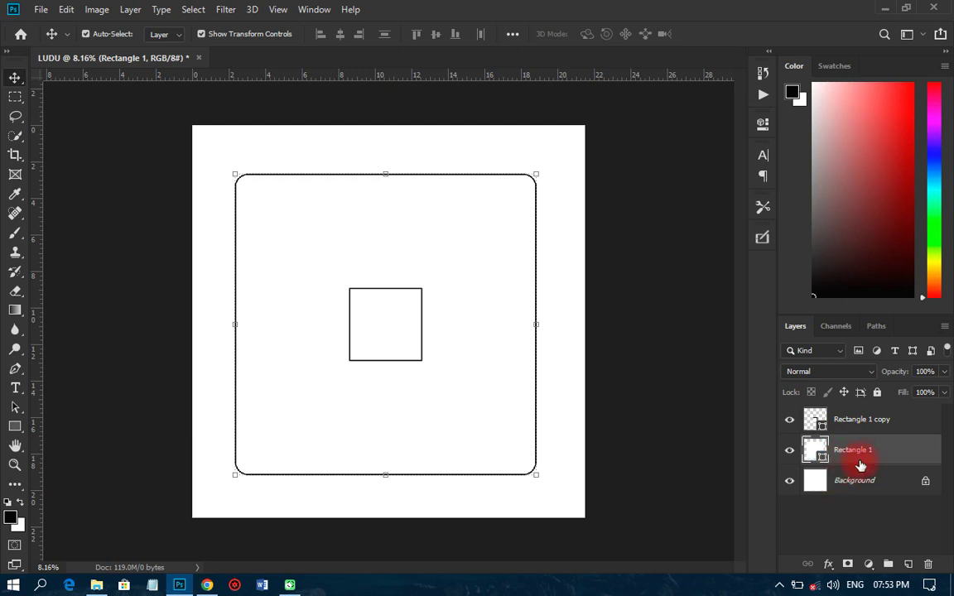
left_click(832, 424)
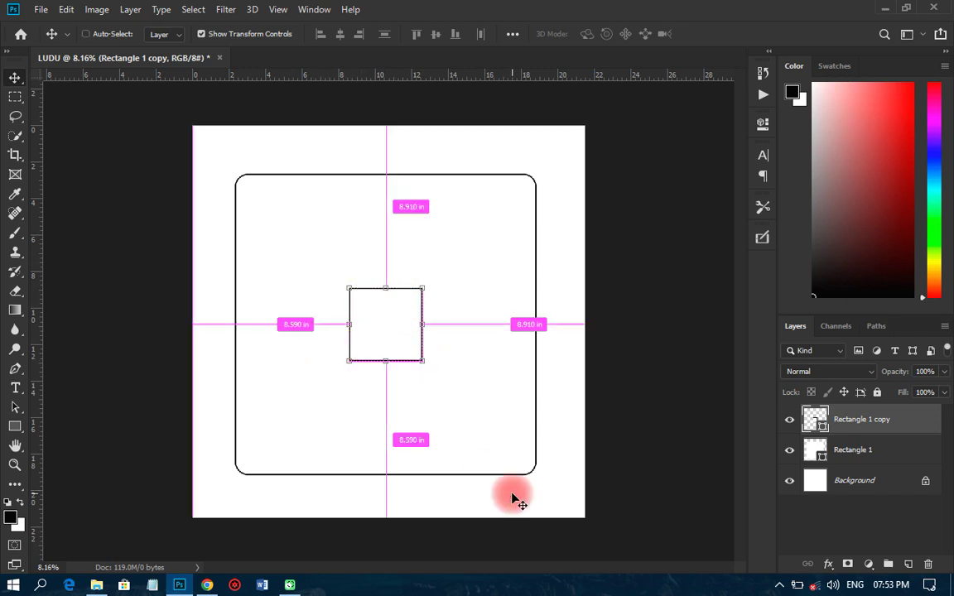
key("ctrl+j")
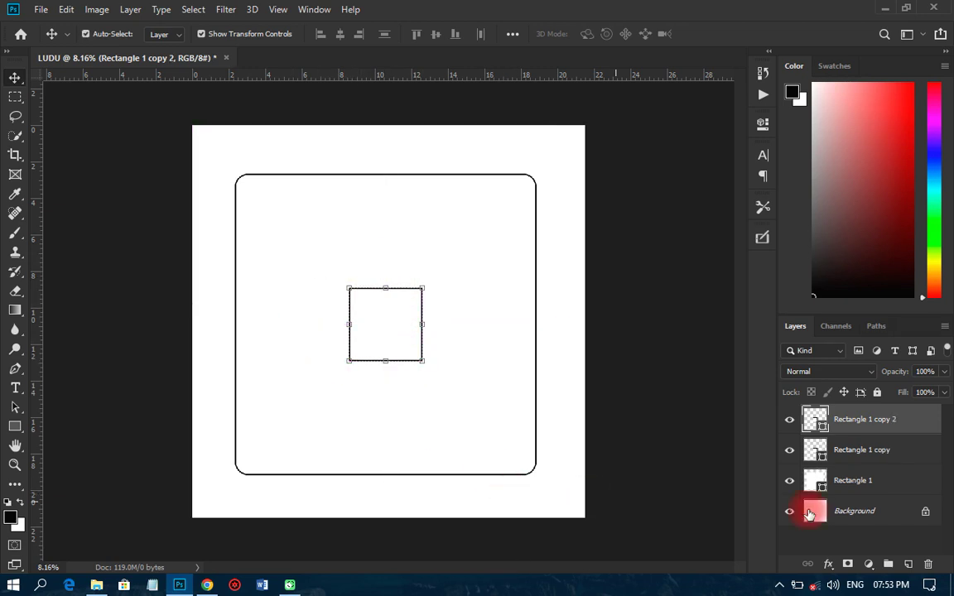
Step: Fill the duplicated square on the Rectangle 1 copy 2 layer with solid red (ff0000)
left_click(818, 424, "ctrl")
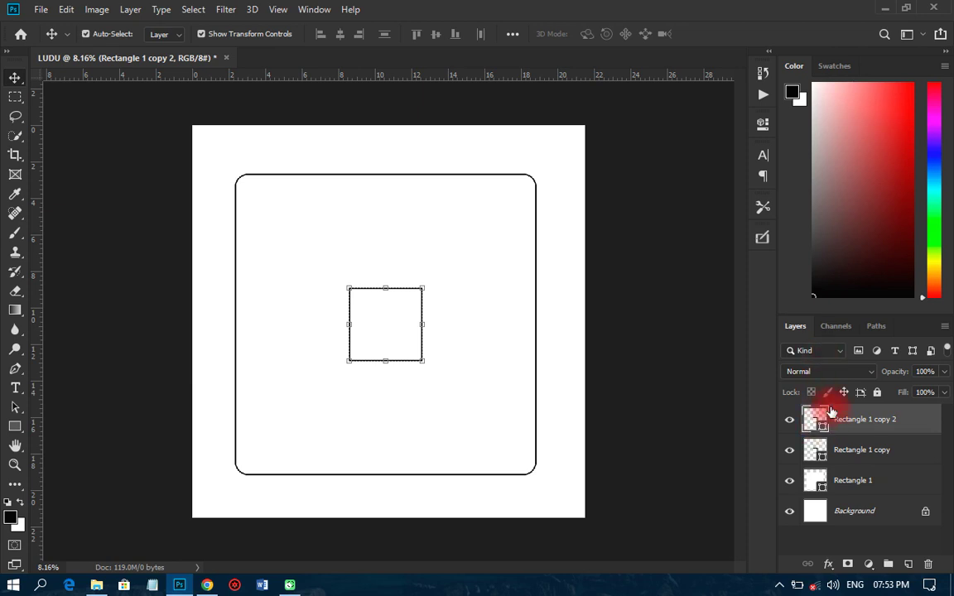
double_click(823, 428)
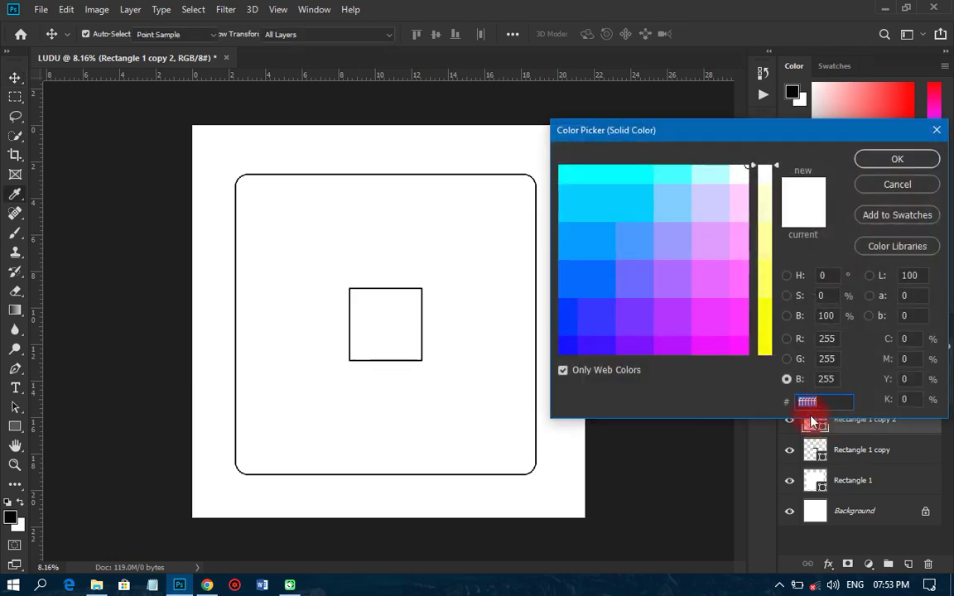
left_click_drag(763, 331, 771, 368)
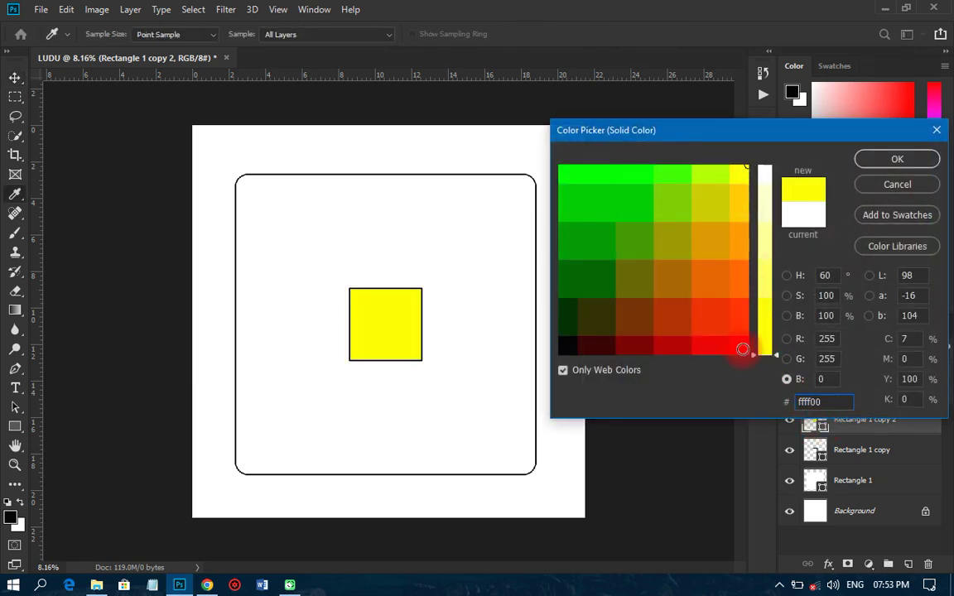
left_click(744, 348)
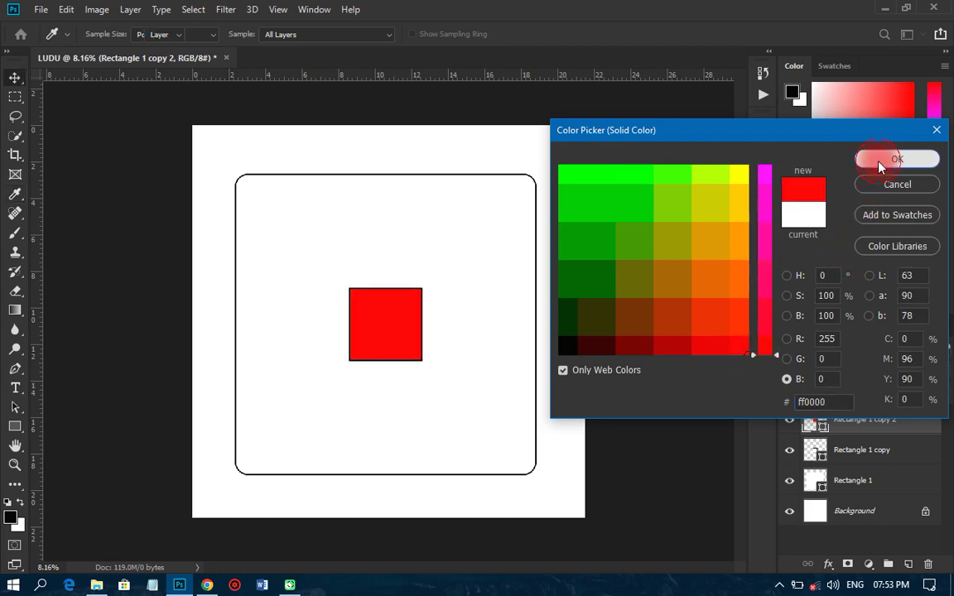
left_click(887, 159)
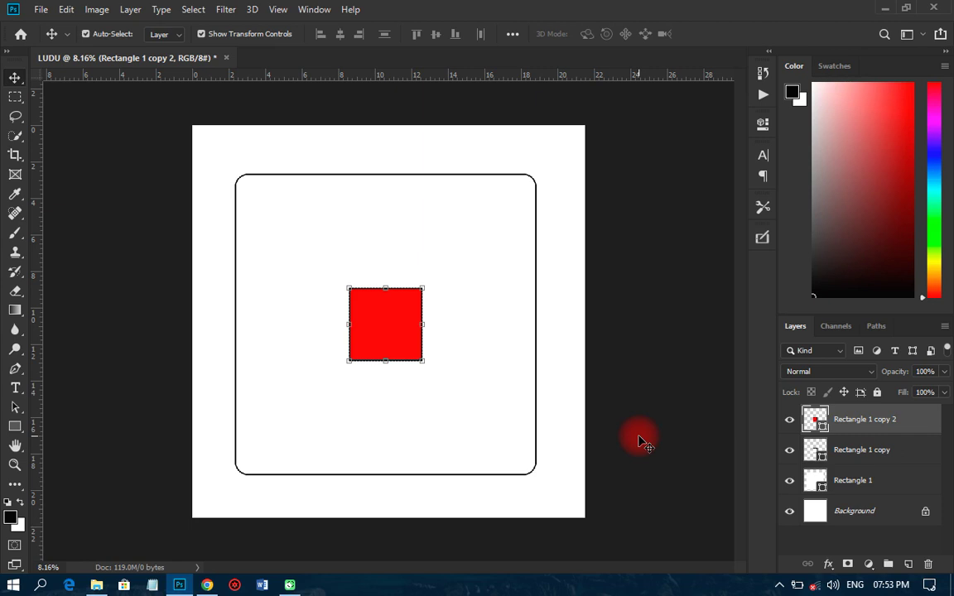
Step: Scale the red square to about 6.23 in wide and high and place it in the outer square's lower-left area
key("ctrl+t")
left_click_drag(423, 362, 464, 388)
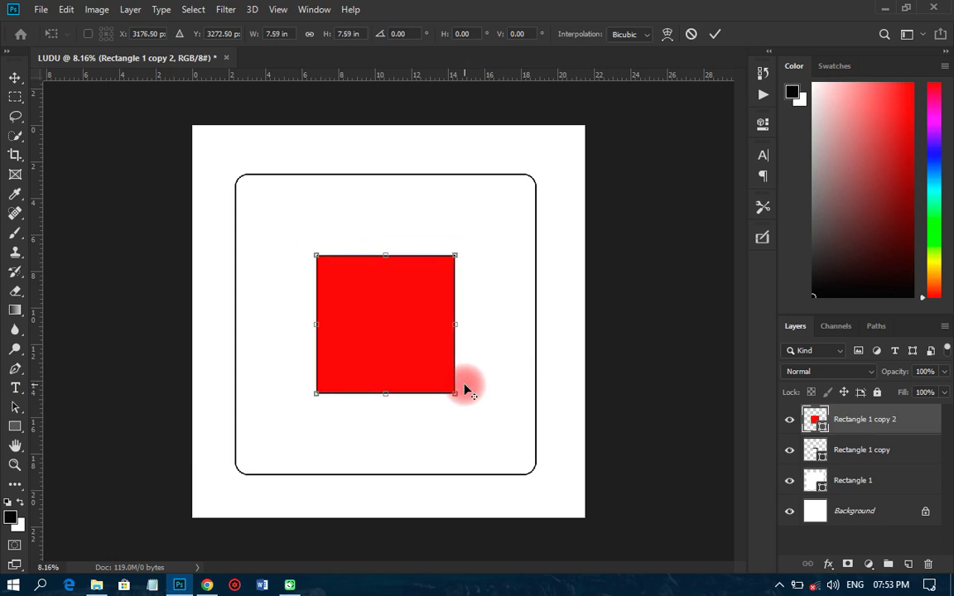
left_click_drag(395, 336, 338, 387)
scroll(358, 362, "up", 5)
double_click(317, 429)
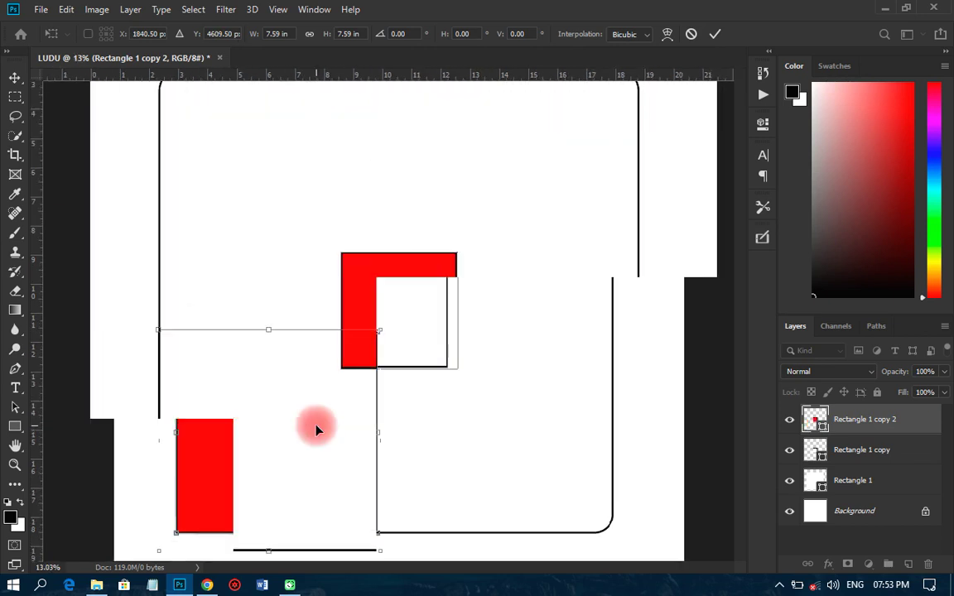
scroll(317, 429, "up", 1)
left_click_drag(398, 310, 366, 325)
left_click_drag(315, 411, 347, 409)
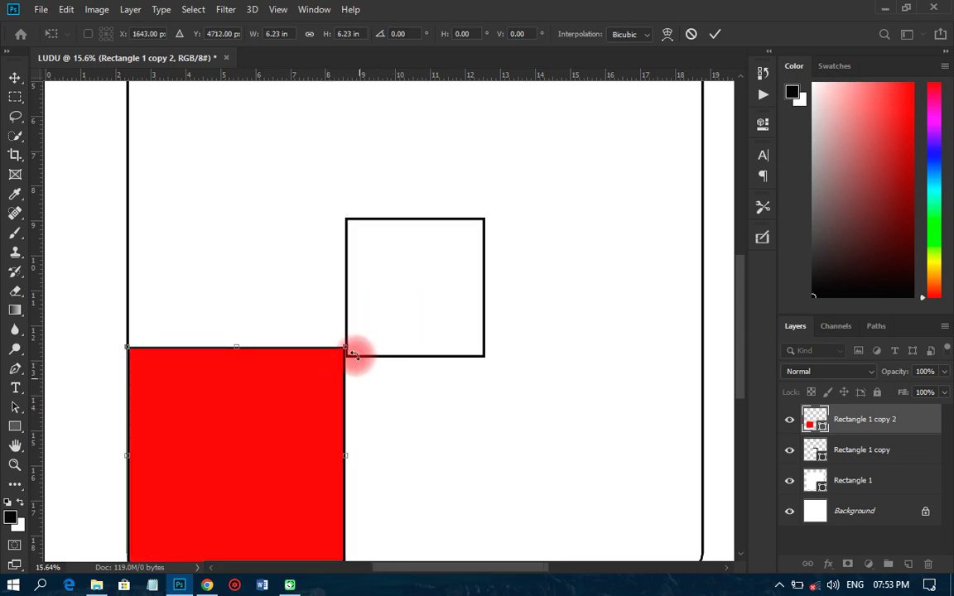
Step: Move the red square down until its top-right corner meets the centre square's bottom-left corner, and apply the transform
scroll(354, 354, "up", 4)
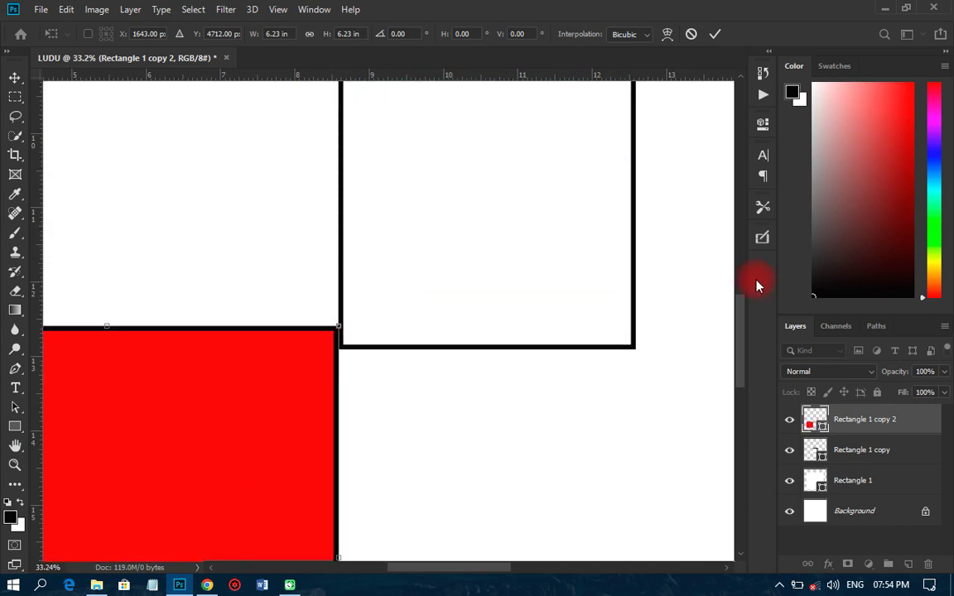
mouse_move(745, 335)
left_mouse_down()
mouse_move(750, 374)
mouse_move(743, 319)
left_mouse_up()
left_click_drag(343, 362, 302, 373)
left_click(340, 339)
scroll(340, 336, "up", 5)
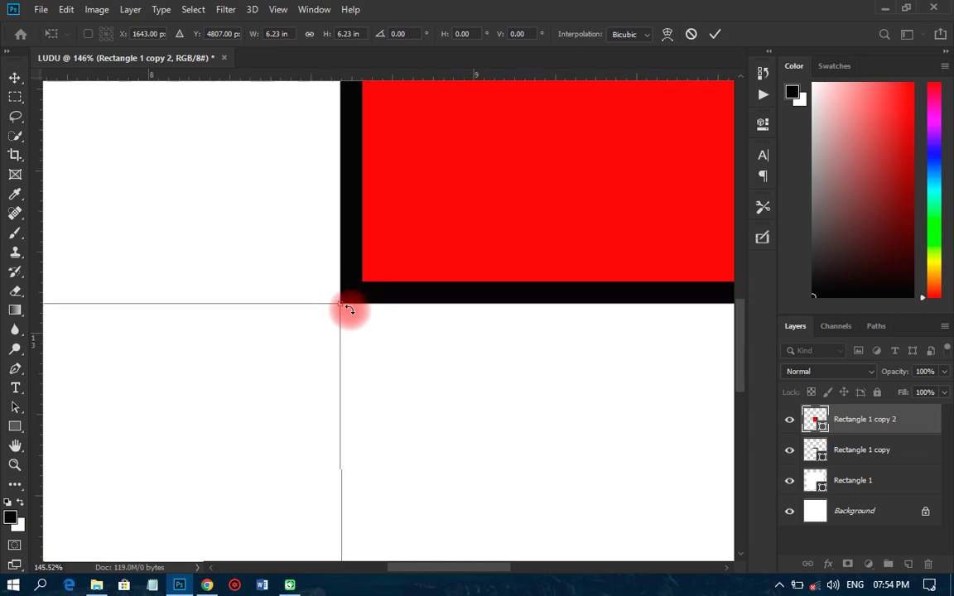
scroll(347, 308, "up", 3)
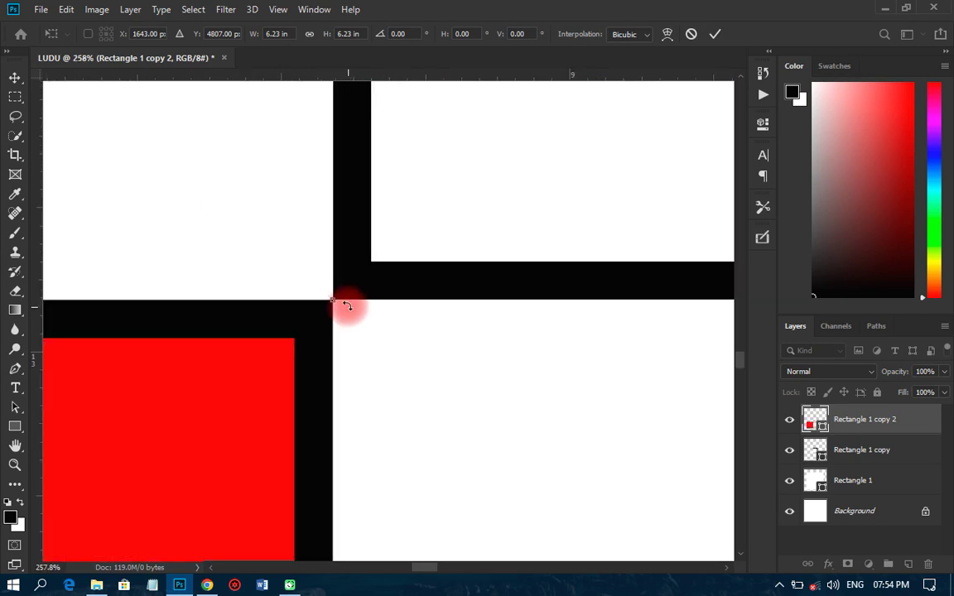
left_click(717, 34)
left_click(402, 338)
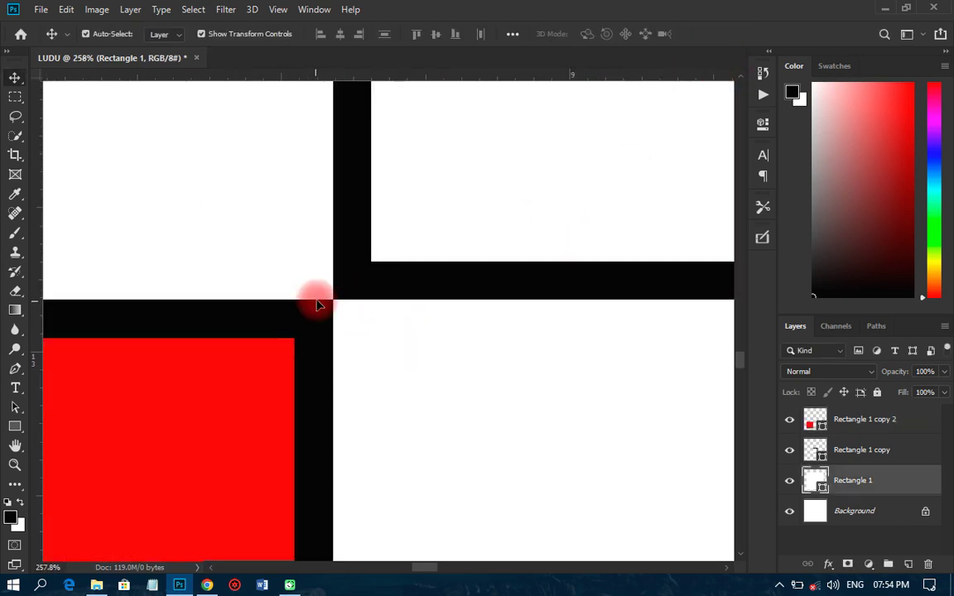
Step: Stretch the red square's bottom edge to the outer square's lower border, making it about 6.25 in wide and high
scroll(487, 375, "down", 10)
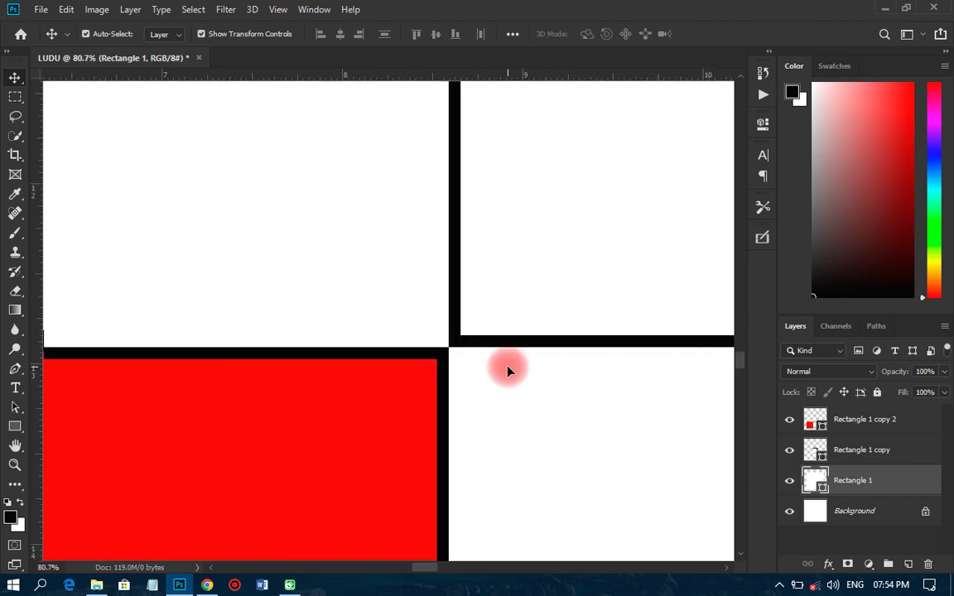
scroll(505, 340, "down", 2)
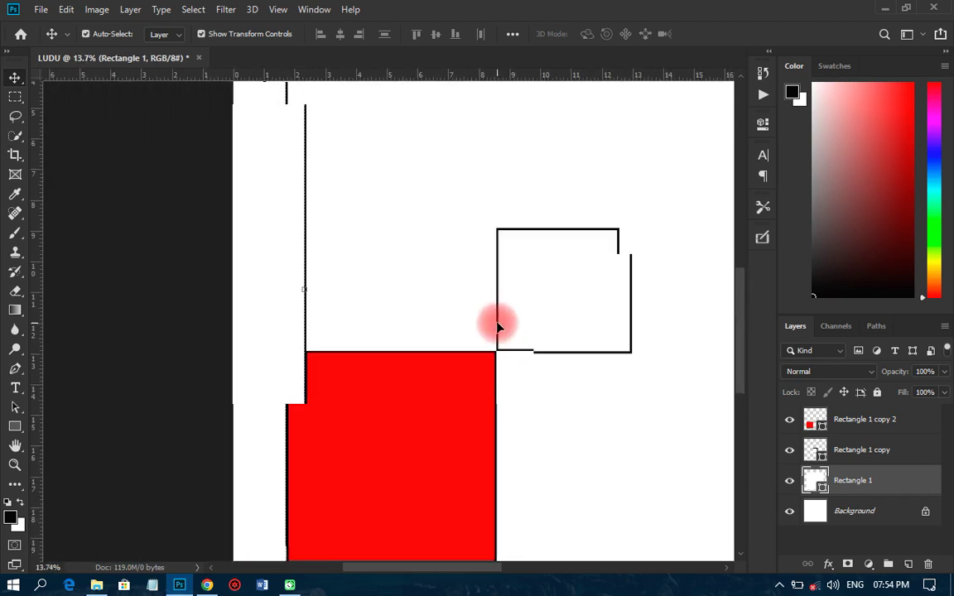
scroll(422, 511, "down", 1)
scroll(426, 524, "up", 2)
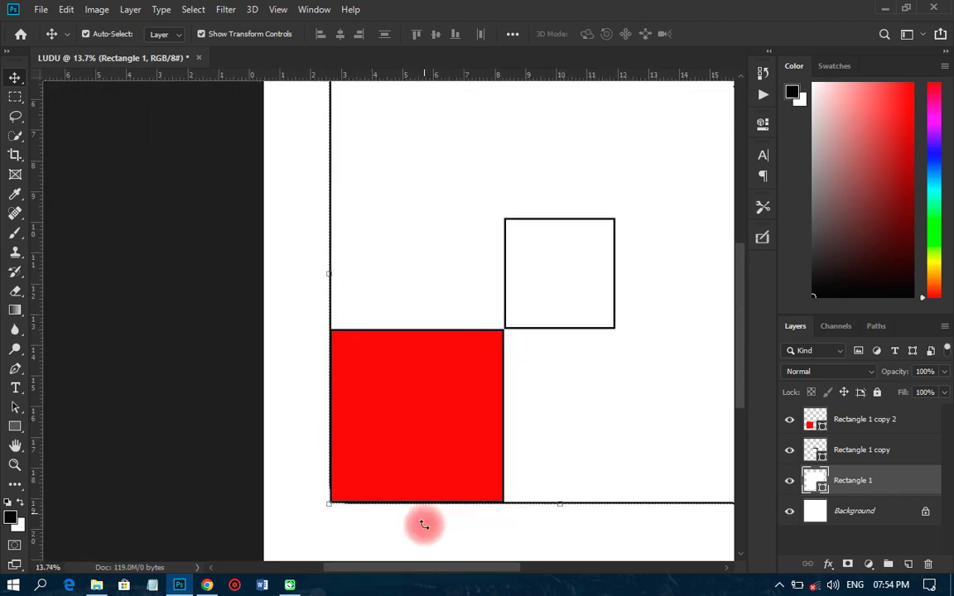
scroll(422, 497, "up", 3)
left_click(426, 429)
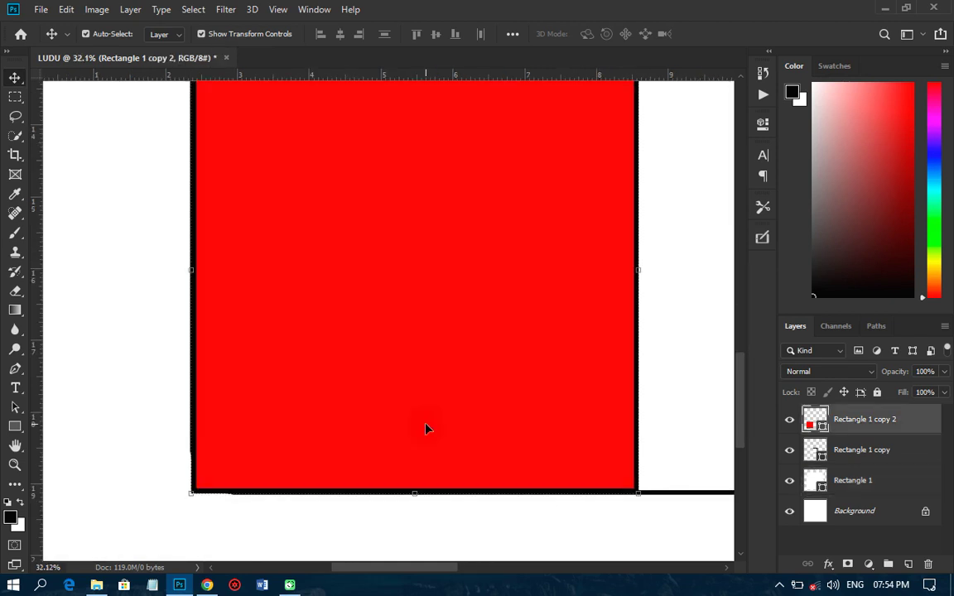
scroll(428, 489, "up", 2)
scroll(385, 501, "up", 3)
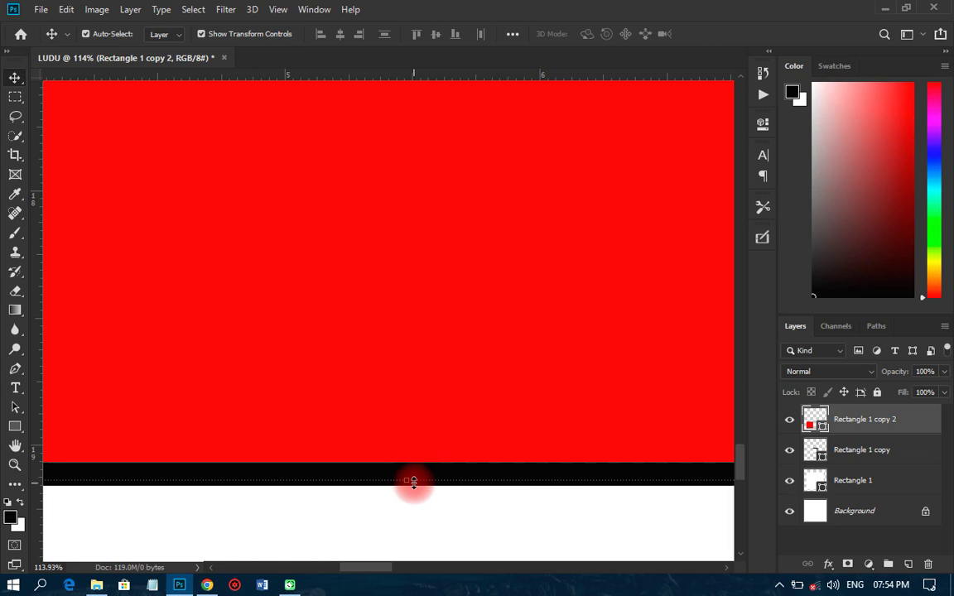
left_click_drag(409, 480, 410, 487)
scroll(411, 487, "down", 5)
Step: Extend the red square's left edge to the outer square's left border, making it about 6.26 in wide and high
scroll(138, 299, "up", 5)
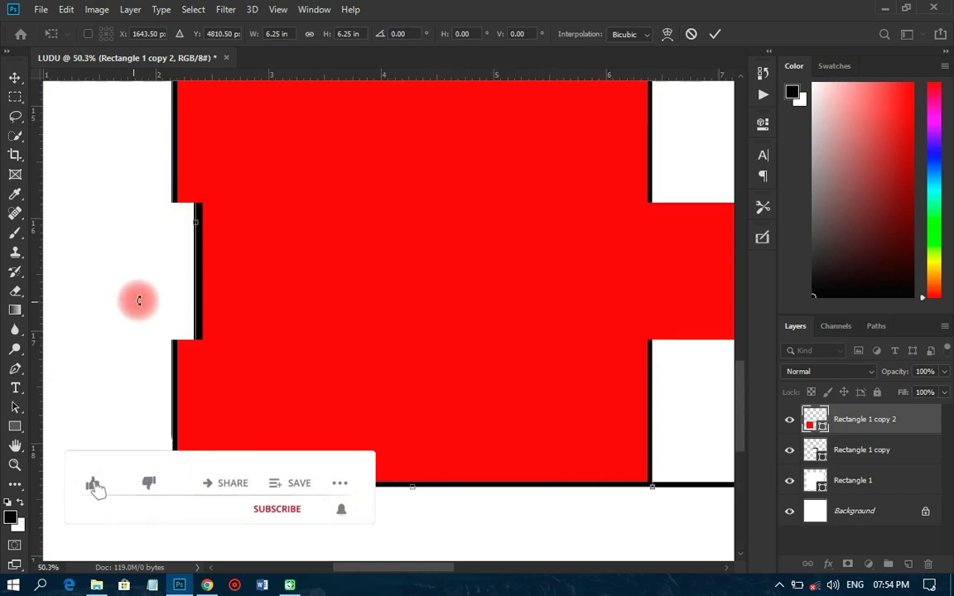
scroll(231, 348, "up", 2)
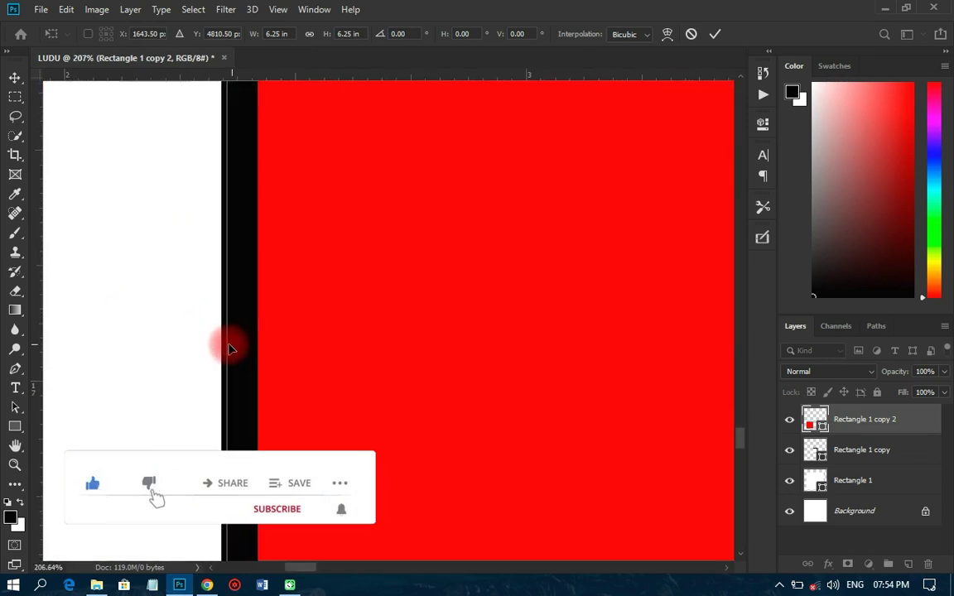
scroll(227, 343, "down", 2)
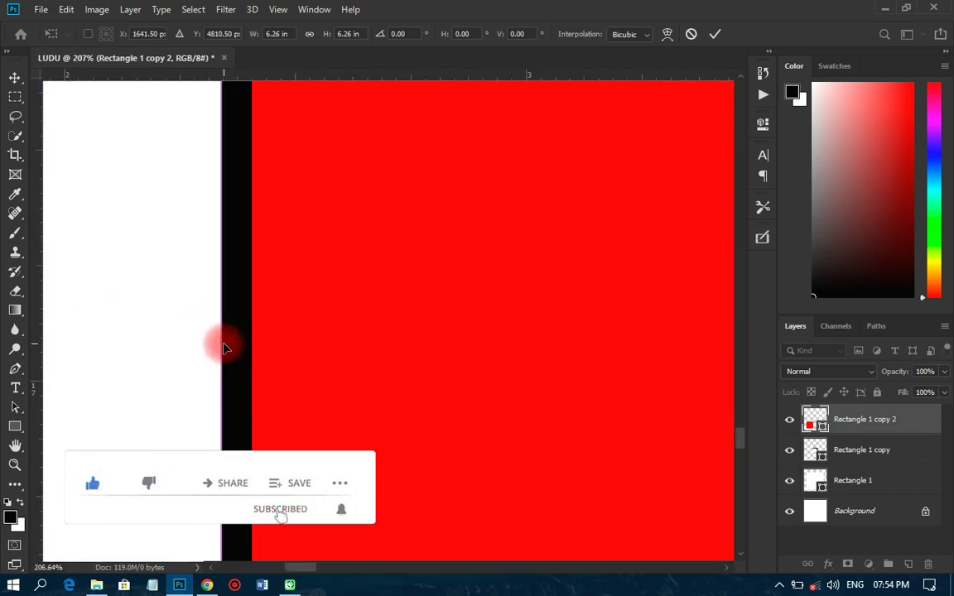
left_click_drag(222, 341, 224, 348)
scroll(236, 369, "down", 5)
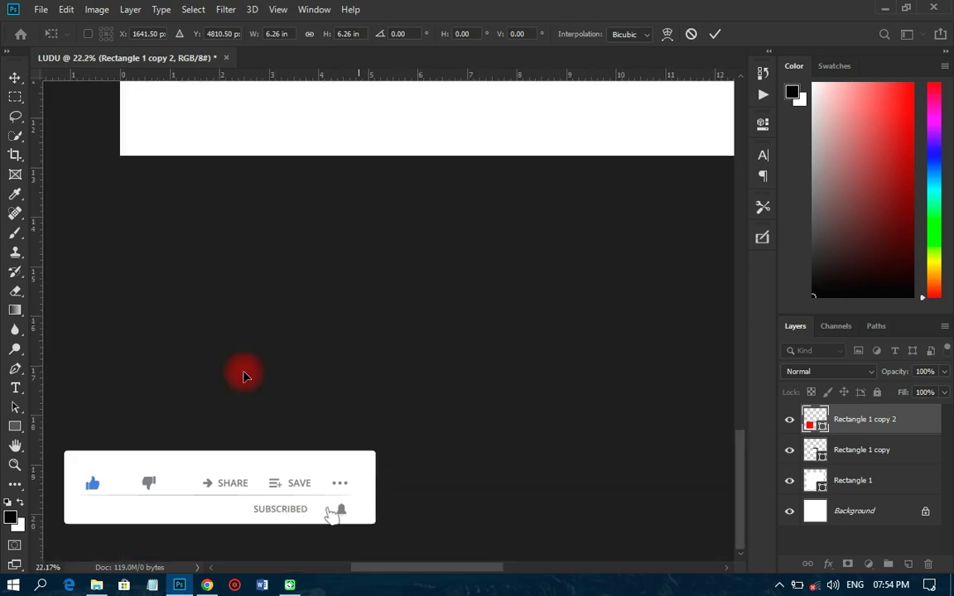
Step: Fine-tune the red square's right and top edges to the centre square's bottom-left corner, with a width of about 6.25 in, and apply the transform
scroll(511, 202, "up", 8)
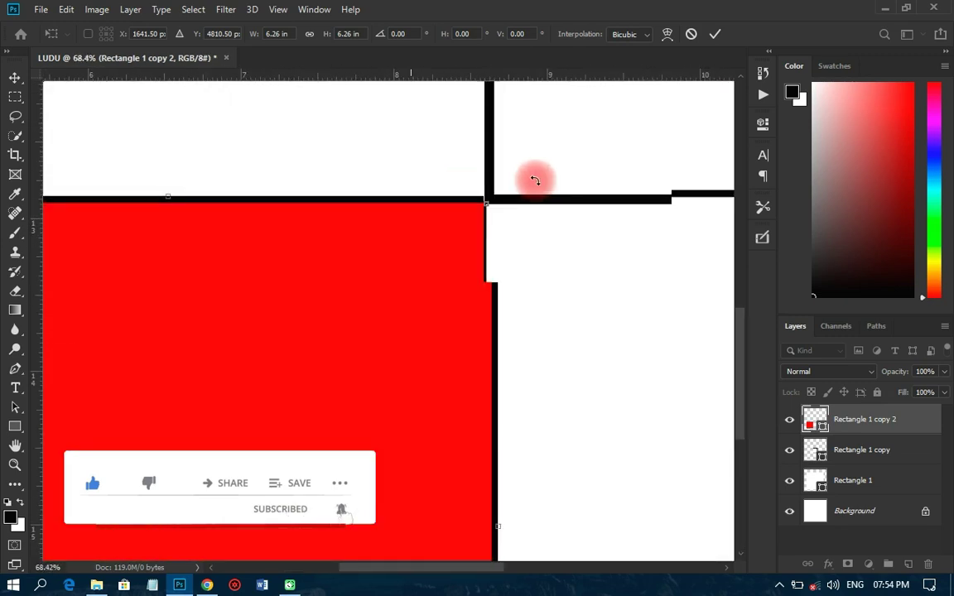
scroll(439, 236, "up", 6)
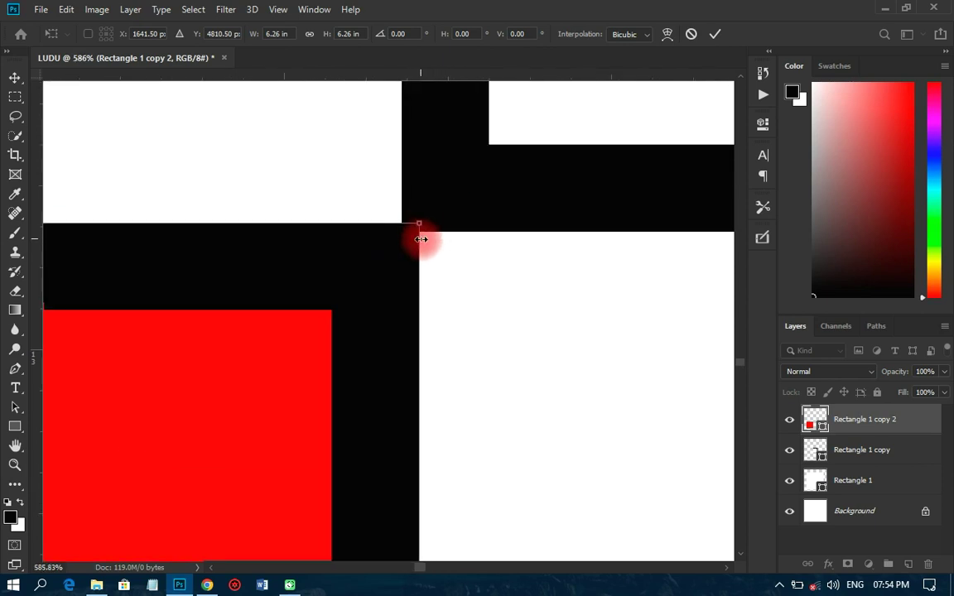
key("shift")
mouse_move(420, 273)
left_mouse_down()
mouse_move(411, 279)
mouse_move(405, 266)
left_mouse_up()
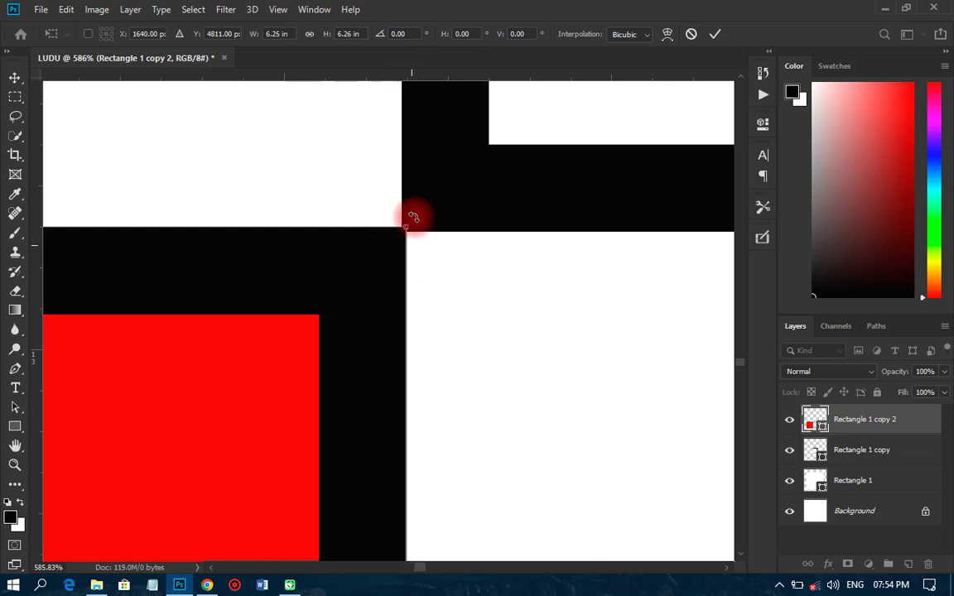
scroll(400, 251, "up", 4)
scroll(393, 272, "up", 2)
left_click_drag(415, 264, 400, 264)
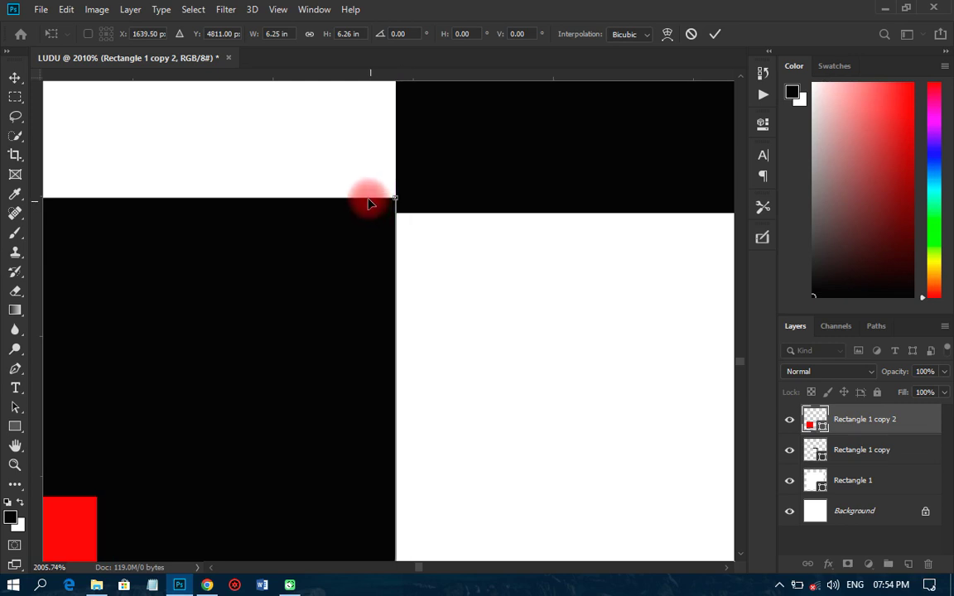
left_click_drag(369, 197, 370, 213)
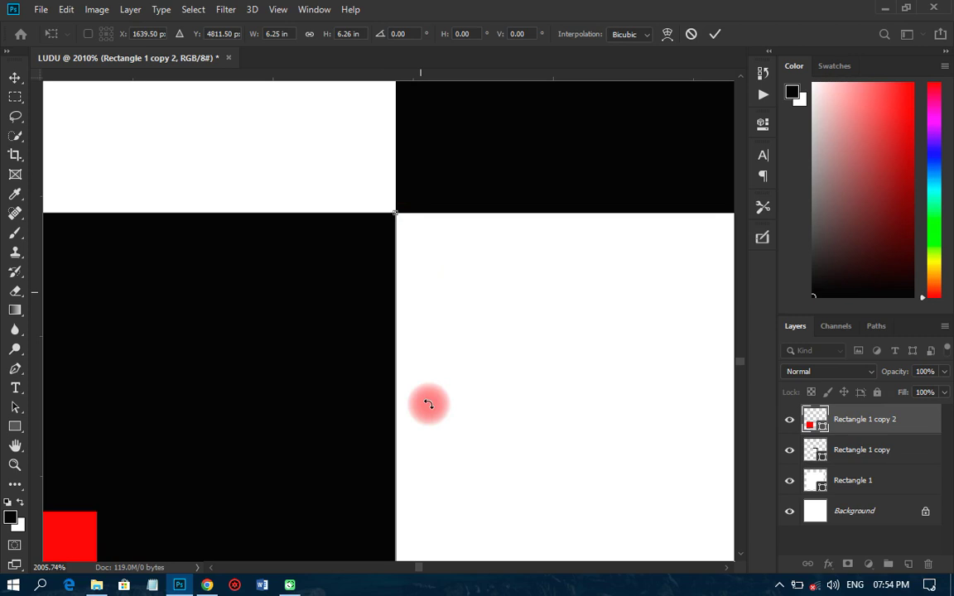
left_click_drag(398, 355, 403, 315)
left_click(718, 34)
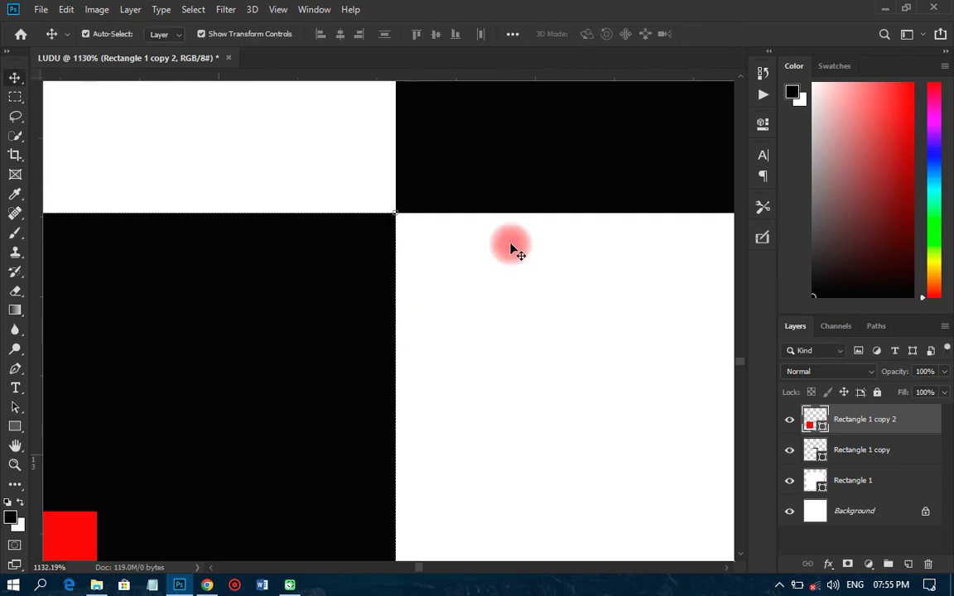
Step: Move the red square's layer below the Rectangle 1 copy layer and clip it to the Rectangle 1 layer
scroll(511, 250, "down", 6)
scroll(513, 242, "down", 6)
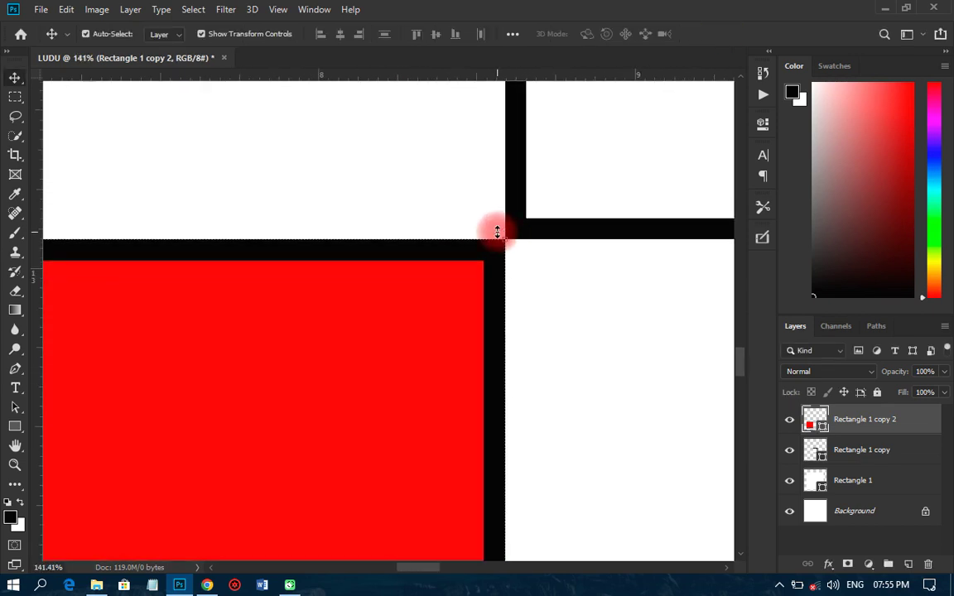
scroll(495, 232, "down", 3)
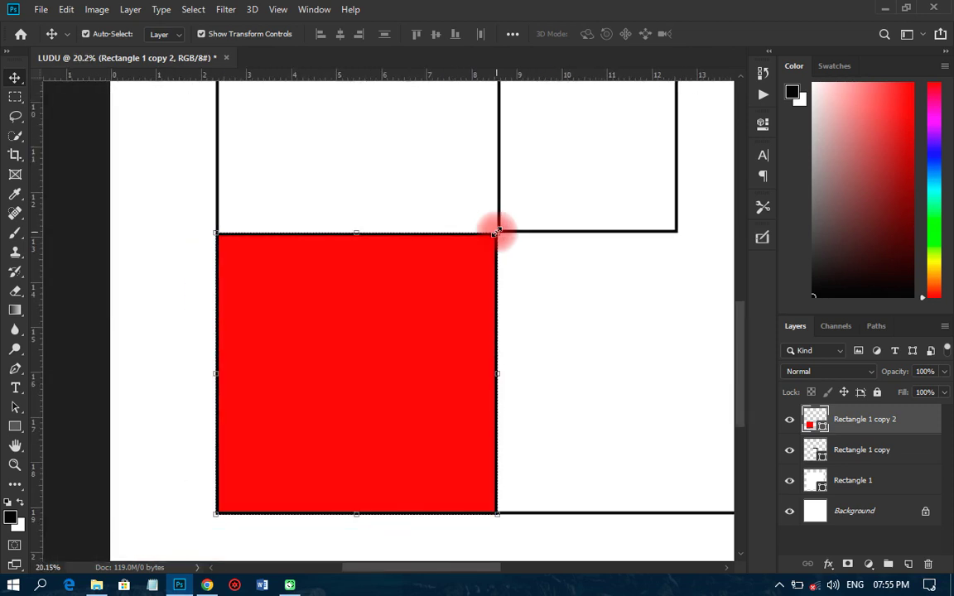
left_click_drag(853, 422, 854, 469)
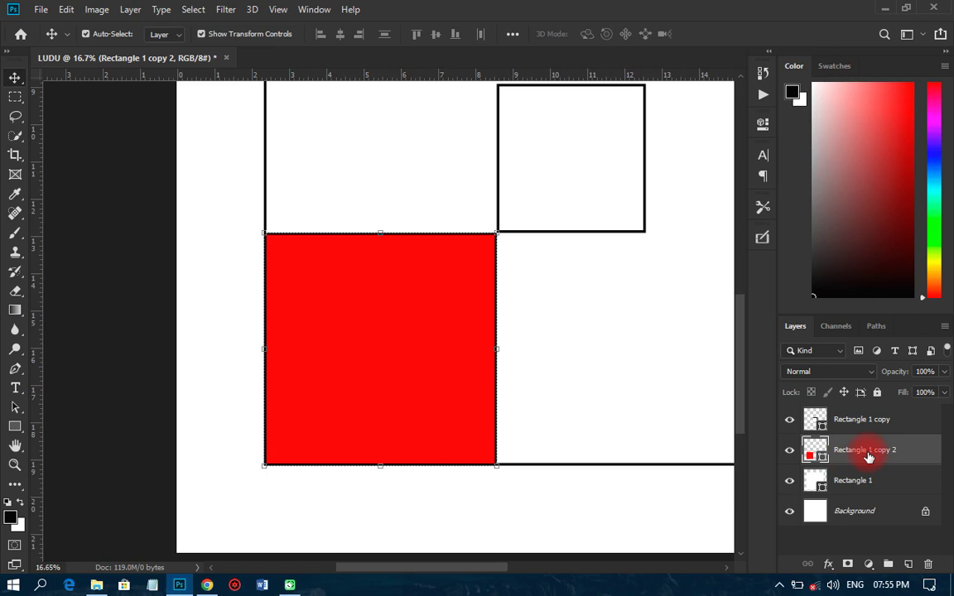
right_click(867, 455)
left_click(703, 288)
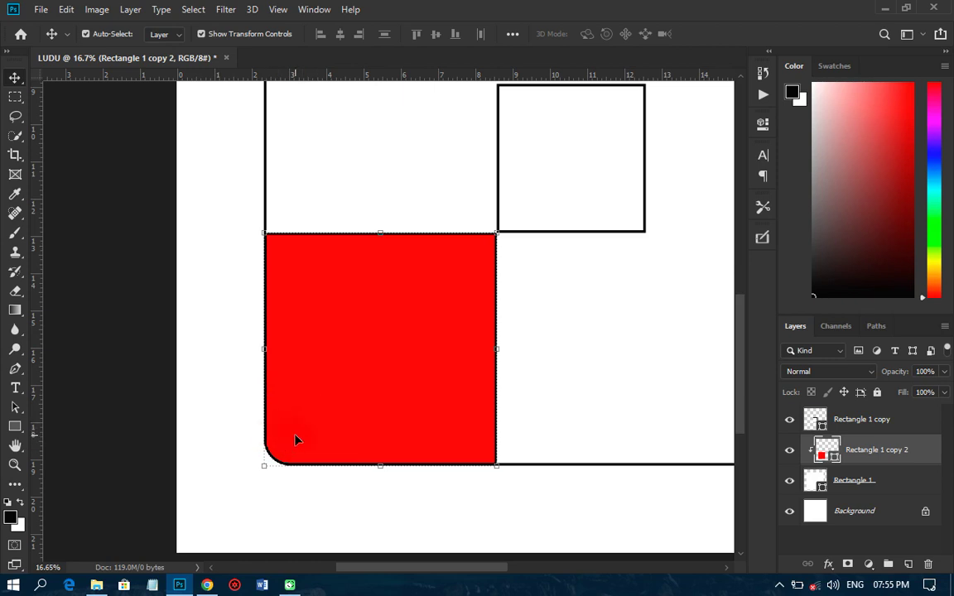
Step: Duplicate the red square, clip the copy to the Rectangle 1 layer, and place it in the outer square's top-left corner
scroll(271, 441, "down", 3)
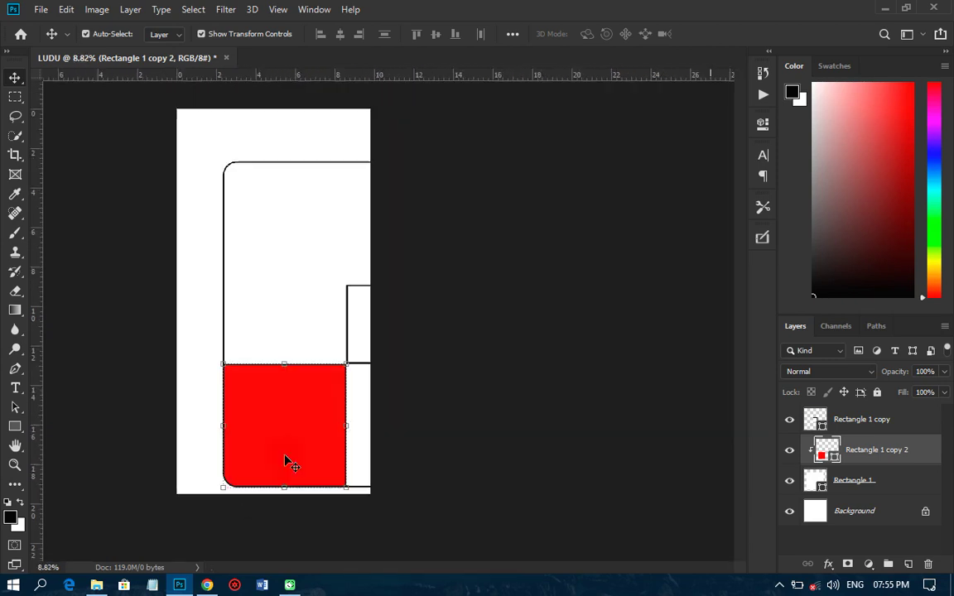
key("ctrl+j")
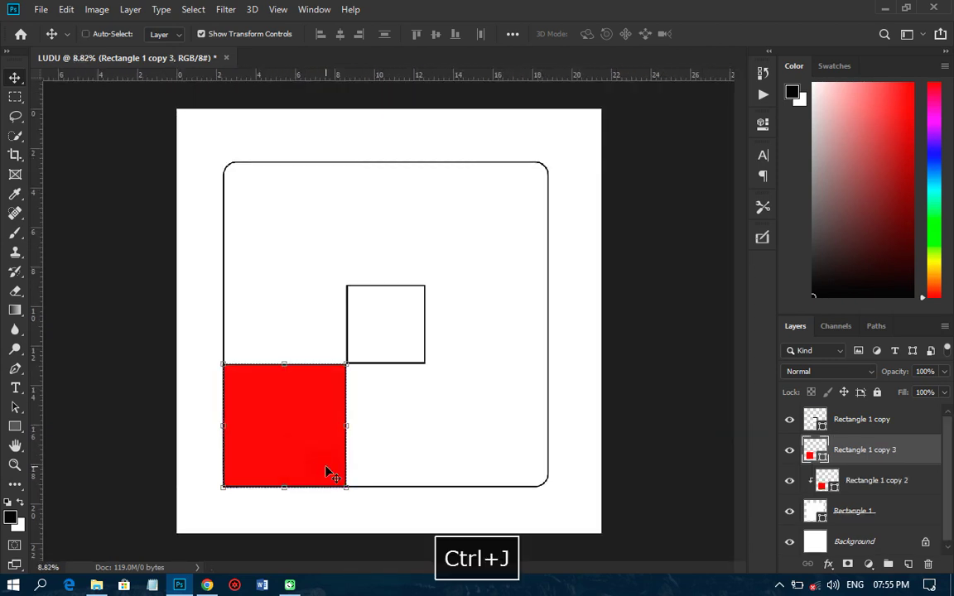
right_click(853, 448)
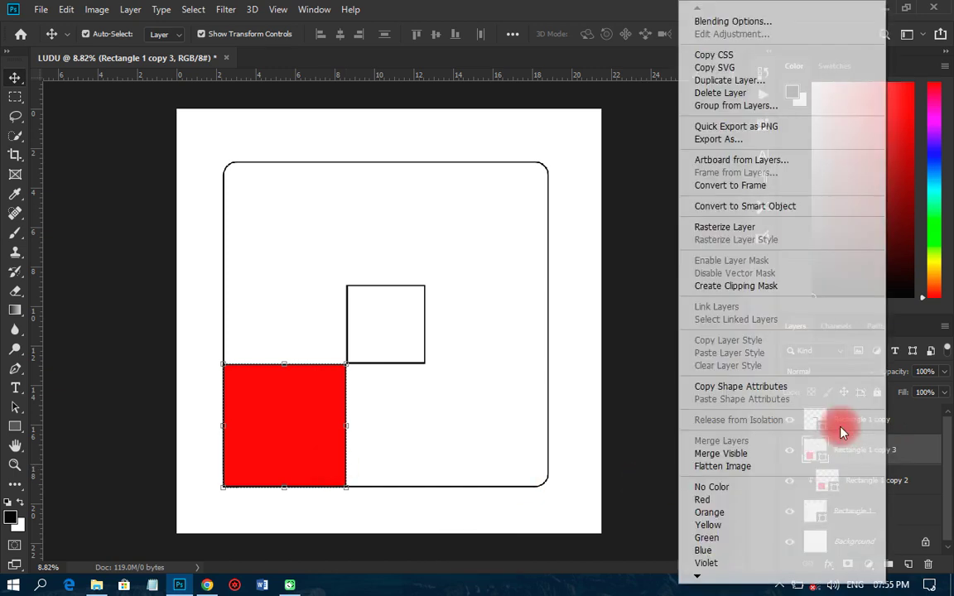
left_click(743, 297)
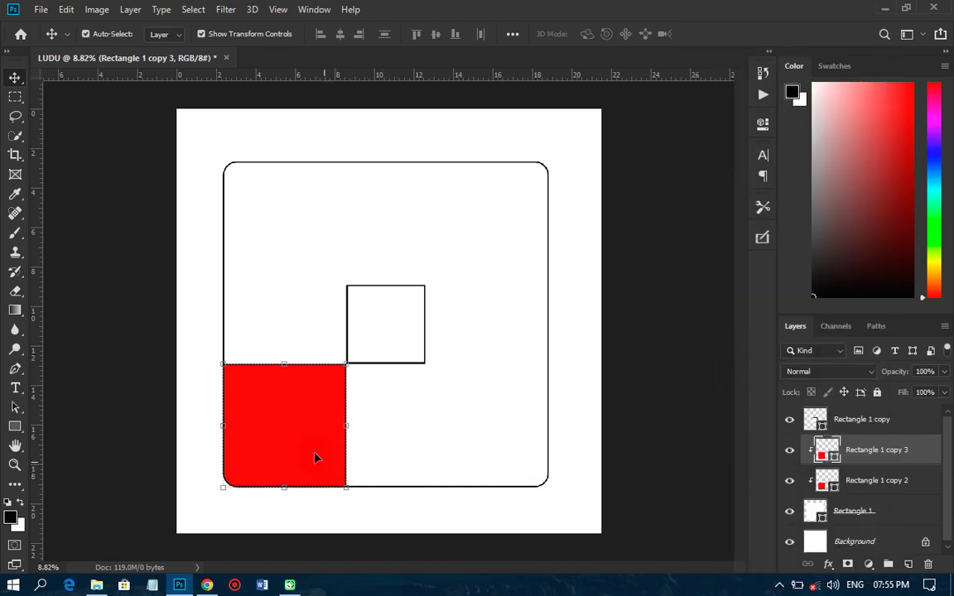
left_click_drag(301, 384, 292, 238)
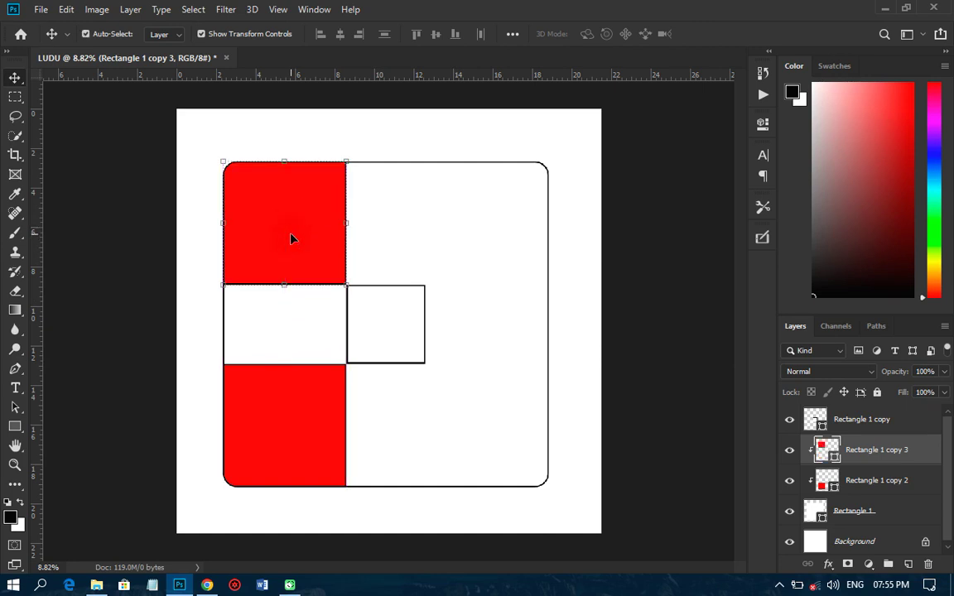
Step: Duplicate the red square into the outer square's top-right and bottom-right corners, aligned with the existing squares
key("ctrl+j")
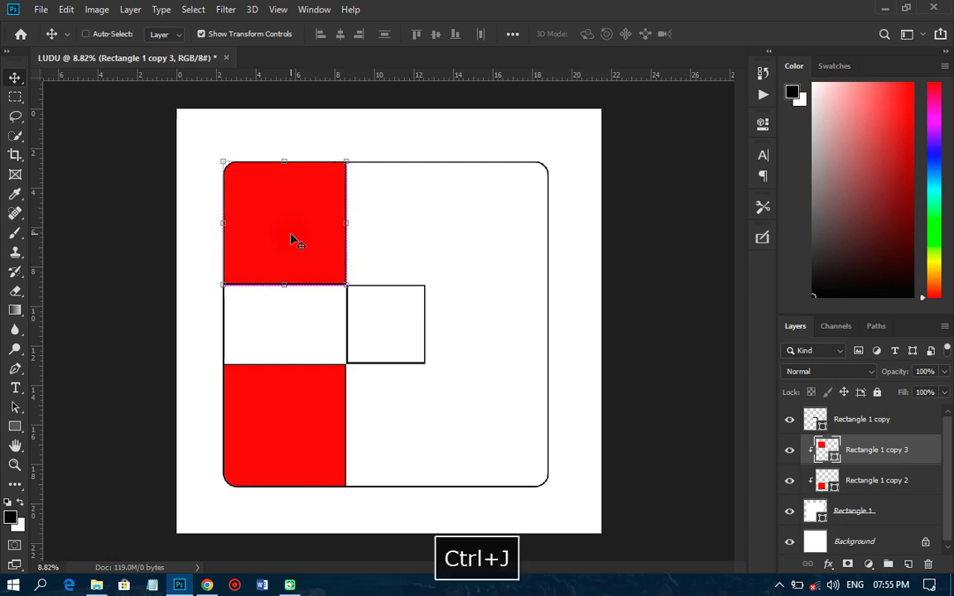
left_click_drag(291, 222, 495, 230)
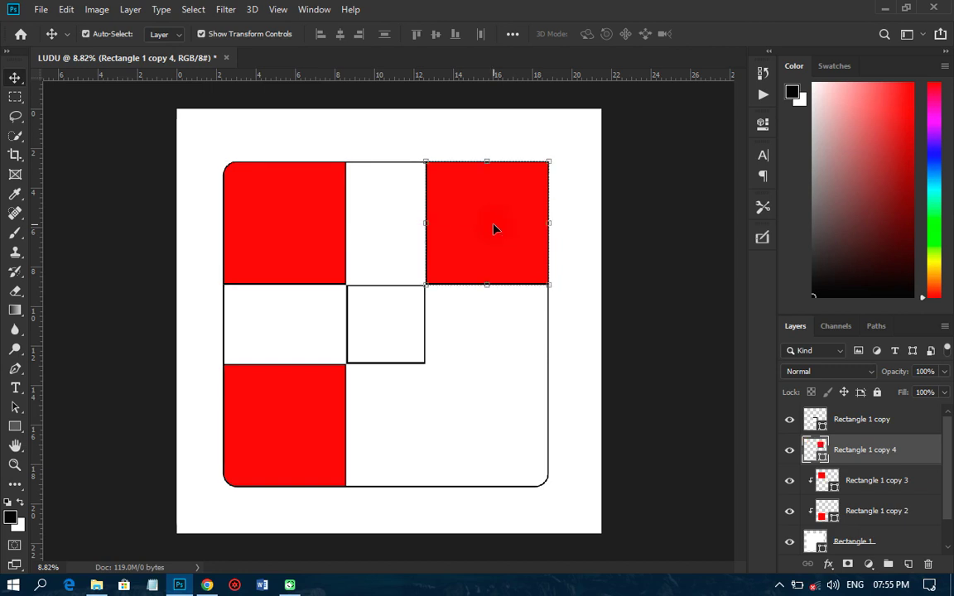
key("ctrl+j")
left_click_drag(494, 232, 519, 427)
left_click(376, 326, "ctrl")
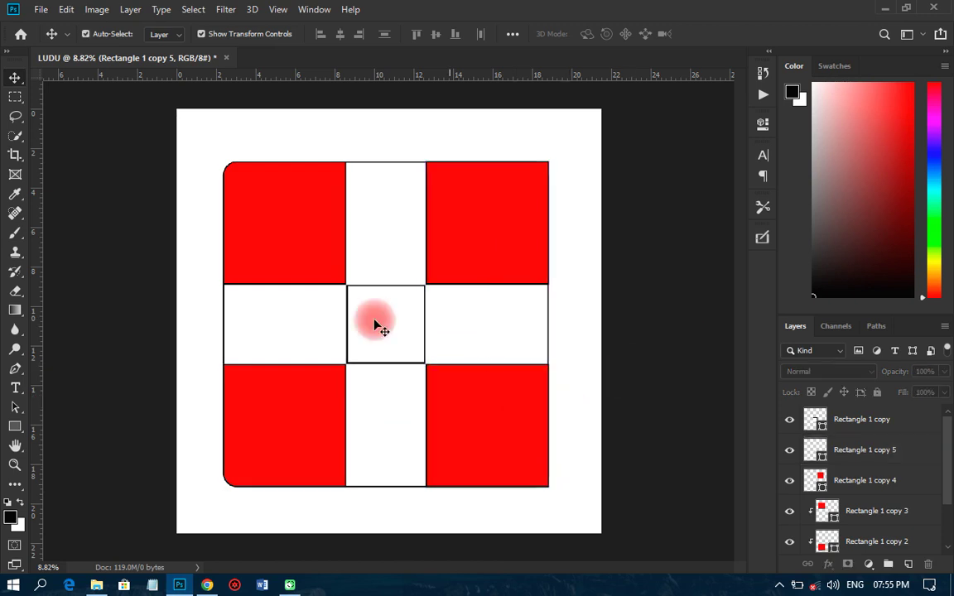
Step: Clip the Rectangle 1 copy 4 and Rectangle 1 copy 5 layers to the rounded Rectangle 1 layer
scroll(383, 288, "up", 1)
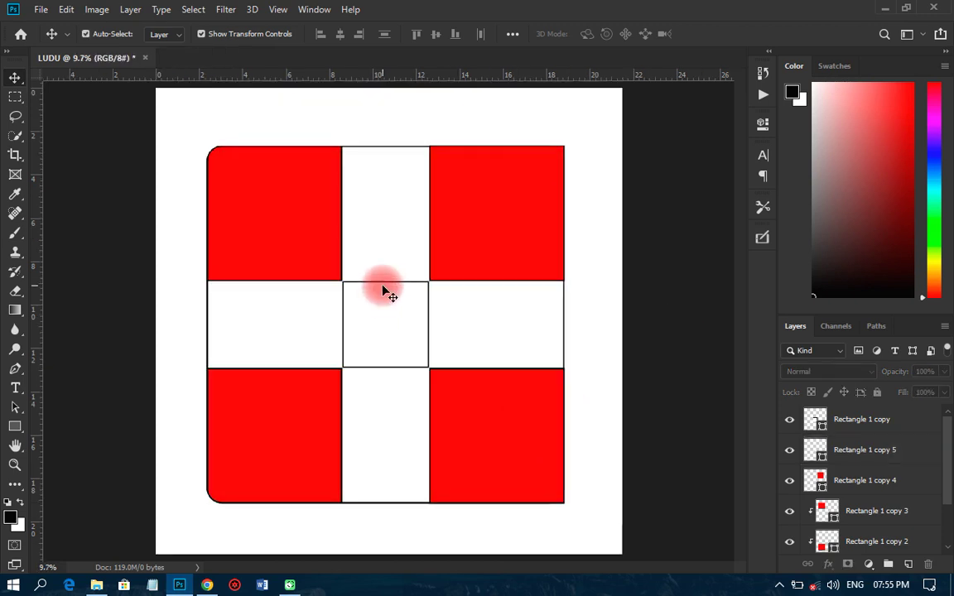
left_click(869, 491)
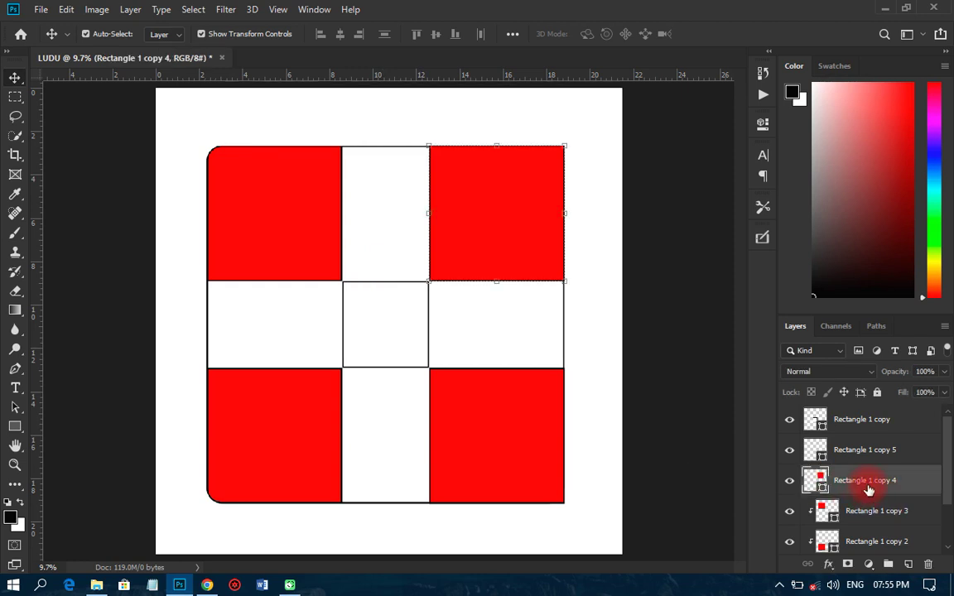
key("ctrl+alt+g")
left_click(840, 452)
right_click(853, 450)
left_click(724, 283)
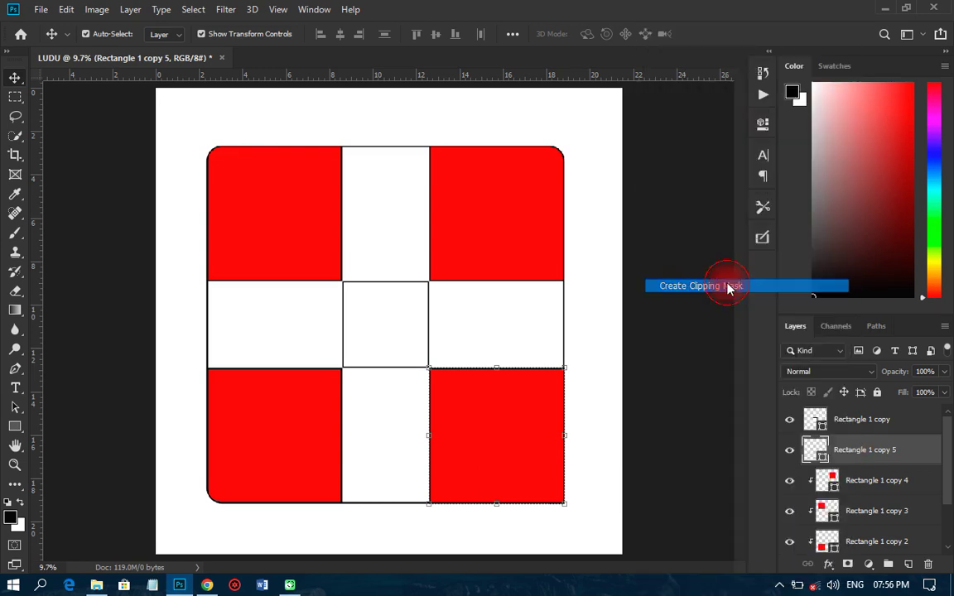
scroll(424, 426, "down", 1)
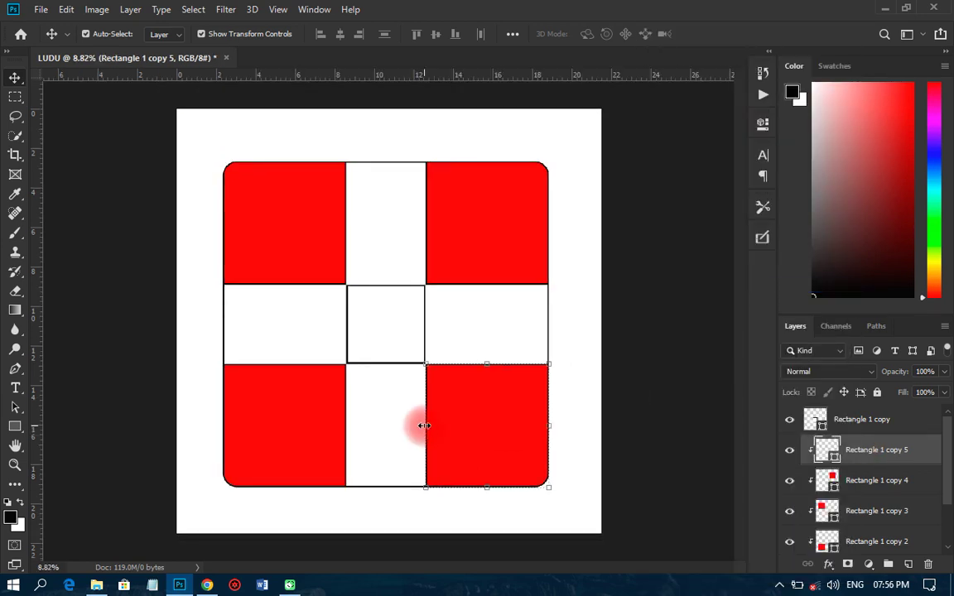
left_click(638, 402)
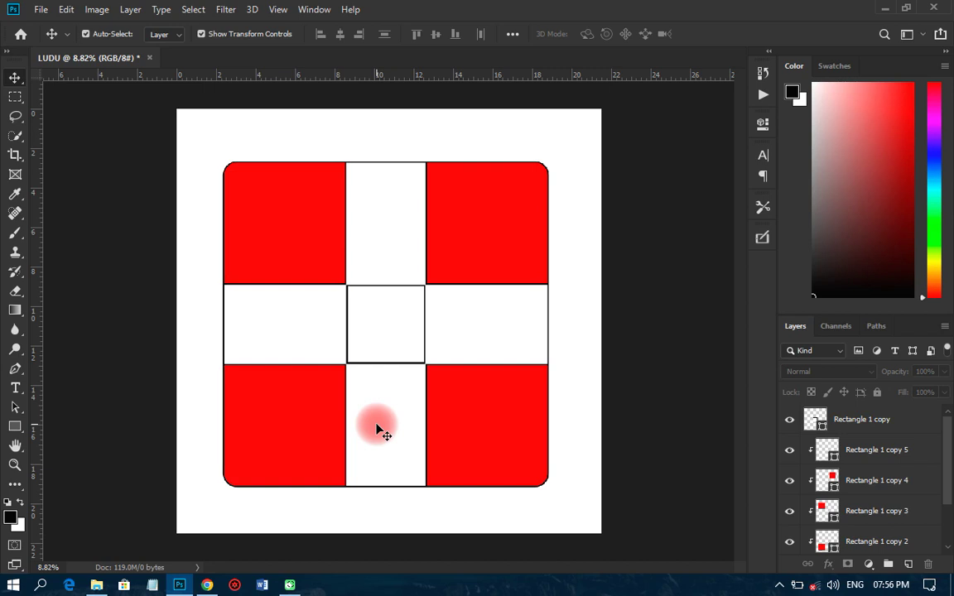
Step: Draw a white square about 326 px wide with the Rectangle tool, just below the centre square
left_click(384, 362)
left_click(15, 426)
scroll(393, 445, "up", 2)
scroll(393, 445, "up", 2)
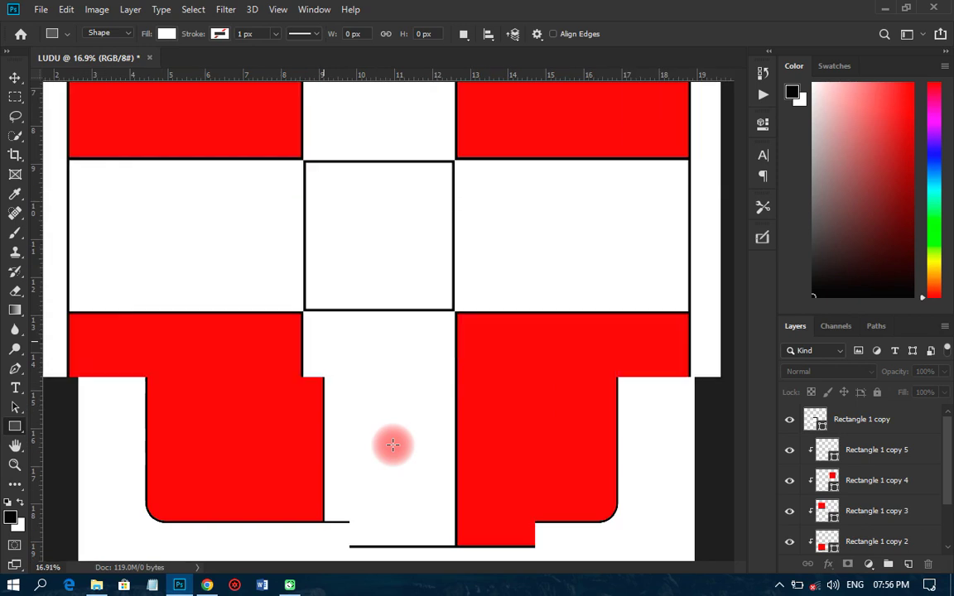
scroll(392, 445, "up", 3)
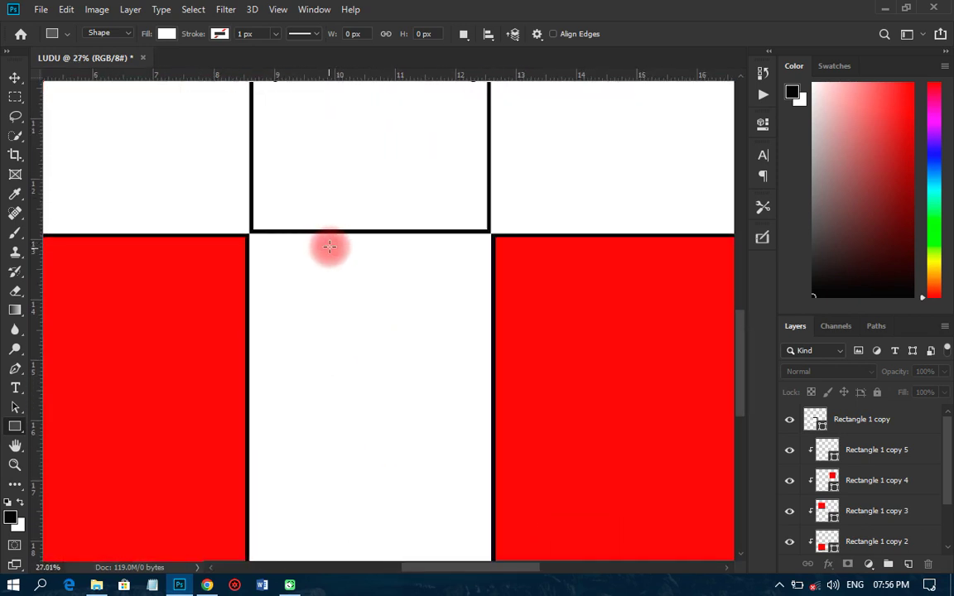
left_click_drag(333, 241, 399, 337)
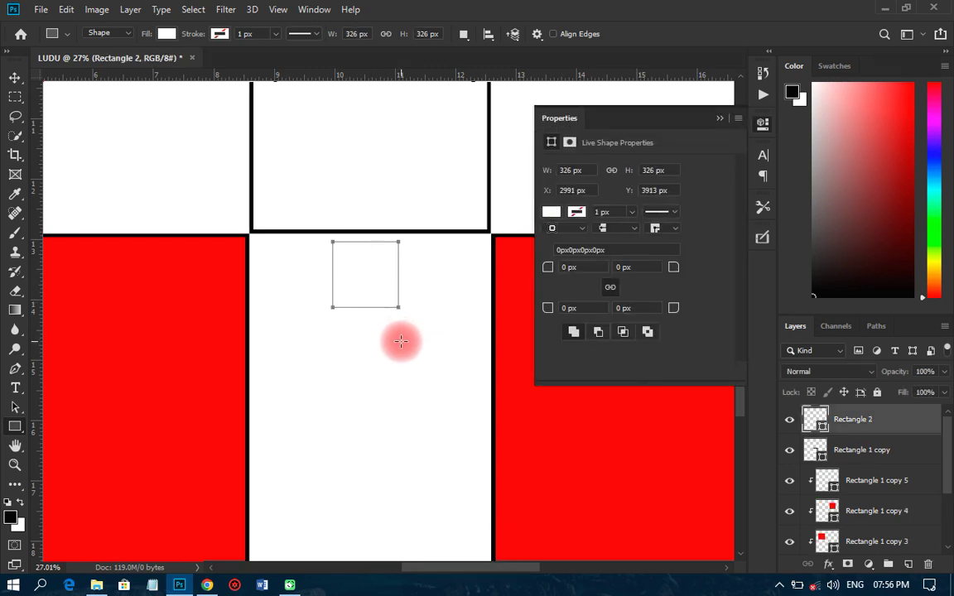
Step: Give the small square a solid black stroke 20 px wide
left_click(577, 212)
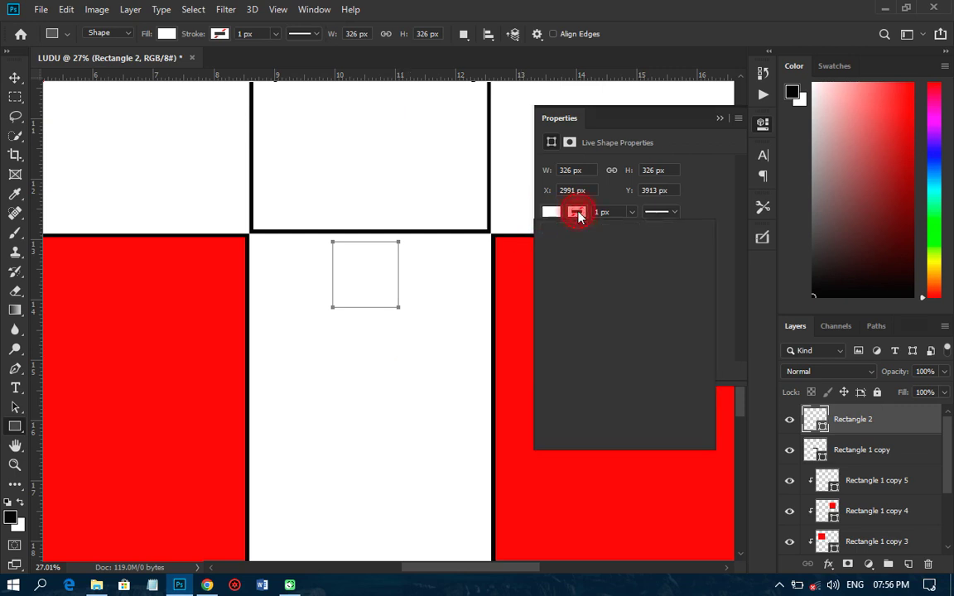
left_click(619, 240)
left_click(606, 211)
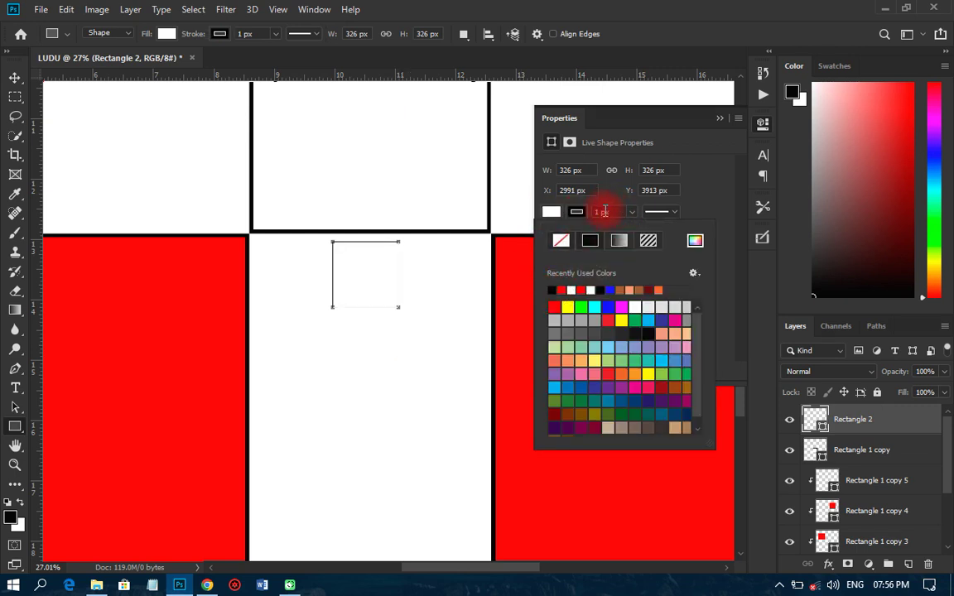
type("2")
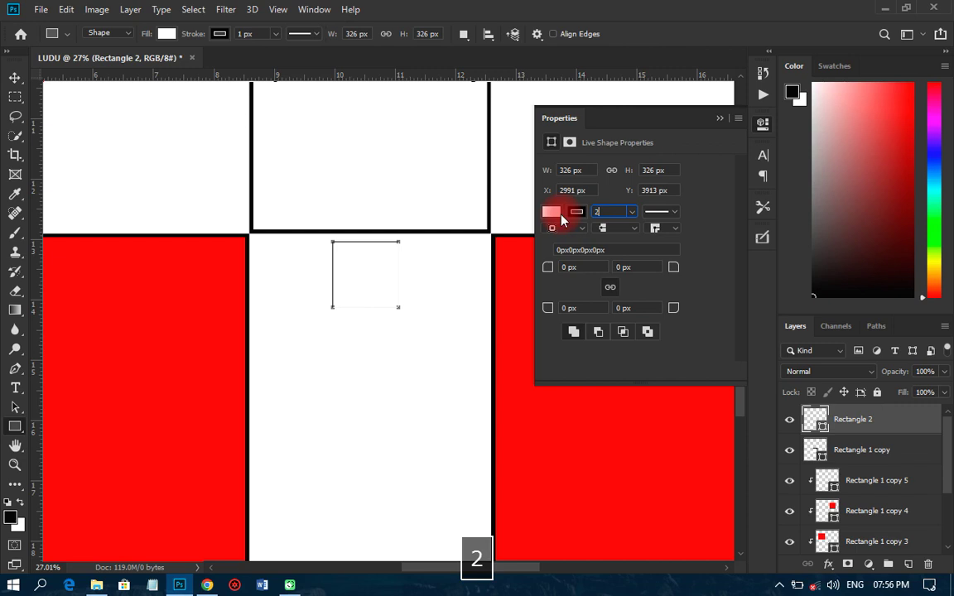
type("0")
key("Return")
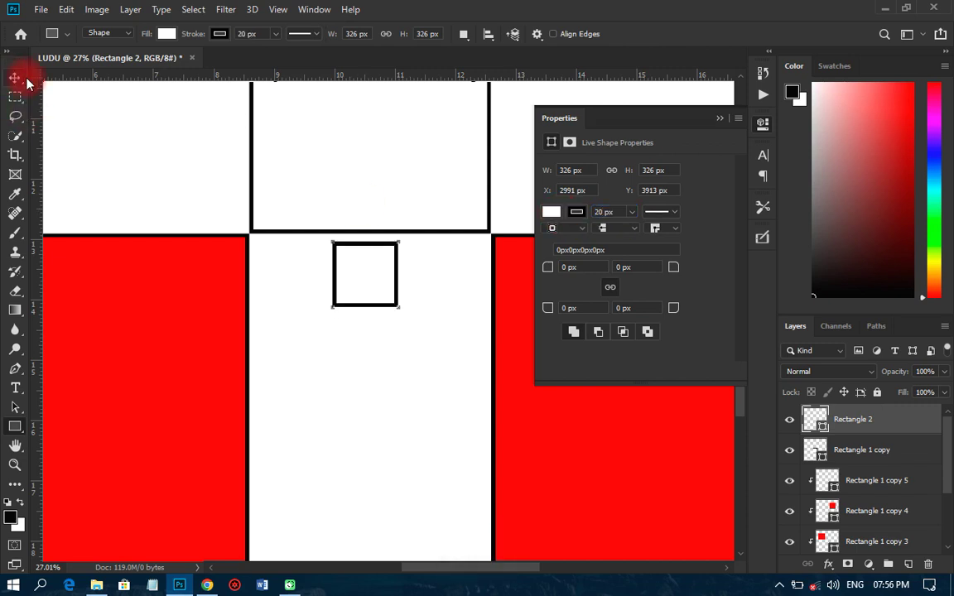
Step: Duplicate the small square once to each side to form a row of three adjoining cells
left_click(25, 81)
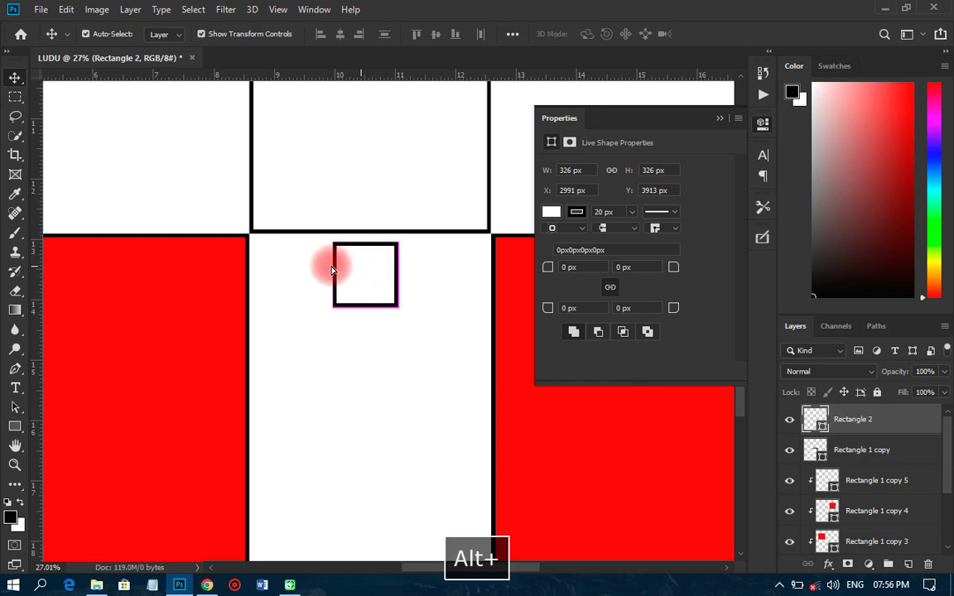
left_click_drag(308, 269, 304, 268)
left_click_drag(377, 273, 437, 271)
left_click(404, 277, "alt")
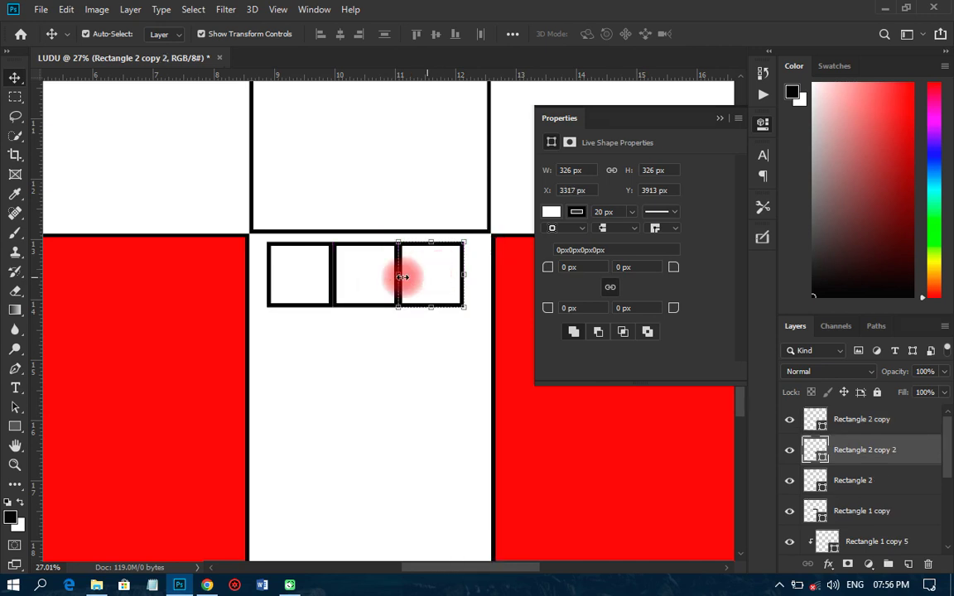
Step: Shift the two outer cells inward to X positions 2685 px and 3296 px so their borders overlap the middle cell's
scroll(404, 276, "up", 1)
scroll(389, 271, "up", 5)
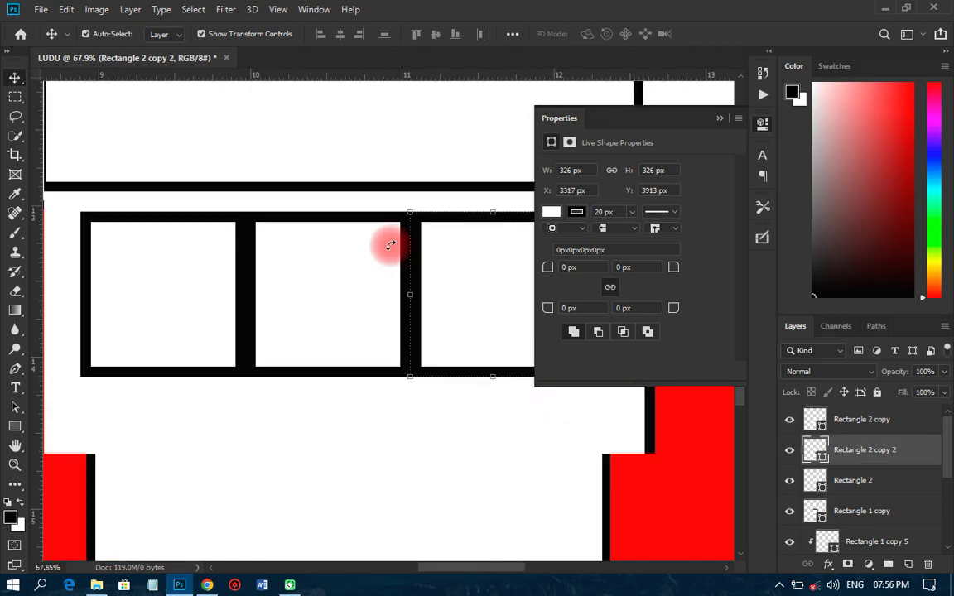
scroll(391, 246, "up", 1)
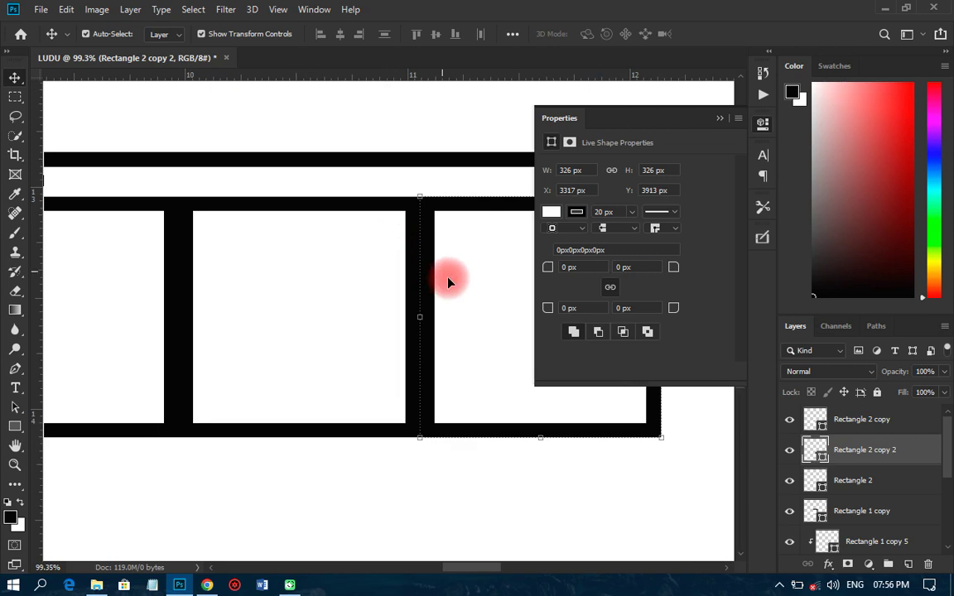
left_click_drag(452, 280, 437, 283)
left_click_drag(142, 270, 159, 271)
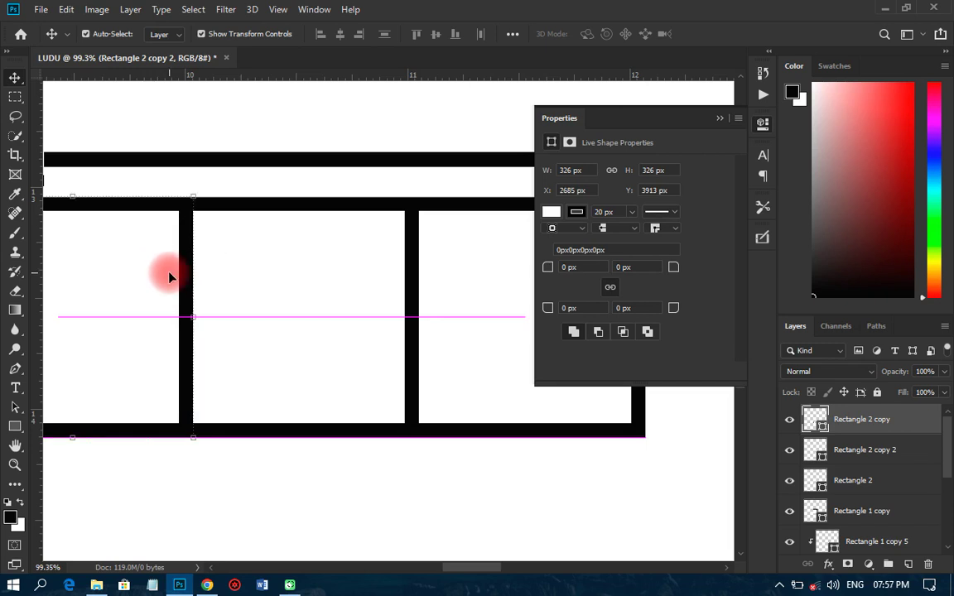
left_click(259, 204)
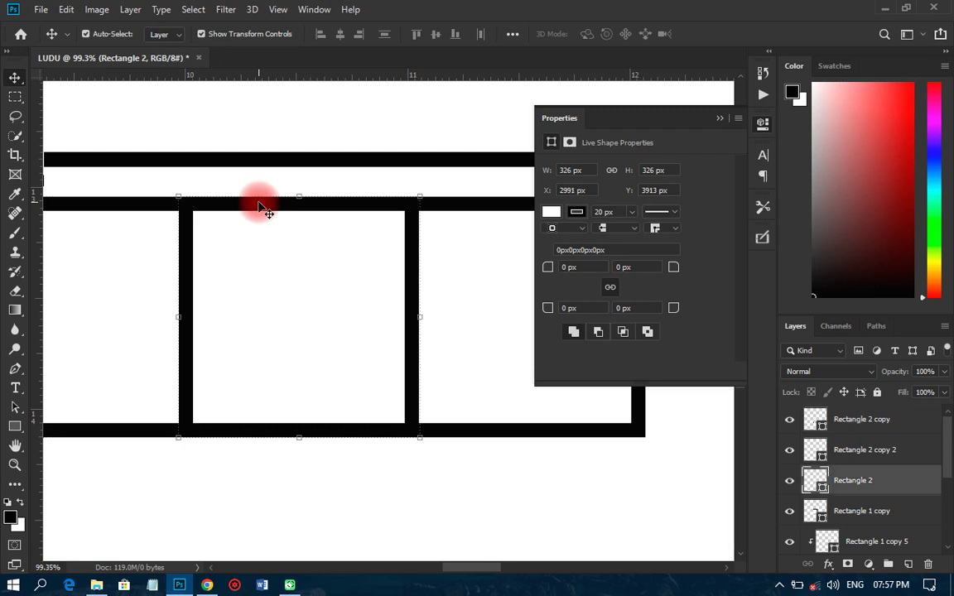
left_click(142, 251)
left_click(453, 274)
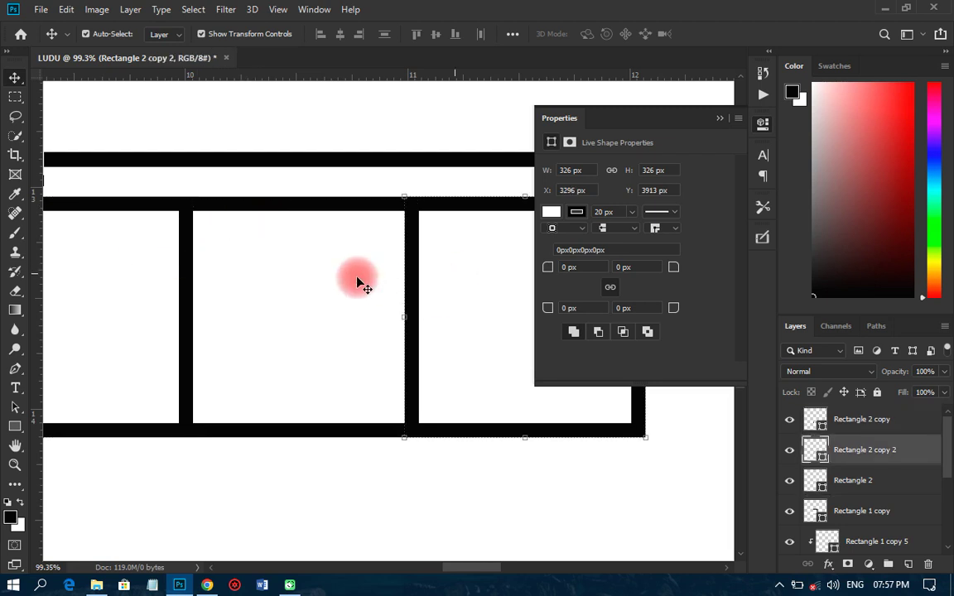
Step: Select all three cells and move them up onto the centre square's bottom border
scroll(394, 294, "down", 3)
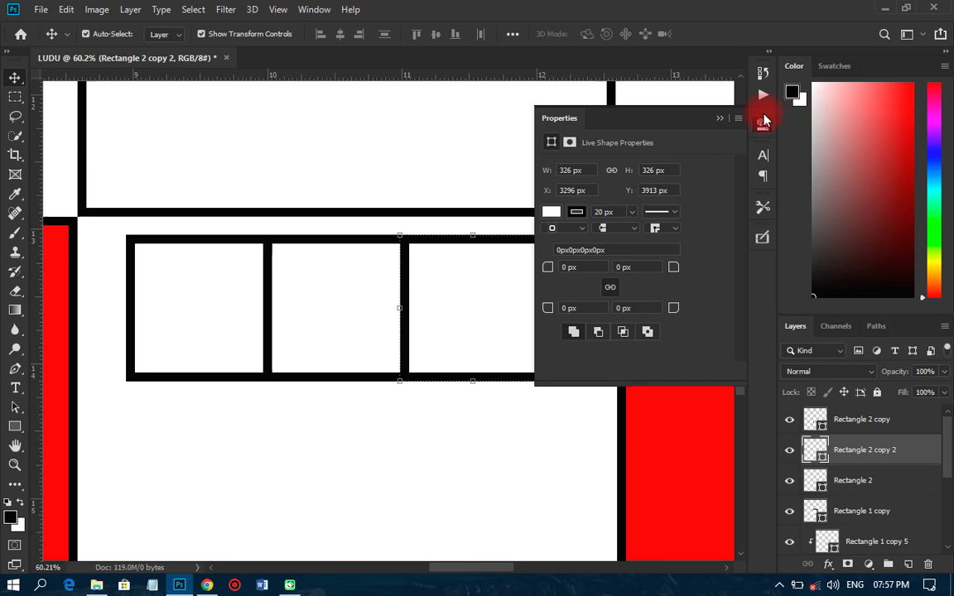
left_click(762, 122)
scroll(415, 325, "down", 2)
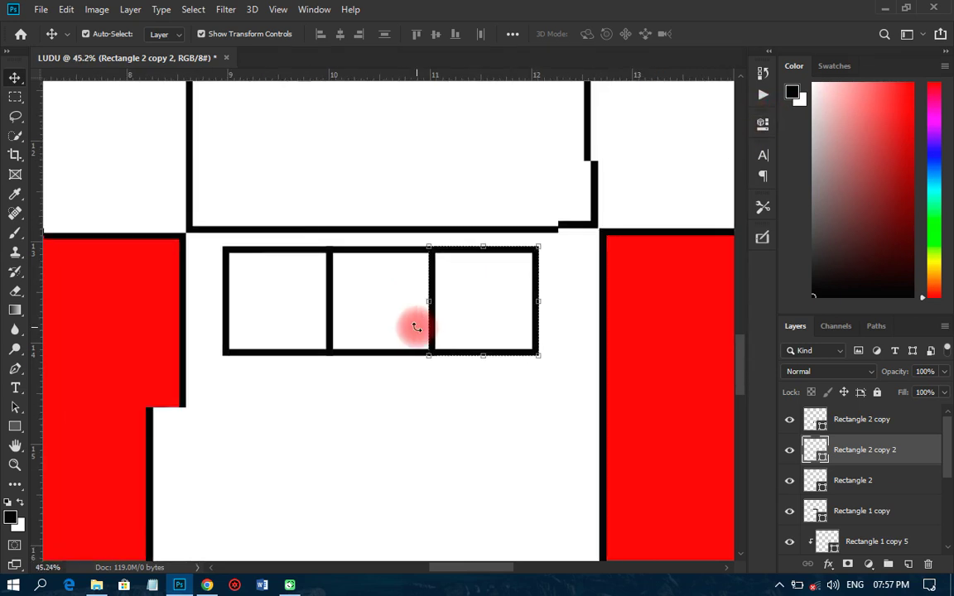
left_click(377, 313, "shift")
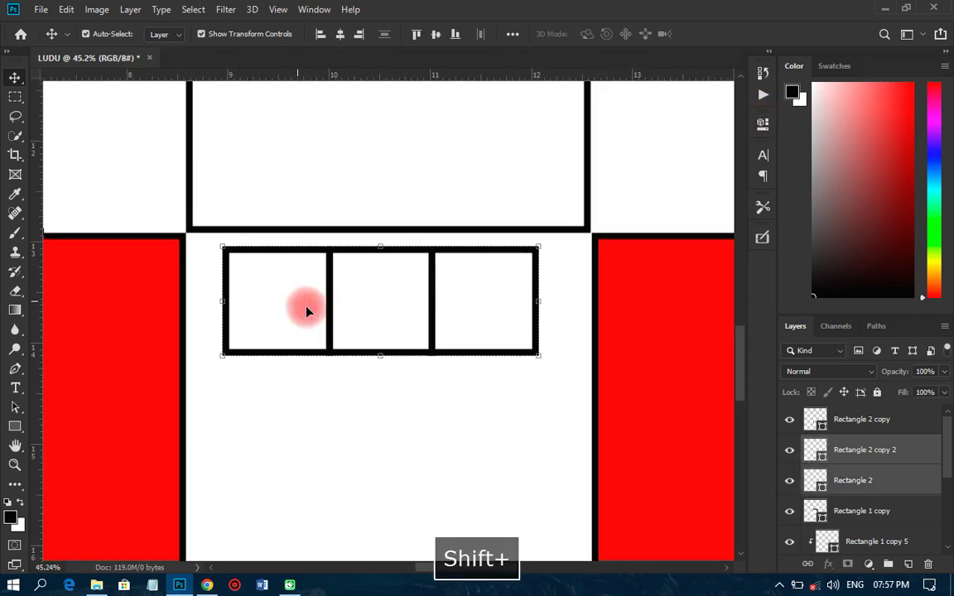
left_click(309, 309, "shift")
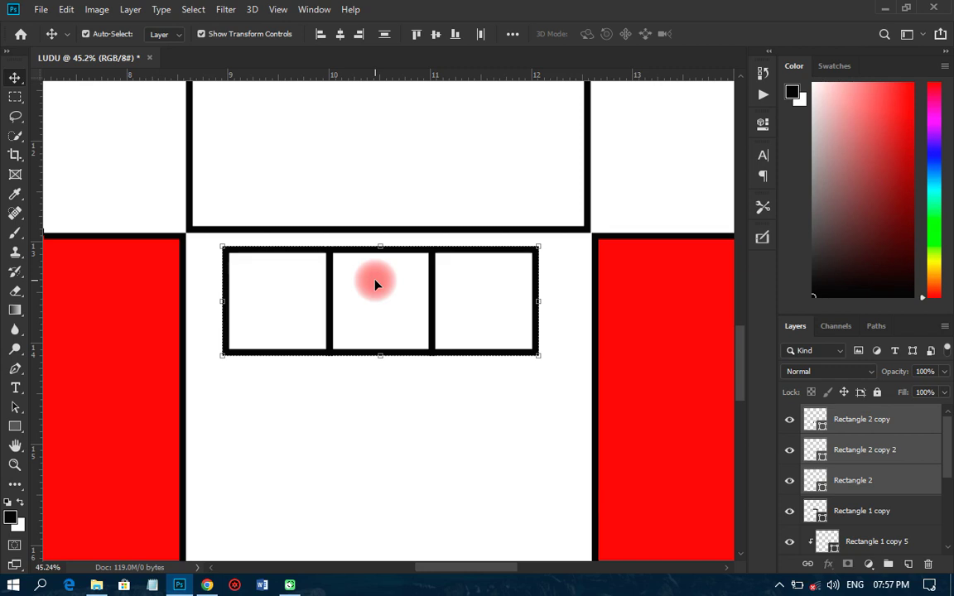
key("shift+Up")
key("shift+Up")
key("shift+Up")
key("shift+Up")
key("shift+Up")
key("shift+Up")
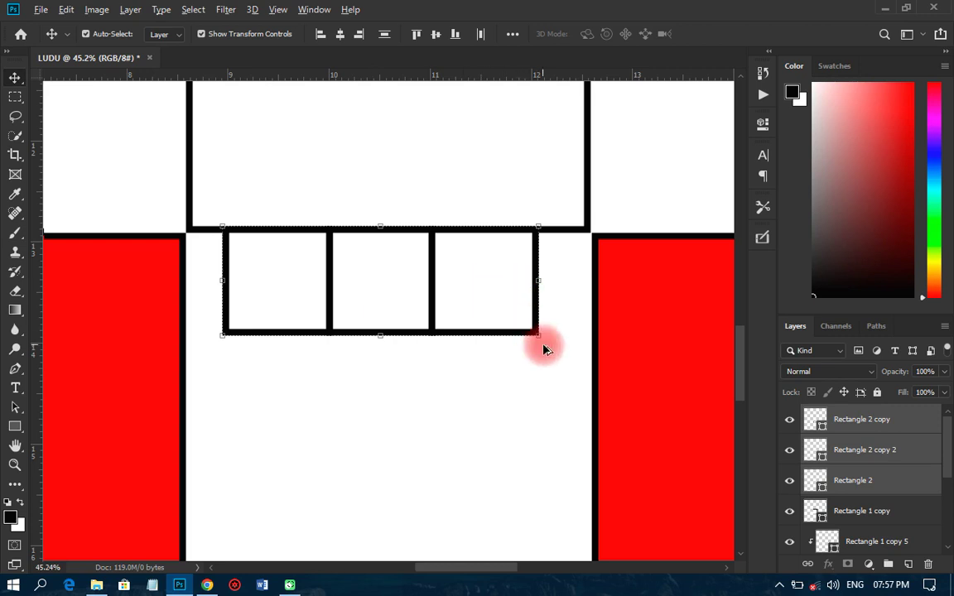
Step: Scale the row of three cells to about 3.77 in wide and 1.31 in high and reposition it below the centre square
left_click_drag(540, 336, 545, 338)
left_click_drag(550, 342, 573, 354)
left_click_drag(524, 304, 522, 304)
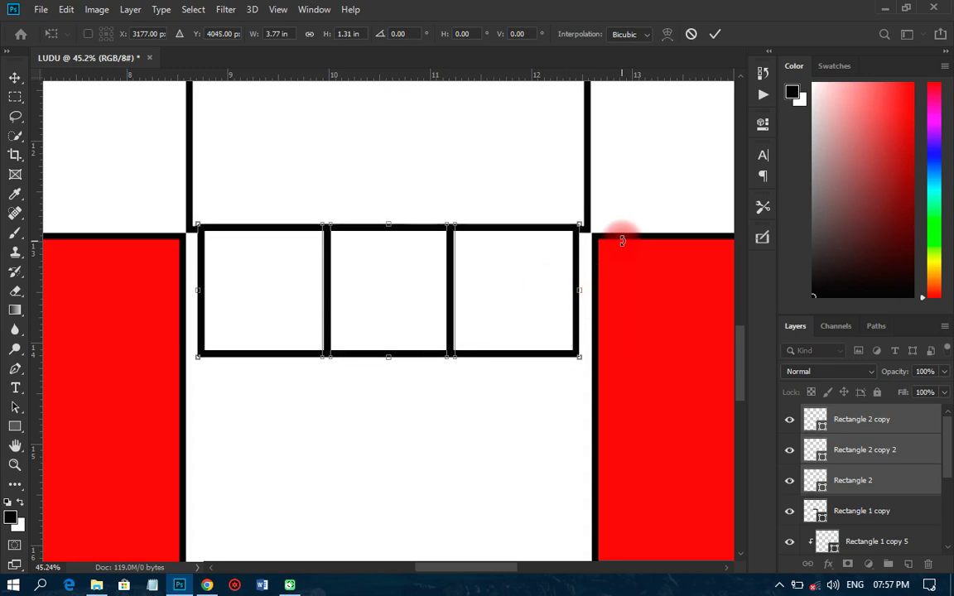
Step: Nudge the row vertically to Y 4049 px so its top border overlaps the centre square's bottom border
key("Down")
key("Down")
key("Down")
key("Down")
key("Down")
key("Down")
key("Down")
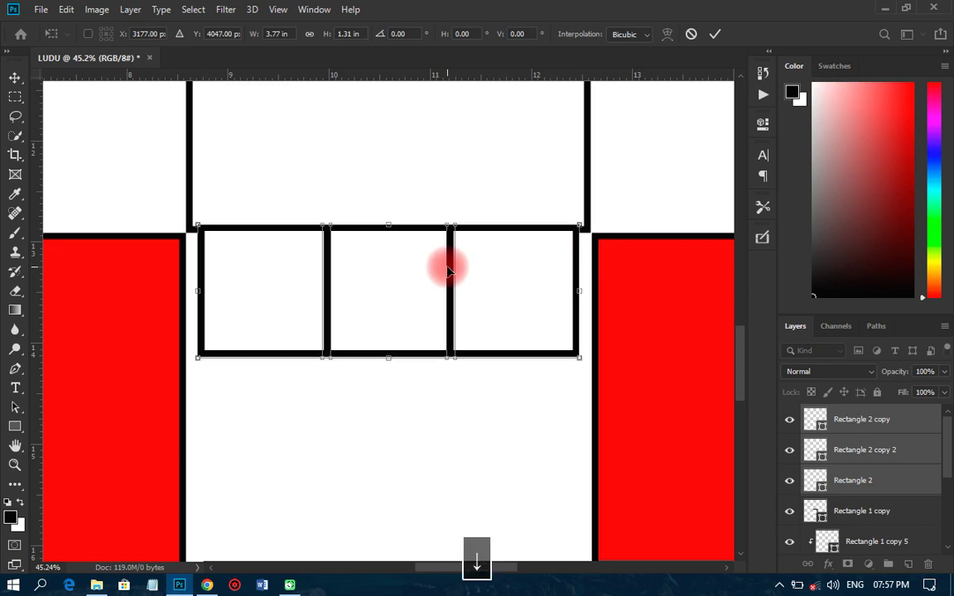
key("Up")
key("Up")
key("Up")
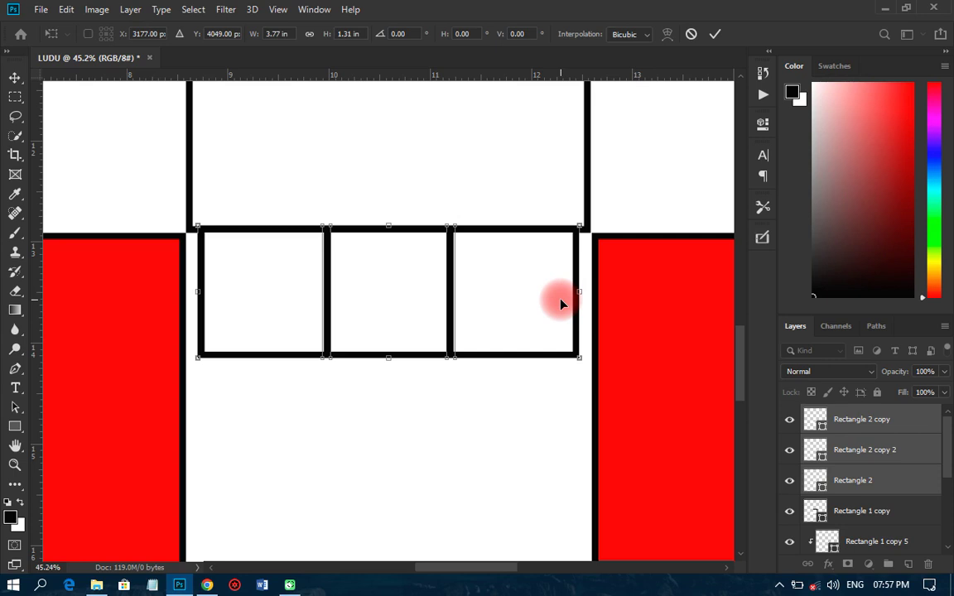
Step: Scale the three-cell row to about 4.14 in wide and 1.44 in high, with its right edge flush against the right red square
left_click_drag(579, 358, 597, 369)
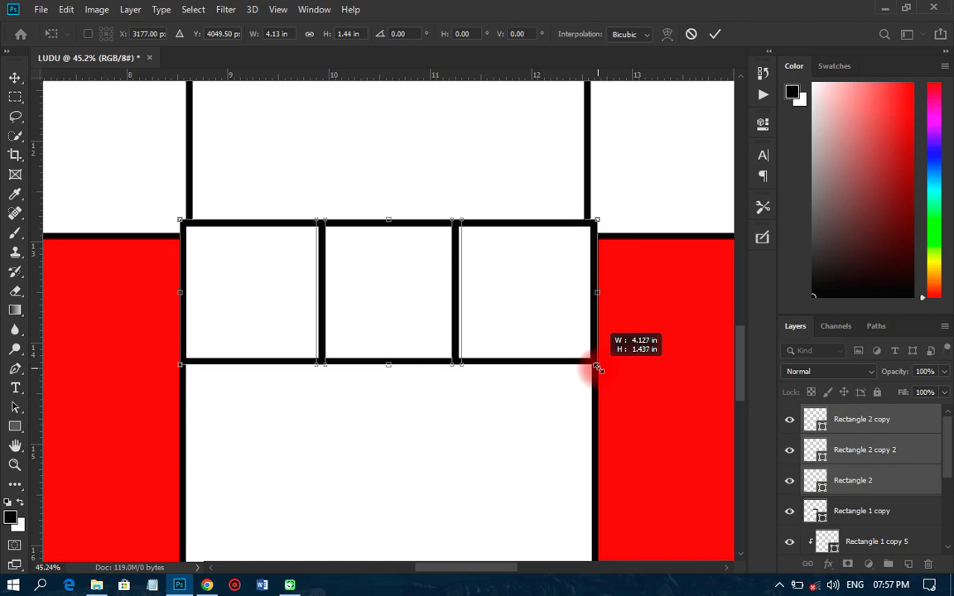
scroll(593, 281, "up", 6)
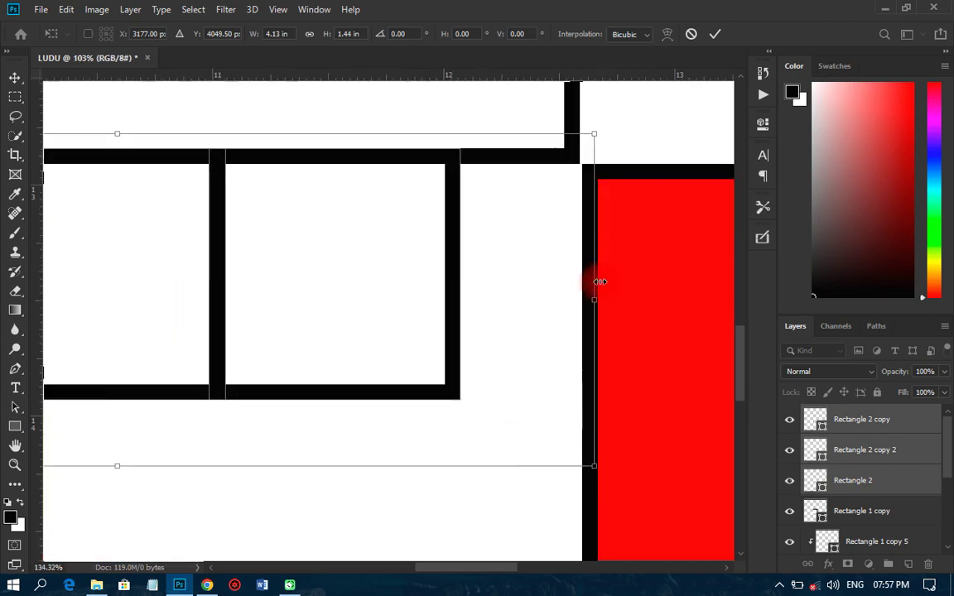
scroll(599, 282, "up", 3)
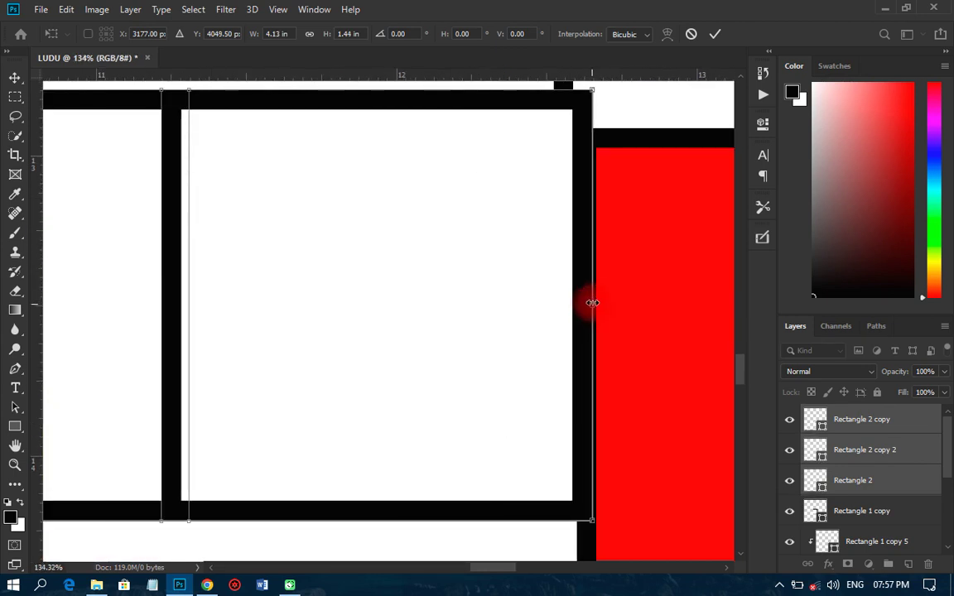
left_click_drag(594, 303, 595, 303)
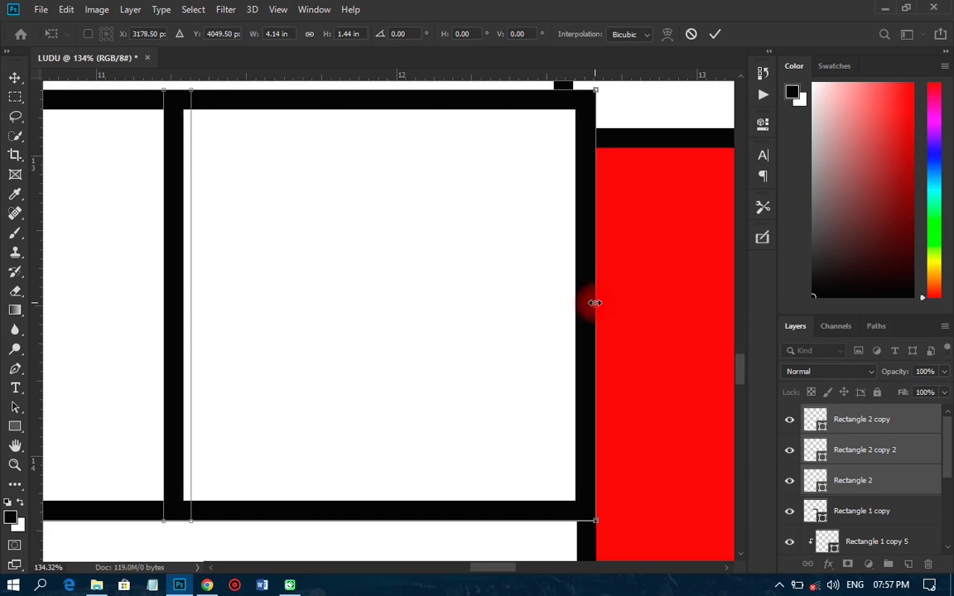
Step: Extend the row's left edge slightly to meet the left red square, centring it at X 3177.50 px, and apply the transform
scroll(594, 303, "down", 3)
scroll(590, 303, "down", 1)
scroll(250, 319, "up", 2)
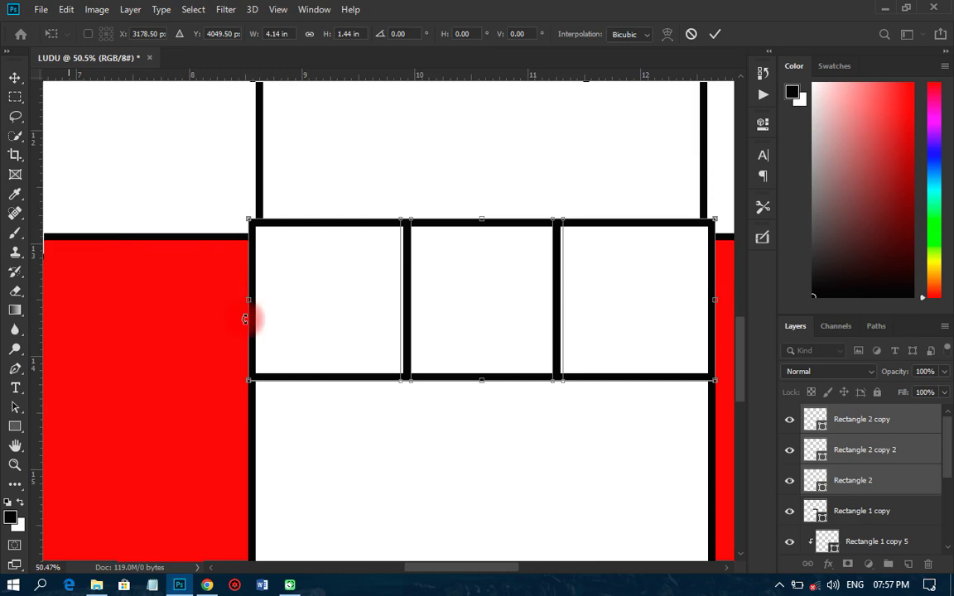
scroll(258, 329, "up", 2)
scroll(258, 330, "up", 1)
scroll(254, 310, "up", 1)
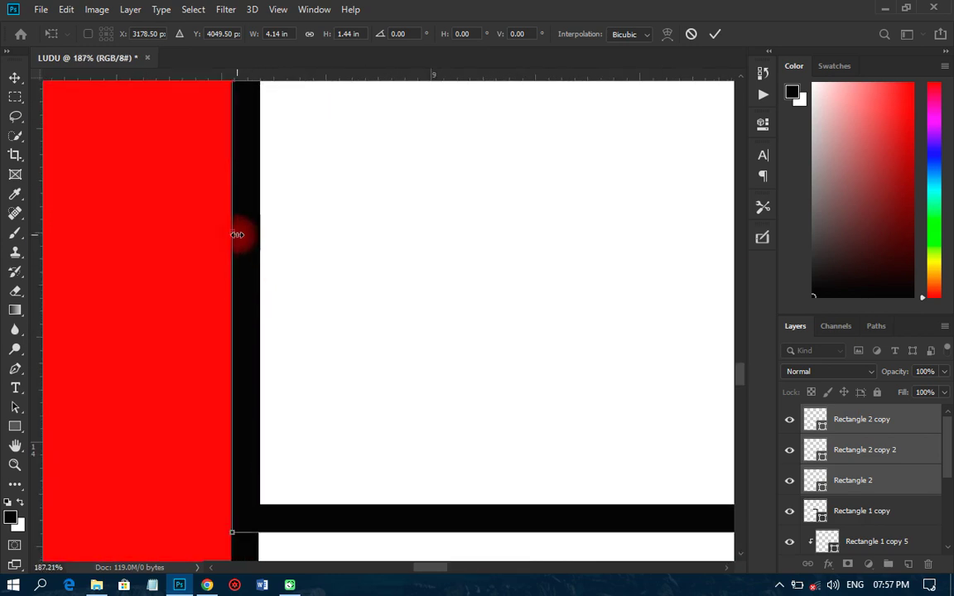
left_click_drag(232, 231, 231, 230)
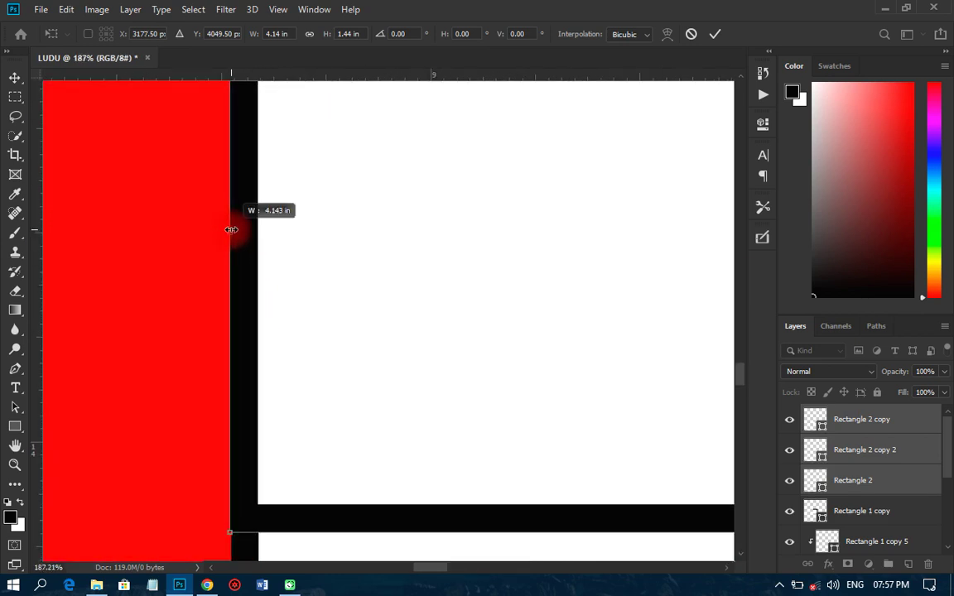
scroll(283, 320, "down", 3)
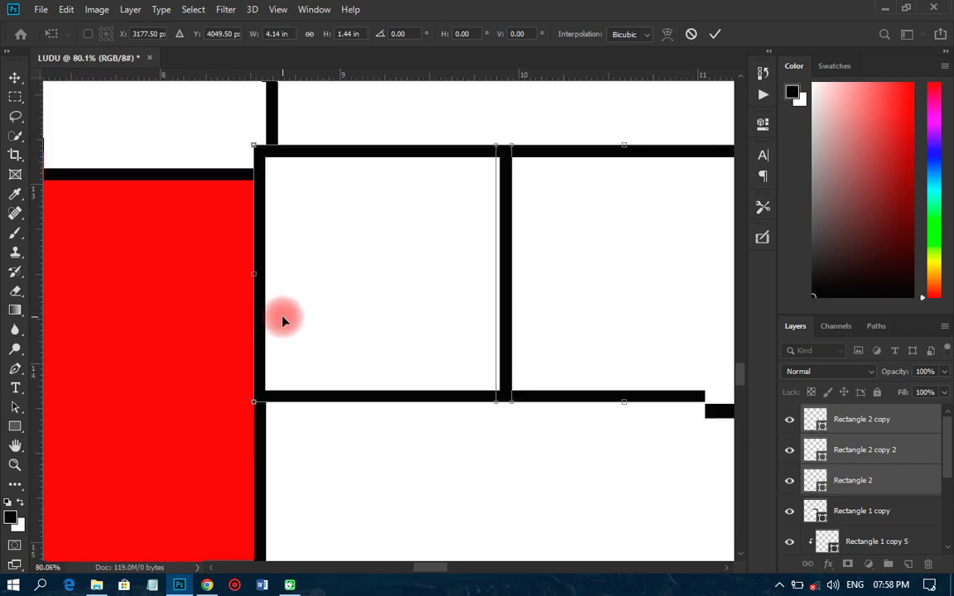
scroll(381, 305, "down", 3)
scroll(379, 304, "down", 3)
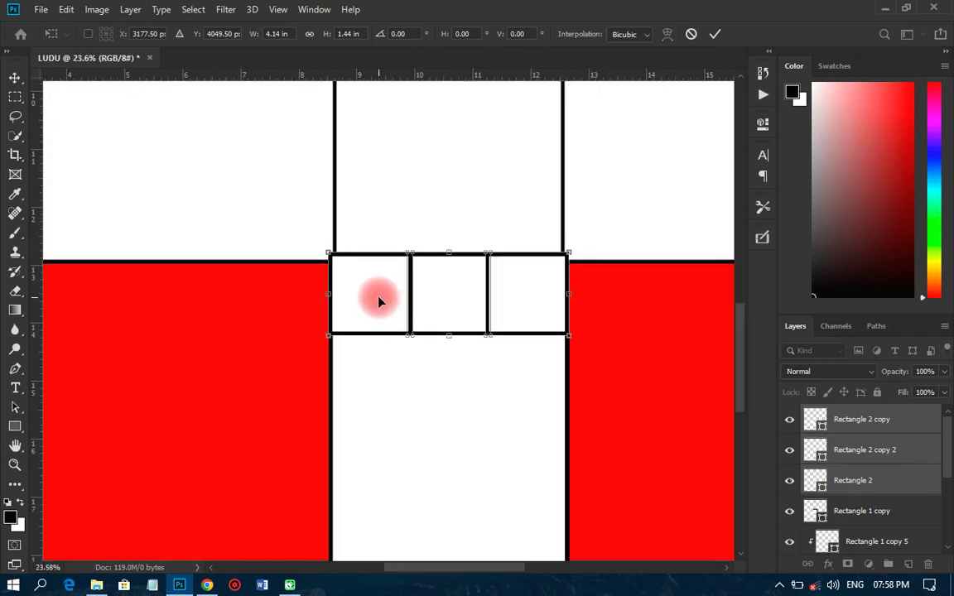
left_click(710, 36)
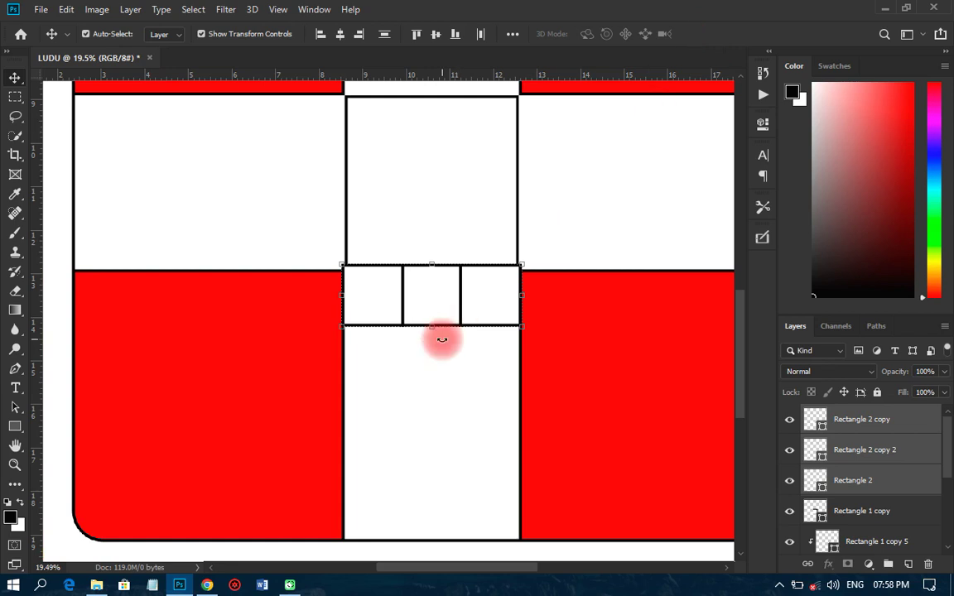
Step: Duplicate the three-cell row and move the copy straight down to form a second row with overlapping borders
key("ctrl+j")
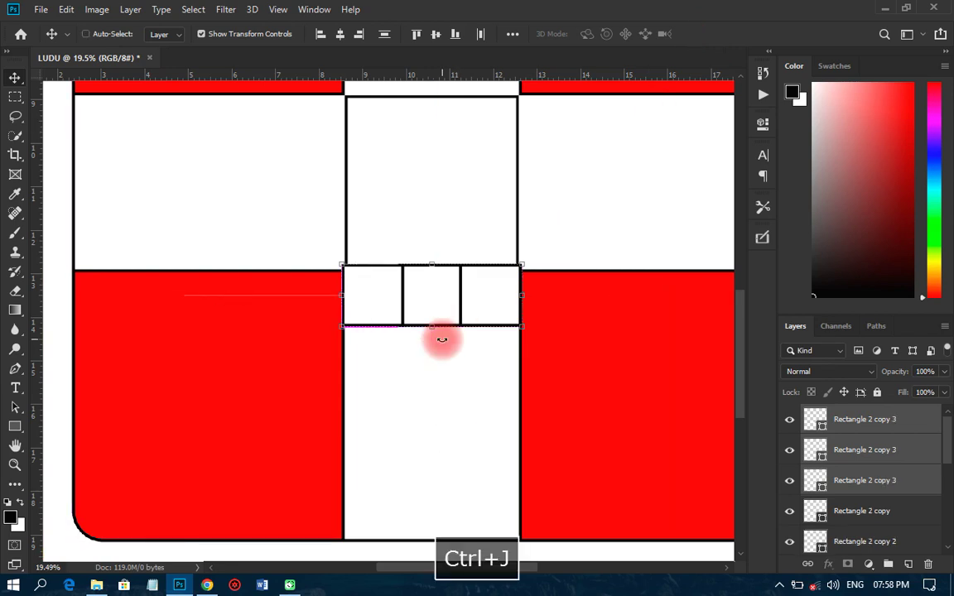
key("shift+Down")
key("shift+Down")
key("shift+Down")
key("shift+Down")
key("shift+Down")
key("shift+Down")
key("shift+Down")
key("shift+Down")
key("shift+Down")
key("shift+Down")
key("shift+Down")
key("shift+Down")
key("shift+Down")
key("shift+Down")
key("shift+Down")
key("shift+Down")
key("shift+Down")
key("shift+Down")
key("shift+Down")
key("shift+Down")
key("shift+Down")
key("shift+Down")
key("shift+Down")
key("shift+Down")
key("shift+Down")
key("shift+Down")
key("shift+Down")
key("shift+Down")
key("shift+Down")
key("shift+Down")
key("shift+Down")
key("shift+Down")
key("shift+Down")
key("shift+Up")
key("shift+Up")
key("shift+Up")
key("shift+Up")
key("shift+Up")
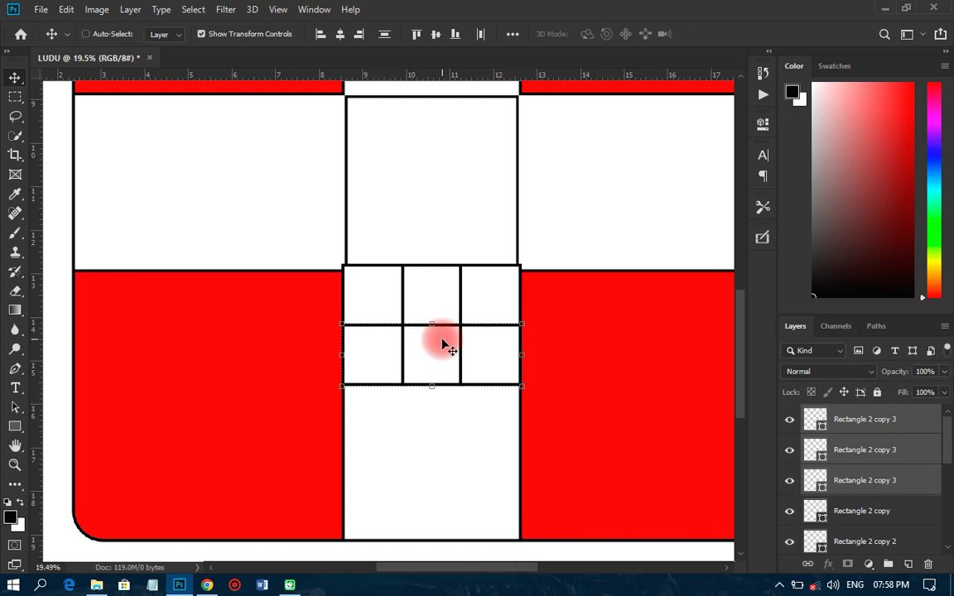
Step: Duplicate the second row of cells and move the copy down to form a third row directly beneath it
key("ctrl+j")
key("shift+Down")
key("shift+Down")
key("shift+Down")
key("shift+Down")
key("shift+Down")
key("shift+Down")
key("shift+Down")
key("shift+Down")
key("shift+Down")
key("shift+Down")
key("shift+Down")
key("shift+Down")
key("shift+Down")
key("shift+Down")
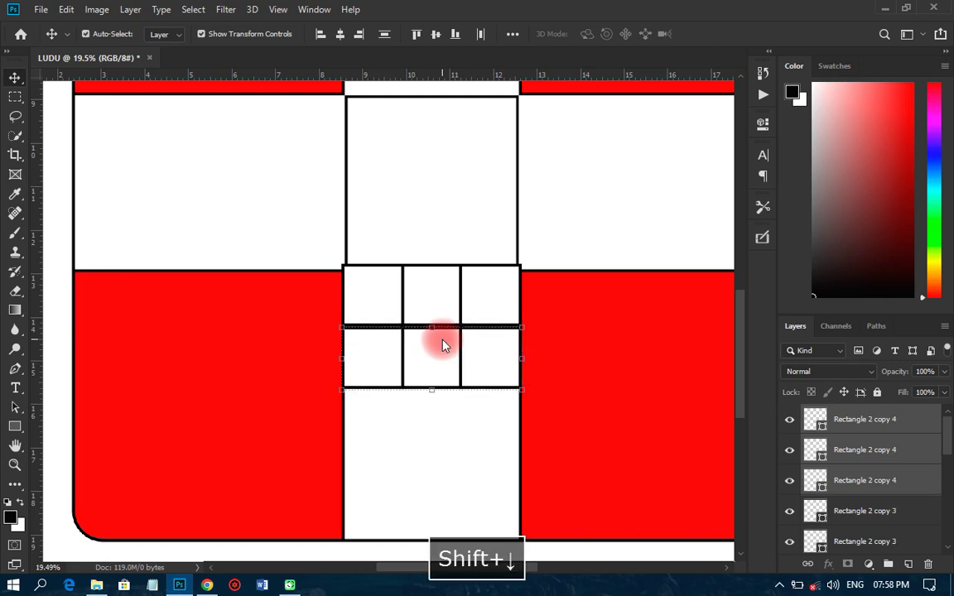
key("shift+Down")
key("shift+Down")
key("shift+Down")
key("shift+Down")
key("shift+Down")
key("shift+Down")
key("shift+Down")
key("shift+Down")
key("shift+Down")
key("shift+Down")
key("shift+Down")
key("shift+Down")
key("shift+Down")
key("shift+Down")
key("shift+Down")
key("shift+Down")
key("shift+Down")
key("shift+Down")
key("shift+Down")
key("shift+Down")
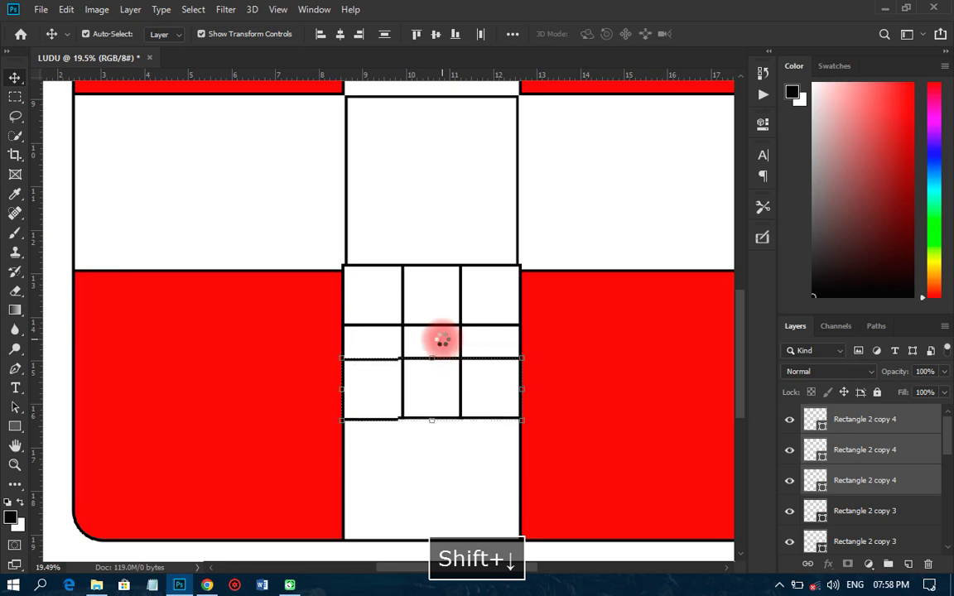
key("shift+Down")
key("shift+Up")
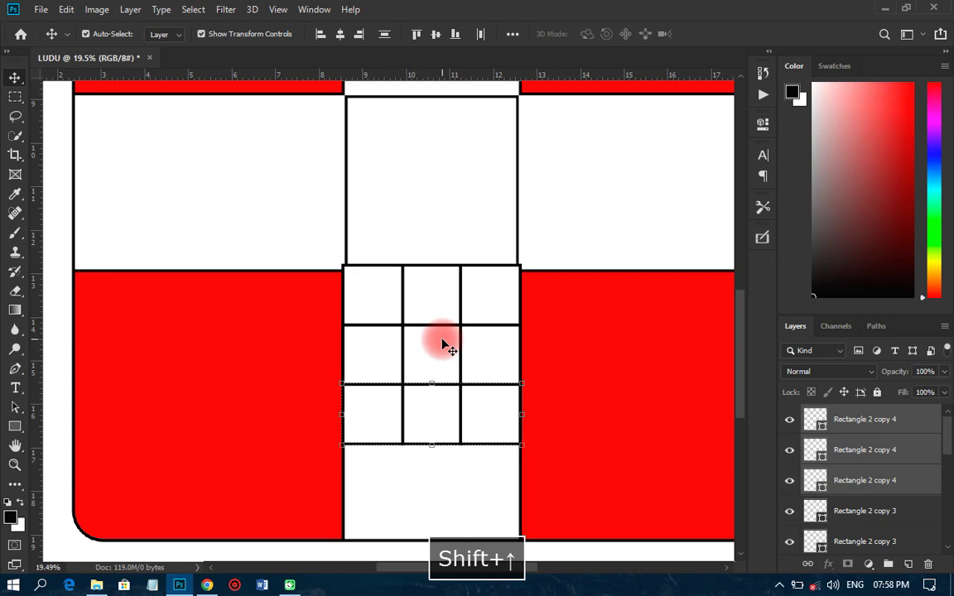
Step: Select all nine cell layers, duplicate them, and move the copied block down below the third row
scroll(412, 393, "down", 1)
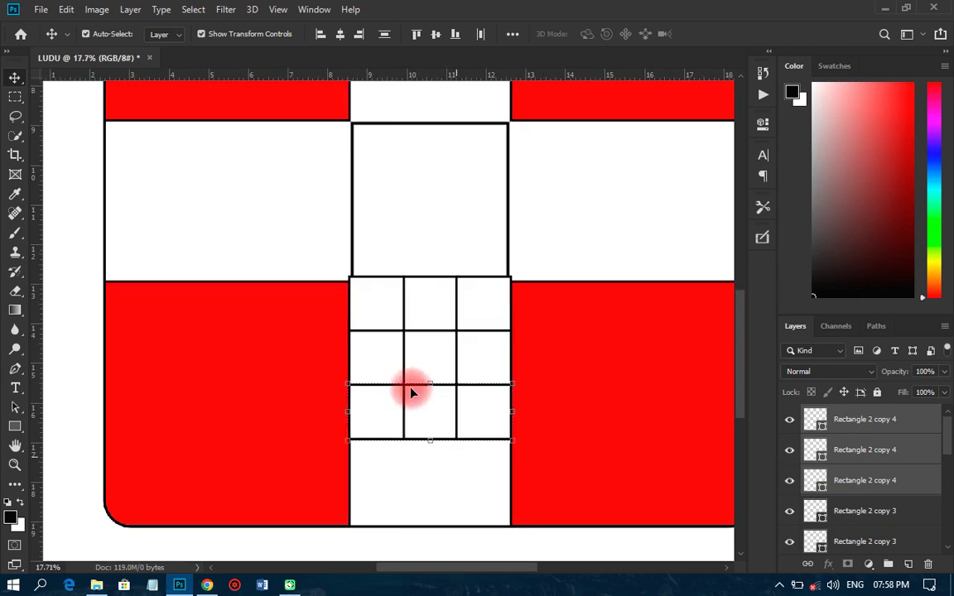
scroll(401, 384, "down", 2)
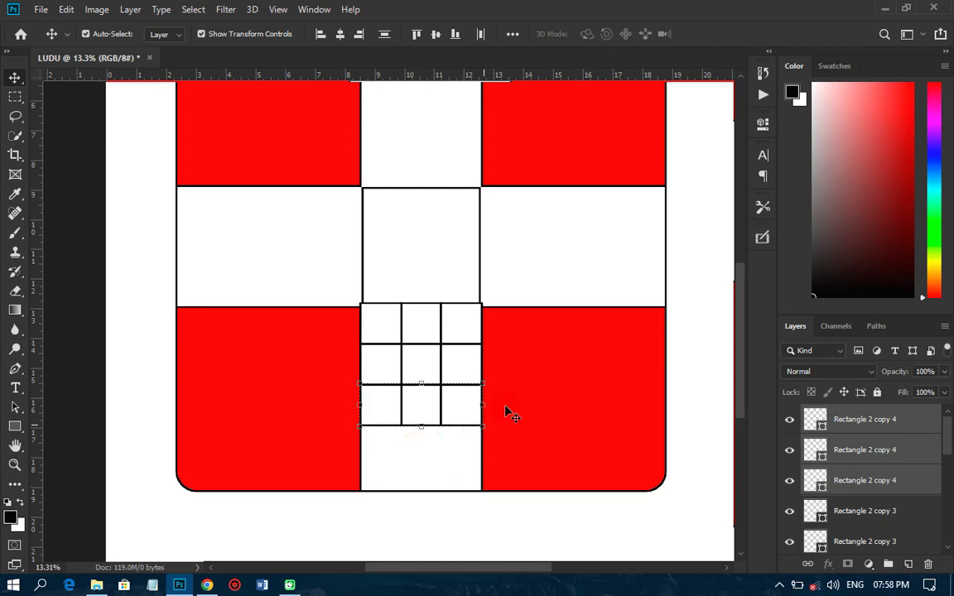
left_click(859, 434)
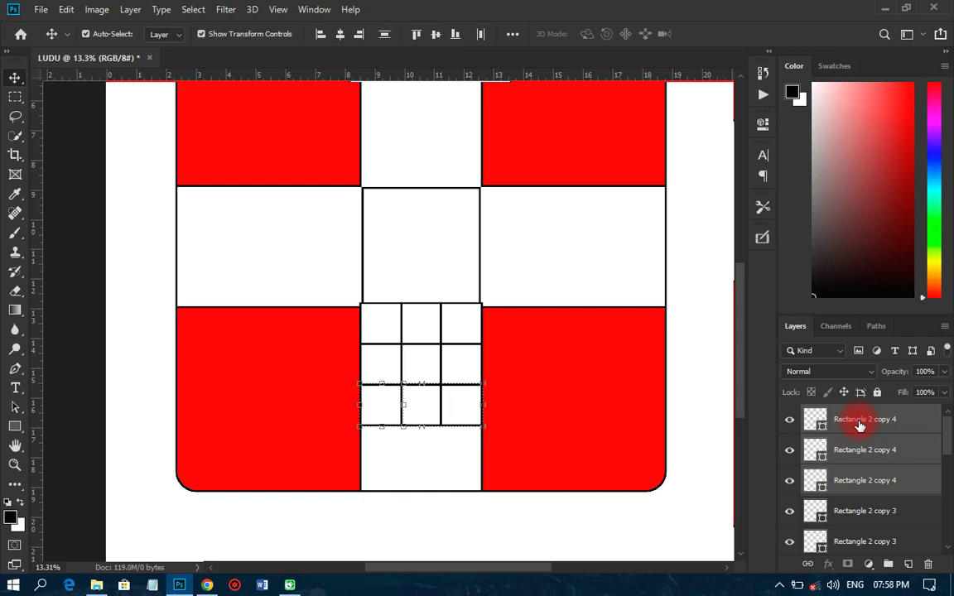
scroll(861, 444, "down", 3)
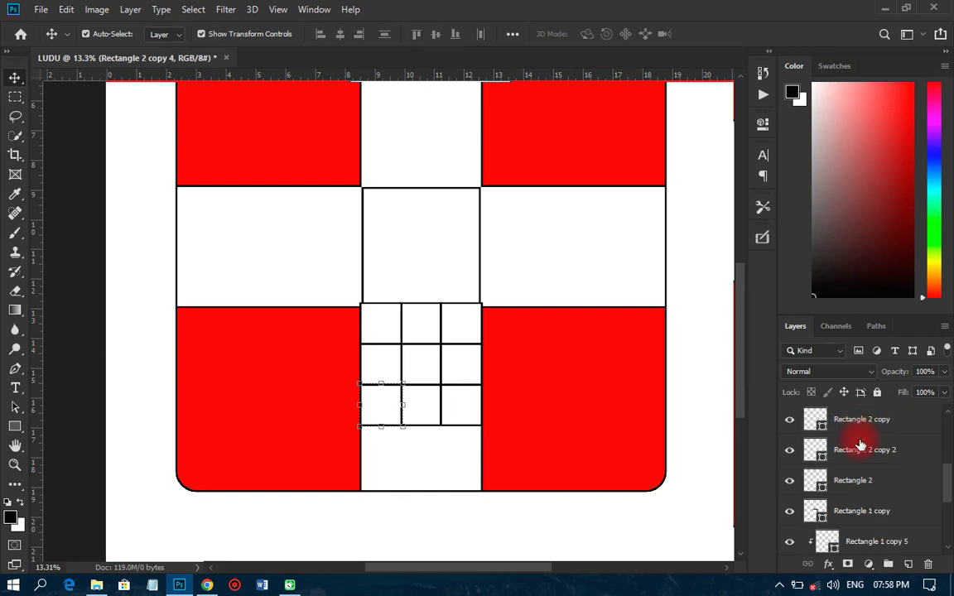
left_click(855, 487, "shift")
key("ctrl+j")
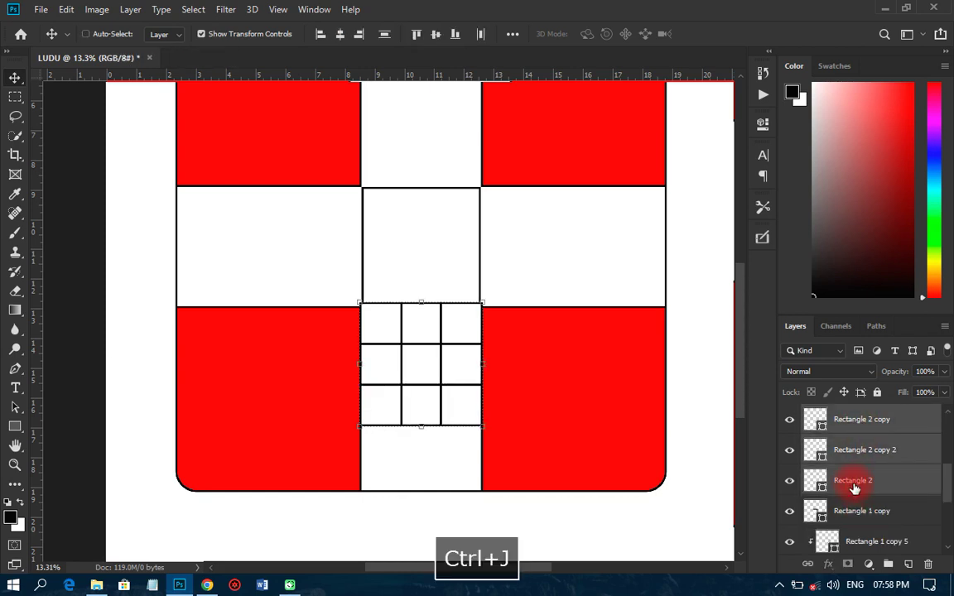
key("shift+Down")
key("shift+Down")
key("shift+Down")
key("shift+Down")
key("shift+Down")
key("shift+Down")
key("shift+Down")
key("shift+Down")
key("shift+Down")
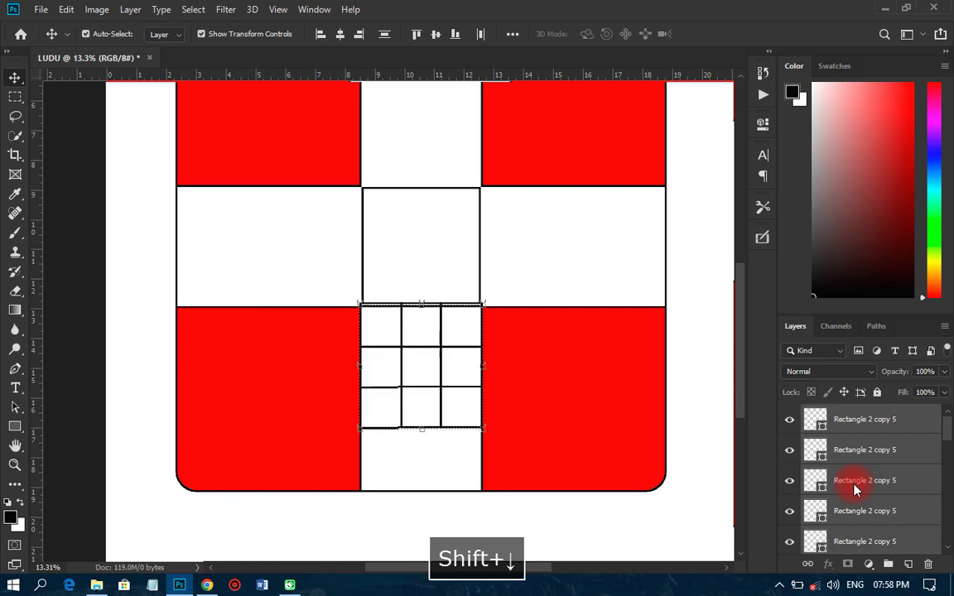
key("shift+Down")
key("shift+Down")
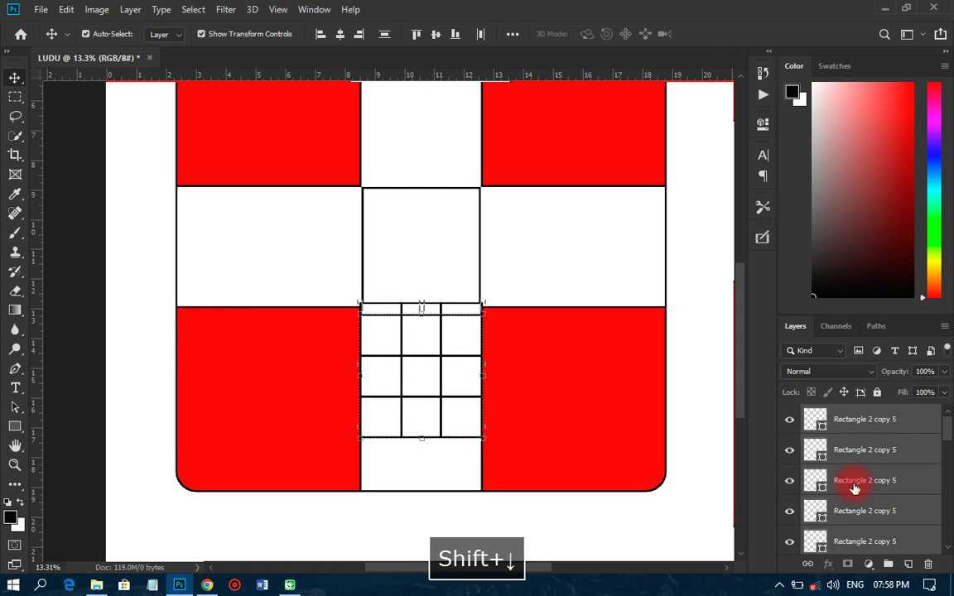
left_click_drag(432, 358, 426, 432)
Step: Nudge the copied nine-cell block up until its top border exactly overlaps the third row's bottom border
scroll(426, 432, "up", 10)
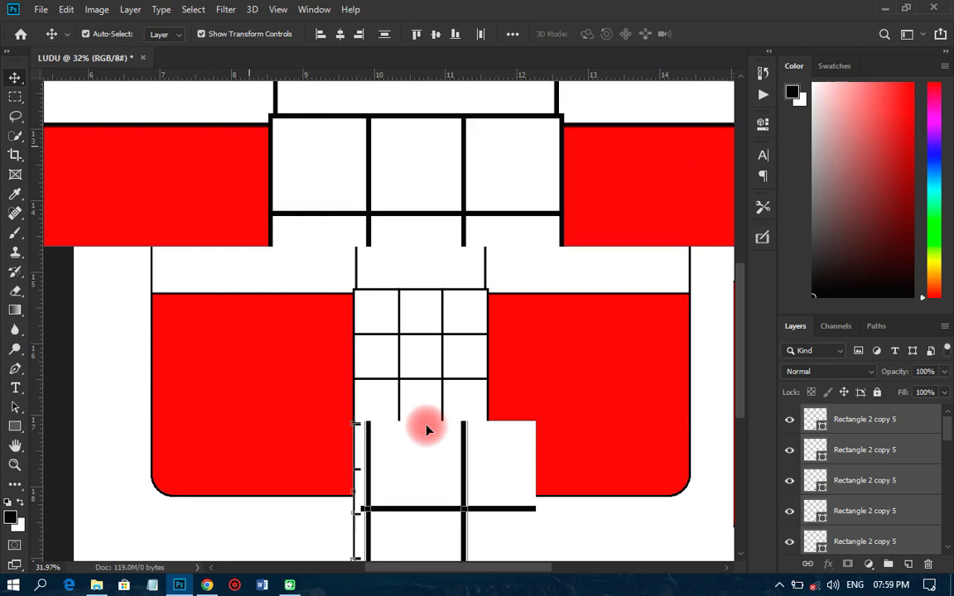
scroll(424, 413, "up", 7)
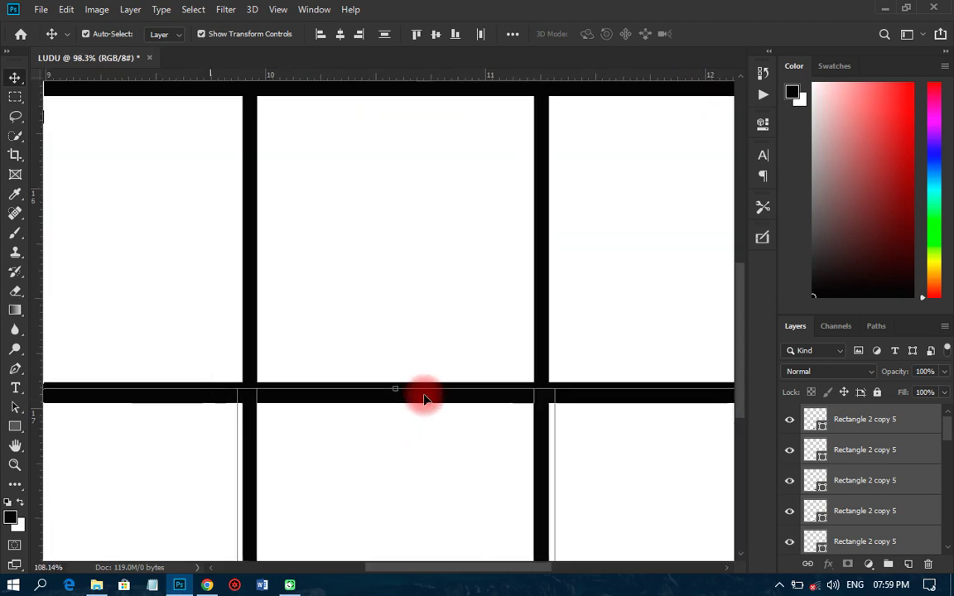
key("Up")
key("Up")
key("Up")
key("Up")
key("Up")
key("Up")
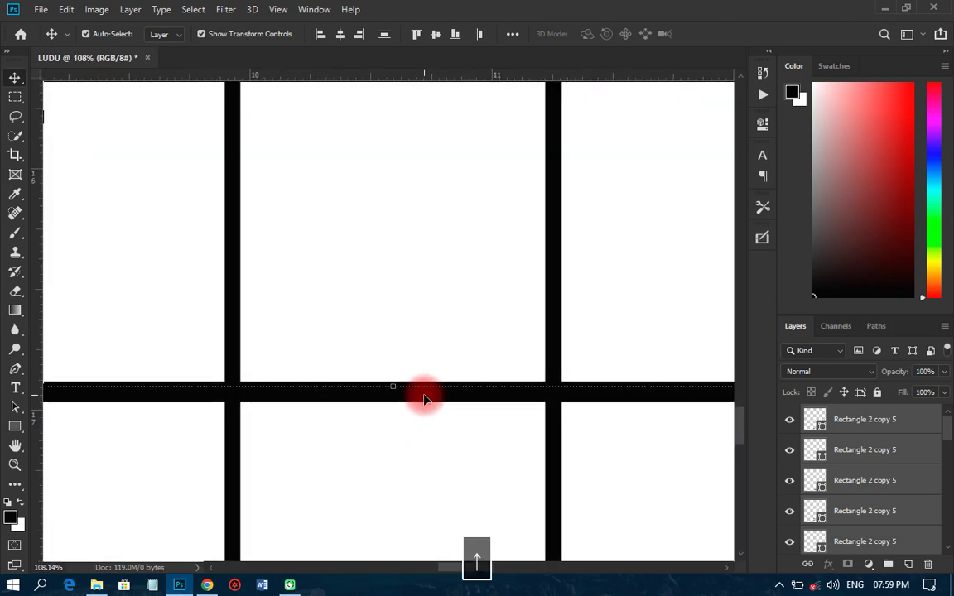
key("Up")
key("Up")
key("Up")
key("Up")
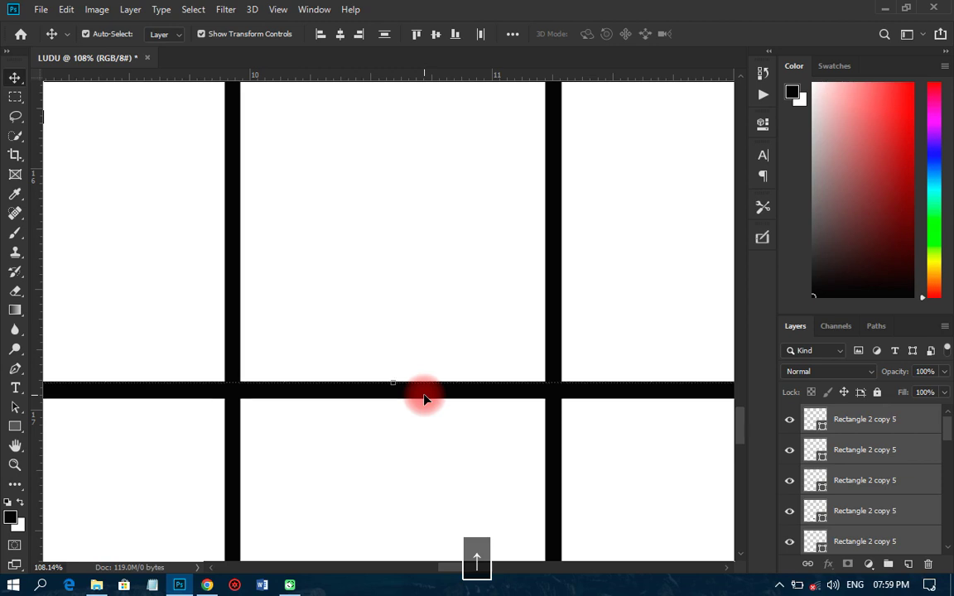
Step: Select all the cell layers from the six rows, group them, and rename the group RED
scroll(427, 399, "down", 7)
scroll(431, 399, "down", 4)
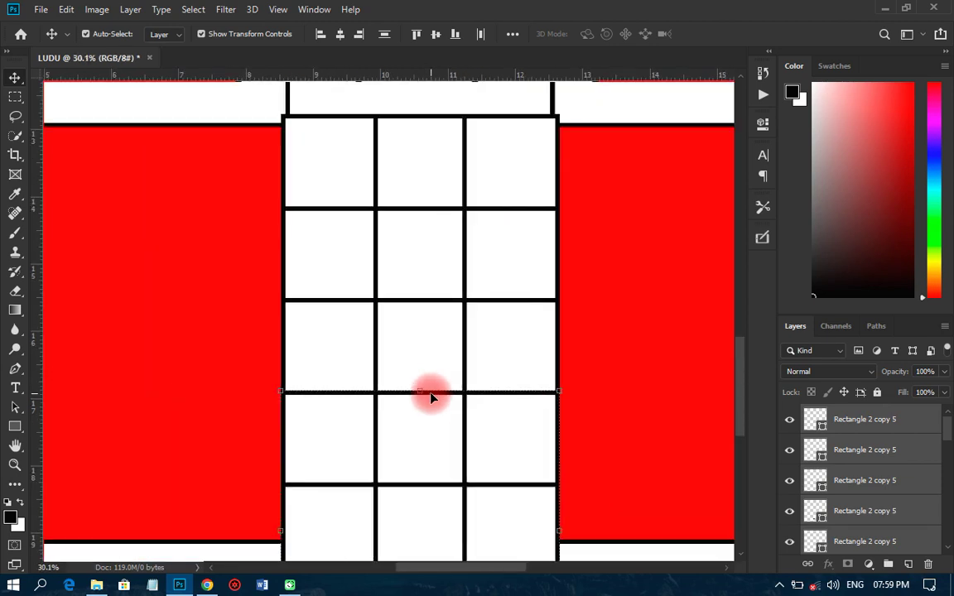
scroll(431, 399, "down", 3)
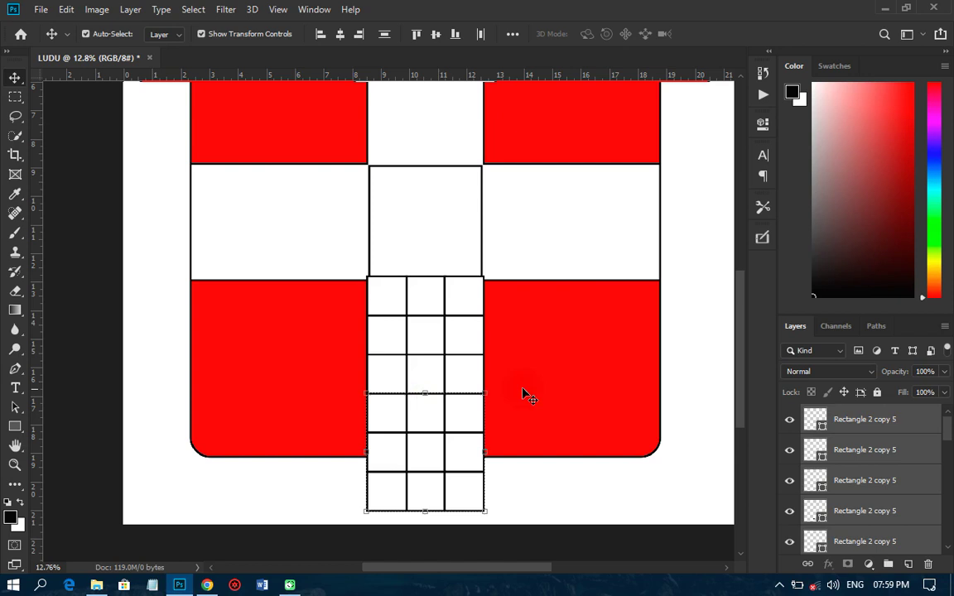
left_click(852, 431)
scroll(853, 433, "down", 3)
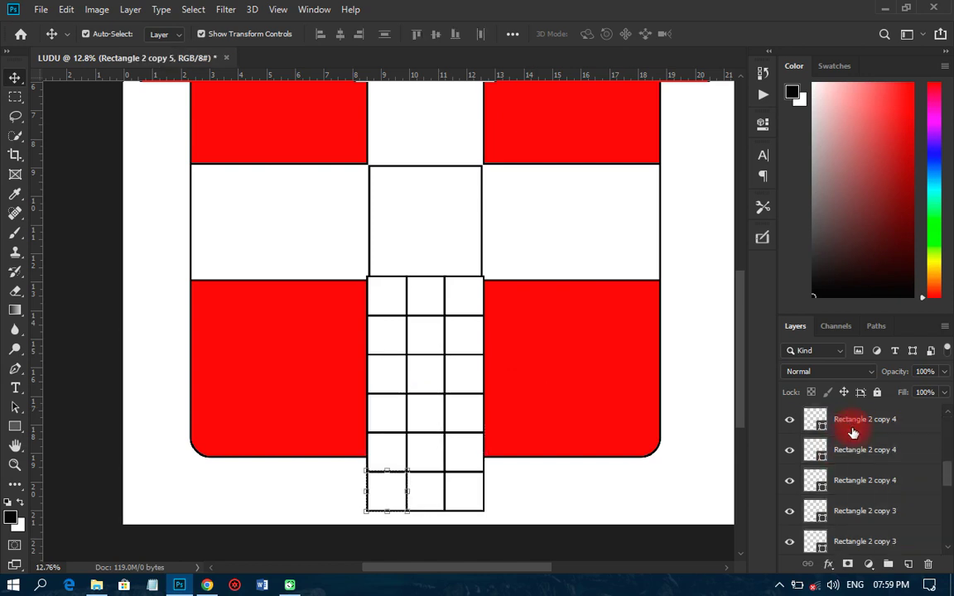
scroll(853, 448, "down", 1)
left_click(849, 482, "shift")
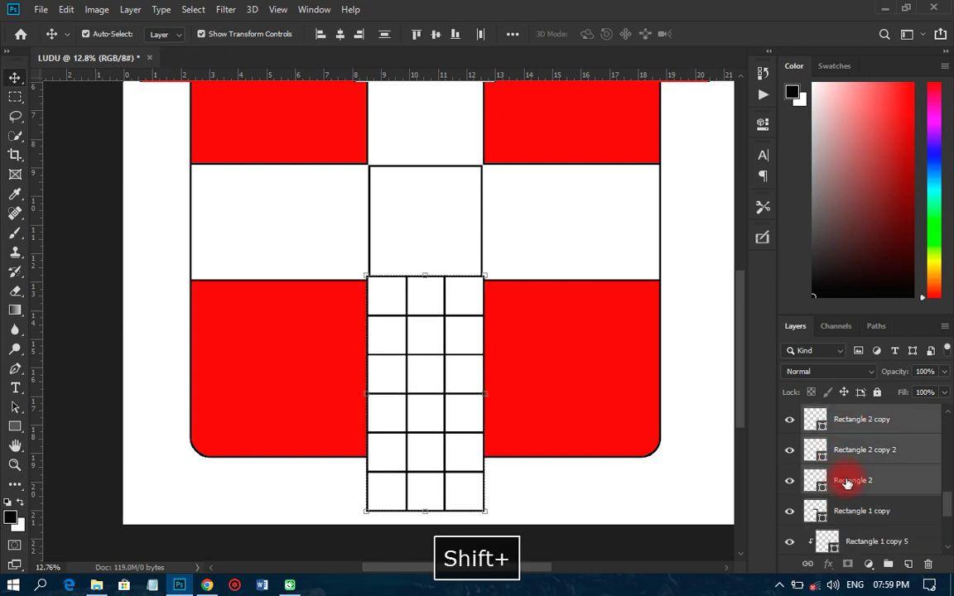
key("ctrl+g")
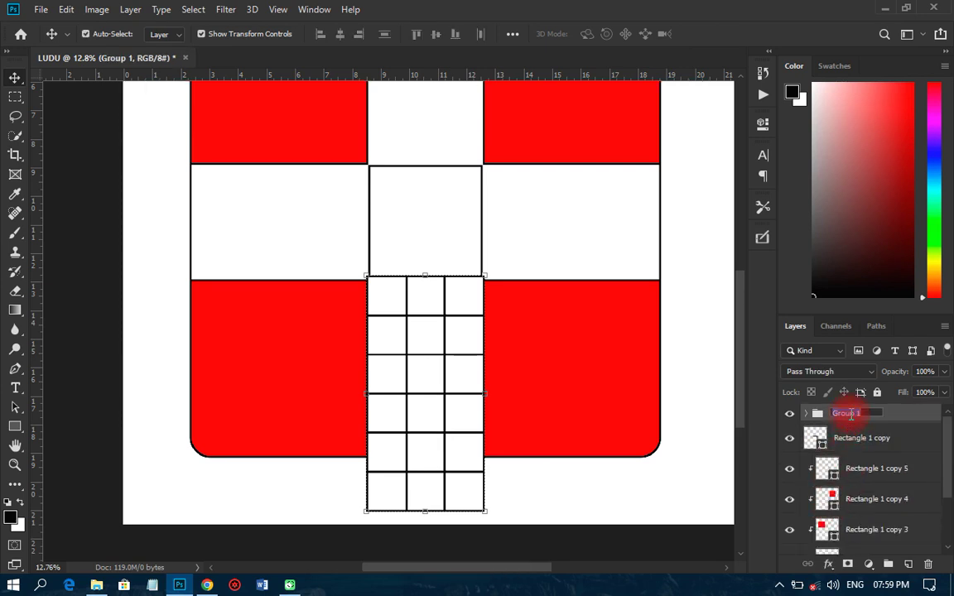
type("1")
type("R")
type("ED")
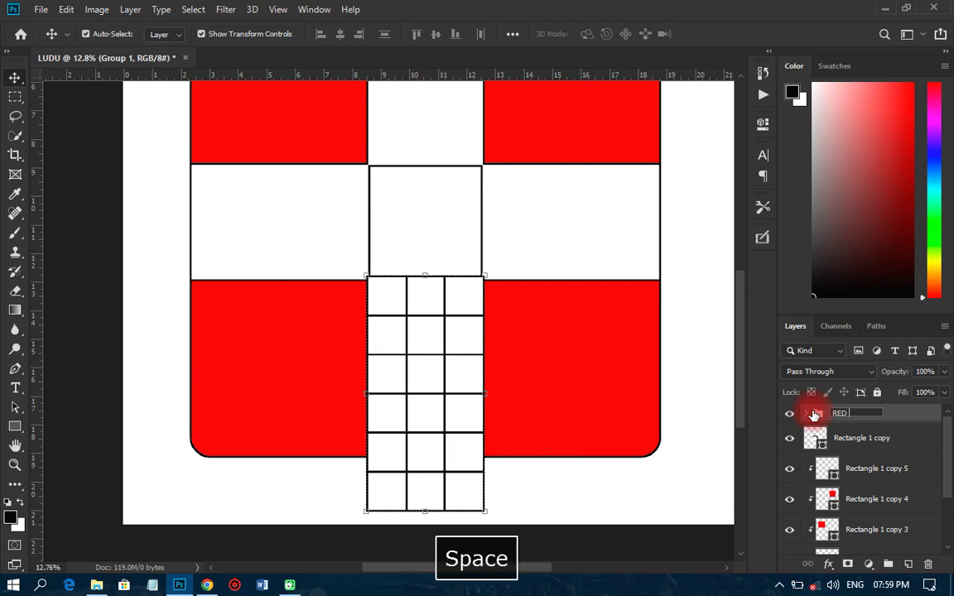
left_click(865, 424)
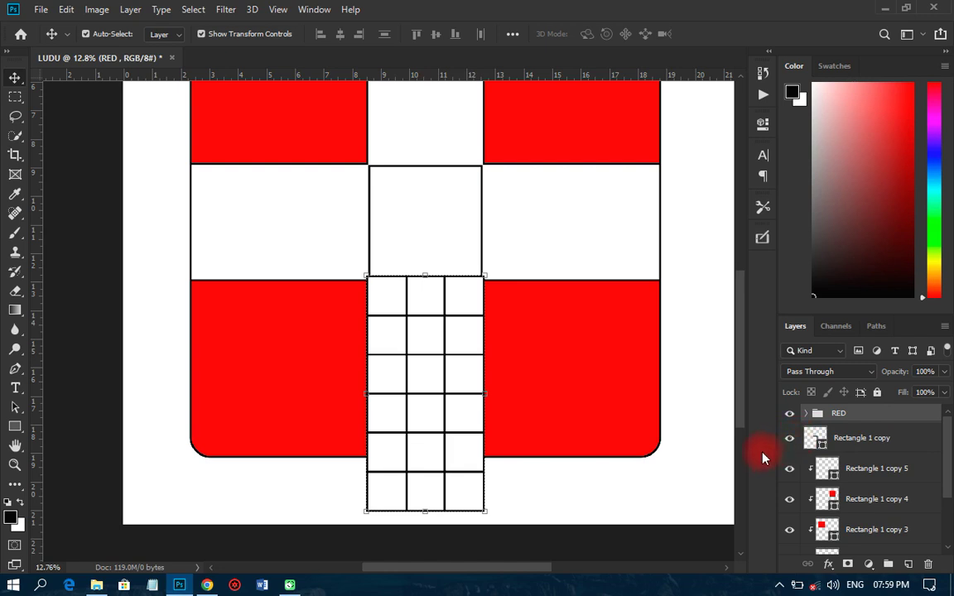
left_click(490, 271)
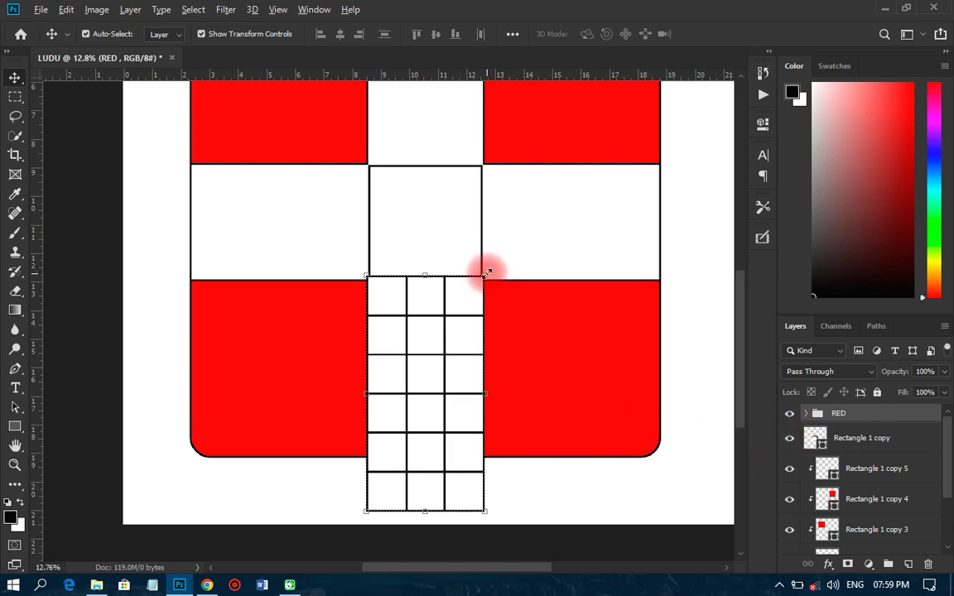
left_click_drag(487, 272, 463, 277)
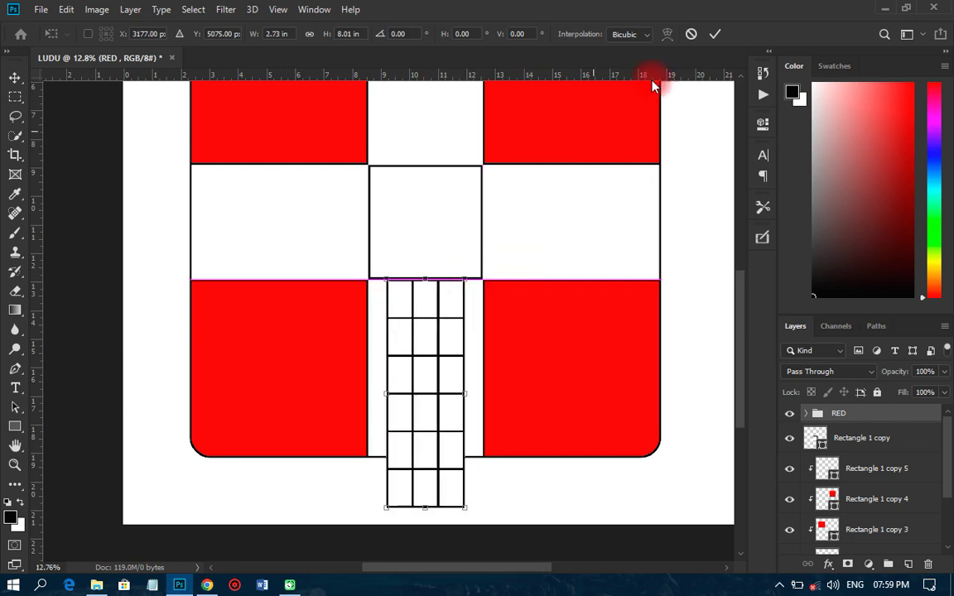
left_click(700, 38)
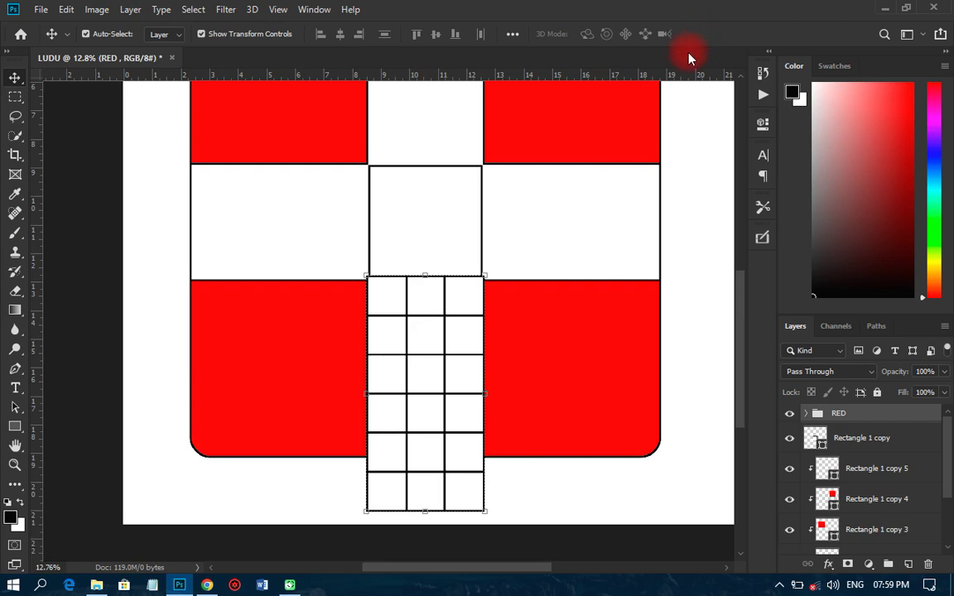
Step: Scale the RED group down proportionally and move it up until its top edge meets the centre square's bottom edge
key("ctrl+t")
left_click_drag(483, 276, 466, 281)
key("Return")
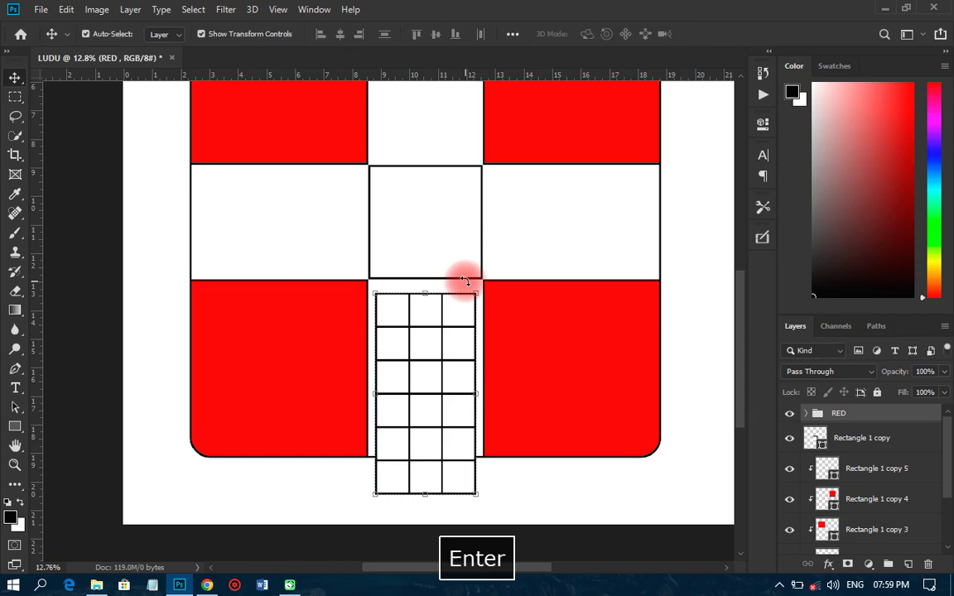
left_click_drag(432, 315, 431, 302)
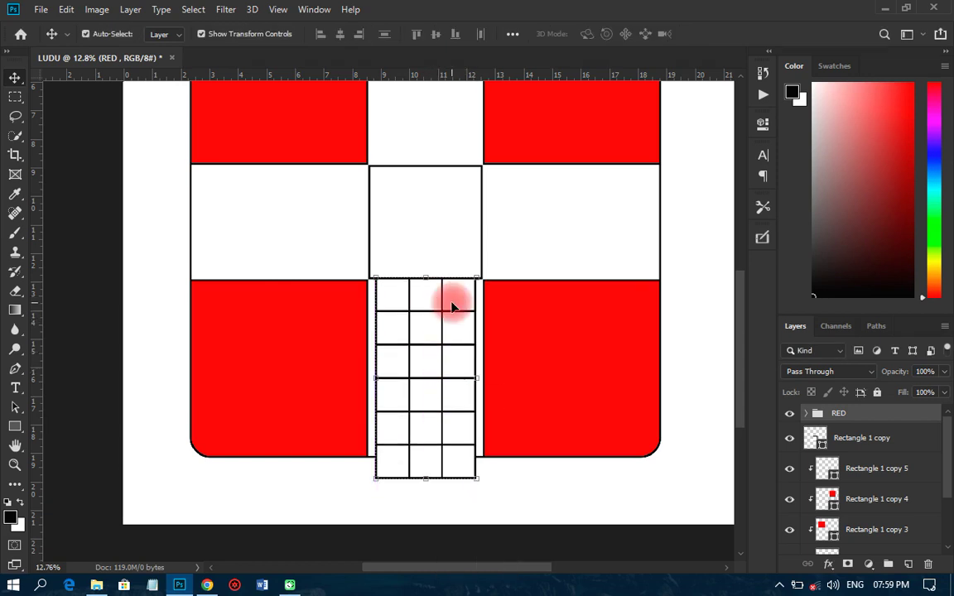
Step: Scale the RED group to about 3.14 × 6.27 in and fit it between the centre square and the board's bottom border
mouse_move(476, 278)
left_mouse_down()
mouse_move(462, 277)
mouse_move(426, 304)
mouse_move(460, 275)
left_mouse_up()
key("Return")
key("ctrl+t")
key("Return")
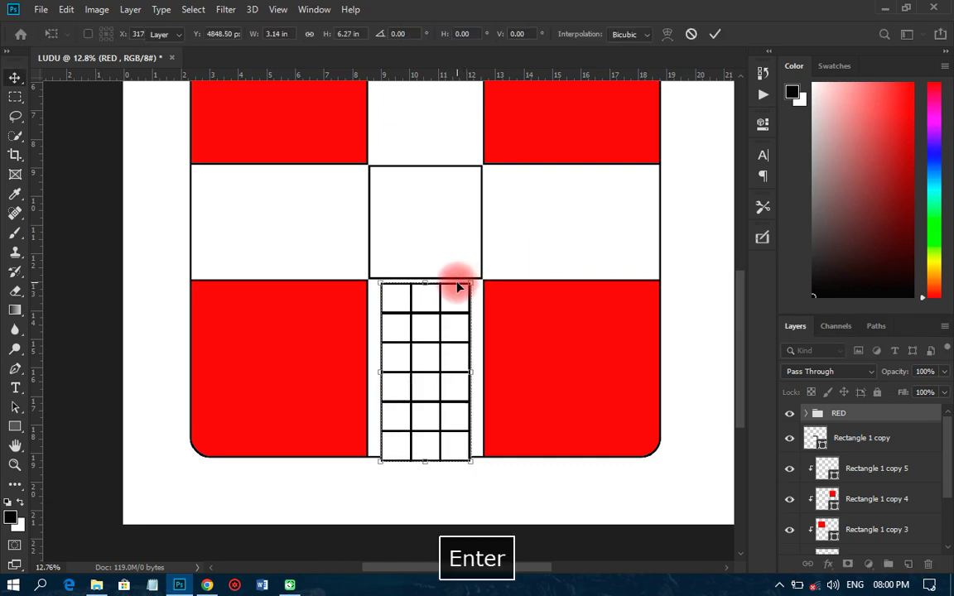
key("ctrl")
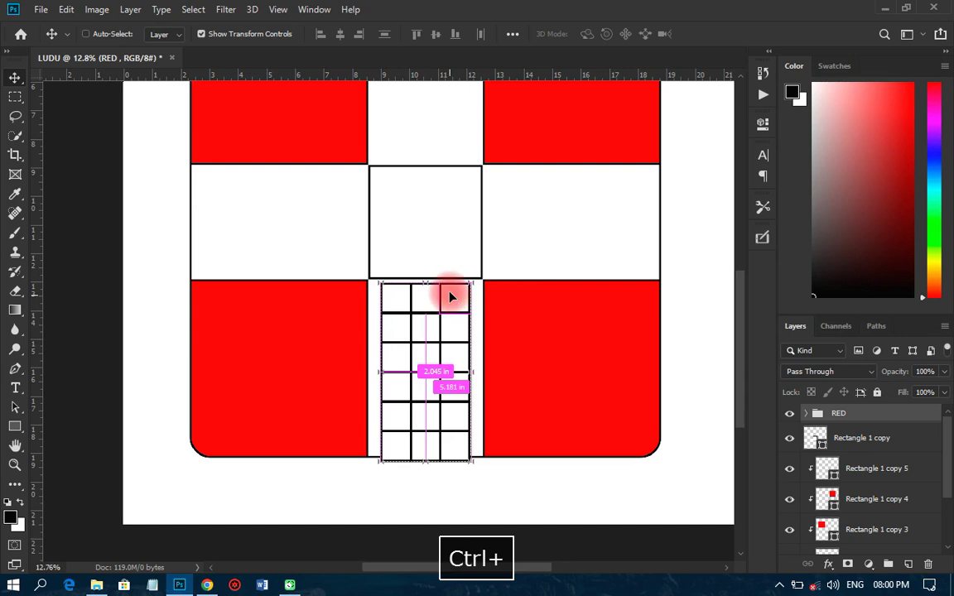
left_click_drag(450, 297, 451, 293)
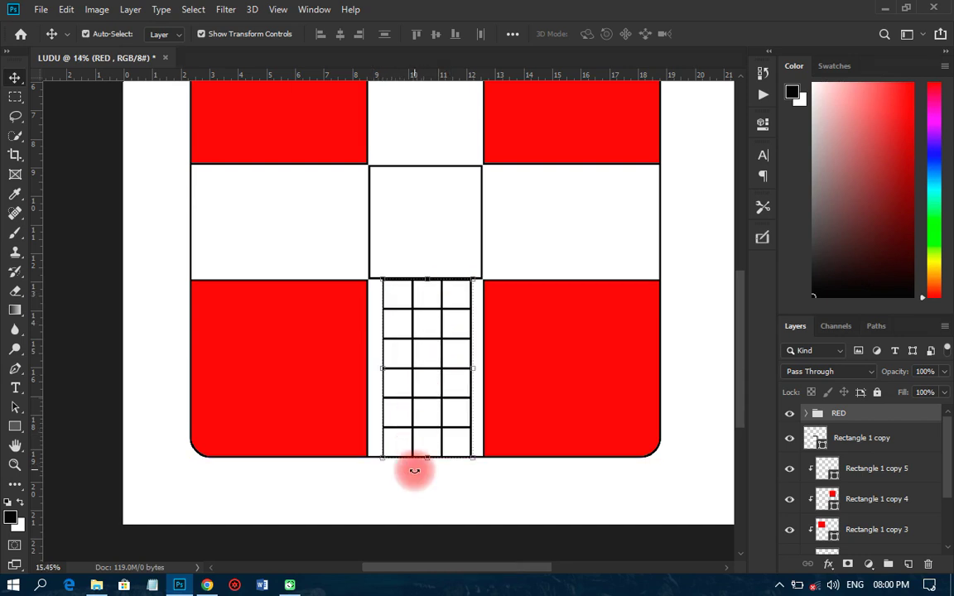
Step: Examine up close how the RED group's bottom and top borders line up with the board's border and the centre square
scroll(414, 471, "up", 5)
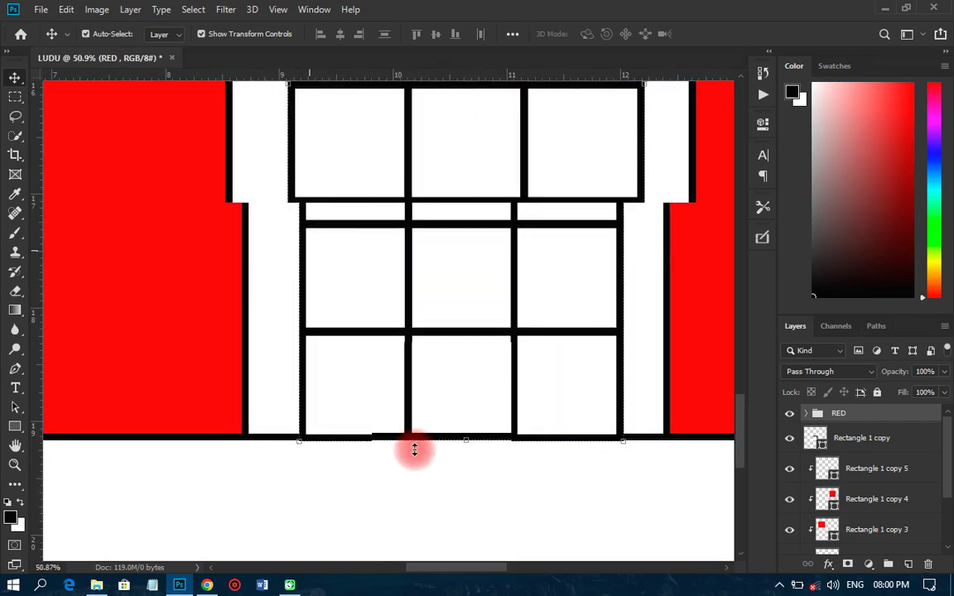
scroll(414, 447, "up", 1)
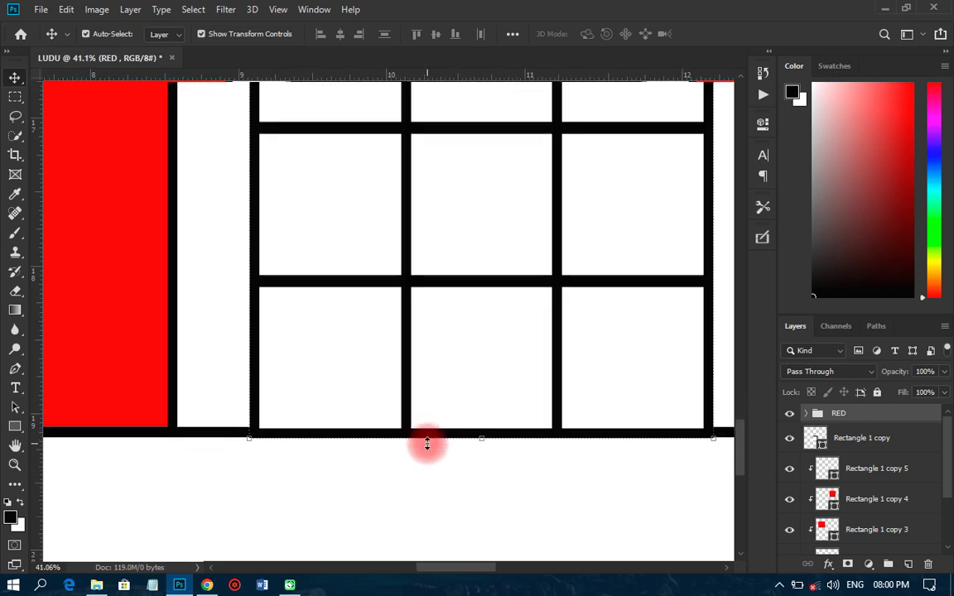
scroll(427, 445, "down", 4)
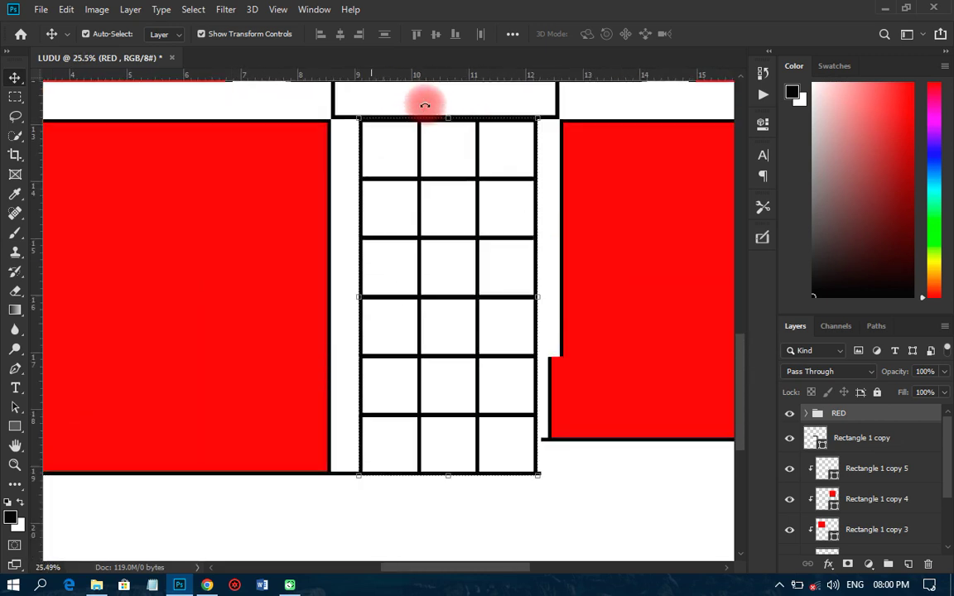
scroll(425, 105, "up", 2)
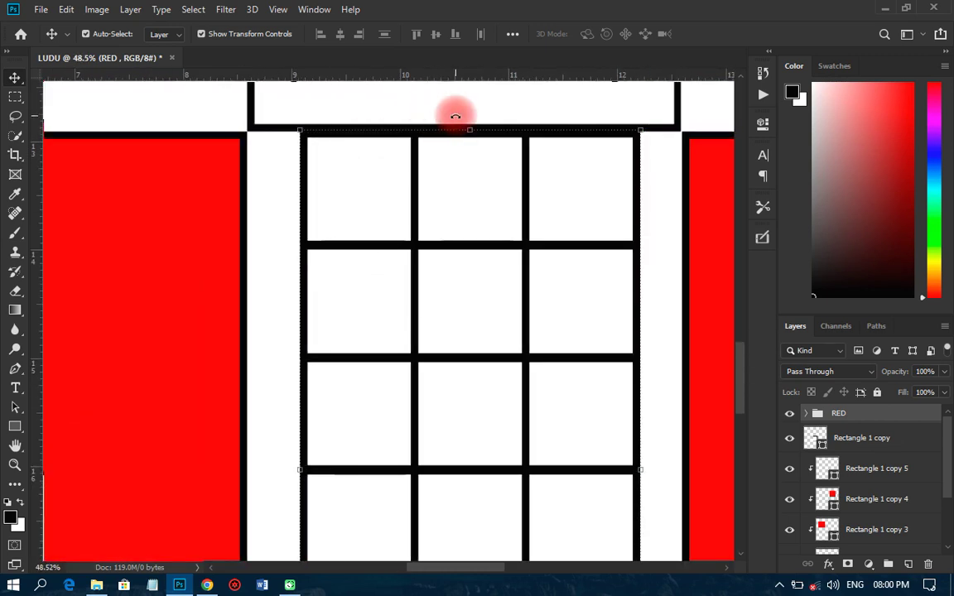
scroll(407, 245, "down", 3)
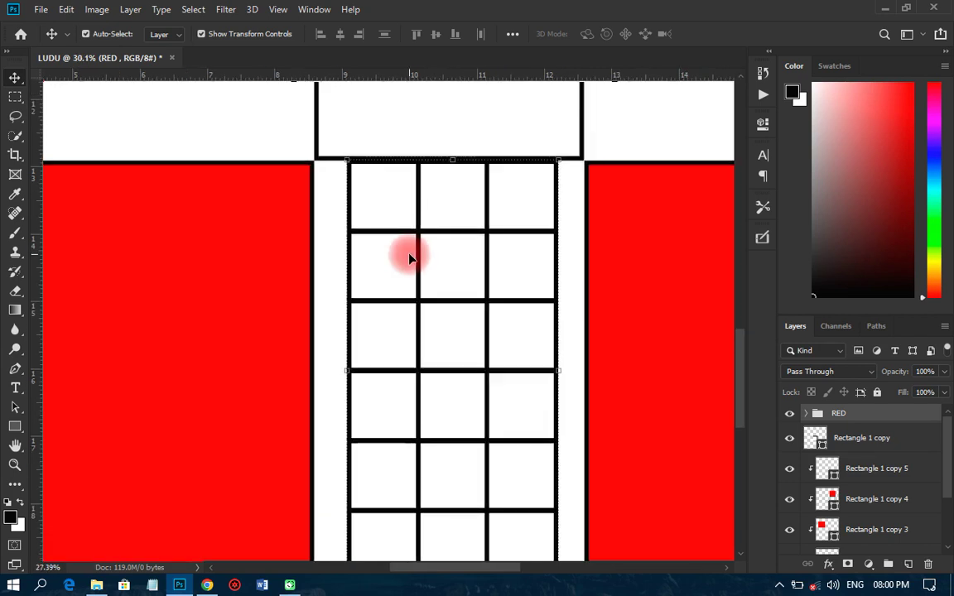
scroll(409, 259, "down", 4)
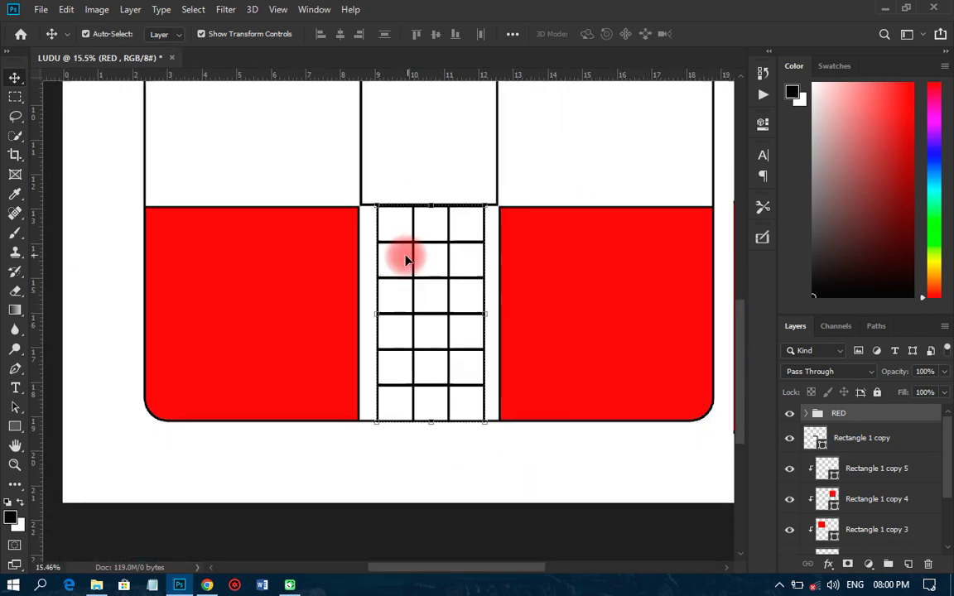
scroll(403, 260, "down", 3)
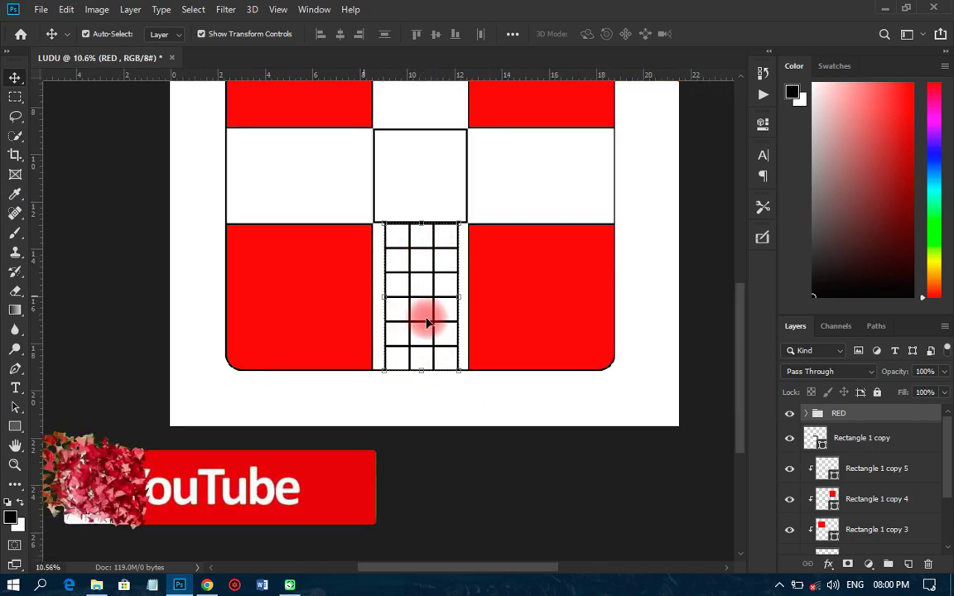
scroll(431, 278, "up", 2)
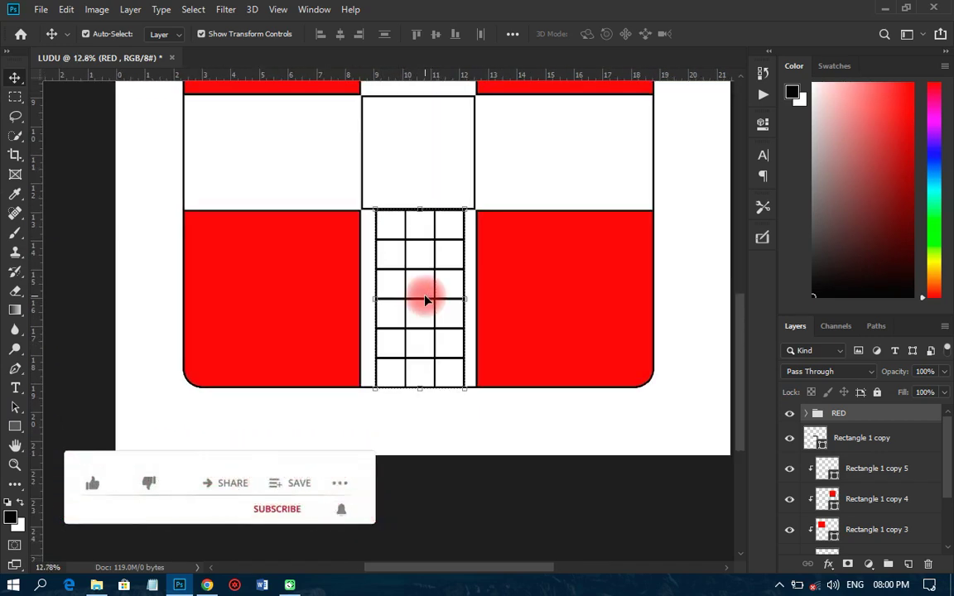
scroll(428, 299, "up", 1)
scroll(431, 298, "down", 2)
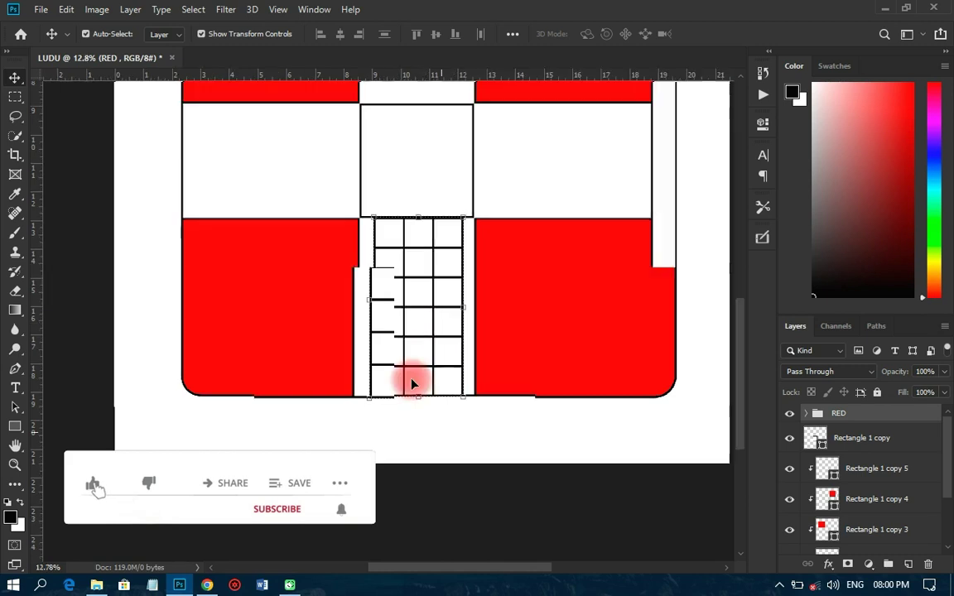
left_click(428, 108)
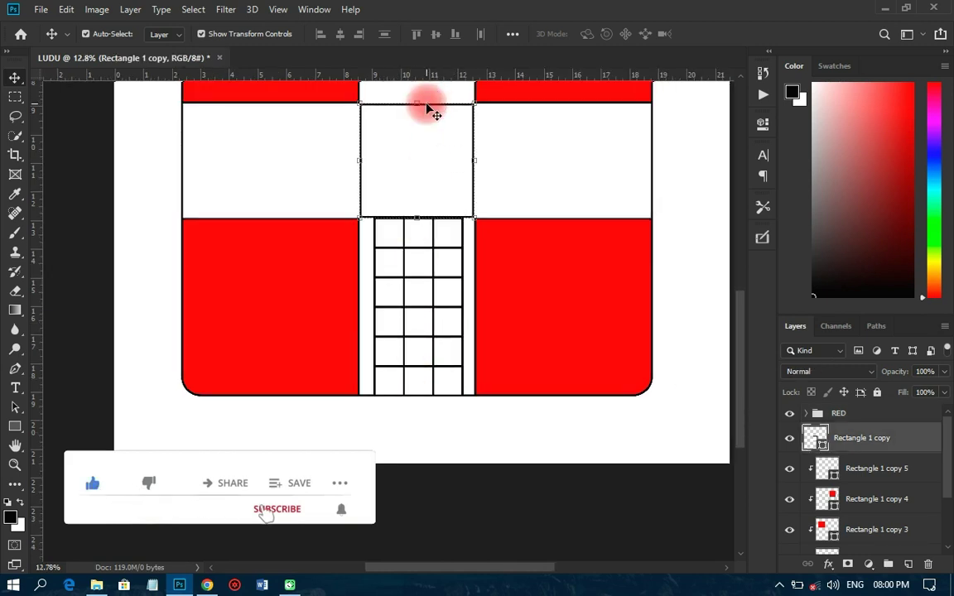
key("ctrl+t")
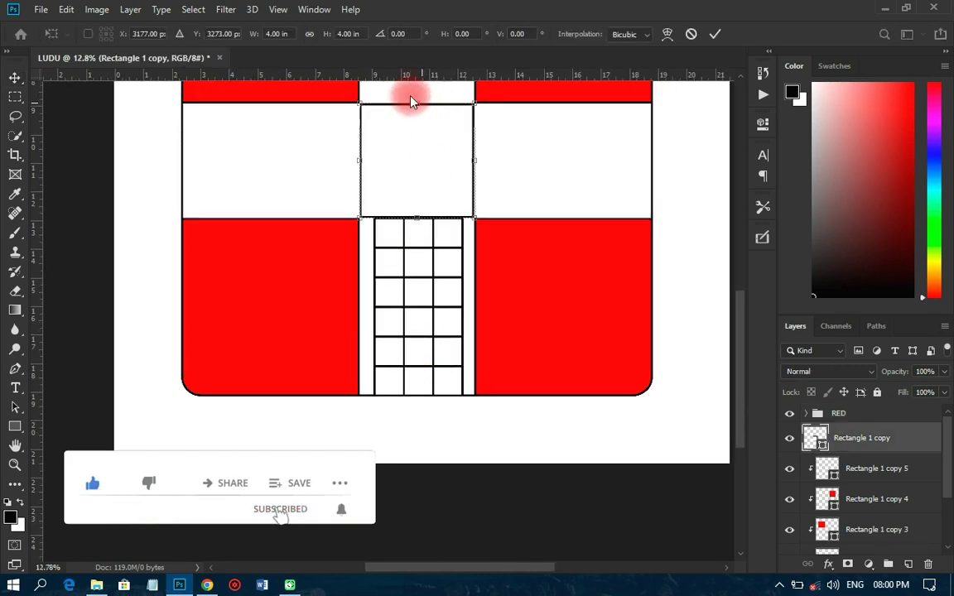
double_click(275, 34)
type("2")
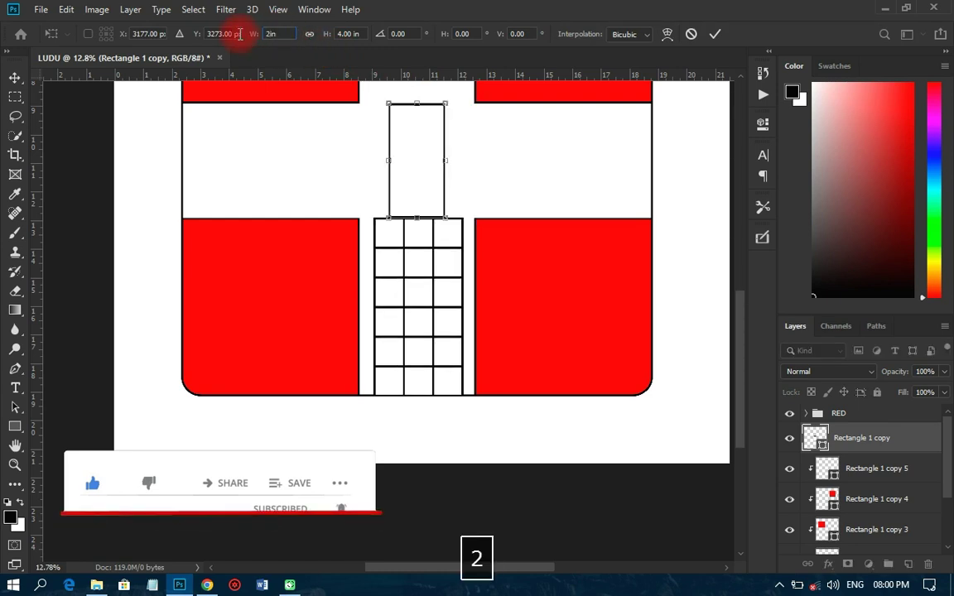
key("Tab")
type("2")
key("Tab")
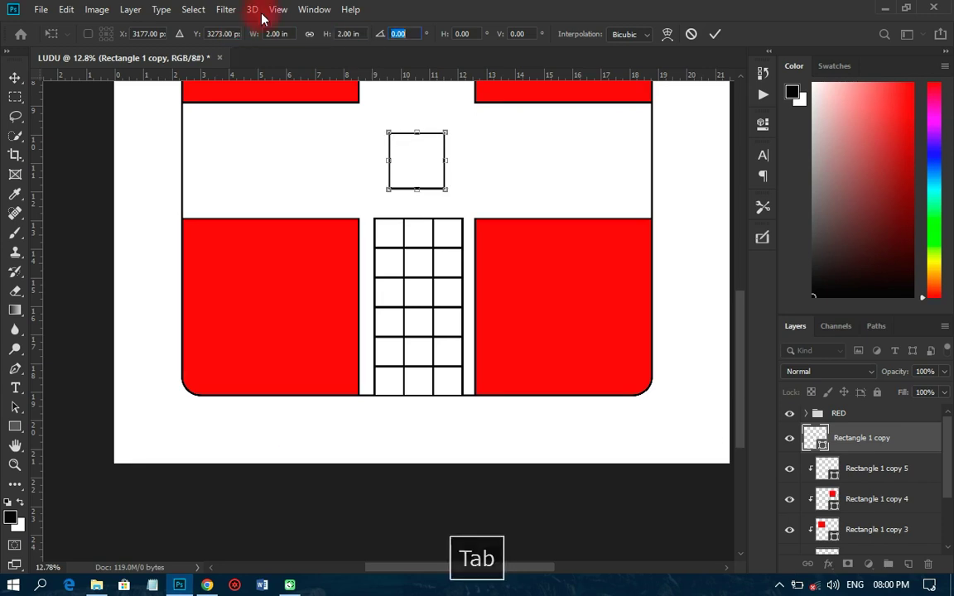
left_click(692, 34)
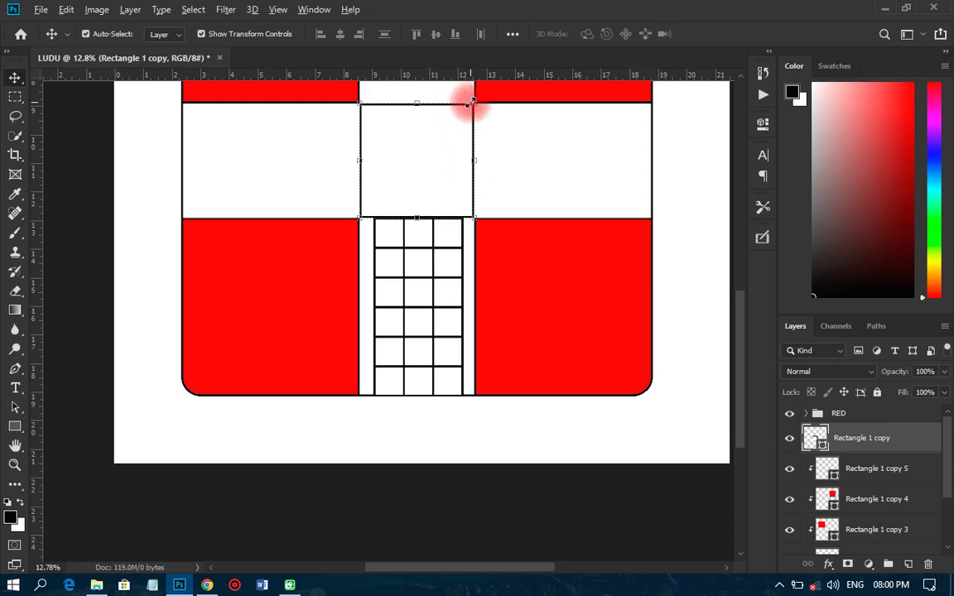
Step: Scale the centre square down about its centre to about 3.37 × 3.37 in
left_click_drag(473, 102, 462, 107)
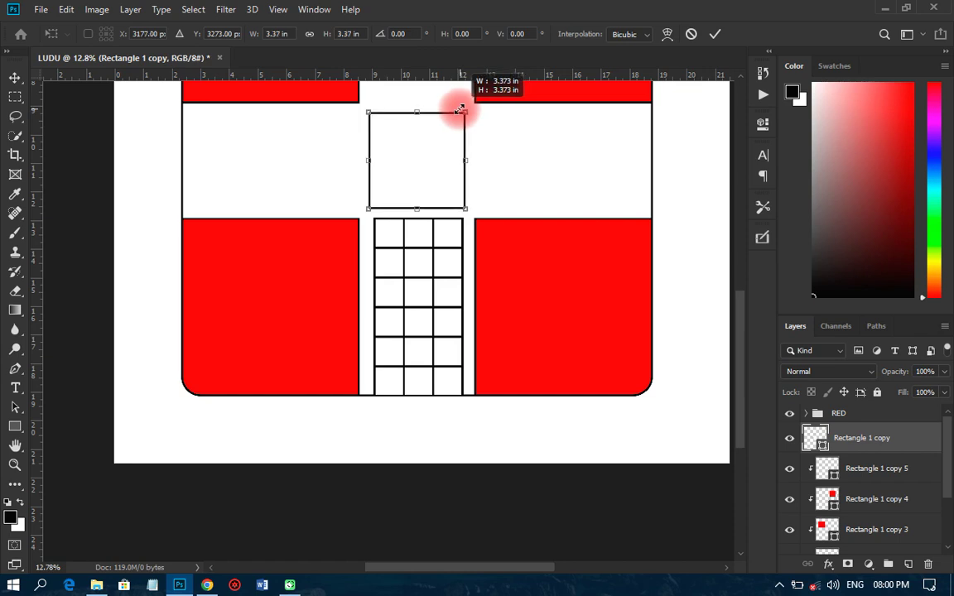
left_click(413, 257)
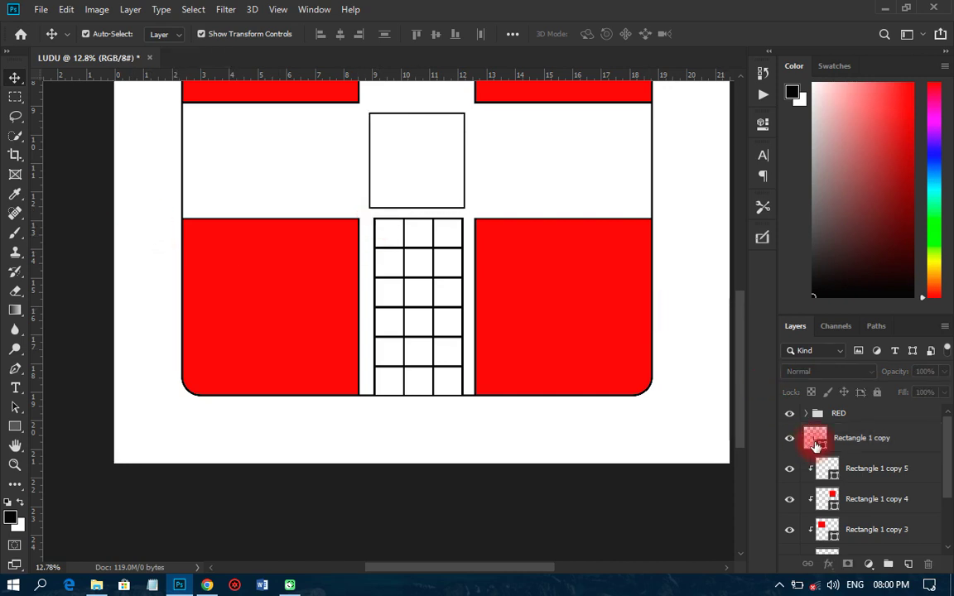
Step: Place two vertical guides, one on the left edge and one on the right edge of the RED group
left_click(835, 414)
left_click_drag(38, 372, 371, 367)
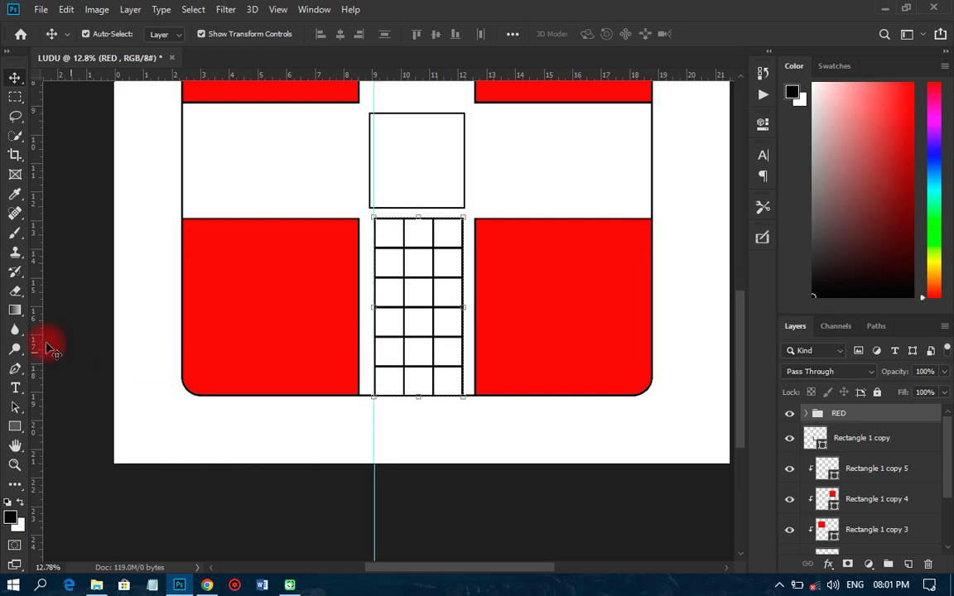
left_click_drag(43, 330, 464, 356)
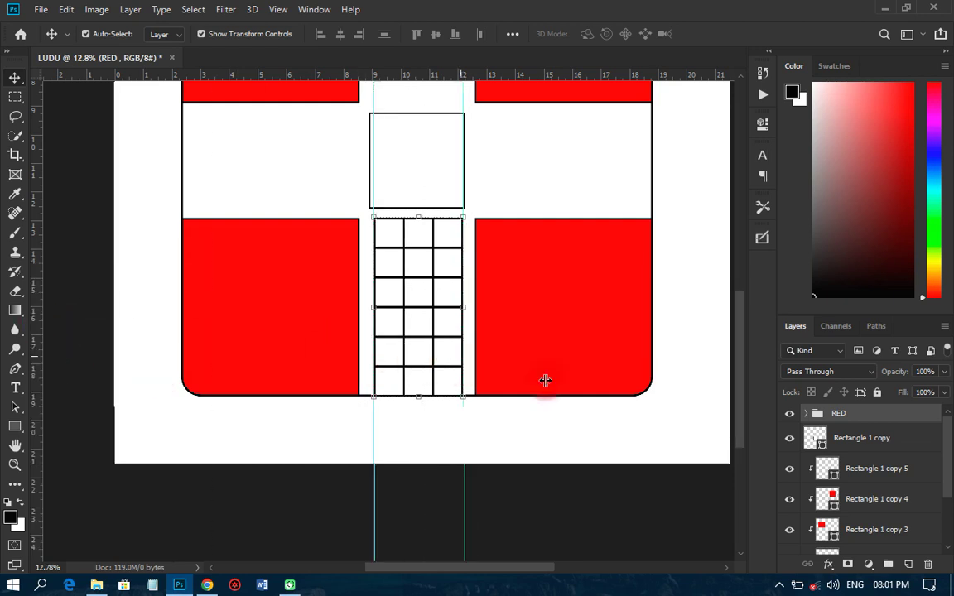
Step: Scale the centre square to about 3.14 × 3.14 in so its sides fit between the two vertical guides
left_click(838, 440)
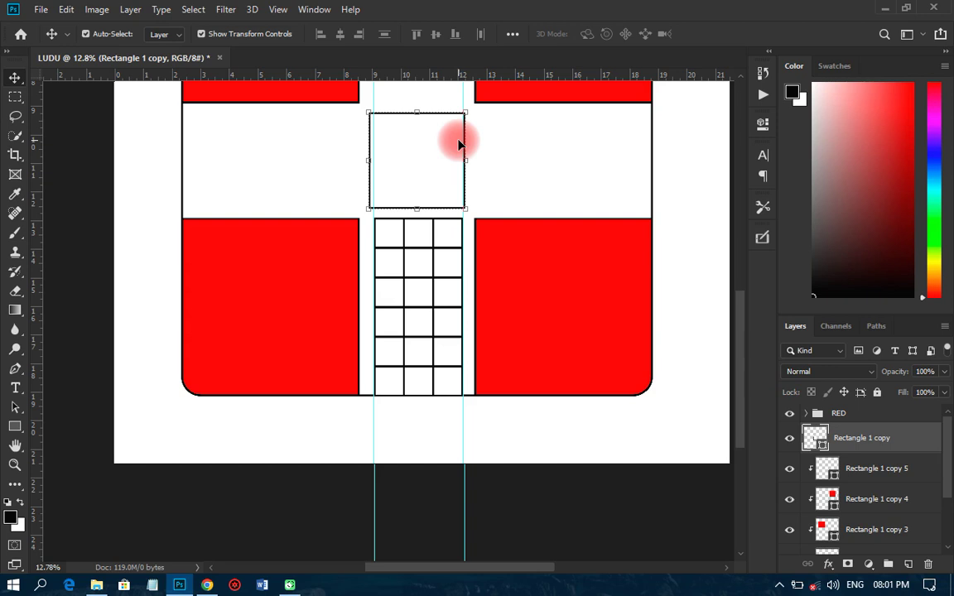
scroll(460, 145, "up", 3)
key("ctrl+t")
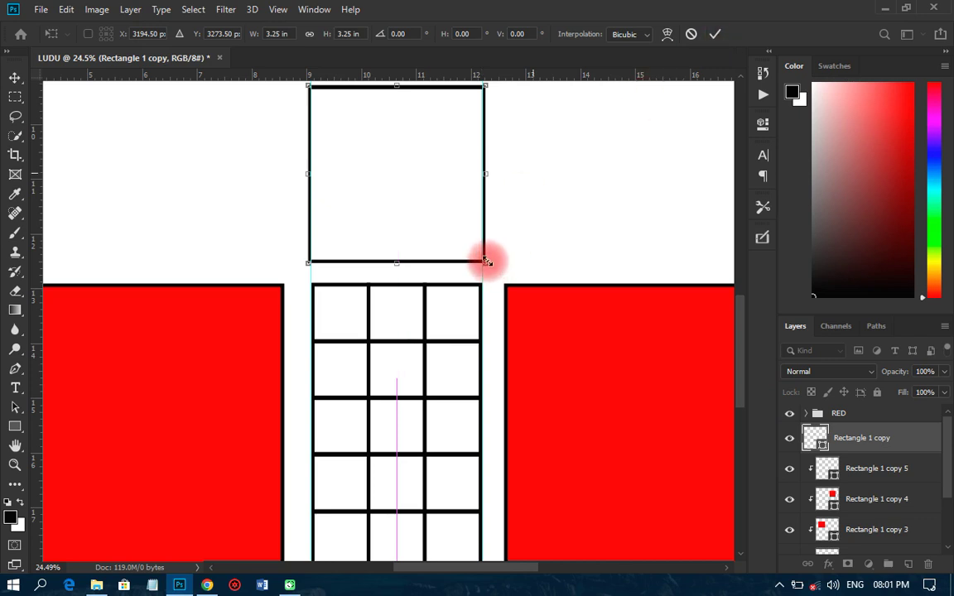
left_click_drag(485, 260, 482, 261)
left_click(715, 34)
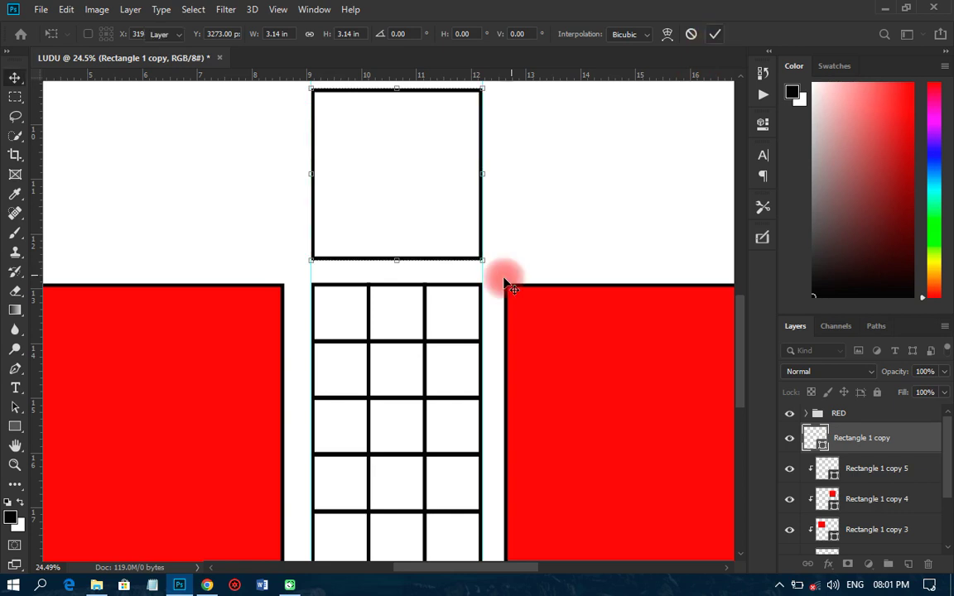
Step: Select the whole canvas, centre the square on it horizontally and vertically, and clear the selection
scroll(361, 272, "down", 1)
scroll(361, 272, "down", 5)
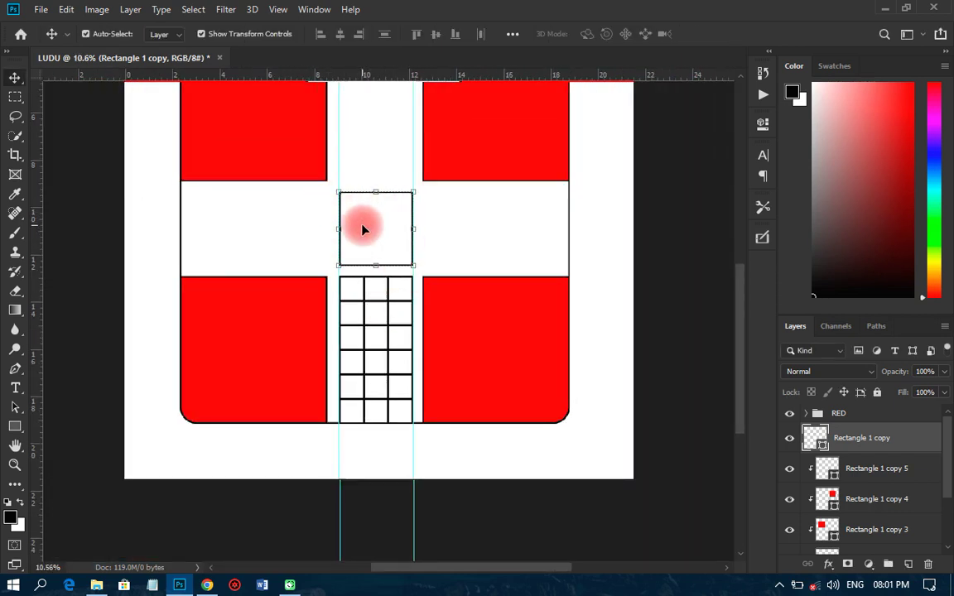
scroll(366, 240, "down", 1)
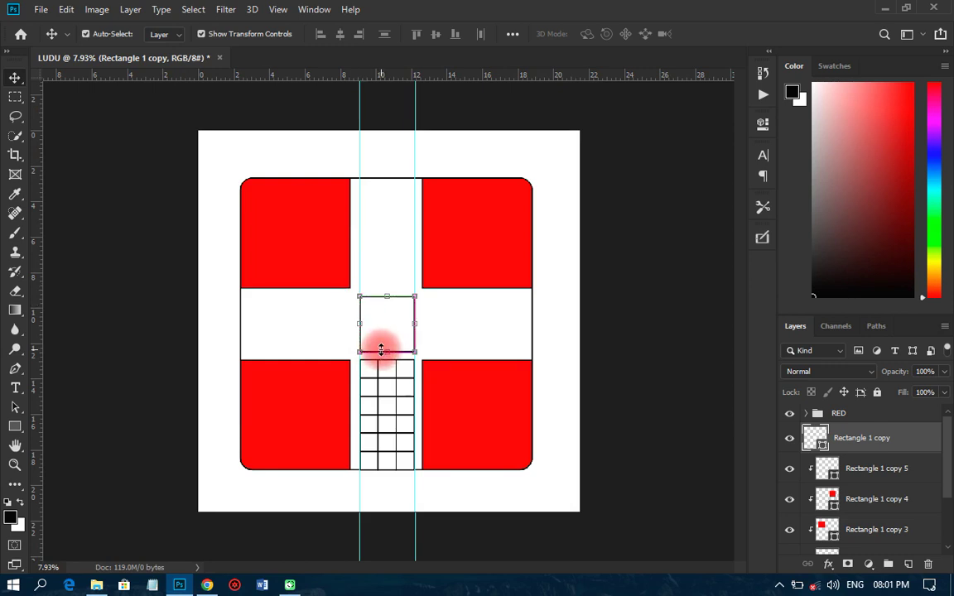
key("ctrl+a")
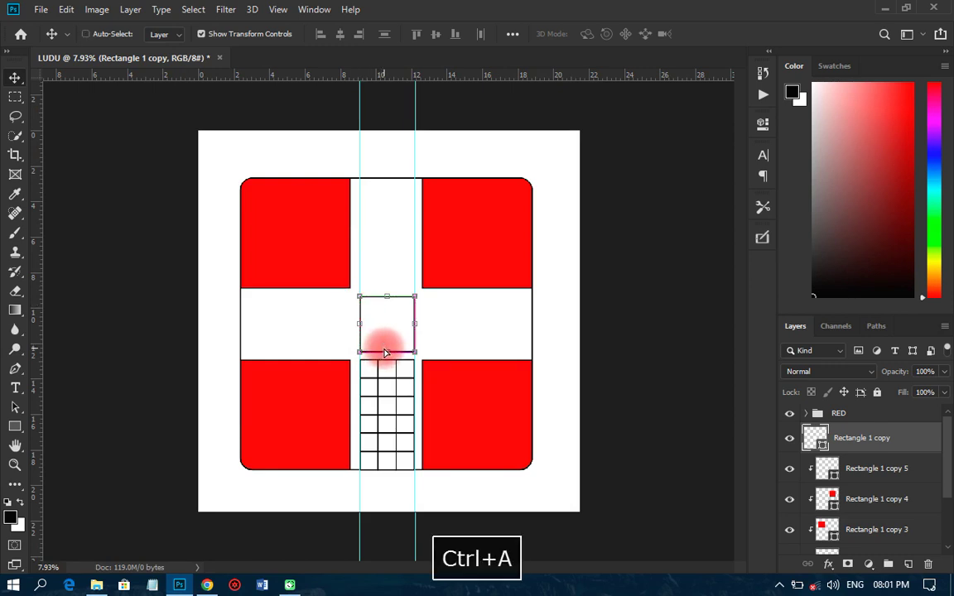
left_click(340, 34)
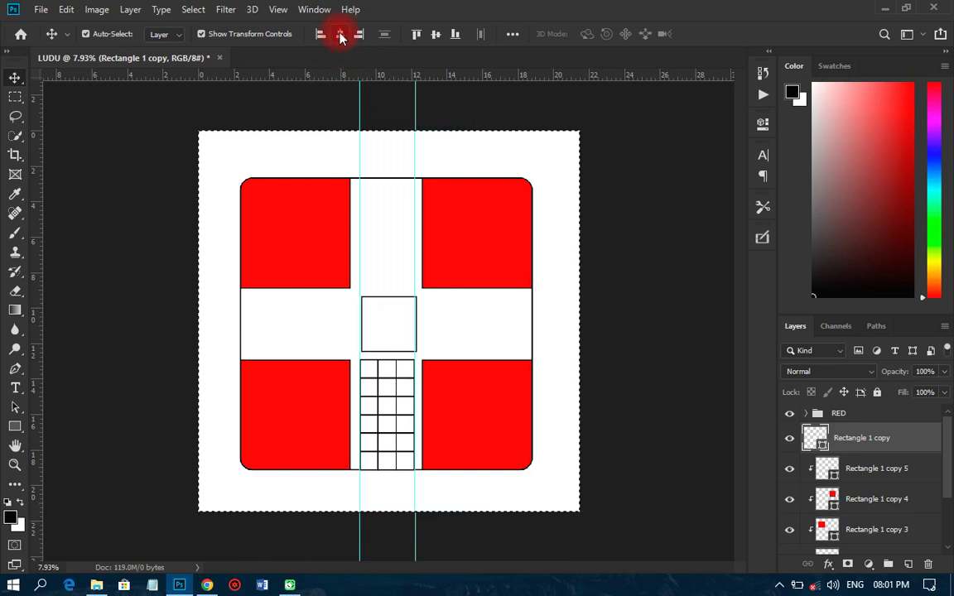
left_click(437, 35)
left_click_drag(341, 371, 382, 329)
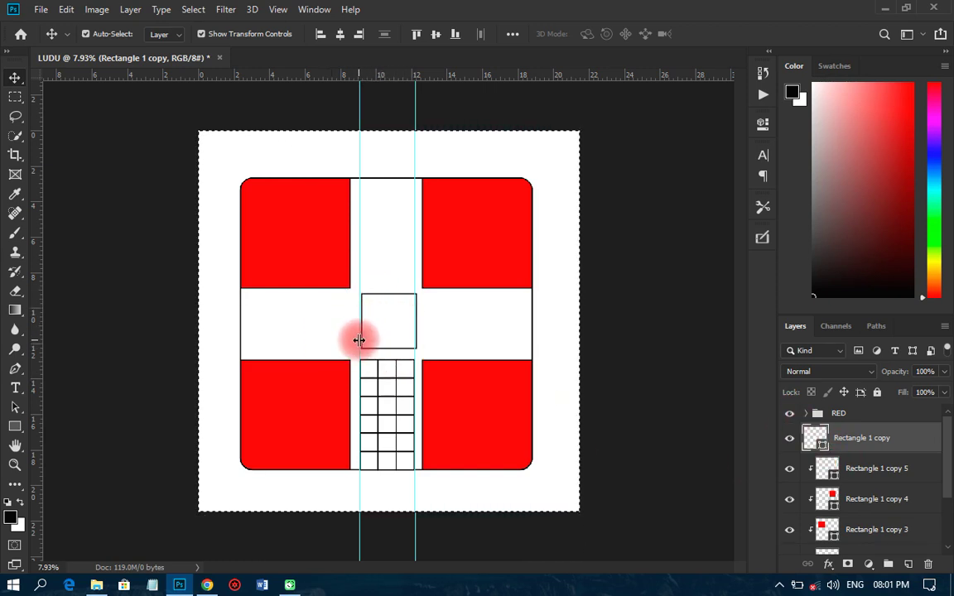
key("ctrl+d")
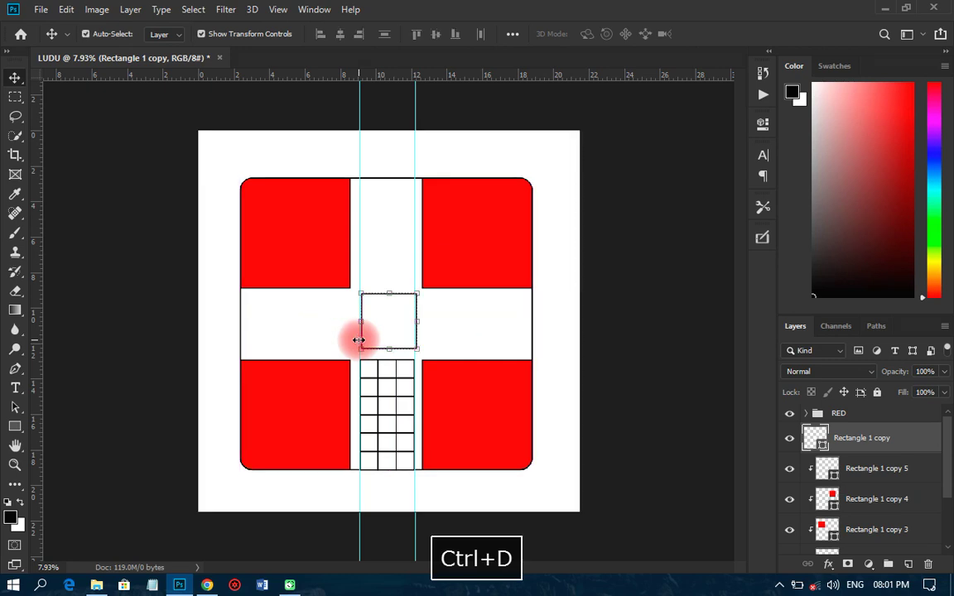
Step: Lock the centre square's layer and widen the lower-left red square rightwards to about 6.84 in so it meets the grid lane
left_click(877, 394)
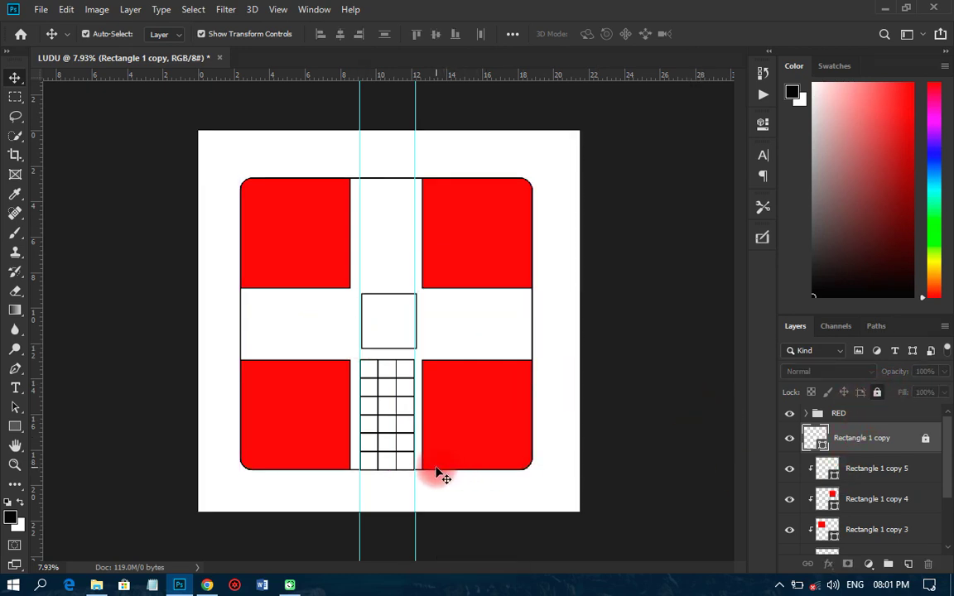
scroll(398, 437, "up", 4)
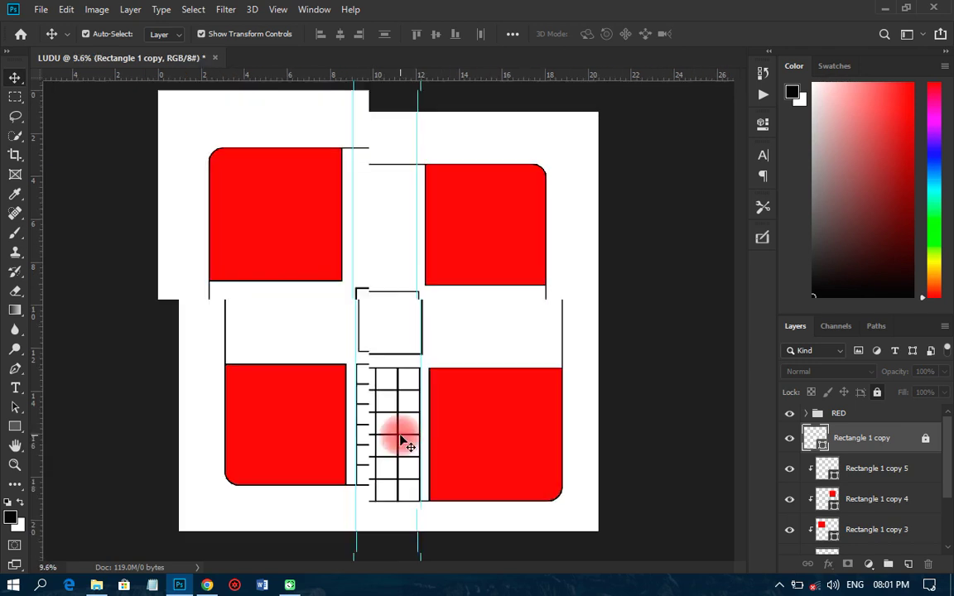
scroll(403, 442, "up", 1)
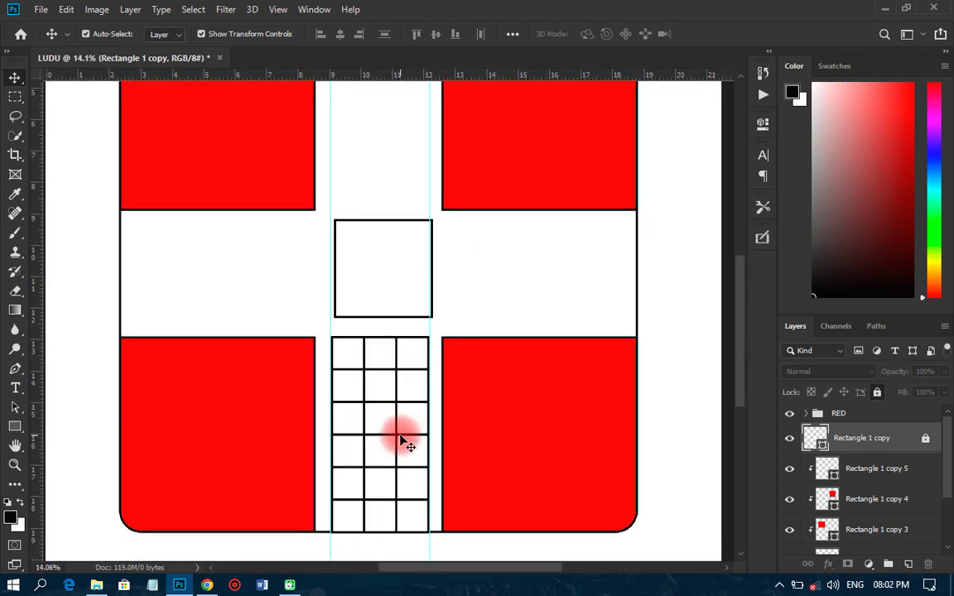
scroll(404, 441, "up", 1)
left_click(288, 335)
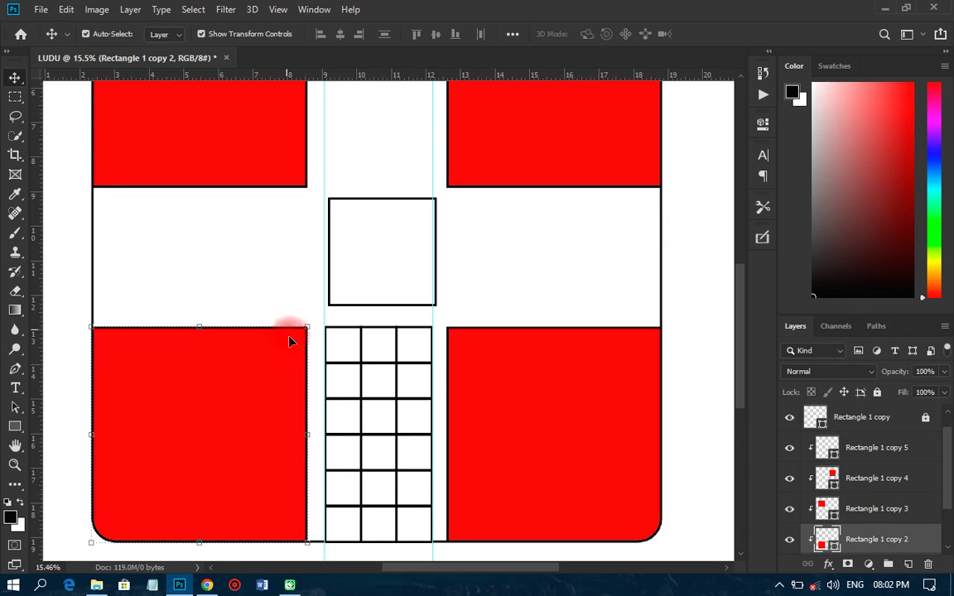
key("ctrl+t")
left_click_drag(308, 436, 328, 437)
scroll(328, 438, "up", 7)
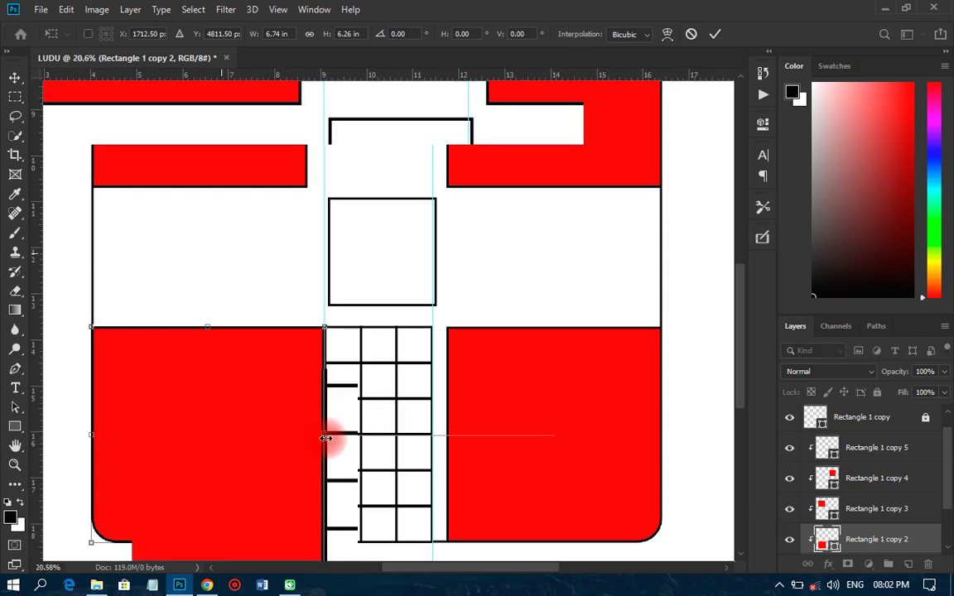
scroll(325, 438, "up", 1)
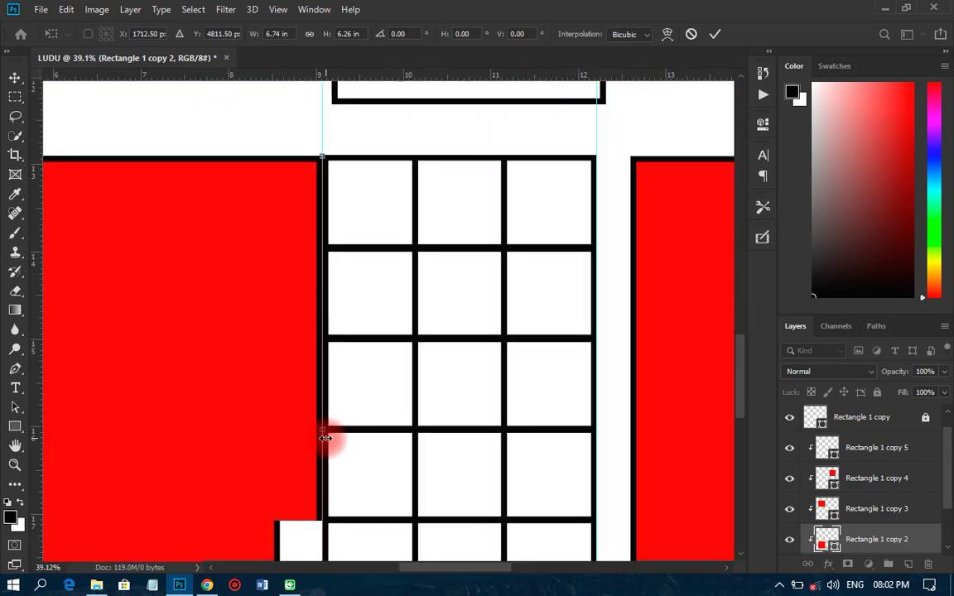
left_click_drag(326, 430, 328, 430)
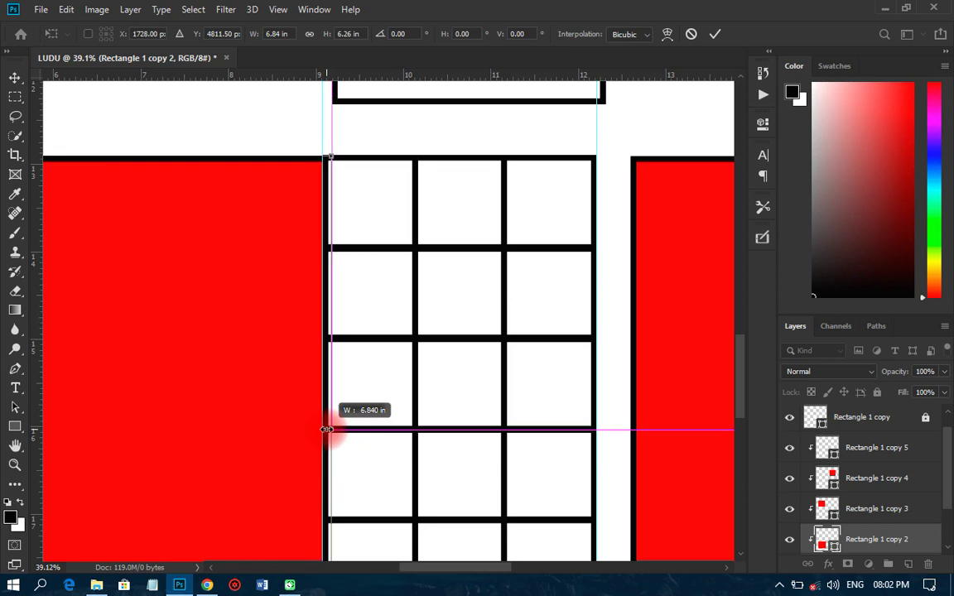
left_click_drag(328, 430, 328, 430)
left_click(715, 34)
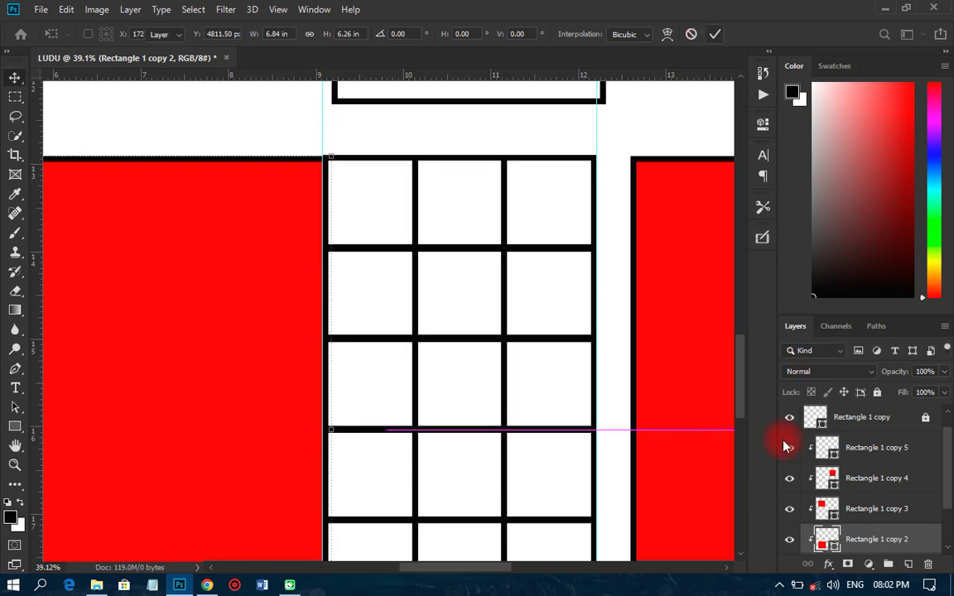
Step: Fine-tune the lower-left red square's width to about 6.80 in so its edge lines up with the lane's left border
scroll(337, 433, "up", 1)
scroll(337, 432, "up", 4)
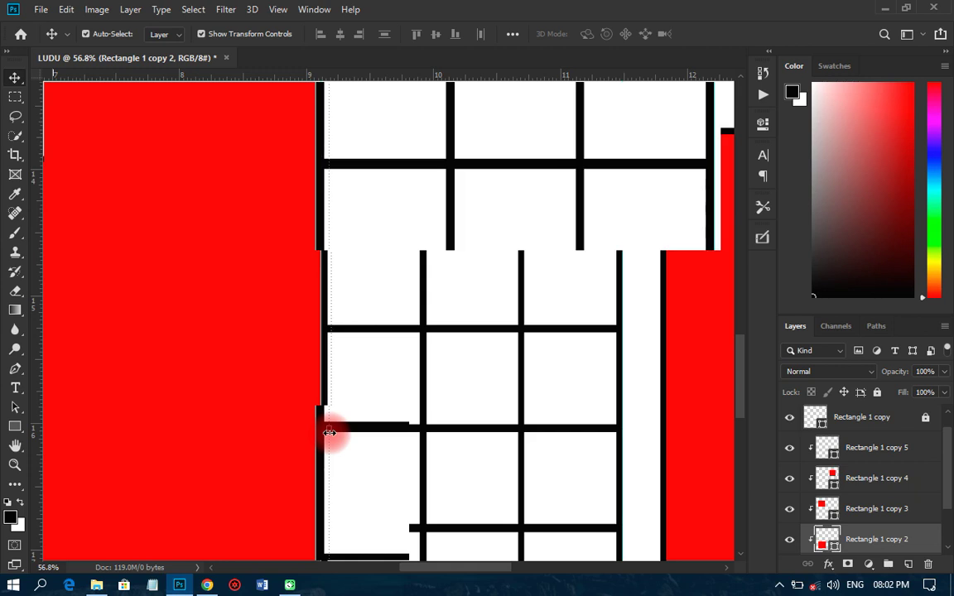
left_click_drag(328, 430, 319, 429)
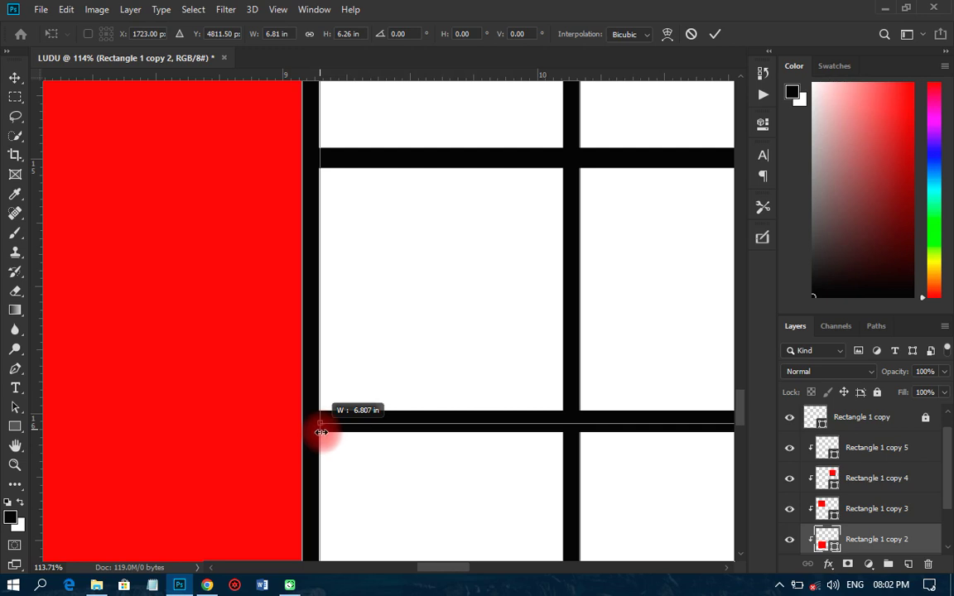
left_click_drag(320, 432, 319, 431)
scroll(320, 431, "up", 5)
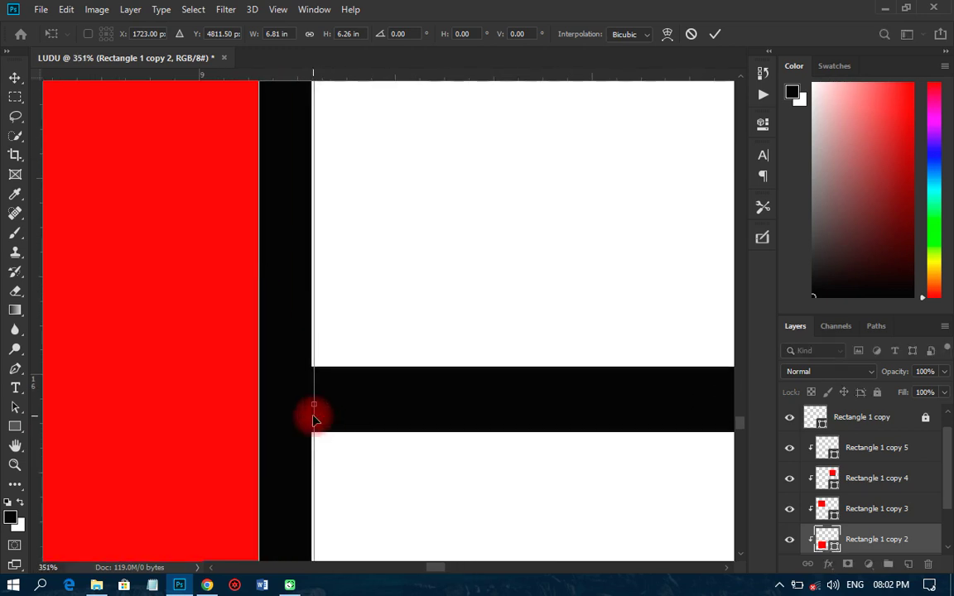
left_click_drag(315, 404, 314, 407)
scroll(315, 407, "down", 6)
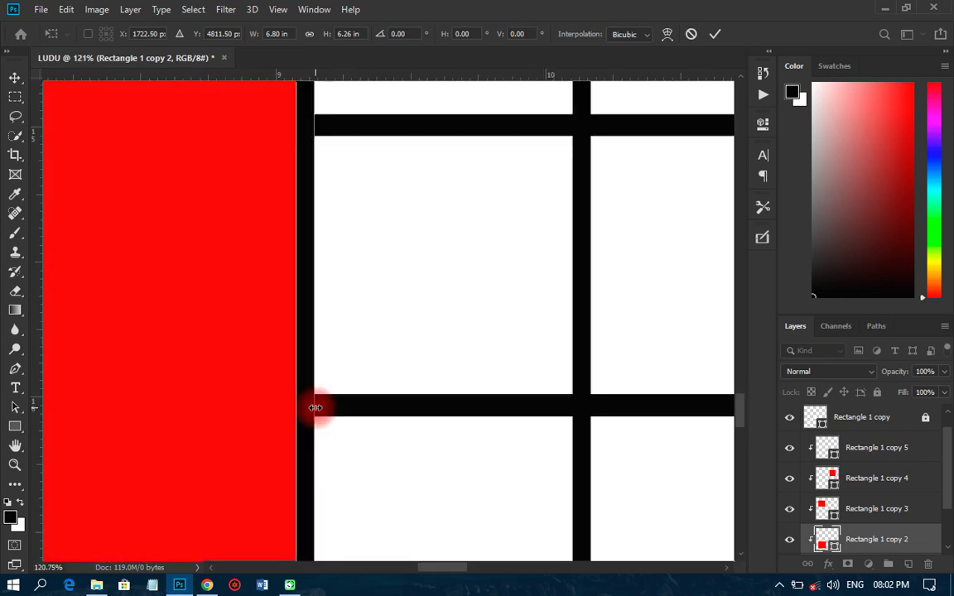
scroll(315, 408, "down", 5)
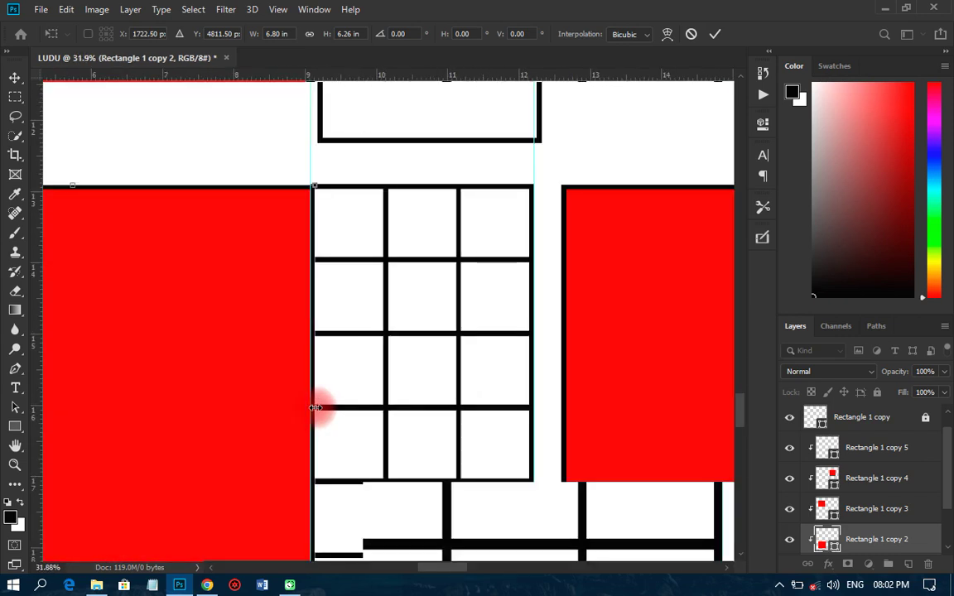
scroll(314, 408, "down", 4)
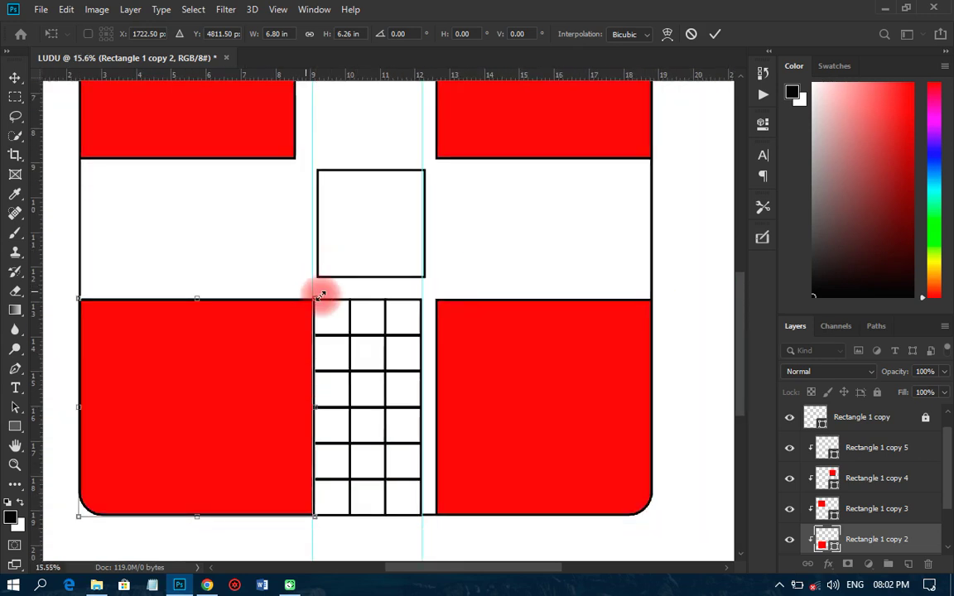
left_click(716, 35)
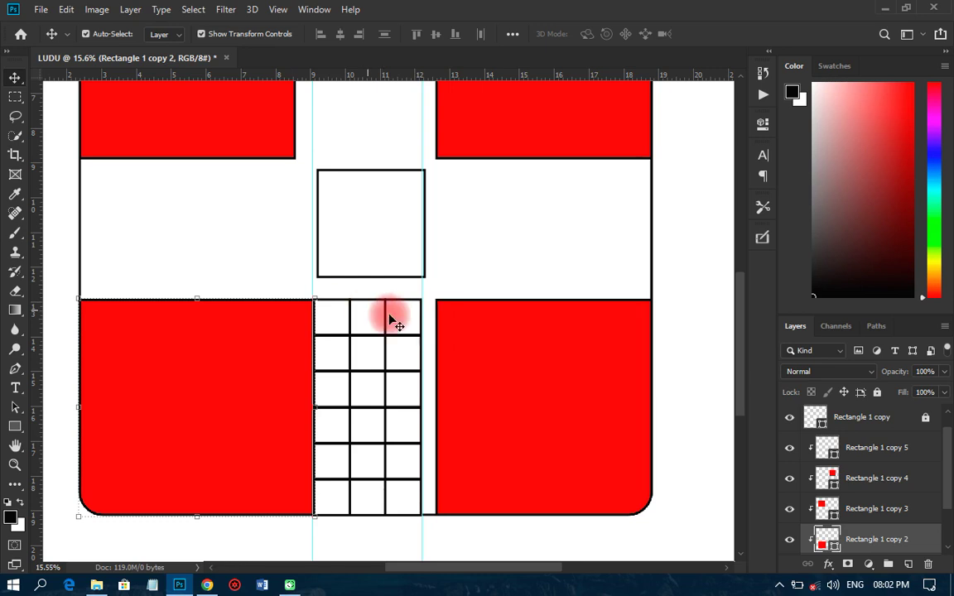
Step: Widen the lower-right red square leftwards to about 6.70 in so it meets the lane's right border, and clear the selection
left_click(443, 389)
scroll(433, 418, "up", 4)
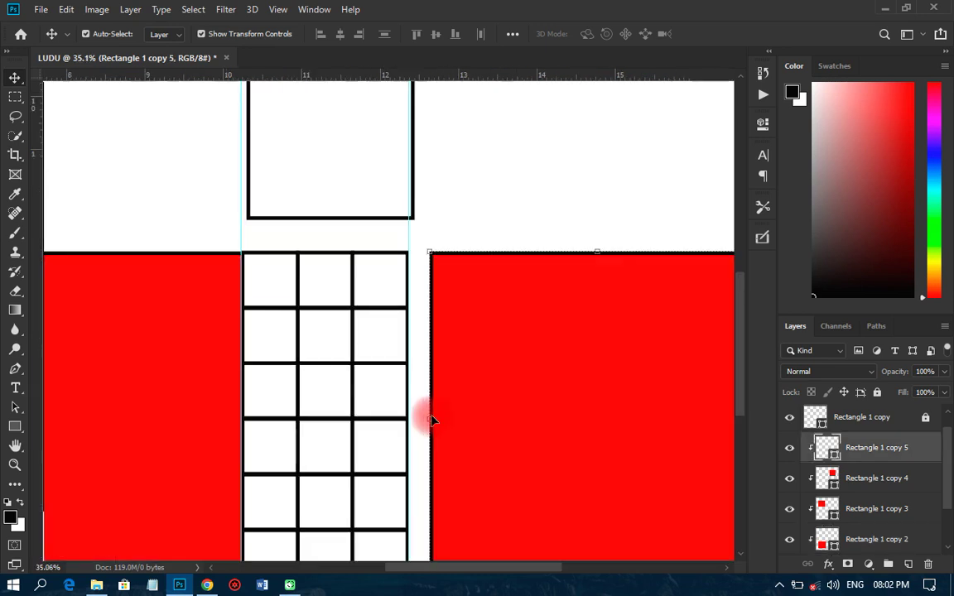
scroll(406, 419, "up", 4)
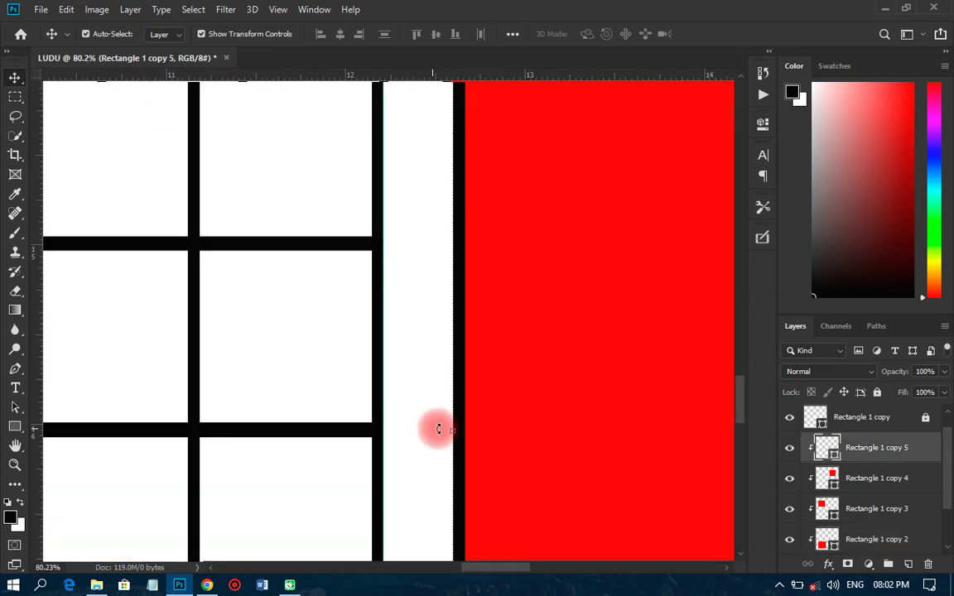
left_click_drag(451, 429, 371, 430)
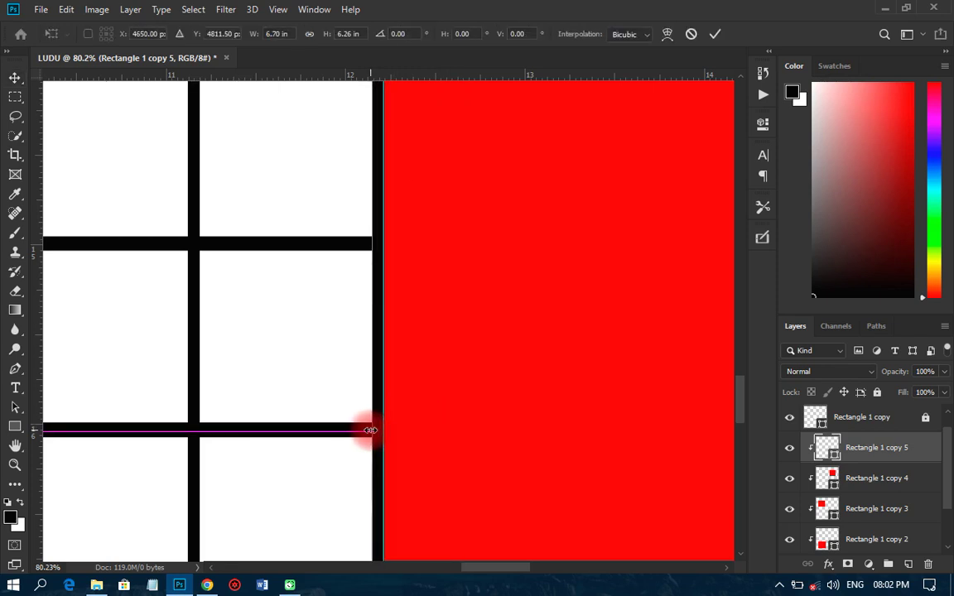
left_click(711, 33)
scroll(443, 379, "down", 3)
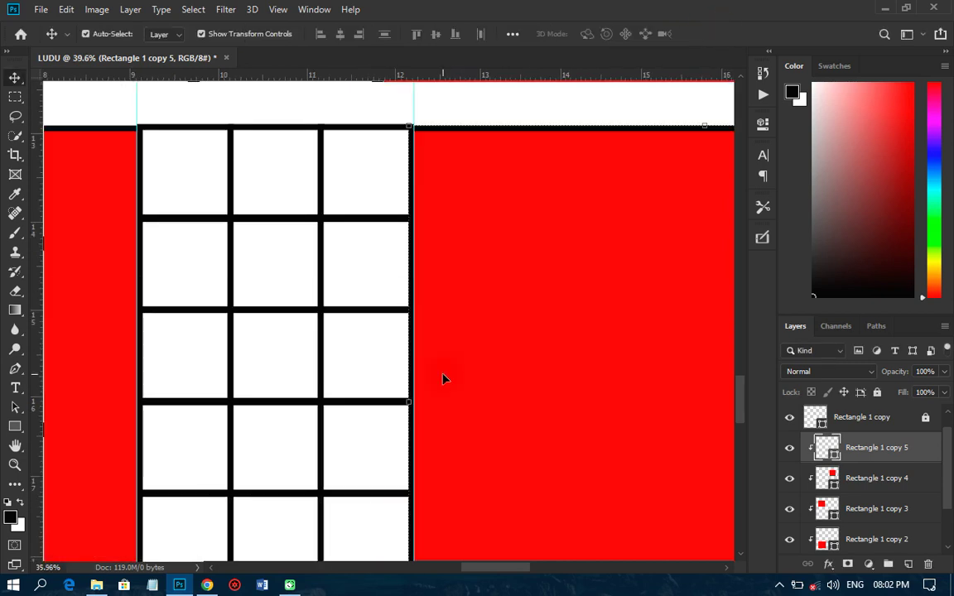
scroll(443, 380, "down", 5)
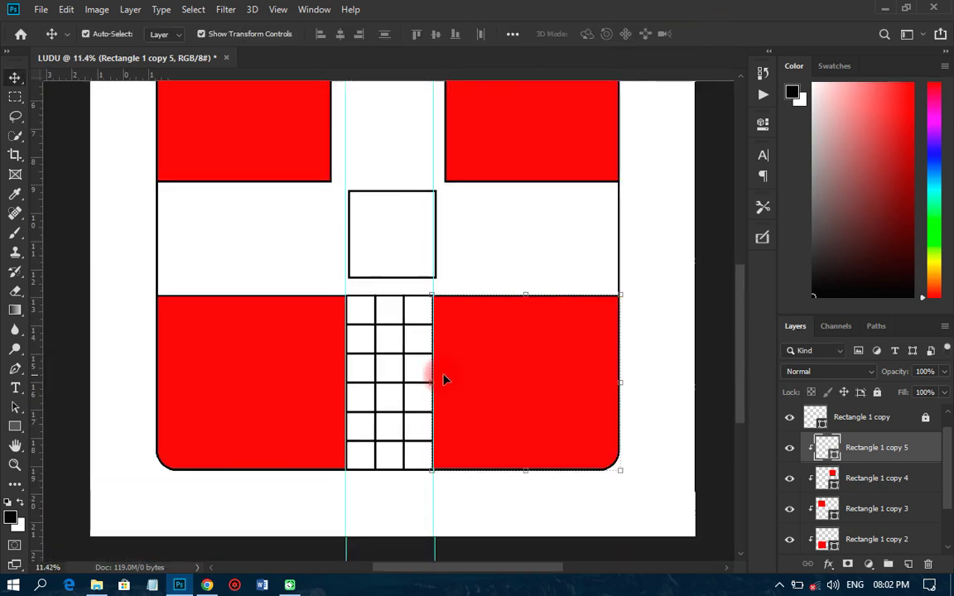
scroll(443, 379, "down", 1)
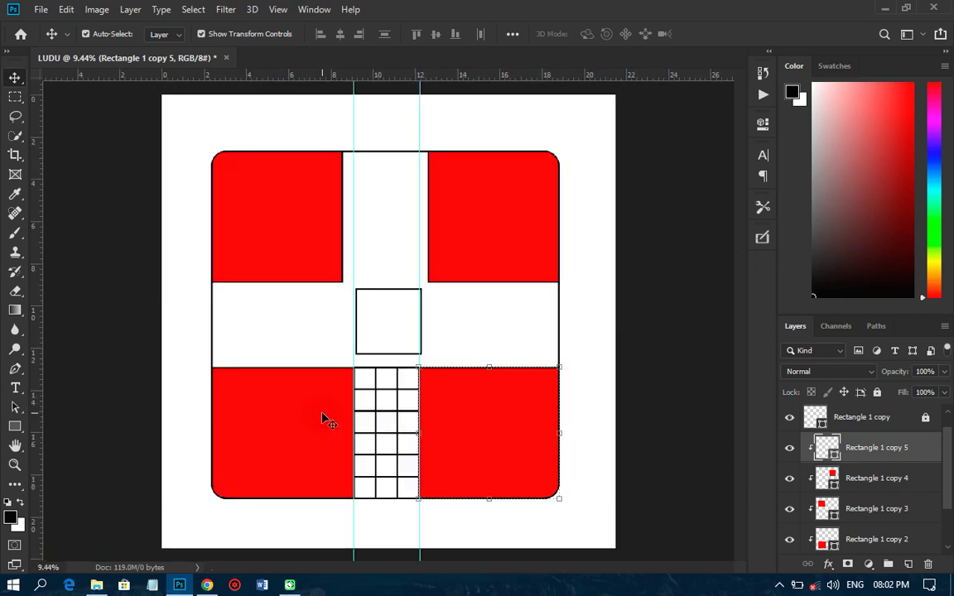
left_click(119, 287)
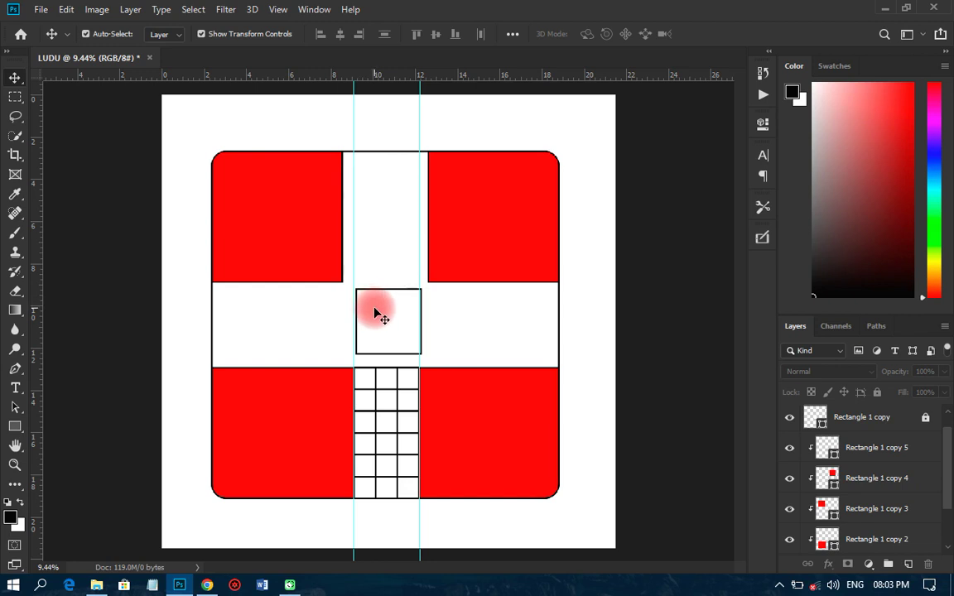
Step: Fill the middle cell of the lane's first row with the red sampled from the lower-left square
left_click(391, 382)
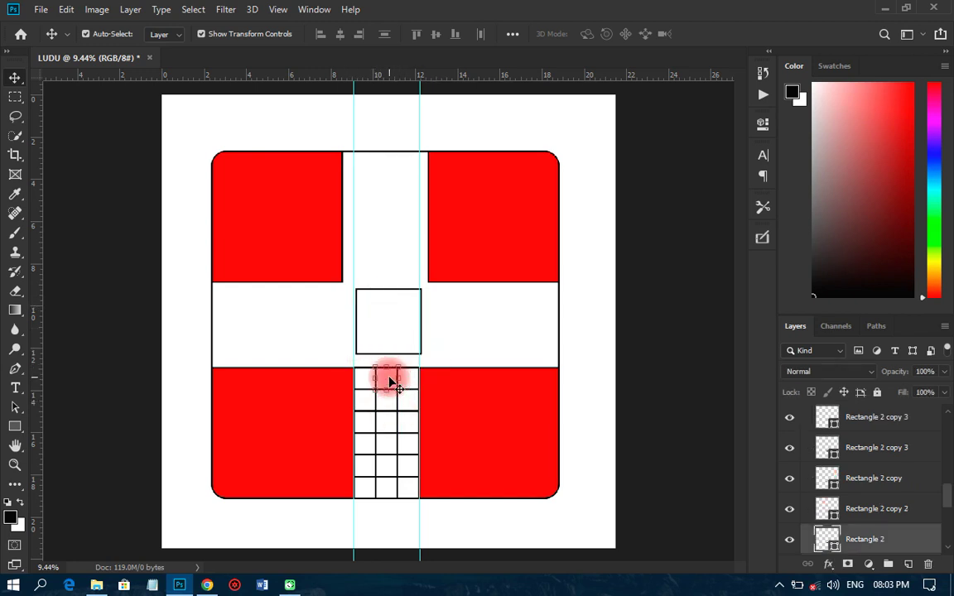
double_click(835, 550)
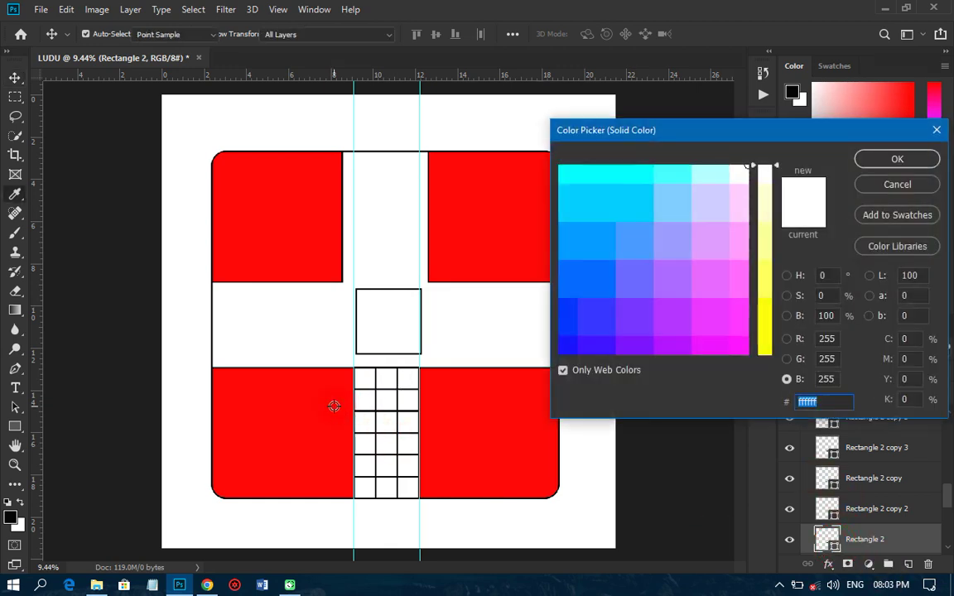
left_click(335, 402)
left_click(897, 160)
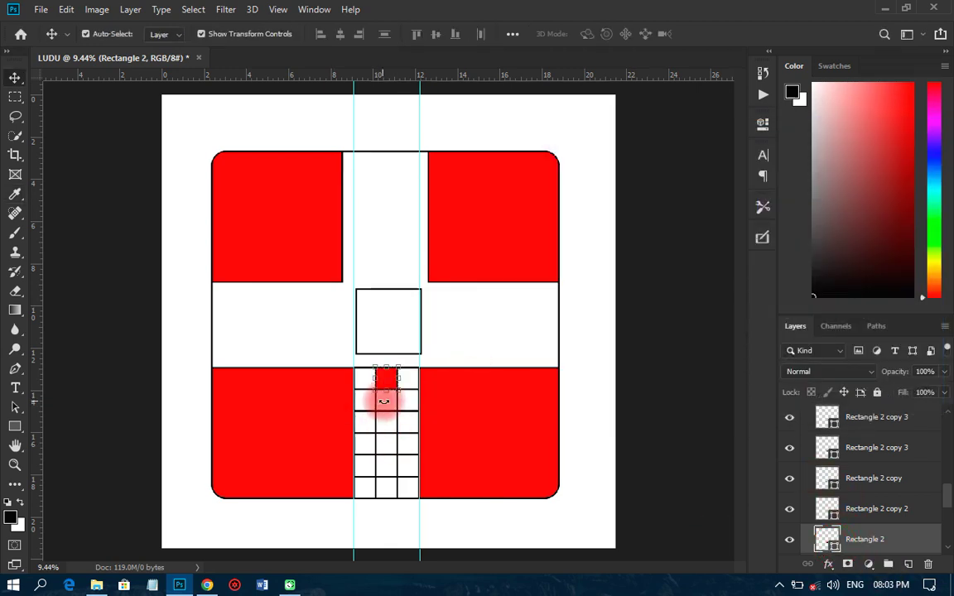
Step: Fill the middle cells of the lane's second to fifth rows and the left cell of the fifth row with red
left_click(395, 401)
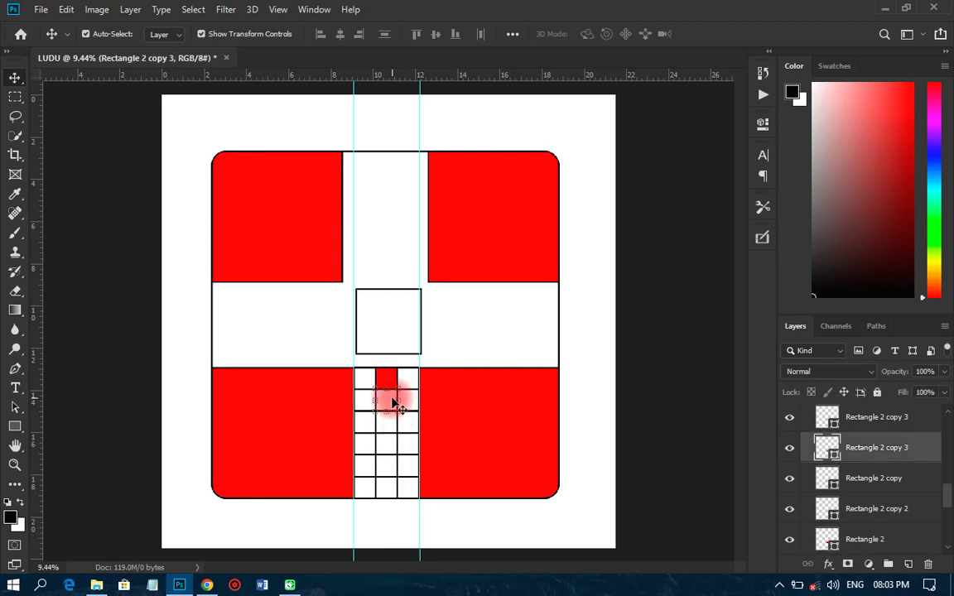
left_click_drag(394, 401, 391, 433)
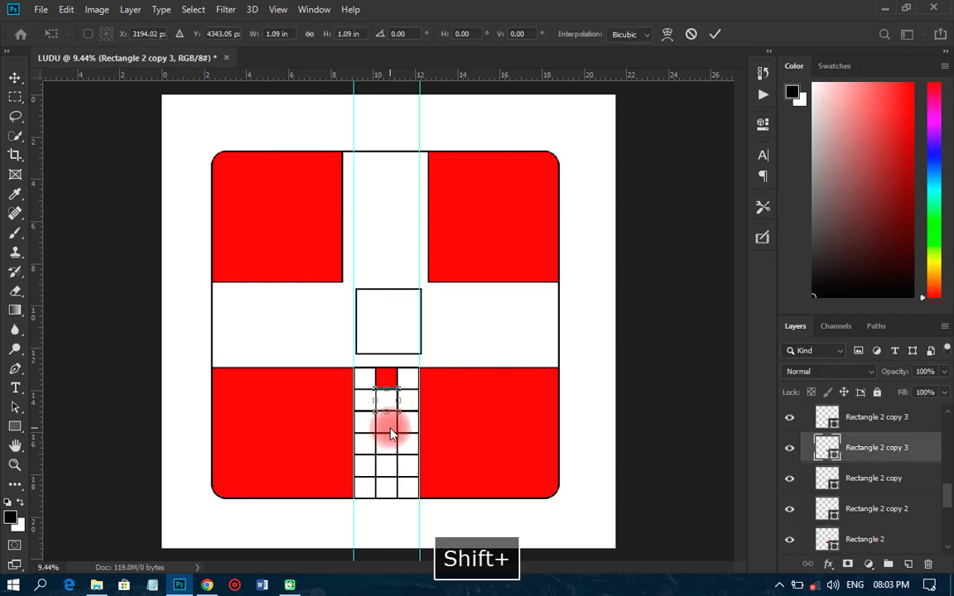
scroll(366, 509, "up", 3)
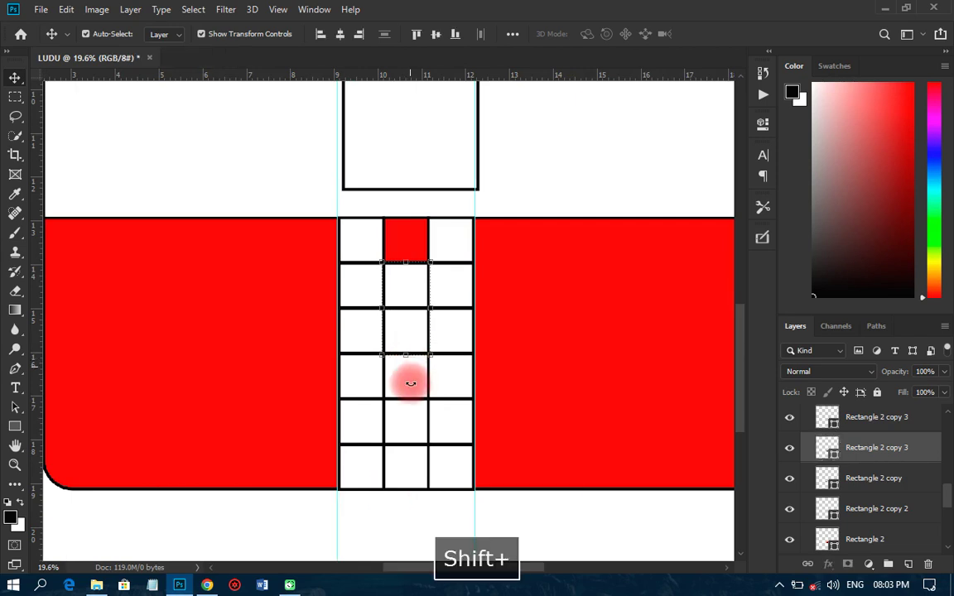
left_click(413, 433, "shift")
left_click(365, 428, "shift")
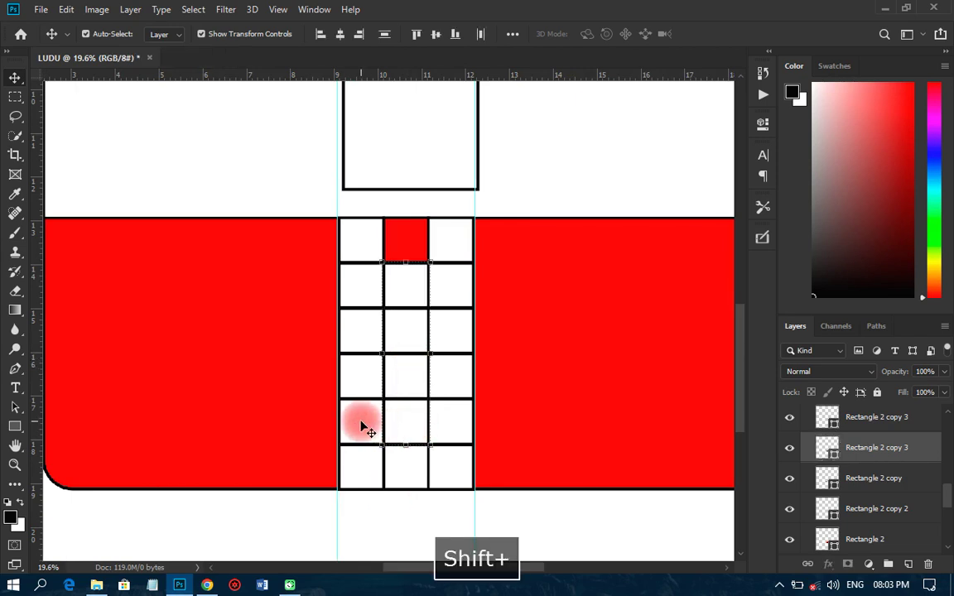
left_click(763, 124)
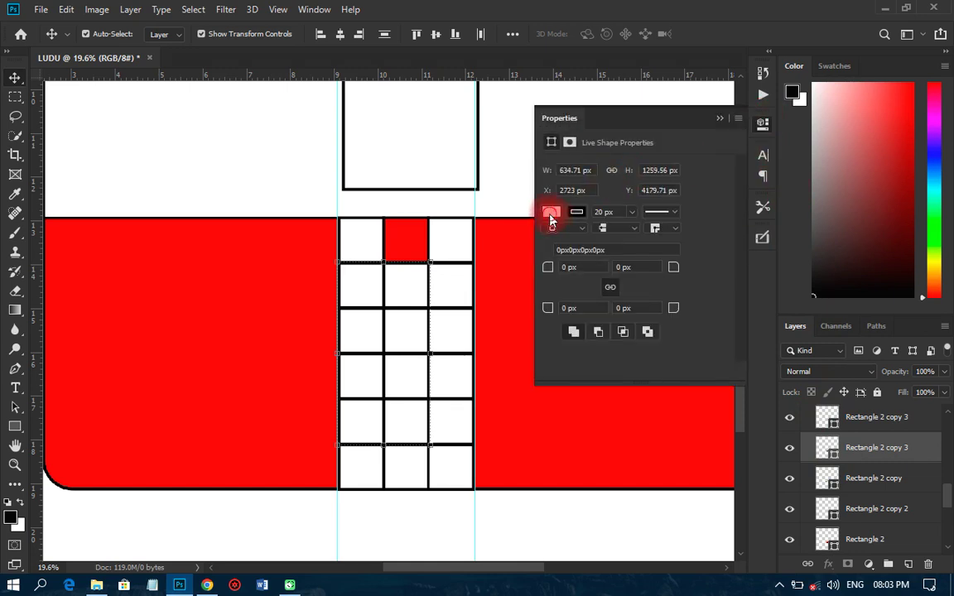
left_click(552, 212)
left_click(568, 287)
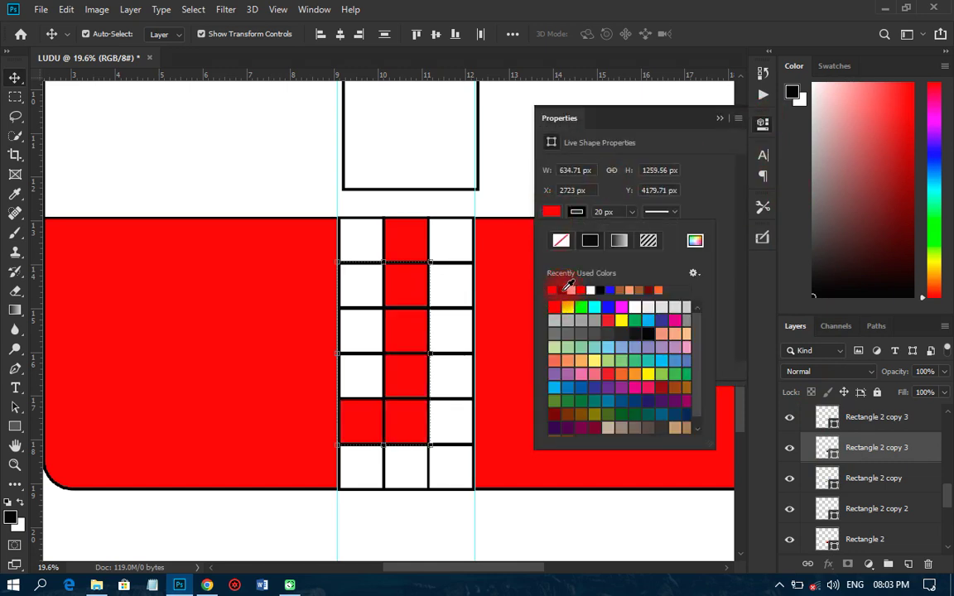
left_click(712, 190)
left_click(763, 124)
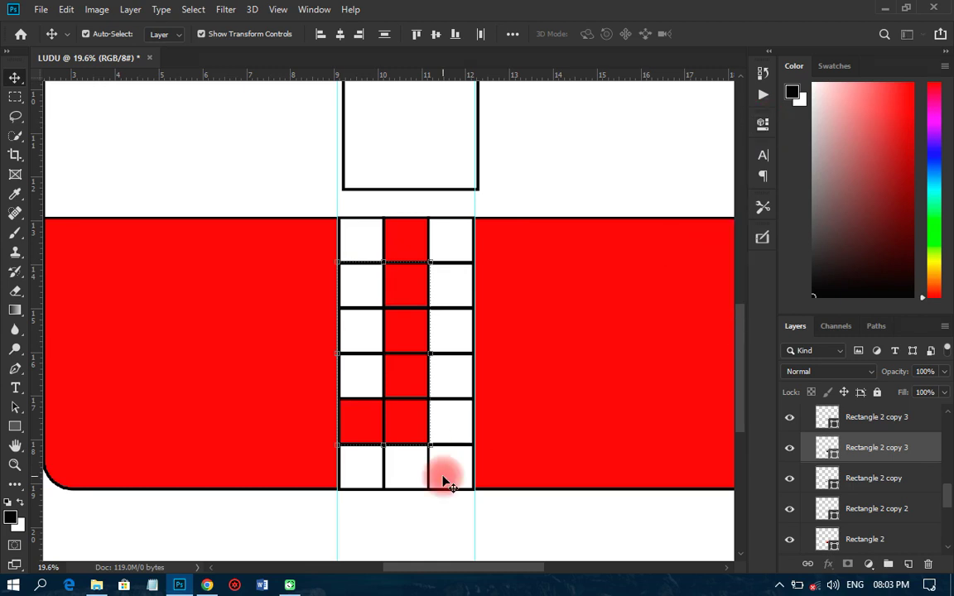
scroll(443, 482, "down", 4)
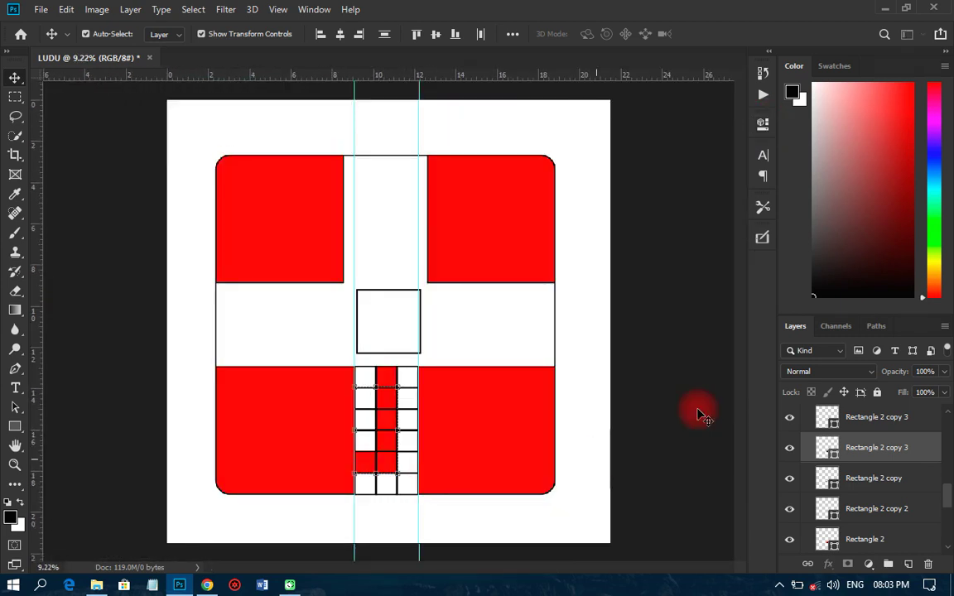
left_click(663, 368)
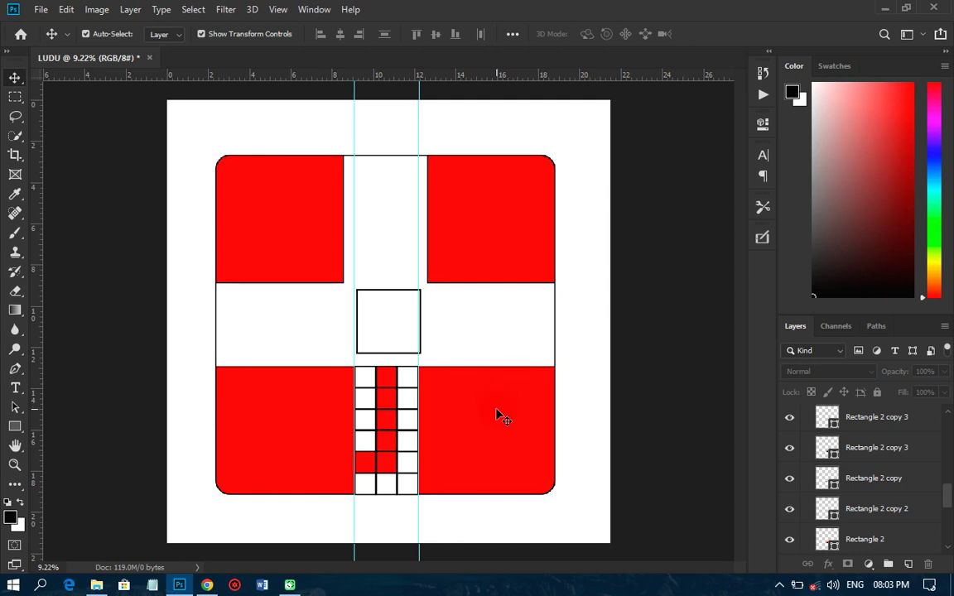
Step: Duplicate the RED lane group into the board's upper arm, above the centre square, and rotate the copy 180°
scroll(862, 489, "down", 1)
left_click(853, 454)
left_click_drag(364, 426, 362, 207)
key("ctrl+t")
right_click(386, 216)
left_click(420, 394)
left_click(715, 34)
scroll(415, 196, "up", 4)
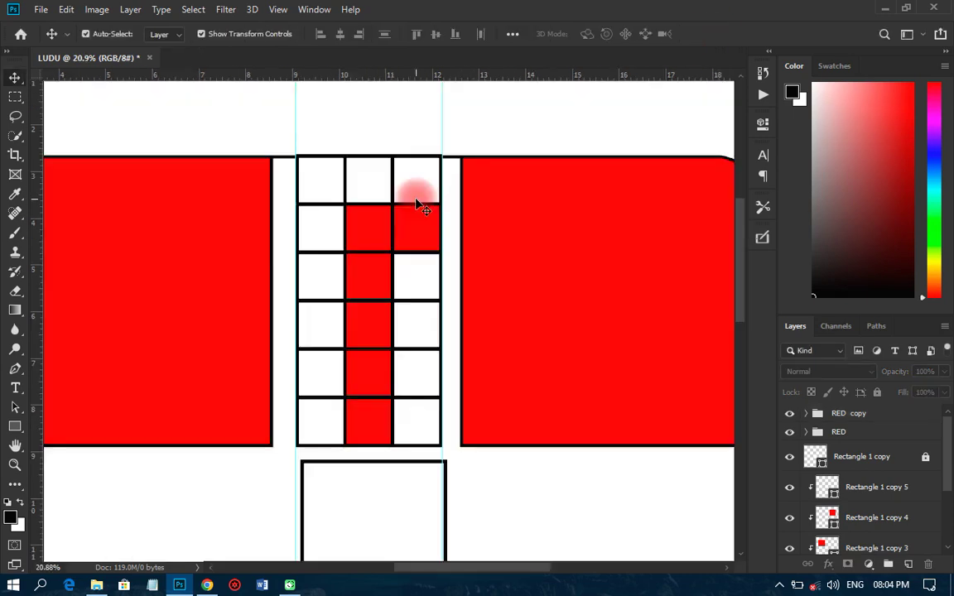
Step: Widen the two upper red squares inwards until they meet the side borders of the upper lane
left_click(454, 330)
key("ctrl+t")
scroll(437, 330, "up", 5)
left_click_drag(436, 330, 419, 291)
key("Return")
scroll(470, 382, "down", 5)
scroll(403, 233, "up", 5)
left_click_drag(401, 233, 499, 318)
key("Return")
key("ctrl+0")
Step: Duplicate the RED copy lane group, rotate the duplicate 90° and place it as a horizontal lane beside the centre square
left_click(346, 344)
left_click(834, 412)
key("ctrl+j")
left_click_drag(527, 255, 530, 370)
left_click_drag(515, 312, 264, 328)
key("Return")
Step: Duplicate the horizontal lane and flip the copy both ways so the two lanes face each other across the centre square
key("ctrl+j")
key("ctrl+t")
right_click(300, 297)
left_click(333, 458)
right_click(262, 297)
left_click(296, 472)
key("Return")
scroll(395, 360, "up", 5)
scroll(366, 303, "up", 1)
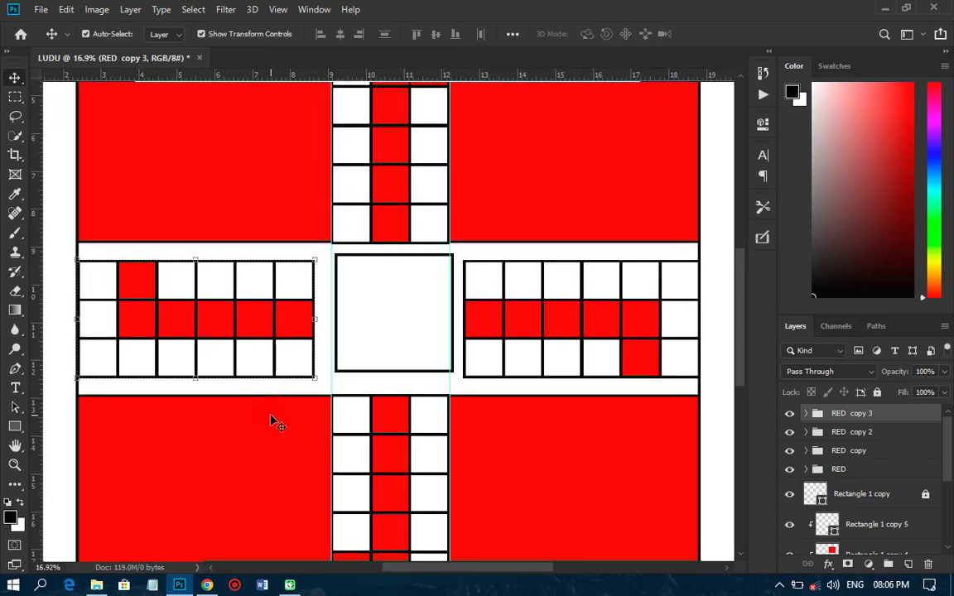
Step: Extend the upper-left red square downwards until its bottom edge is level with the centre square's top edge
scroll(404, 389, "down", 5)
left_click(286, 385)
scroll(286, 364, "up", 7)
scroll(285, 364, "down", 4)
left_click(270, 228)
scroll(269, 249, "up", 9)
left_click_drag(269, 249, 227, 262)
left_click(715, 34)
Step: Extend the upper-right red square downwards to the level of the centre square's top edge
scroll(667, 265, "down", 1)
scroll(667, 265, "right", 2)
left_click(666, 265)
left_click_drag(601, 258, 600, 281)
key("Return")
Step: Raise the lower-right red square's top edge to the level of the centre square's bottom edge
scroll(447, 288, "down", 2)
scroll(320, 422, "up", 1)
left_click(320, 422)
key("ctrl+t")
left_click_drag(224, 377, 673, 83)
scroll(532, 362, "up", 3)
key("Return")
scroll(536, 209, "up", 3)
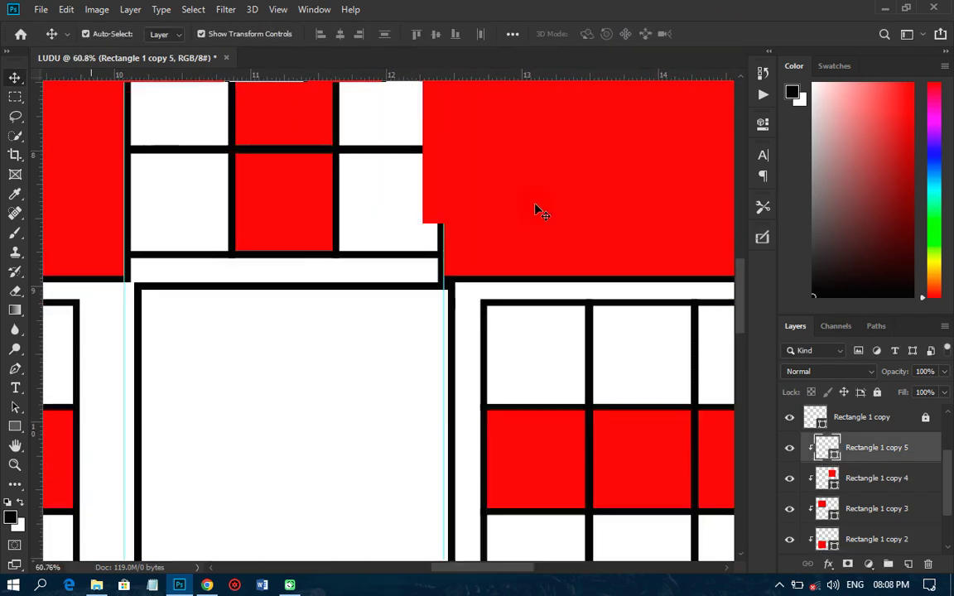
Step: Fit the right lane flush between the two right-hand red squares, level with the centre square
left_click(575, 329)
key("ctrl+t")
left_click_drag(575, 340, 575, 330)
key("Return")
scroll(465, 352, "down", 3)
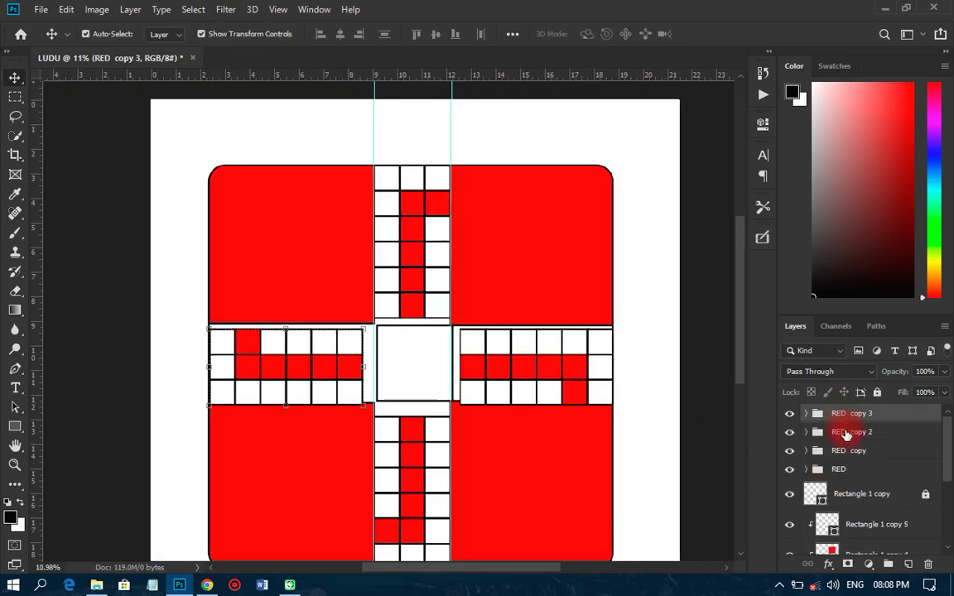
scroll(492, 415, "up", 5)
scroll(494, 424, "down", 5)
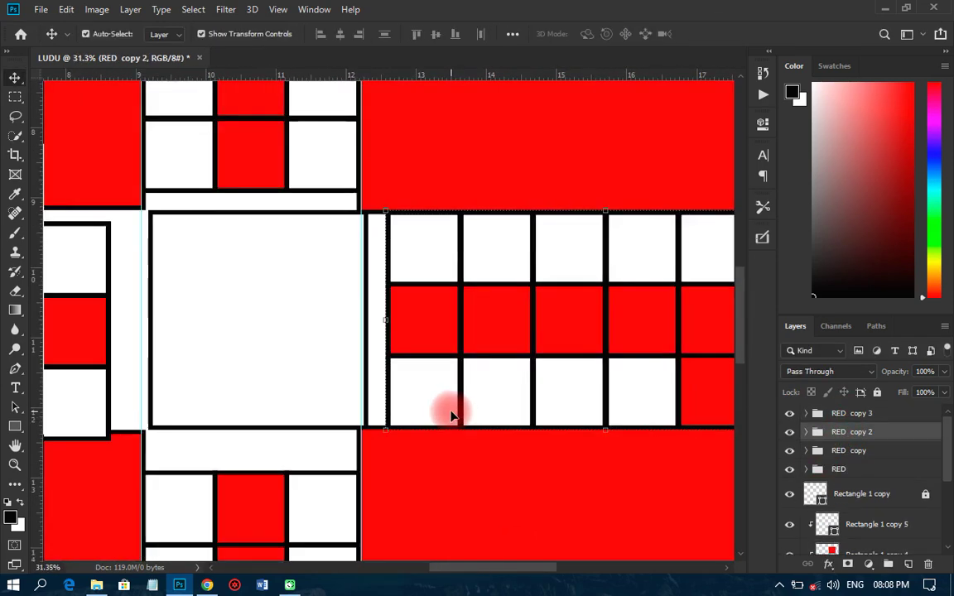
Step: Enlarge the lower-left red square to about 6.91 in high, level with the centre square's bottom edge, and widen it to the centre square's left border
left_click(853, 414)
scroll(240, 479, "up", 3)
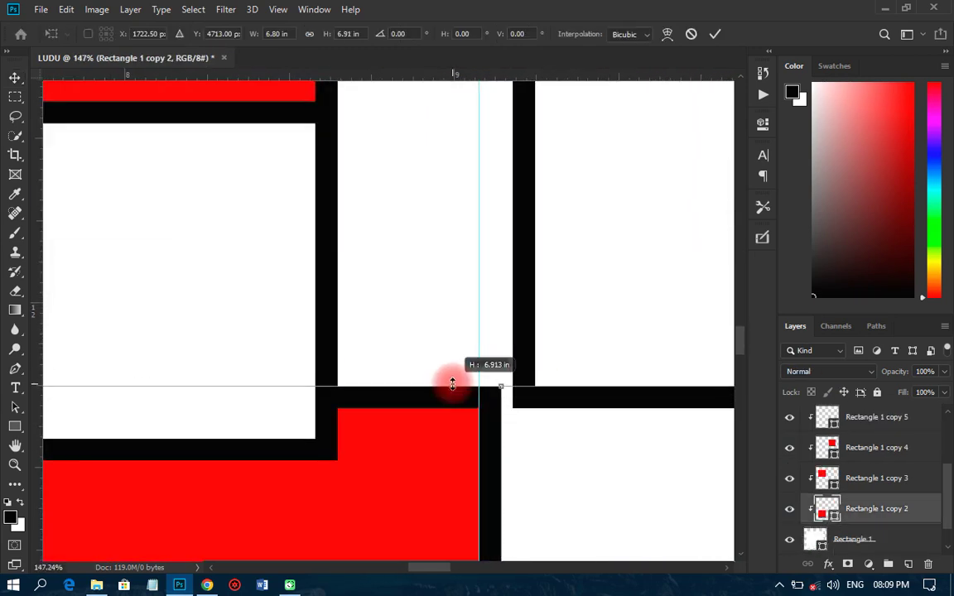
left_click_drag(447, 381, 607, 162)
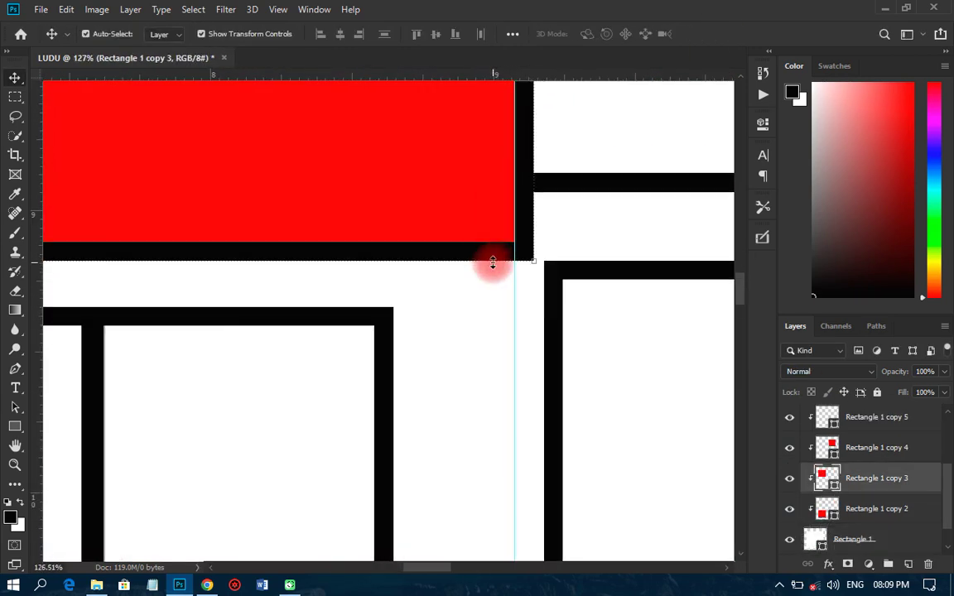
Step: Widen the upper-left red square to the right until it meets the centre square's left border
left_click_drag(494, 264, 558, 220)
scroll(557, 263, "up", 2)
key("Return")
scroll(557, 262, "down", 3)
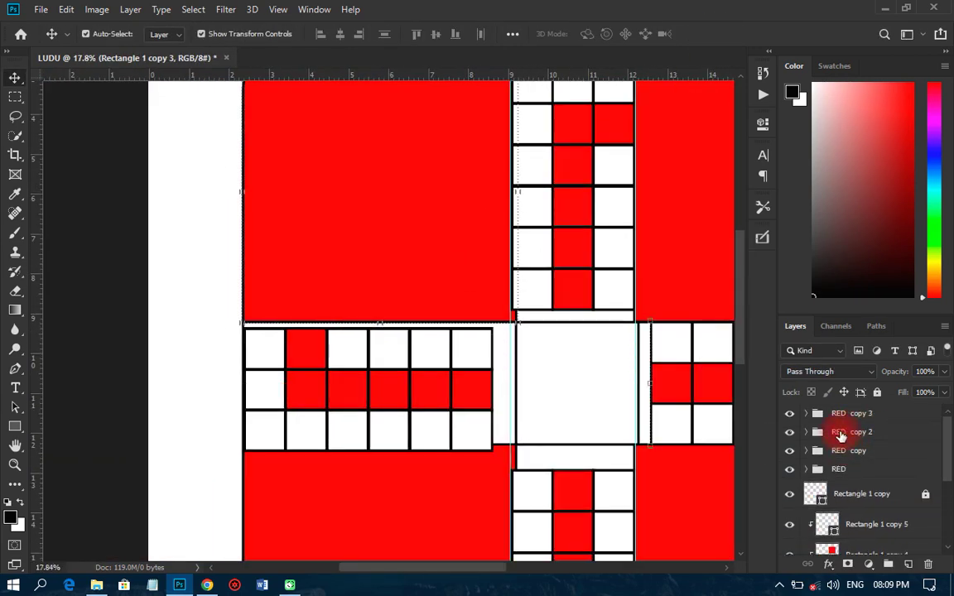
Step: Move the left lane group up flush between the two left-hand red squares, and clear the selection
left_click(820, 414)
left_click(163, 392)
scroll(514, 474, "up", 3)
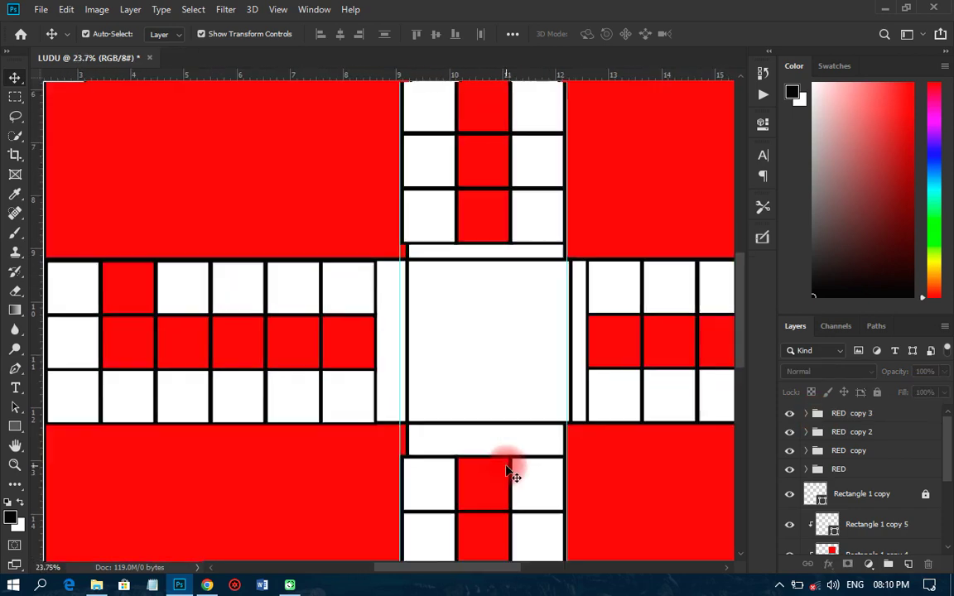
Step: Stretch the lower lane to about 6.91 in high so it meets the centre square, and match its sides to the centre square's borders
left_click(548, 481)
scroll(473, 451, "up", 3)
key("ctrl+t")
left_click_drag(477, 381, 477, 375)
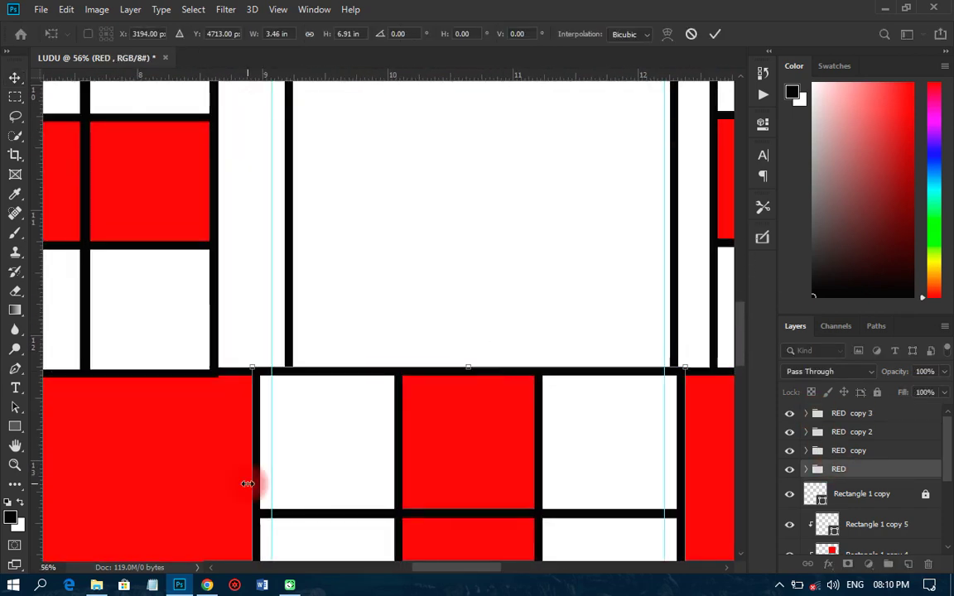
left_click_drag(250, 481, 681, 473)
key("Return")
Step: Scale the right lane to about 6.59 in wide so its inner end reaches the centre square's right border
scroll(461, 425, "down", 5)
scroll(460, 425, "up", 3)
left_click(852, 431)
scroll(366, 352, "up", 5)
key("ctrl+t")
left_click_drag(374, 351, 341, 355)
scroll(362, 371, "down", 3)
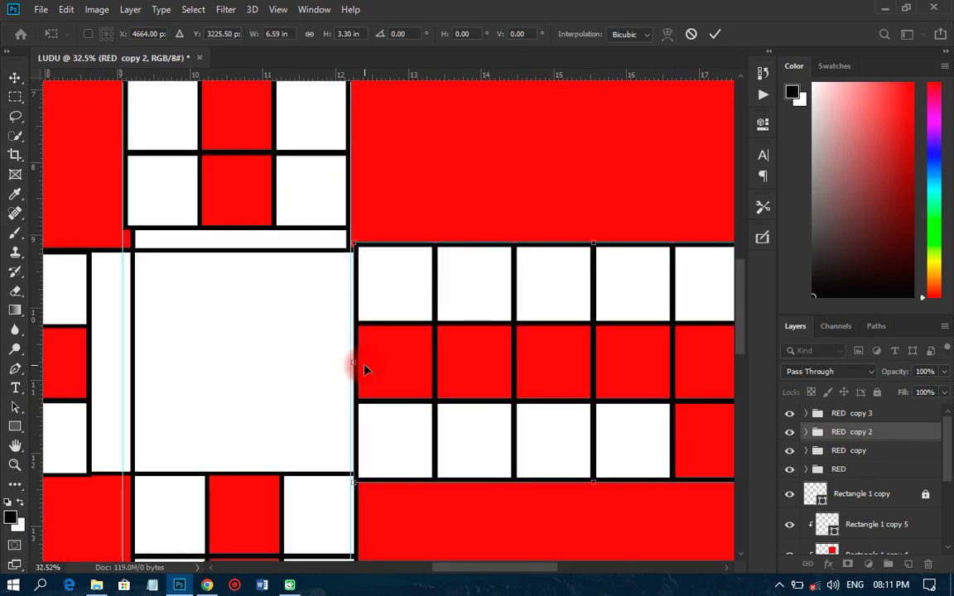
Step: Resize the right arm's grid group to 3.14 in high so it lines up with the centre square
scroll(366, 369, "up", 3)
left_click_drag(404, 271, 437, 271)
scroll(410, 504, "up", 3)
scroll(411, 505, "up", 2)
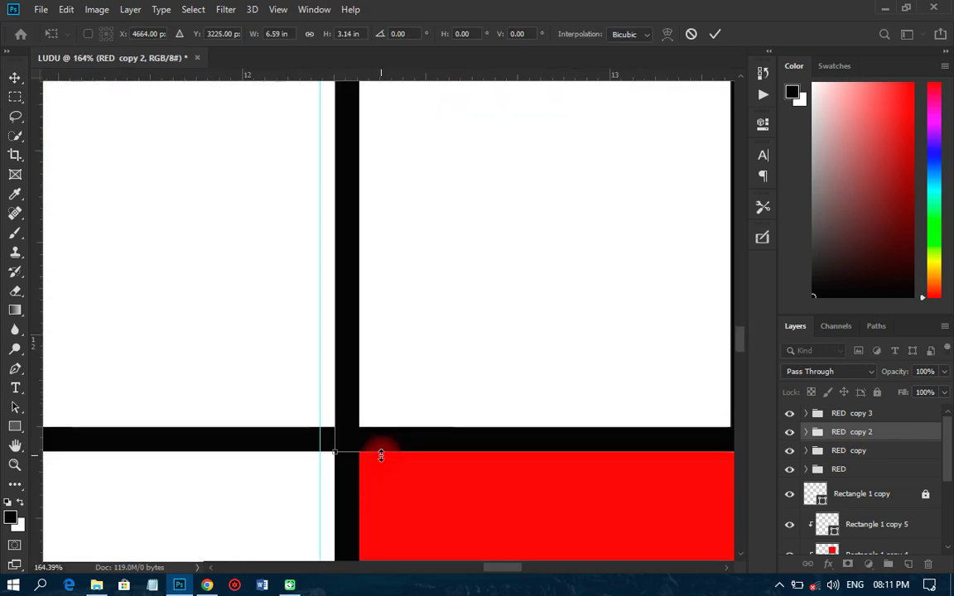
scroll(379, 451, "down", 5)
left_click(714, 37)
Step: Stretch the left arm's grid group so its inner end meets the centre square and its edges line up
left_click(68, 369)
scroll(202, 347, "up", 3)
scroll(500, 405, "down", 4)
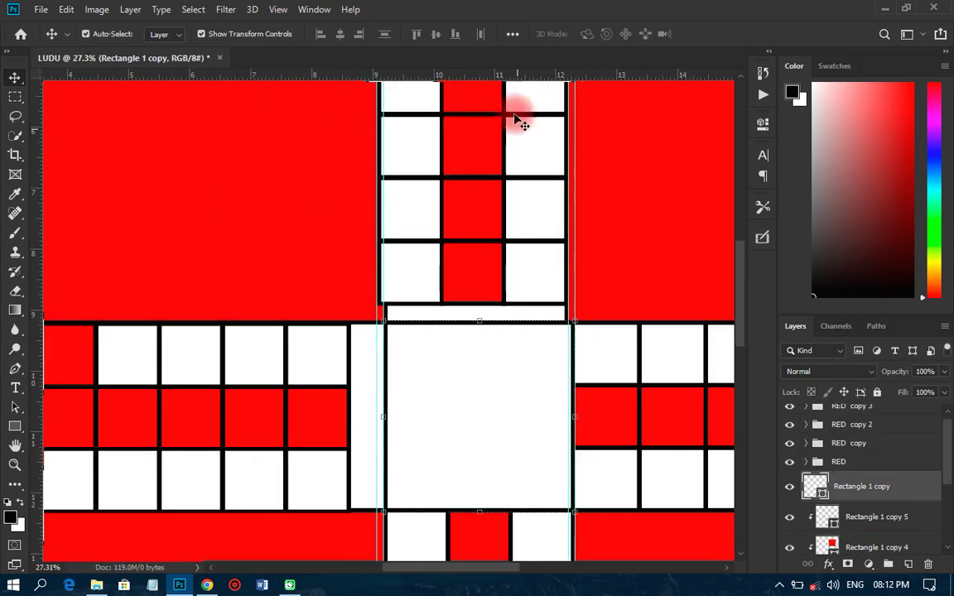
scroll(405, 390, "down", 1)
left_click(841, 481)
left_click(852, 409)
scroll(363, 390, "up", 5)
left_click_drag(362, 387, 431, 385)
scroll(430, 384, "up", 2)
left_click_drag(302, 154, 302, 152)
scroll(297, 257, "down", 4)
scroll(304, 386, "up", 2)
key("Return")
Step: Resize the upper arm's grid group to 3.14 in wide and 6.58 in high so it meets the centre square
scroll(437, 313, "down", 1)
scroll(437, 313, "up", 2)
left_click_drag(394, 365, 394, 363)
left_click_drag(650, 250, 660, 250)
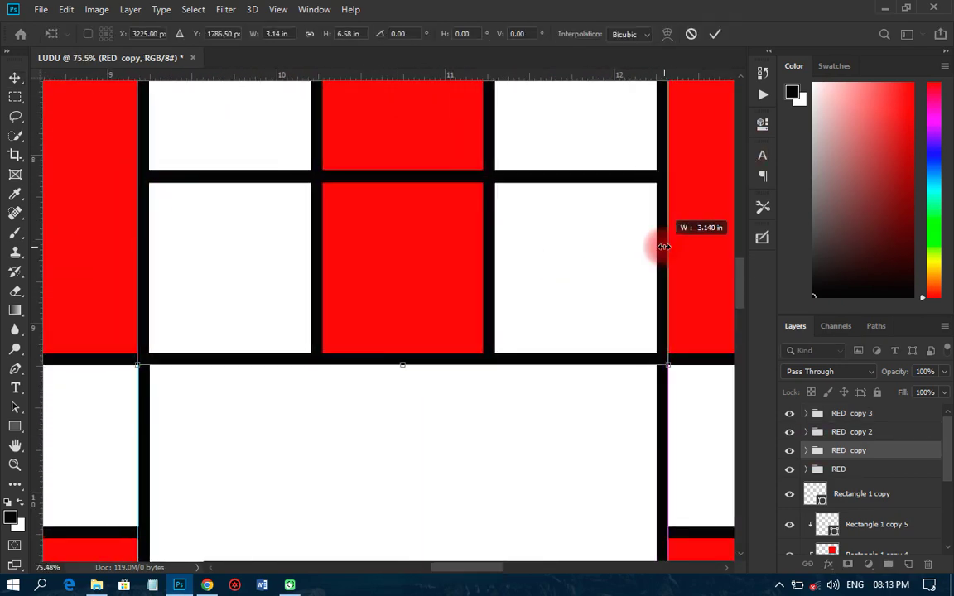
scroll(406, 256, "down", 5)
key("Return")
Step: Clear the guides from the board design
scroll(198, 277, "up", 2)
scroll(439, 261, "up", 3)
scroll(439, 261, "down", 4)
left_click(279, 9)
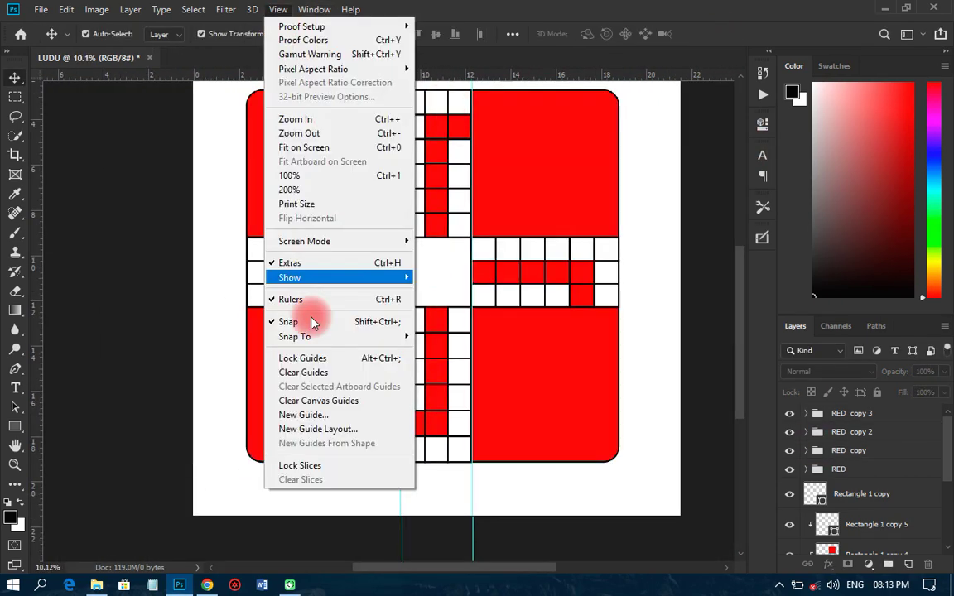
left_click(540, 240)
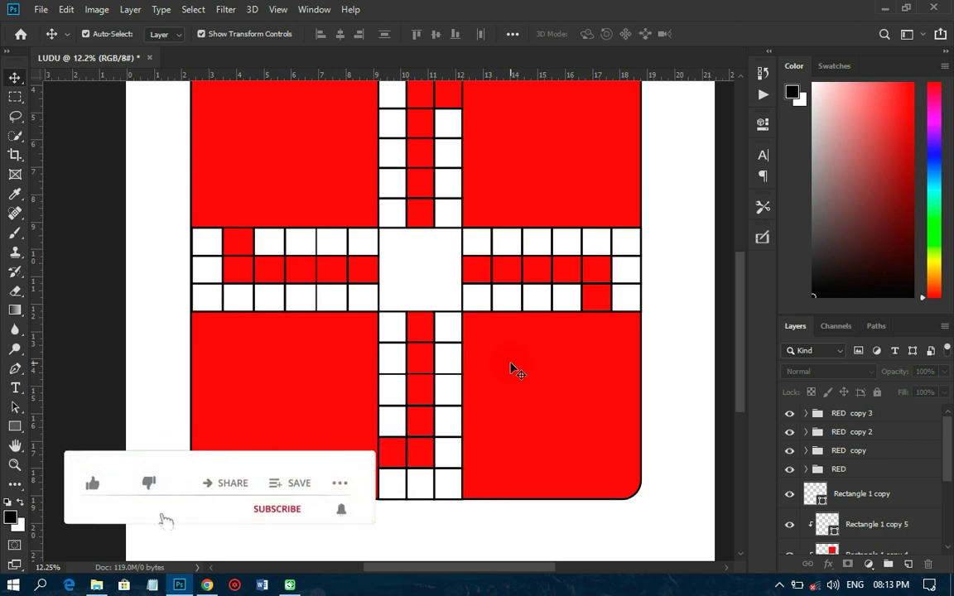
left_click_drag(434, 254, 343, 184)
left_click_drag(358, 403, 284, 362)
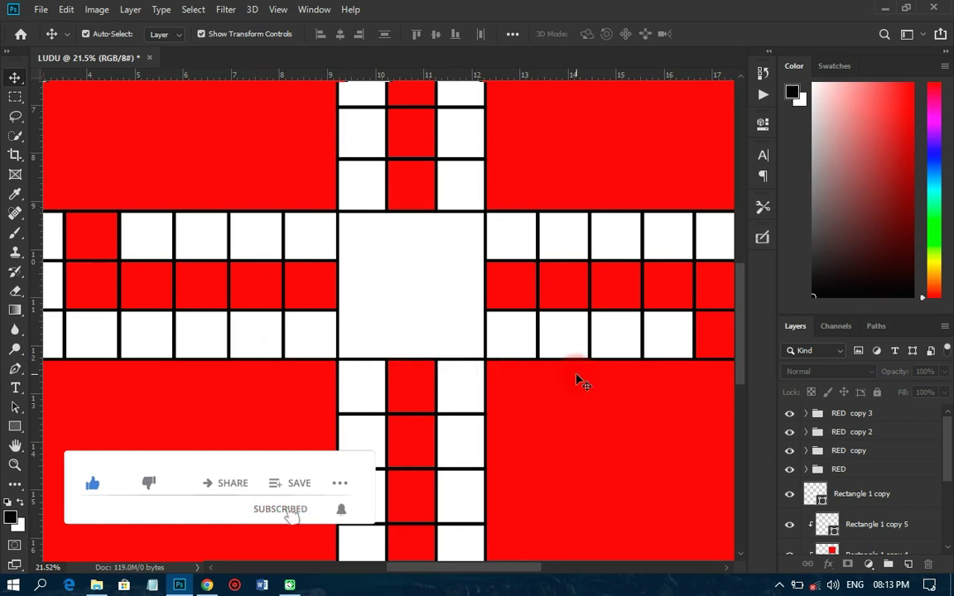
left_click_drag(507, 330, 439, 313)
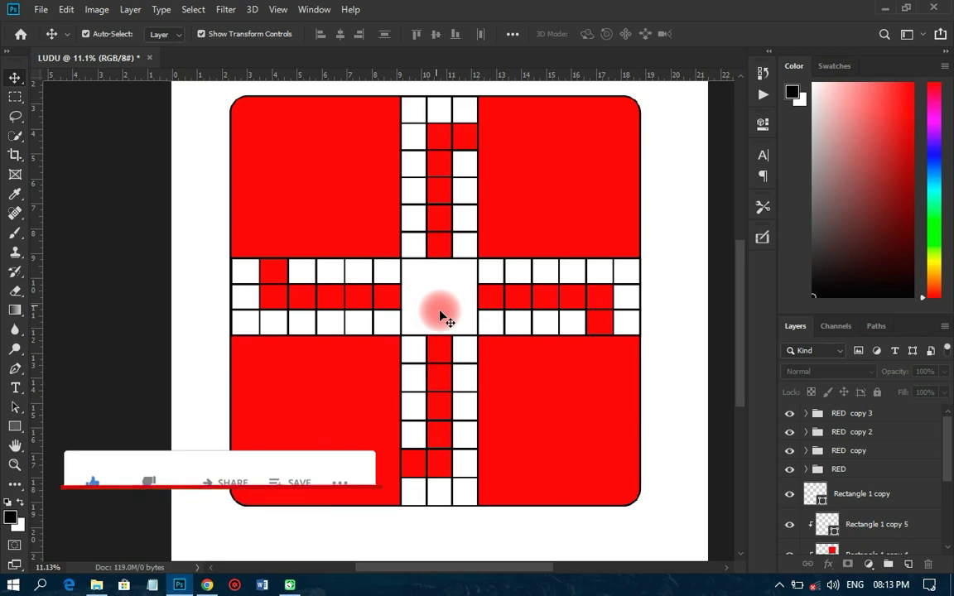
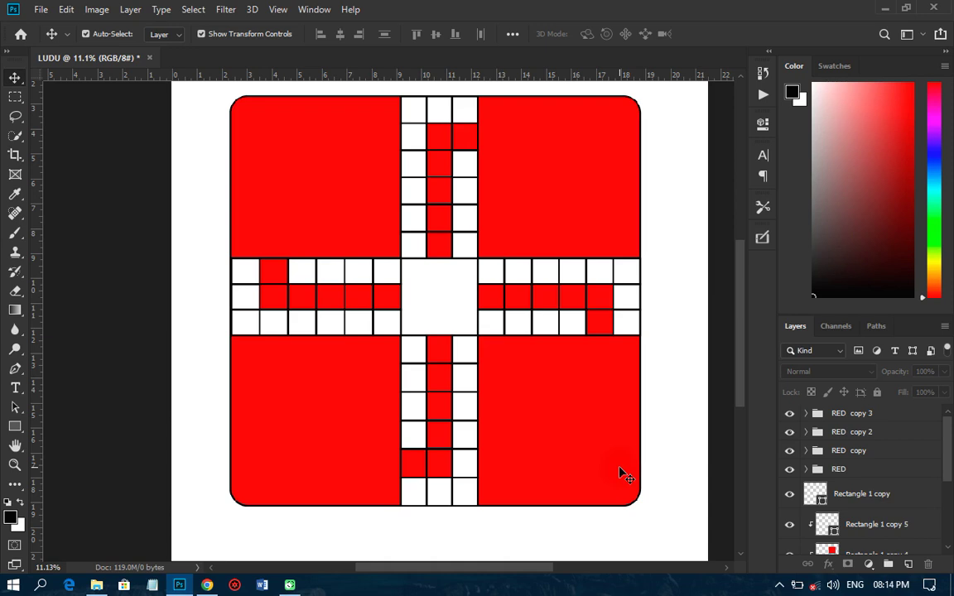
Step: Recolour the board's upper-left corner square to dark blue, 000099
left_click(335, 187)
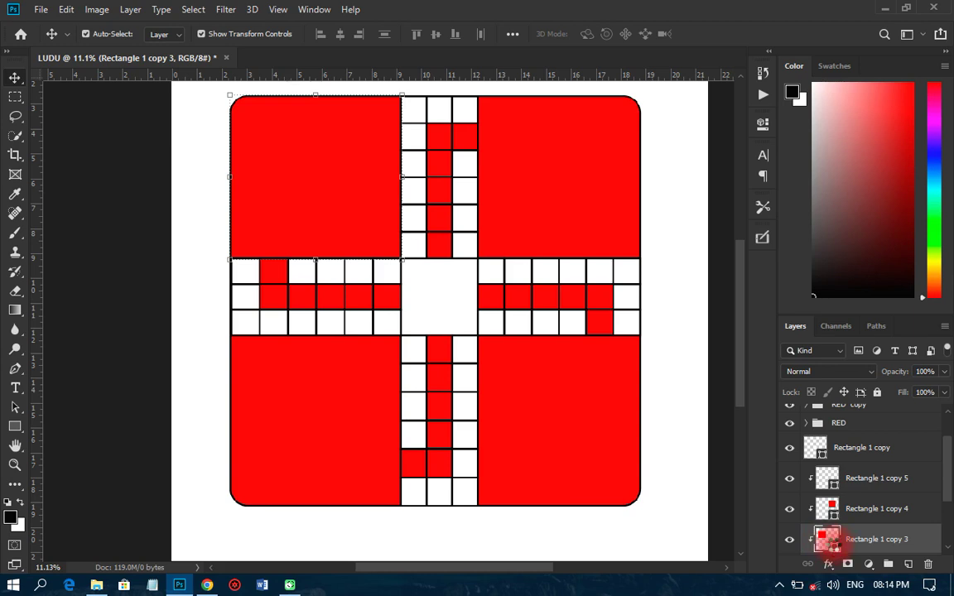
double_click(828, 540)
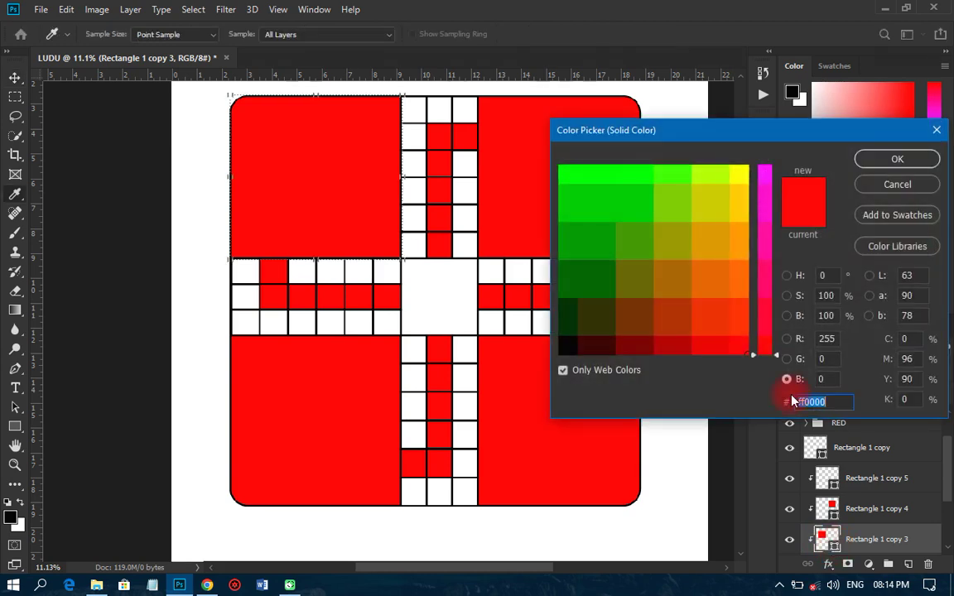
left_click(565, 329)
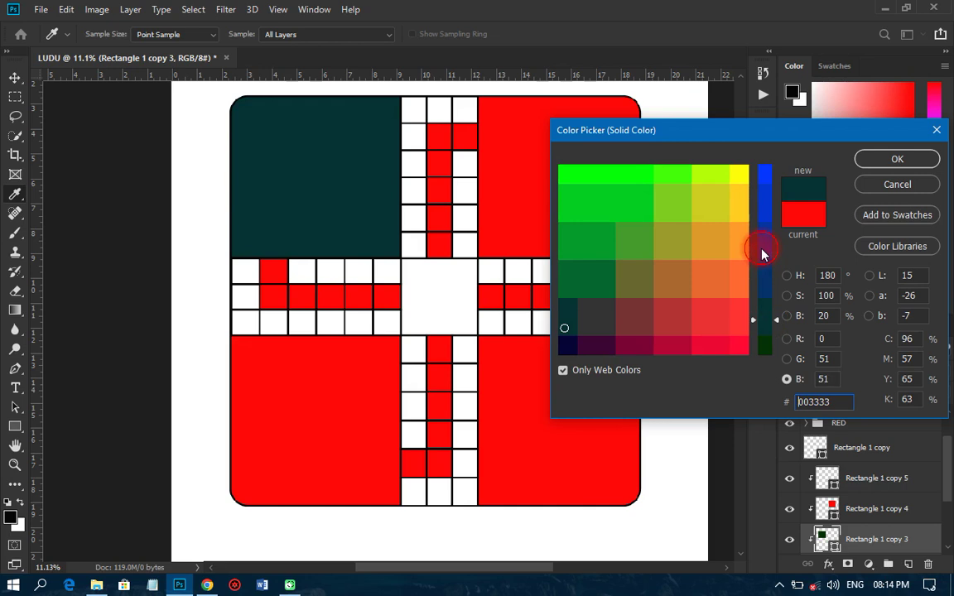
left_click(762, 248)
left_click(564, 349)
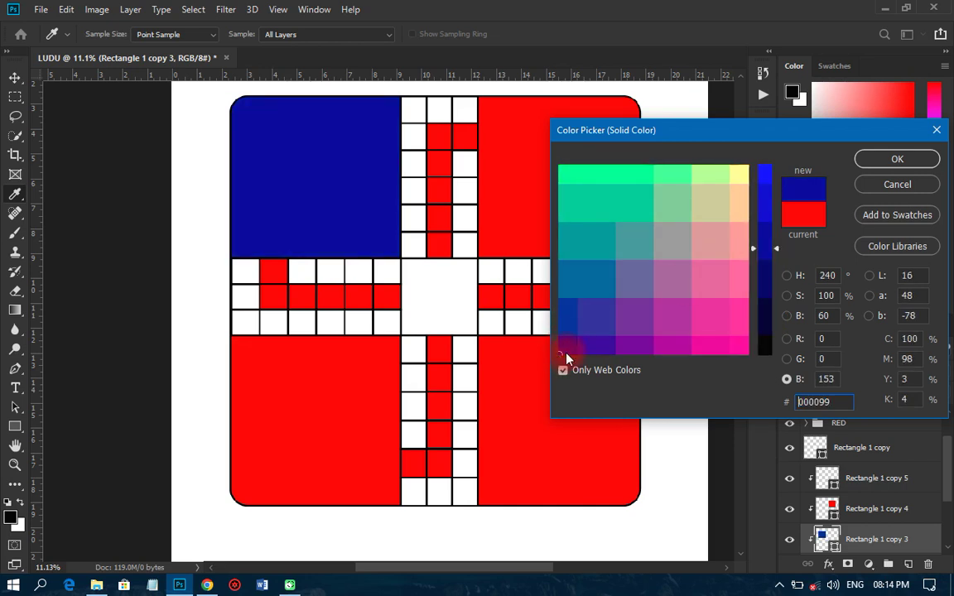
left_click(881, 160)
key("v")
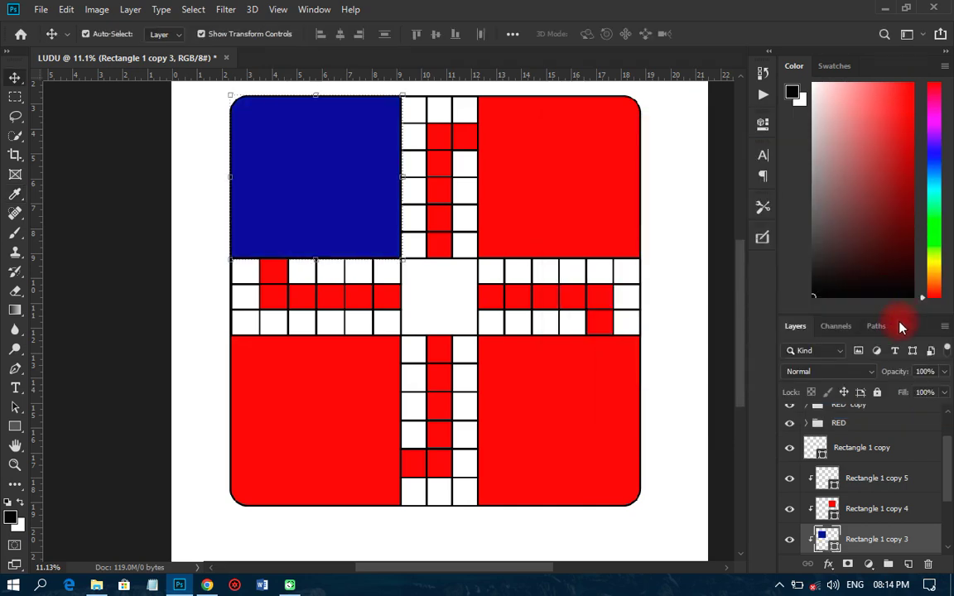
Step: Recolour the board's upper-right corner square to yellow, ffcc00
left_click(593, 207)
left_click(816, 518)
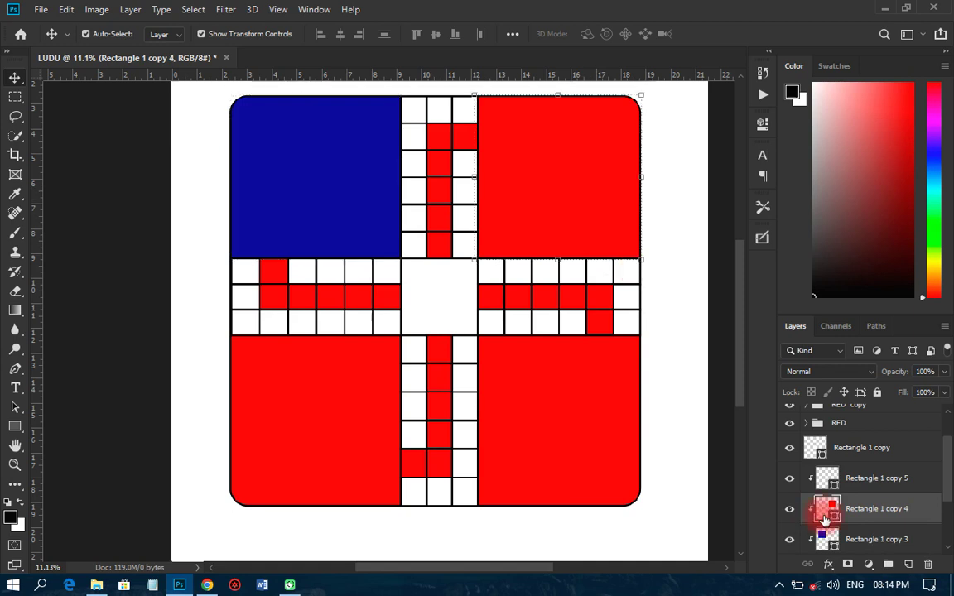
double_click(828, 510)
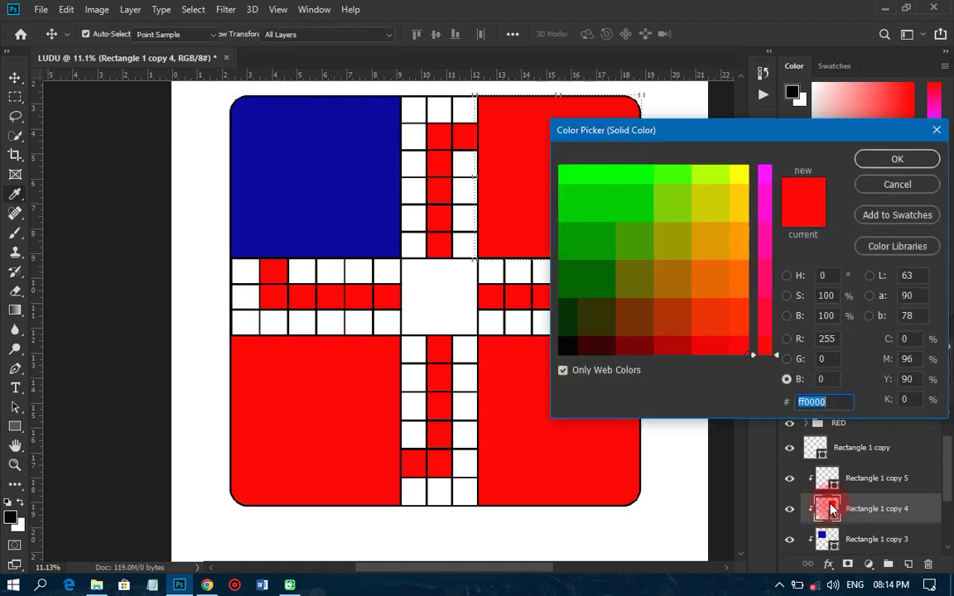
left_click(735, 204)
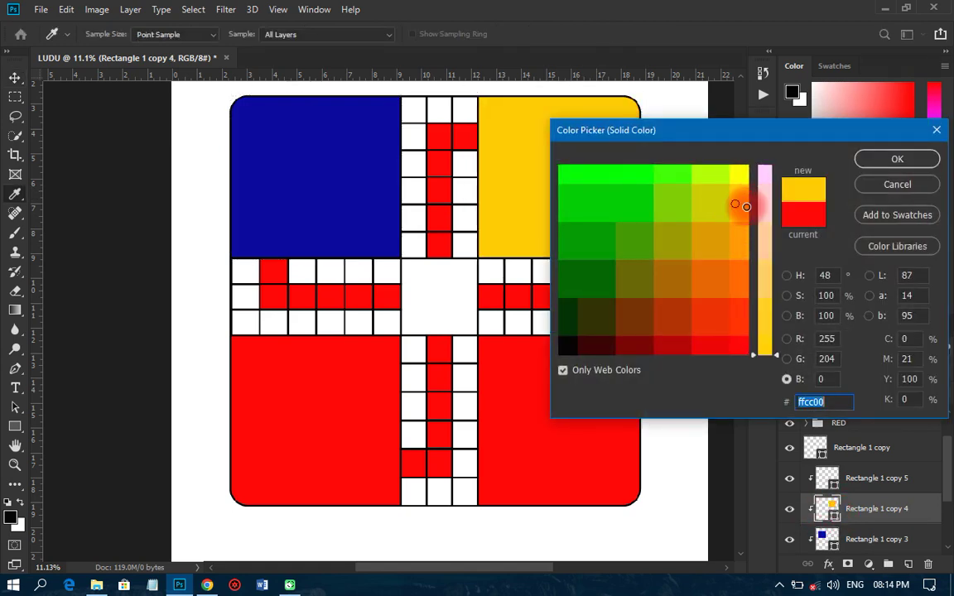
left_click(901, 161)
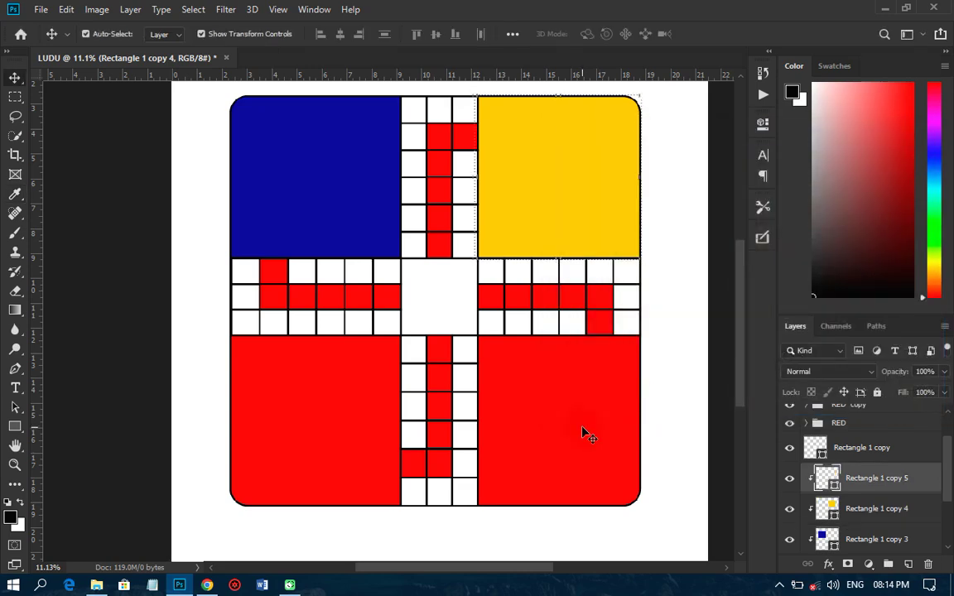
Step: Recolour the board's lower-right corner square to dark green, 006633, and deselect it
left_click(830, 485)
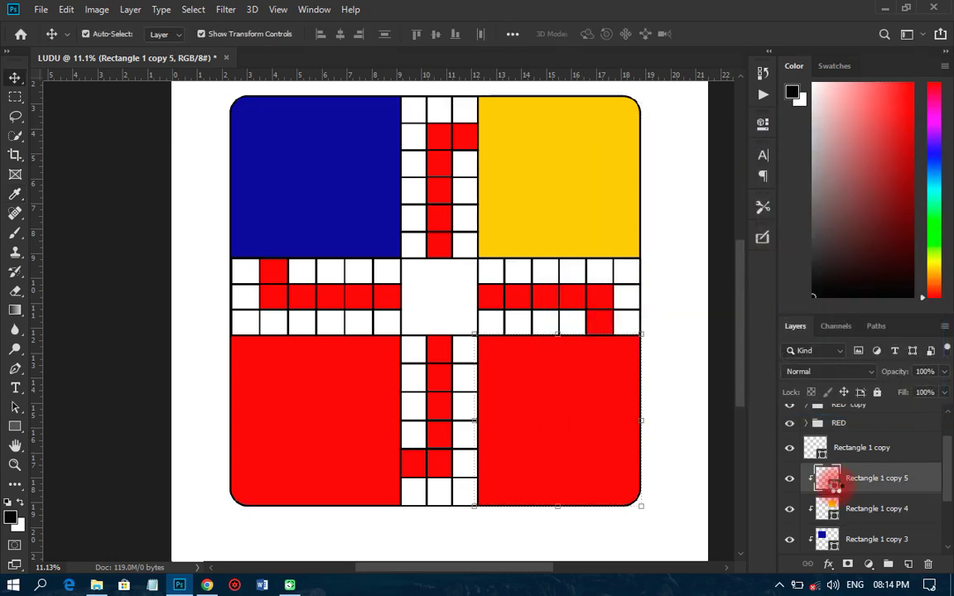
double_click(831, 485)
left_click(568, 286)
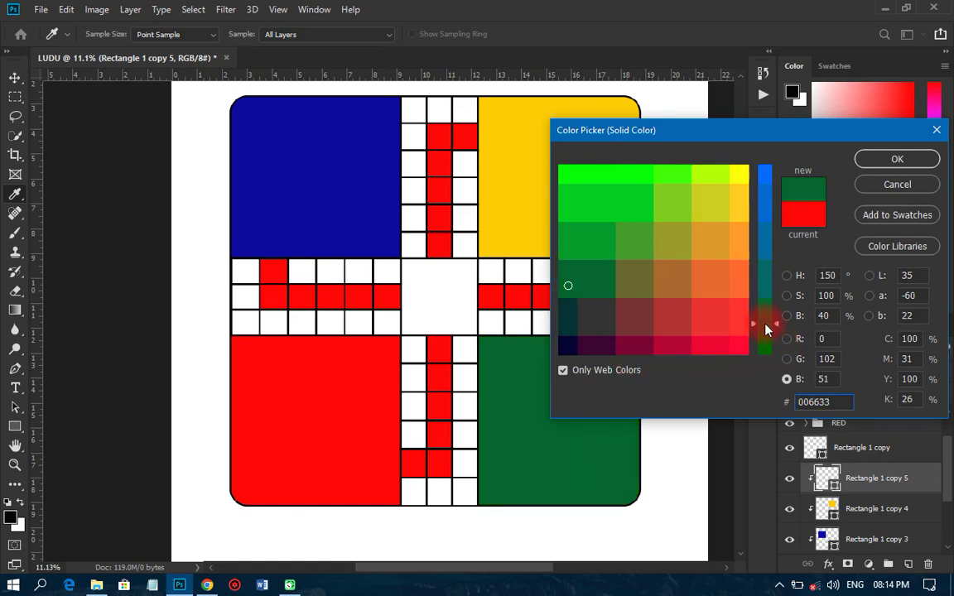
left_click(897, 159)
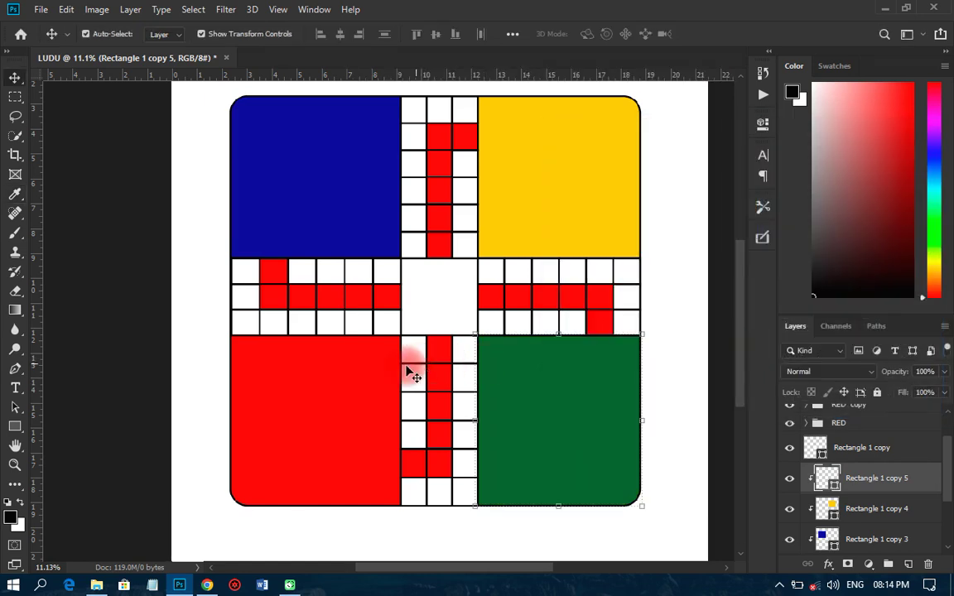
scroll(415, 373, "down", 1)
left_click(104, 273)
left_click(445, 489)
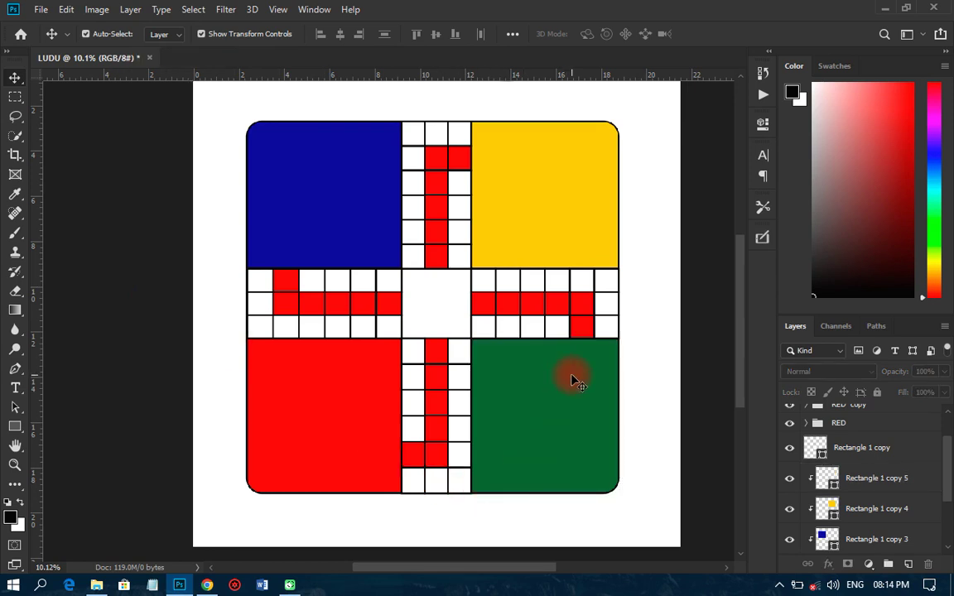
Step: Select the six red cells of the right arm and fill them with the green sampled from the lower-right corner square
left_click(485, 313)
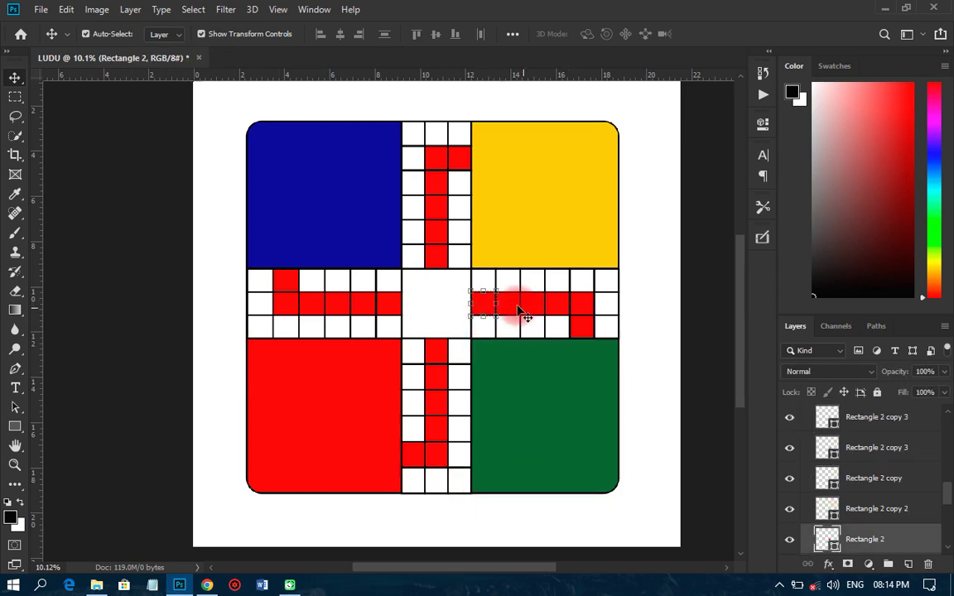
scroll(523, 308, "up", 3)
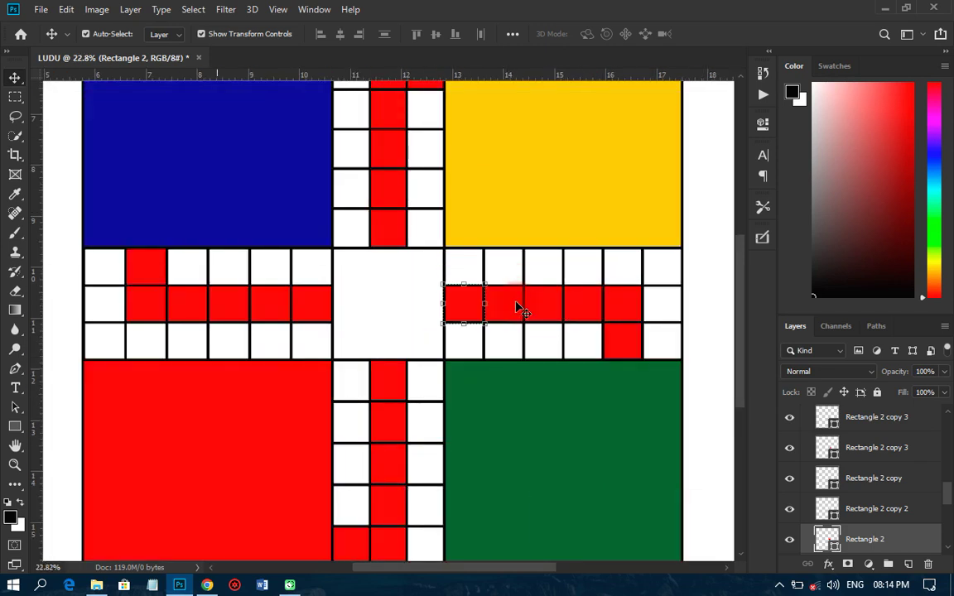
left_click(549, 315, "shift")
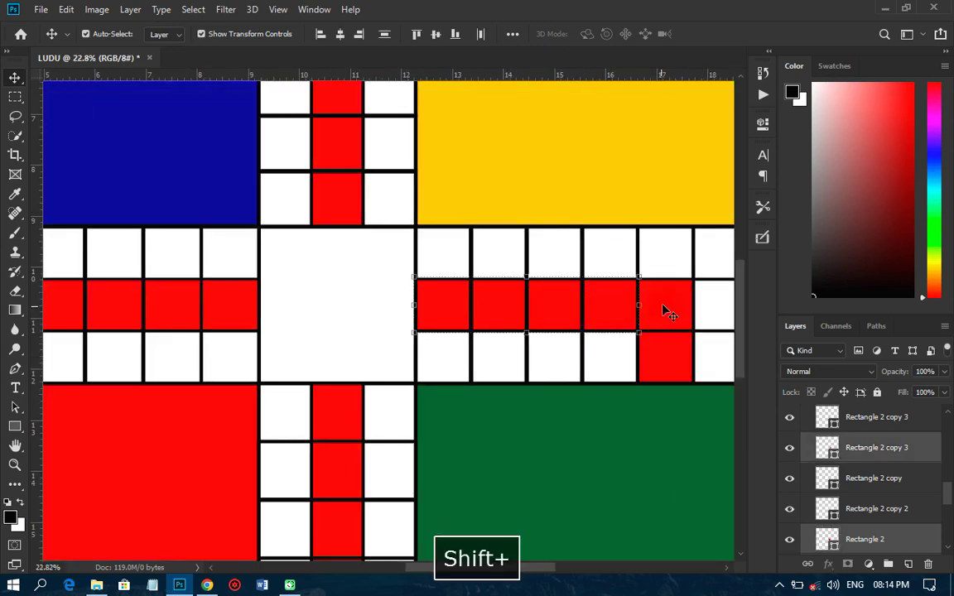
left_click(667, 358, "shift")
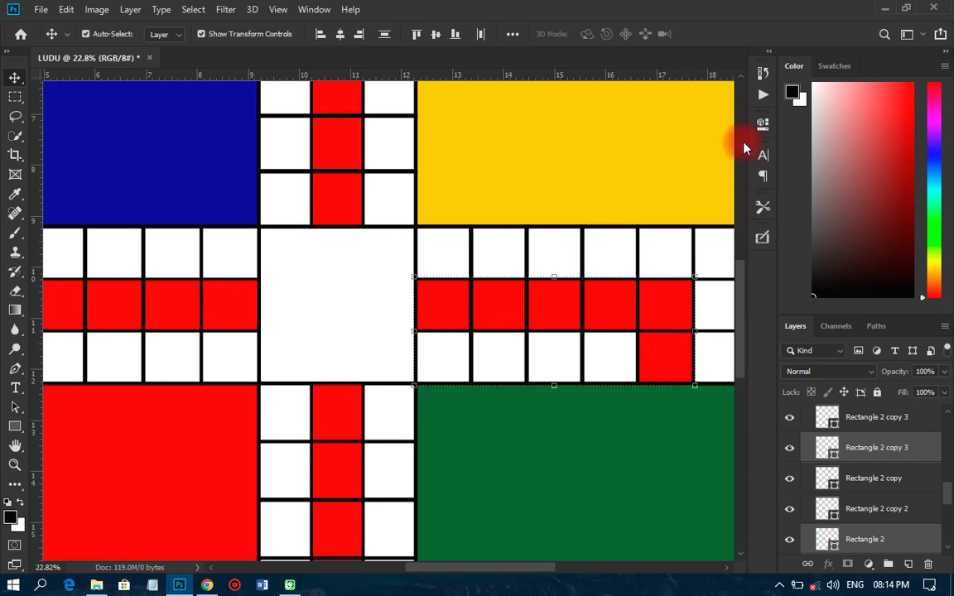
left_click(763, 126)
left_click(552, 212)
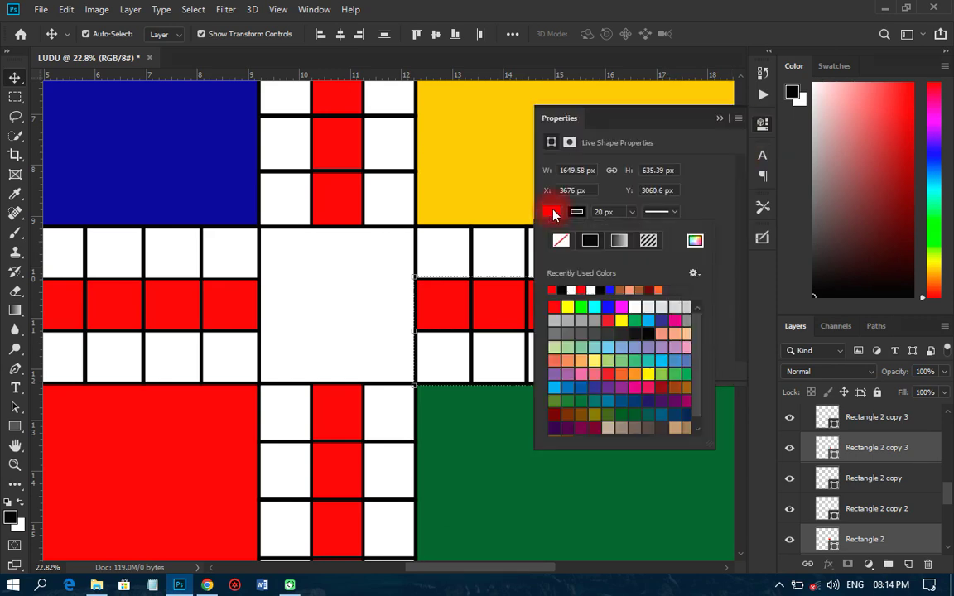
left_click(696, 242)
left_click(489, 488)
left_click(871, 160)
left_click(763, 124)
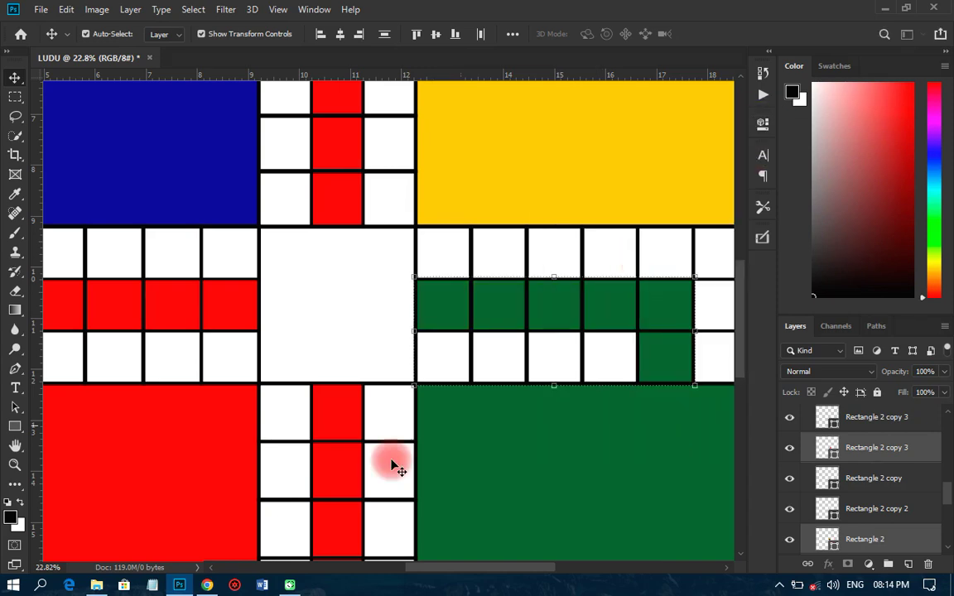
Step: Select the six red cells of the upper arm and fill them with the corner square's yellow, ffcc00
scroll(396, 467, "down", 3)
scroll(373, 126, "down", 2)
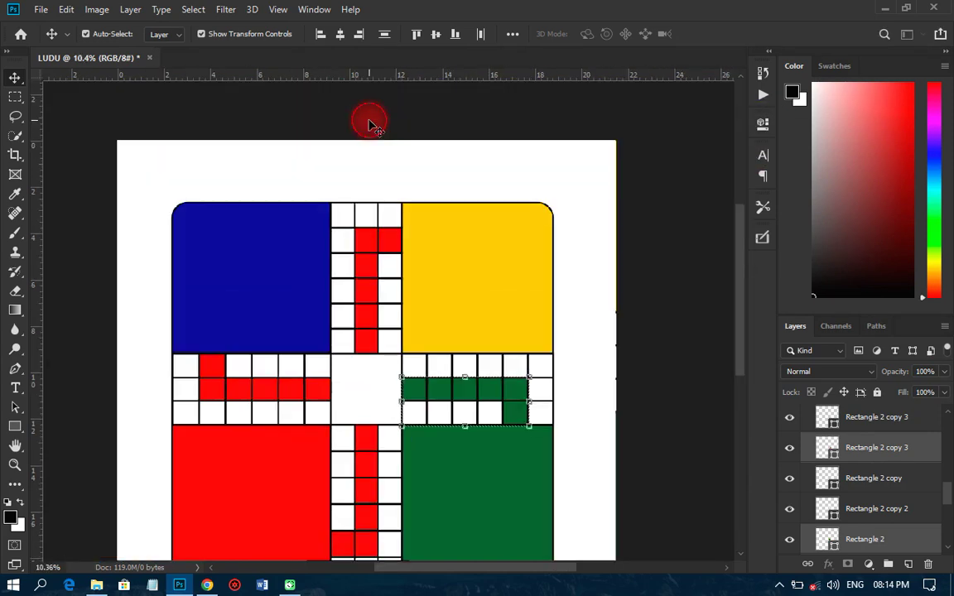
scroll(339, 252, "up", 4)
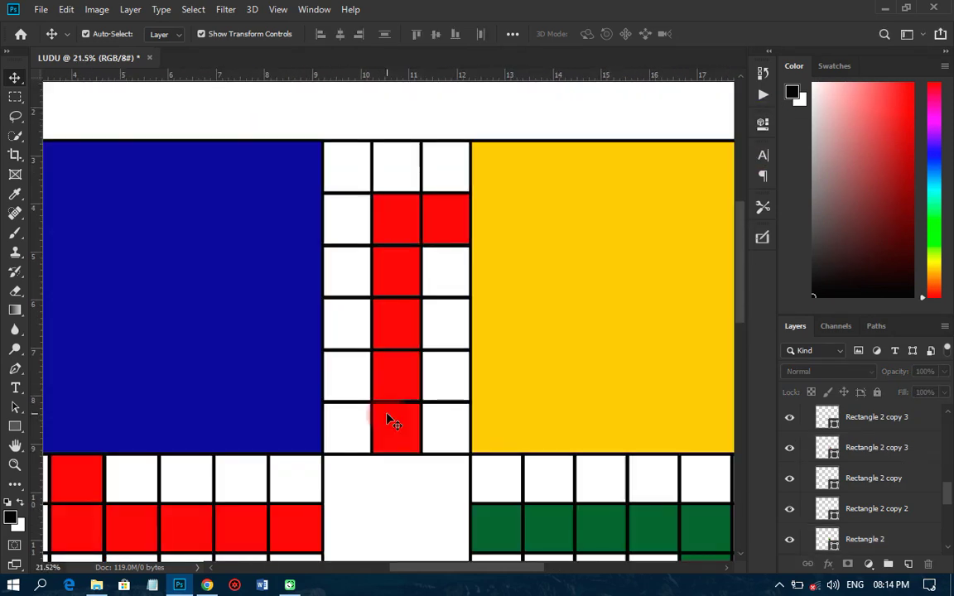
left_click(395, 437)
left_click(389, 384, "shift")
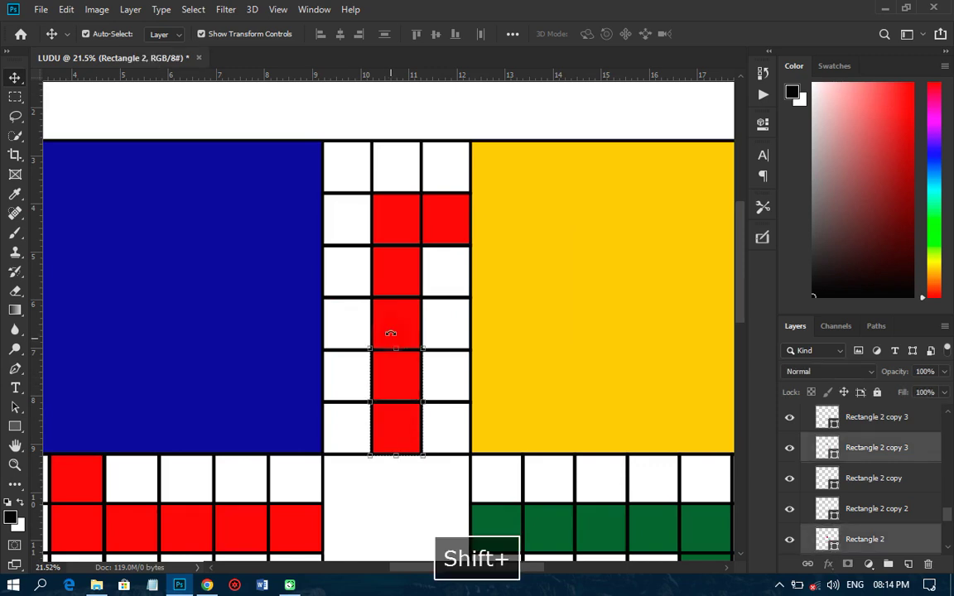
left_click(440, 207, "shift")
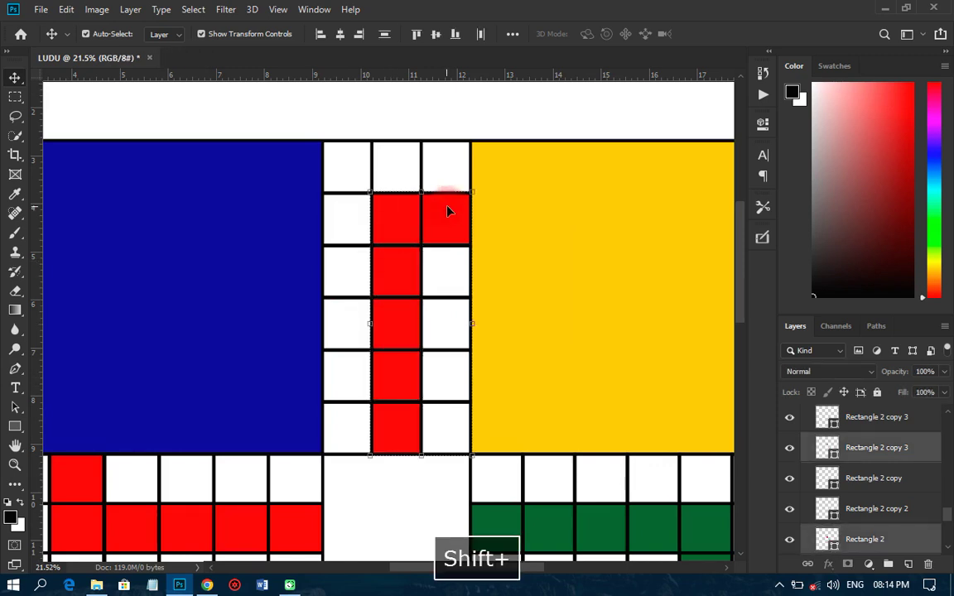
left_click(763, 126)
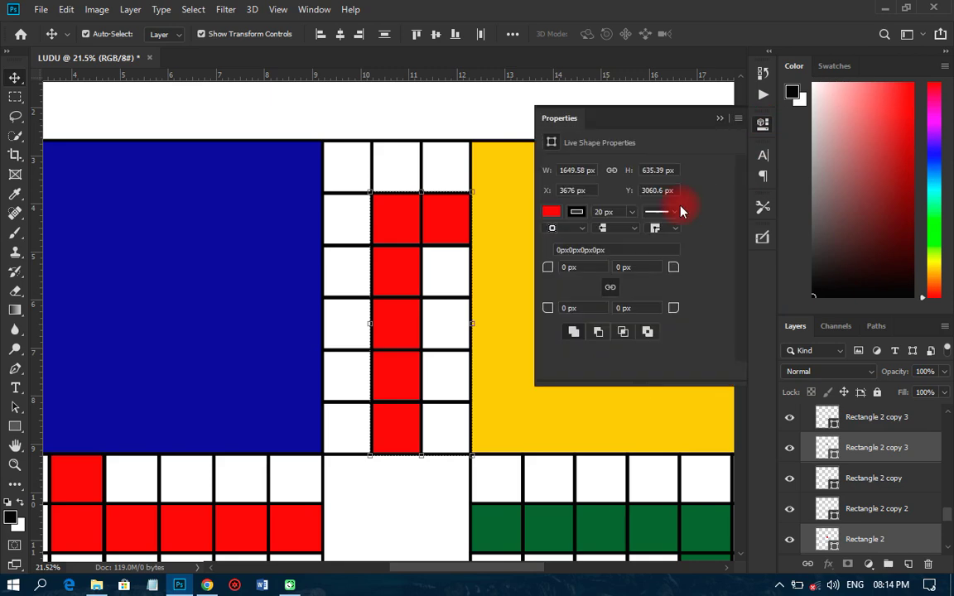
left_click(551, 214)
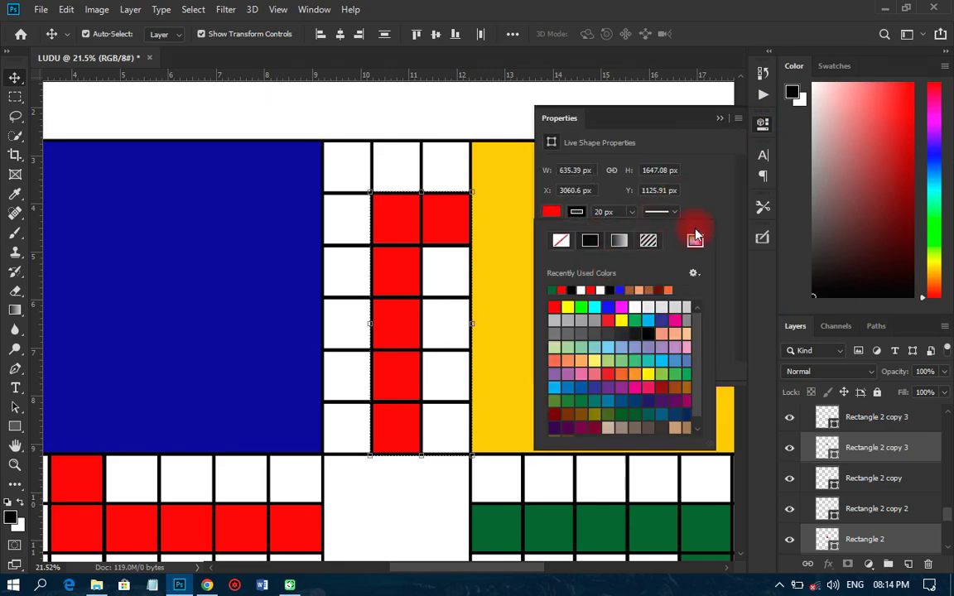
left_click(695, 241)
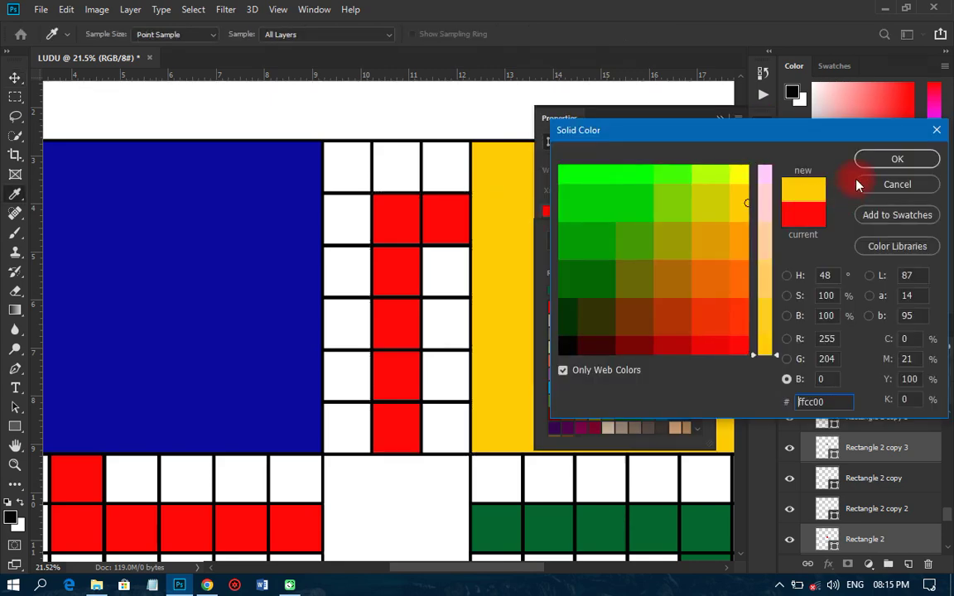
left_click(862, 183)
left_click(545, 262)
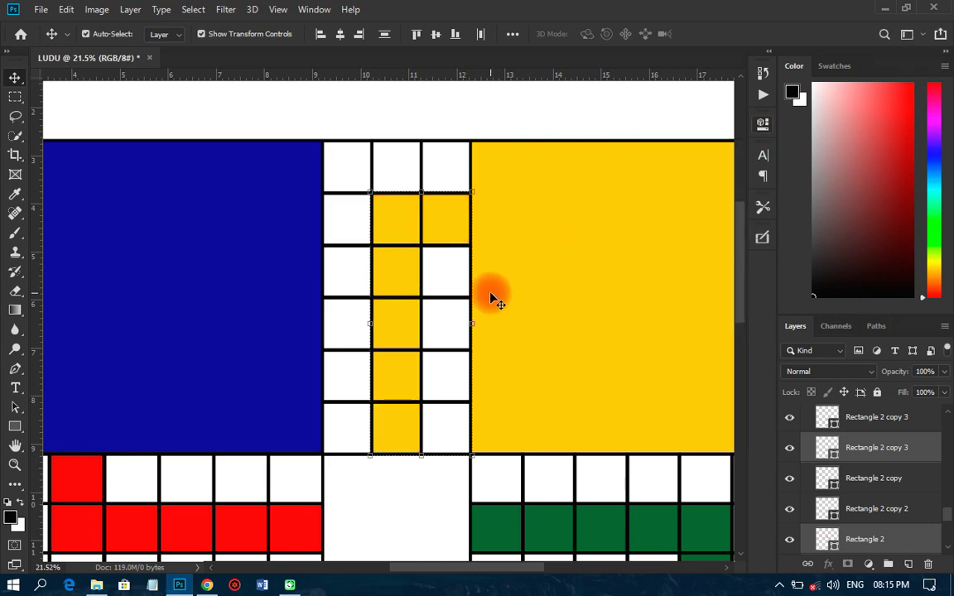
Step: Select the six red cells of the left arm, fill them with the upper-left corner square's blue, 000099, and deselect them
scroll(494, 296, "down", 5)
scroll(366, 294, "down", 1)
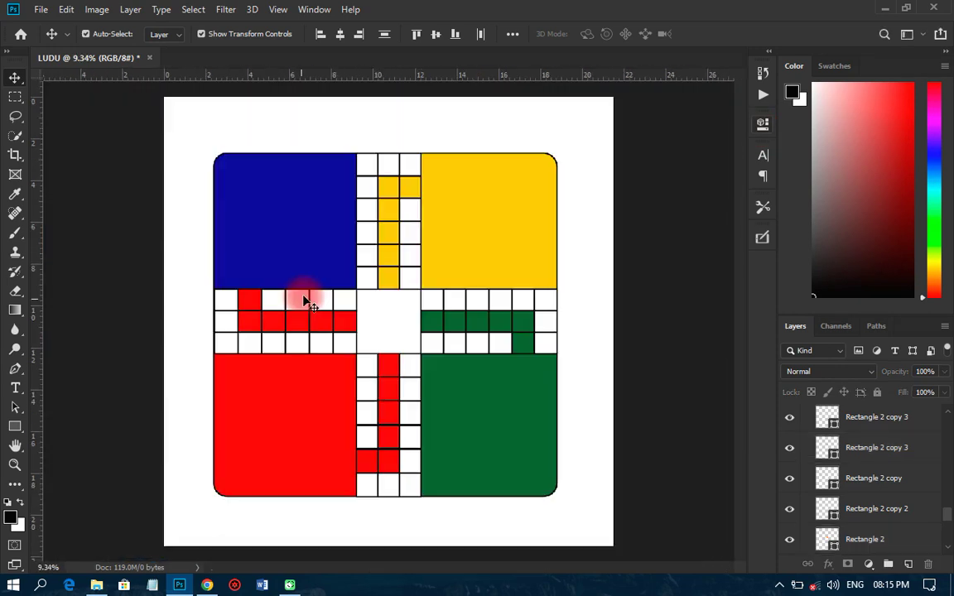
scroll(248, 303, "up", 3)
scroll(184, 310, "up", 3)
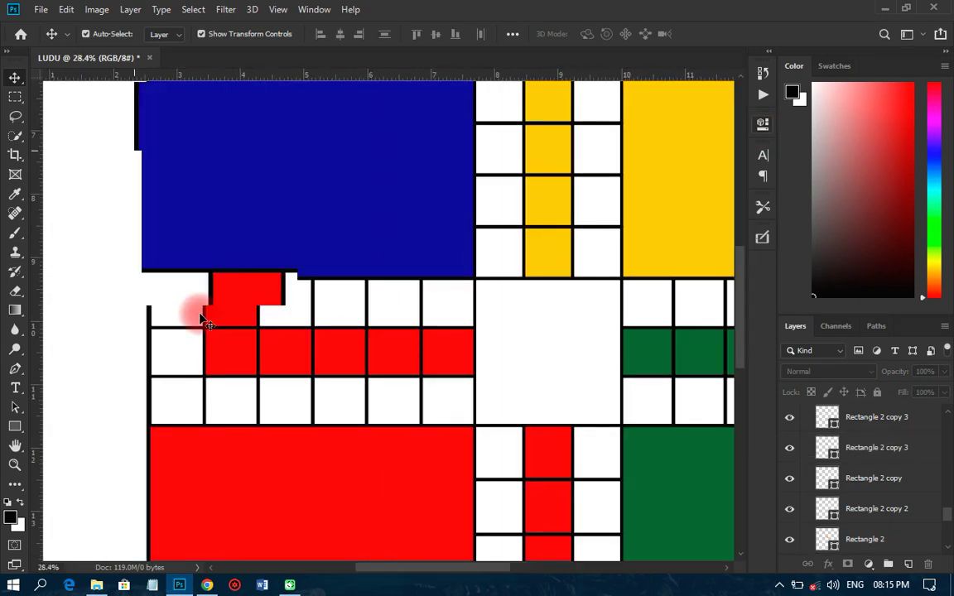
scroll(202, 316, "up", 1)
left_click(241, 322)
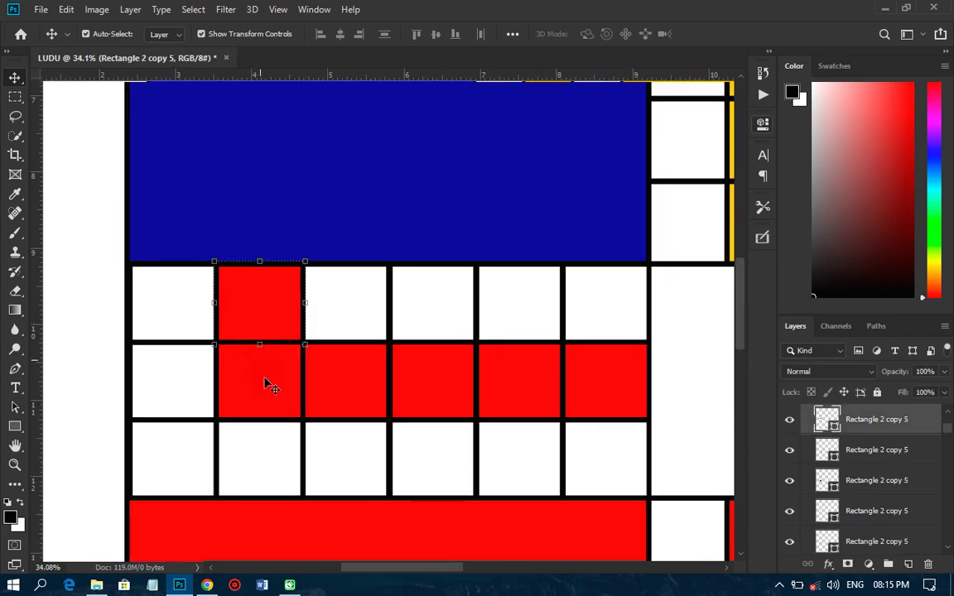
left_click(601, 392, "shift")
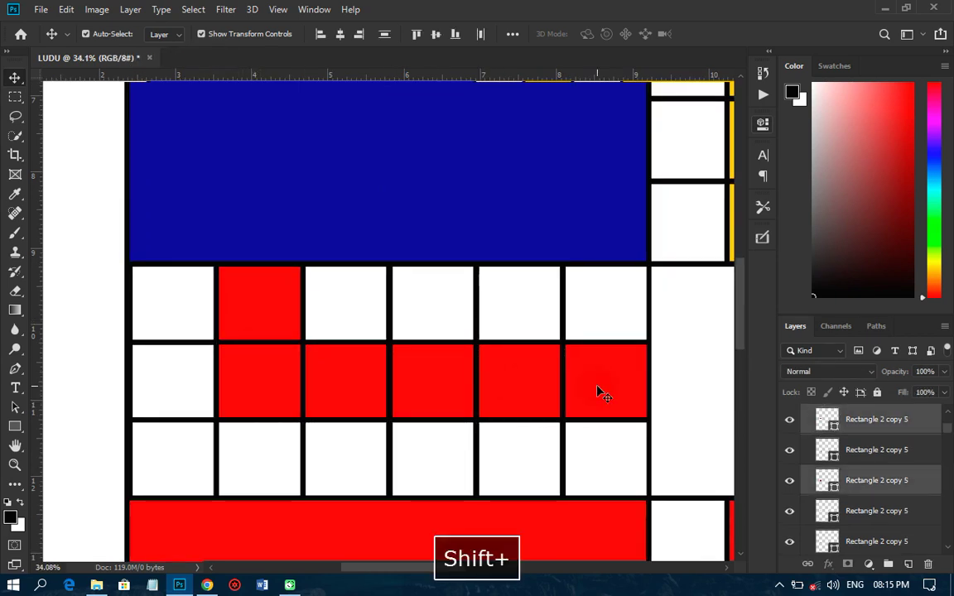
left_click(763, 123)
left_click(656, 230)
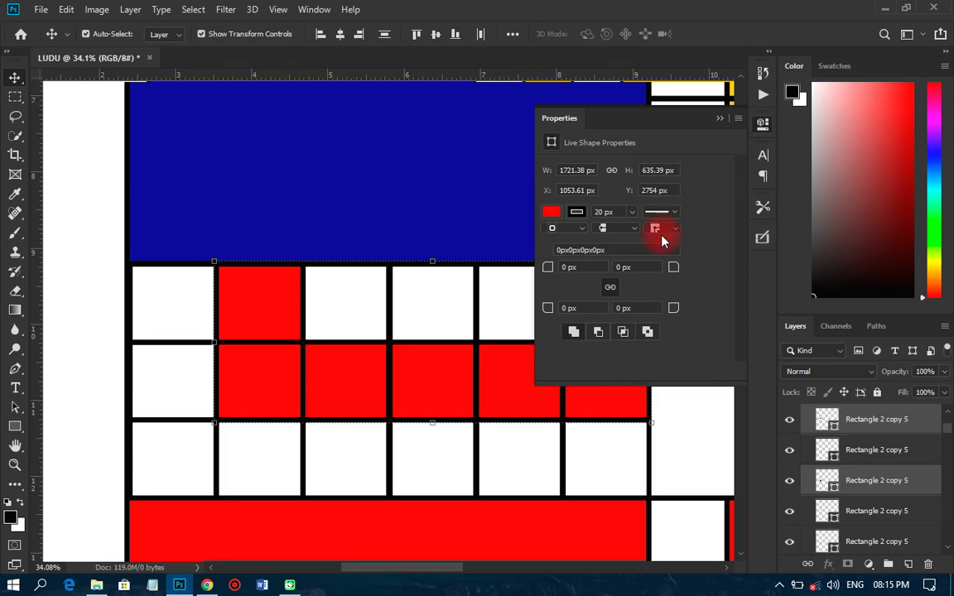
left_click(695, 241)
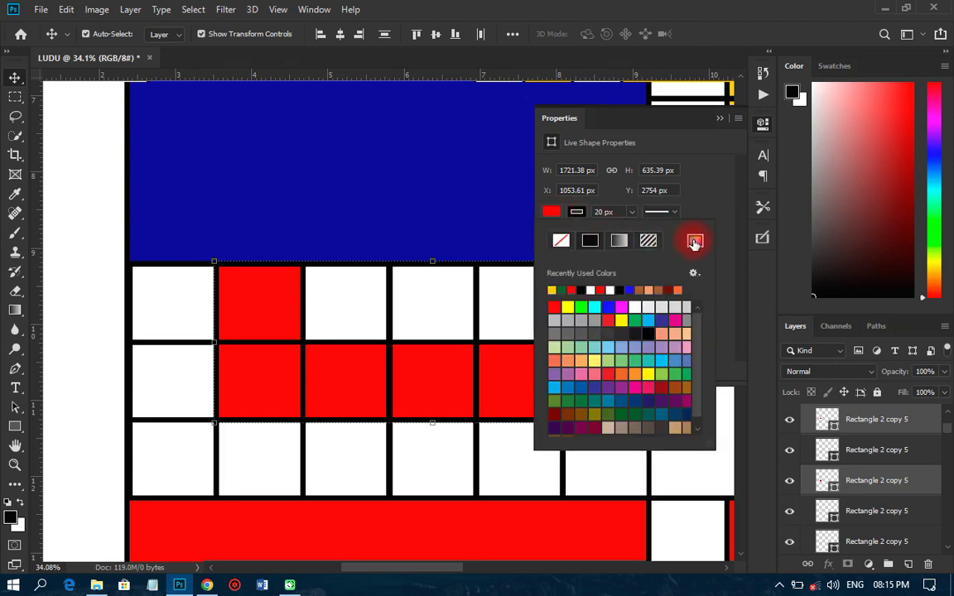
left_click(393, 184)
left_click(886, 159)
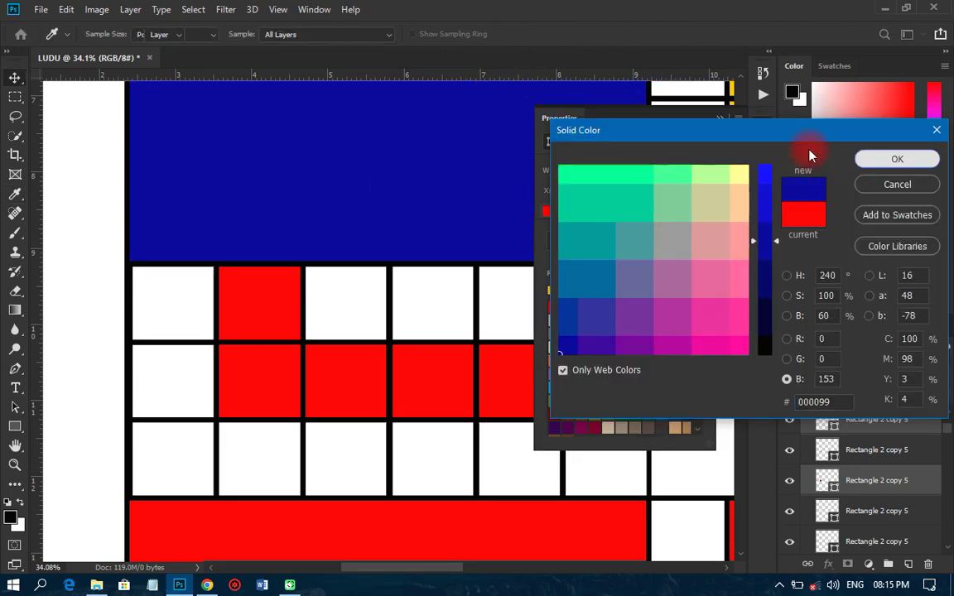
left_click(351, 281)
scroll(211, 357, "down", 5)
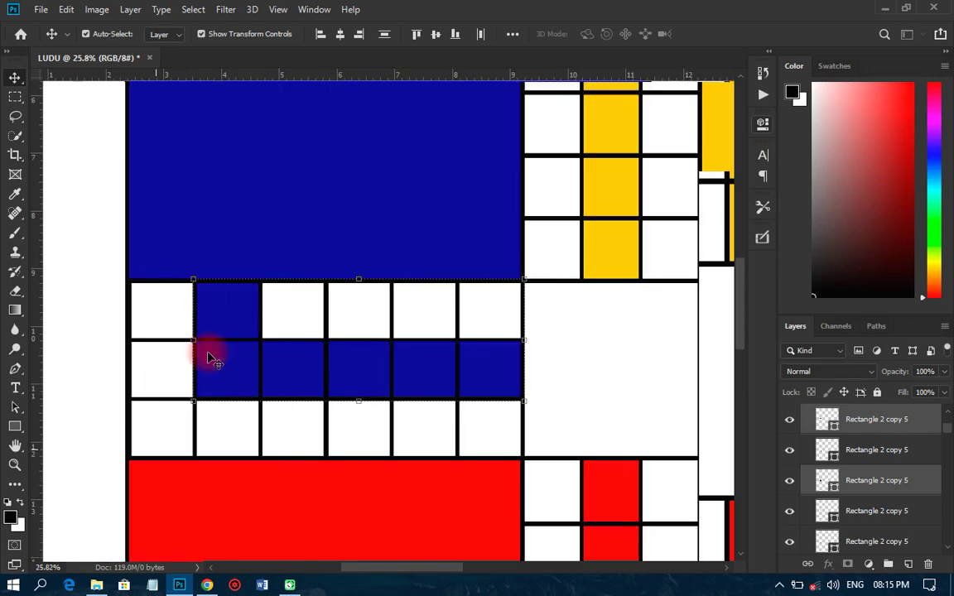
scroll(222, 360, "down", 4)
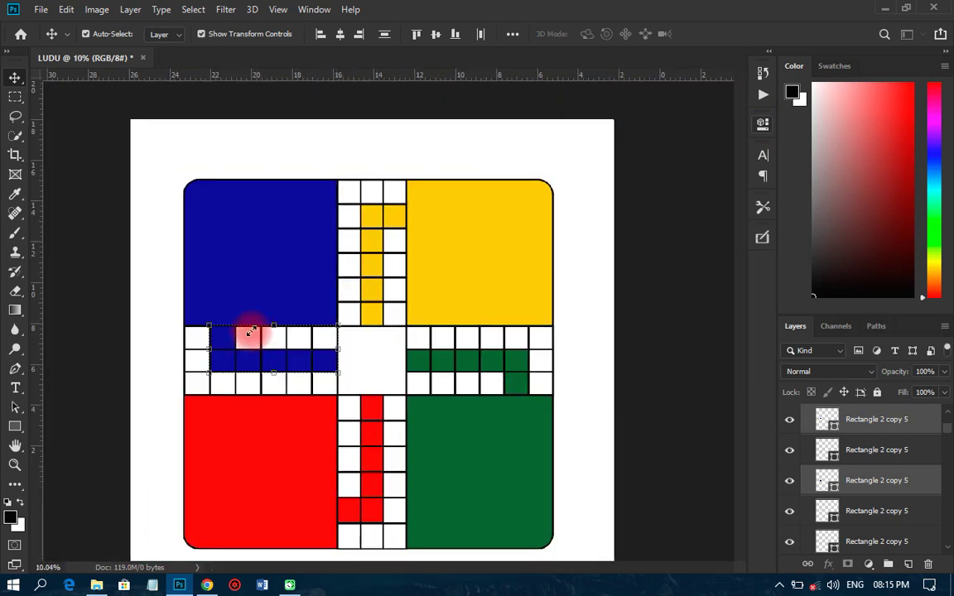
left_click(128, 288)
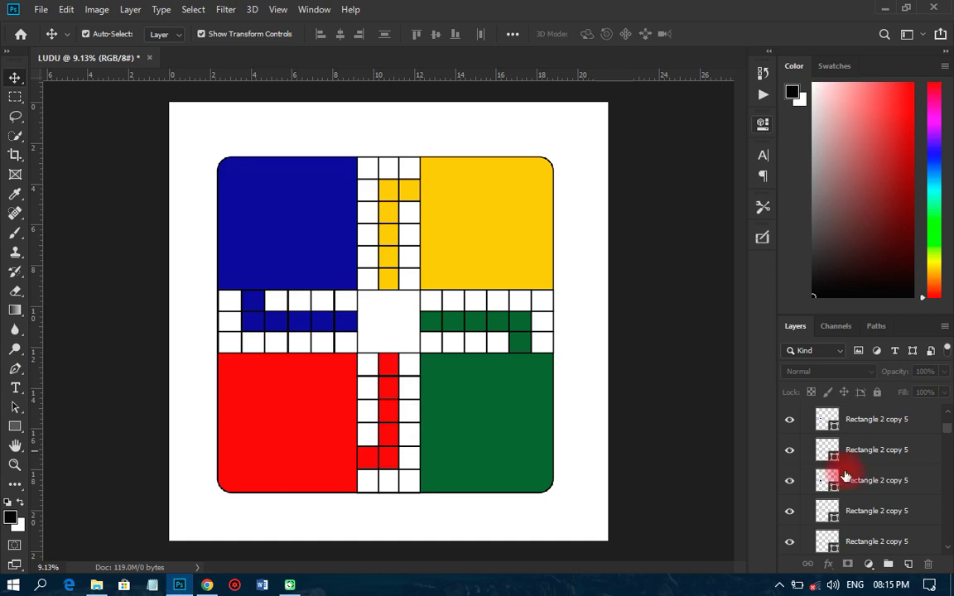
Step: Collapse the layer groups RED copy 3, RED copy 2 and RED copy
scroll(845, 478, "up", 3)
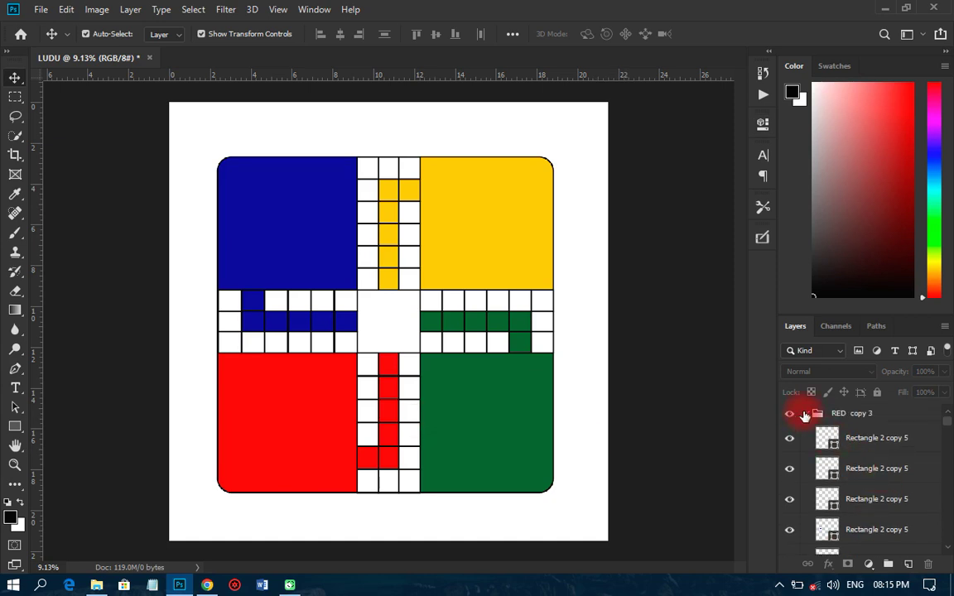
left_click(805, 414)
left_click(807, 433)
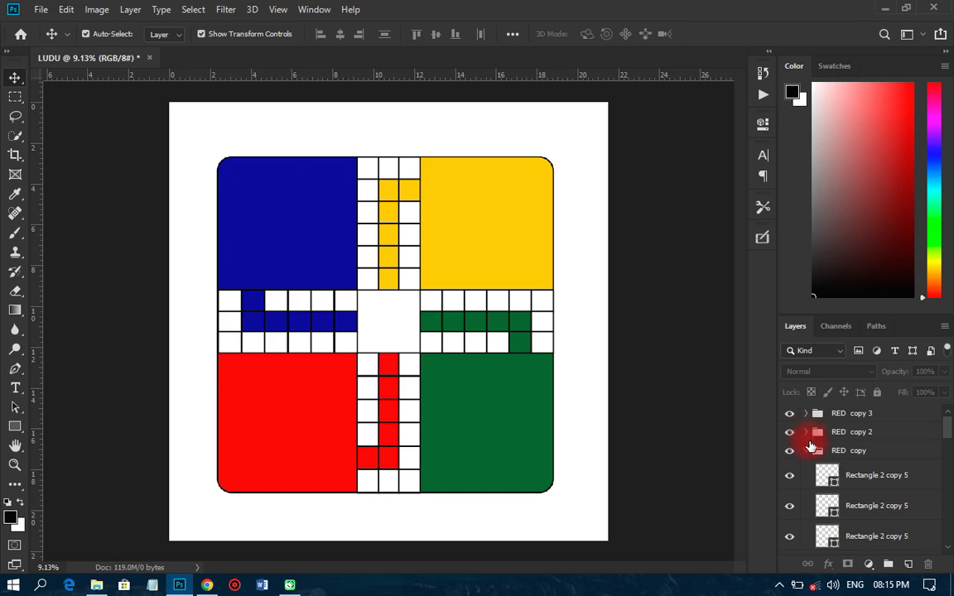
left_click(806, 451)
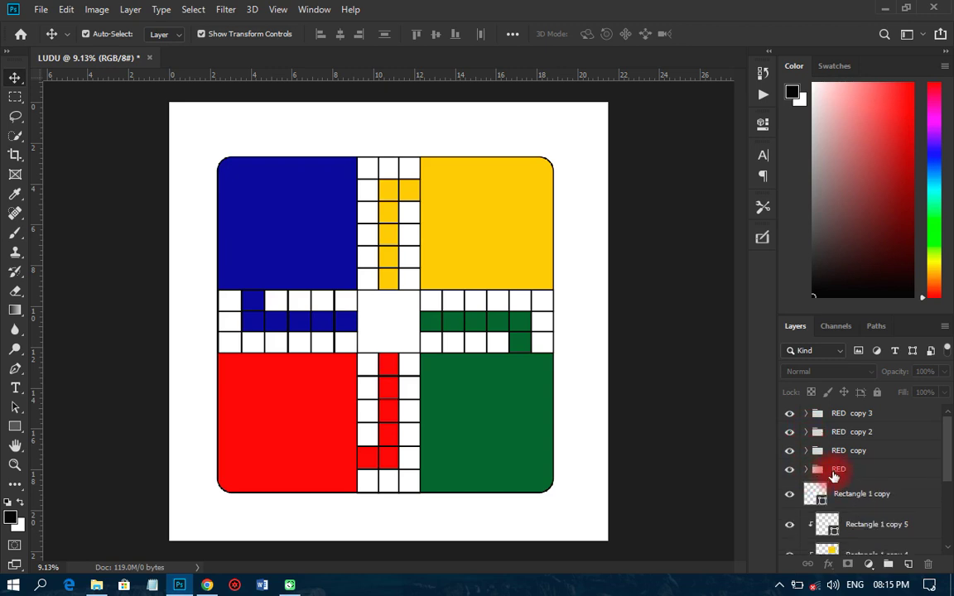
Step: Group the four RED arm groups together and name the new group SQUARE
left_click(837, 414, "shift")
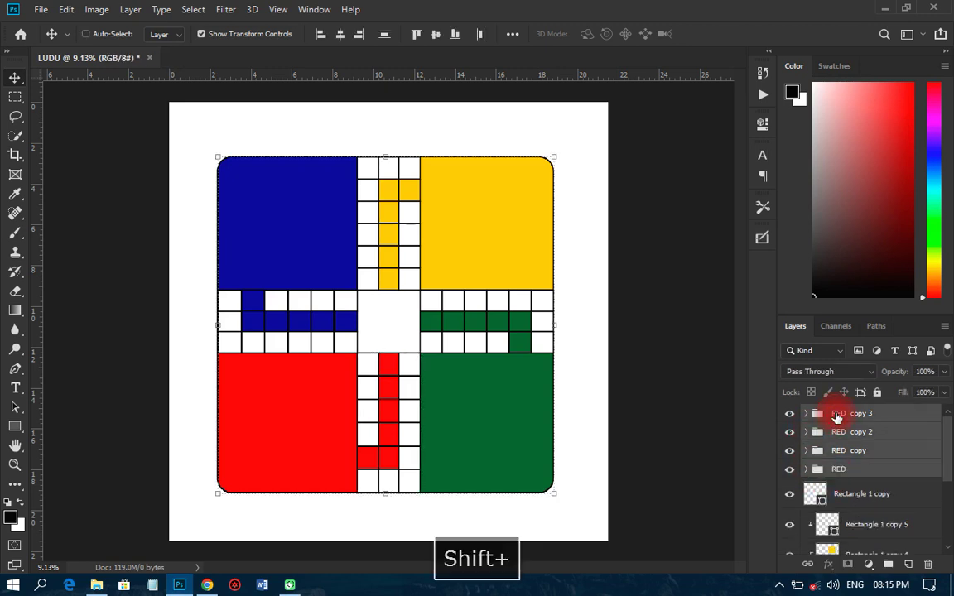
key("ctrl+g")
double_click(846, 413)
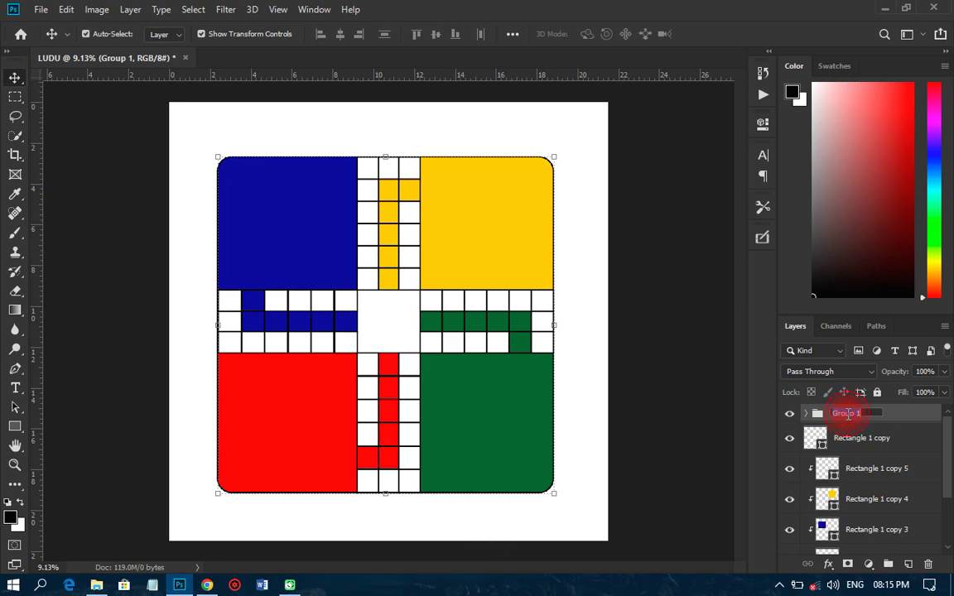
type("SQ")
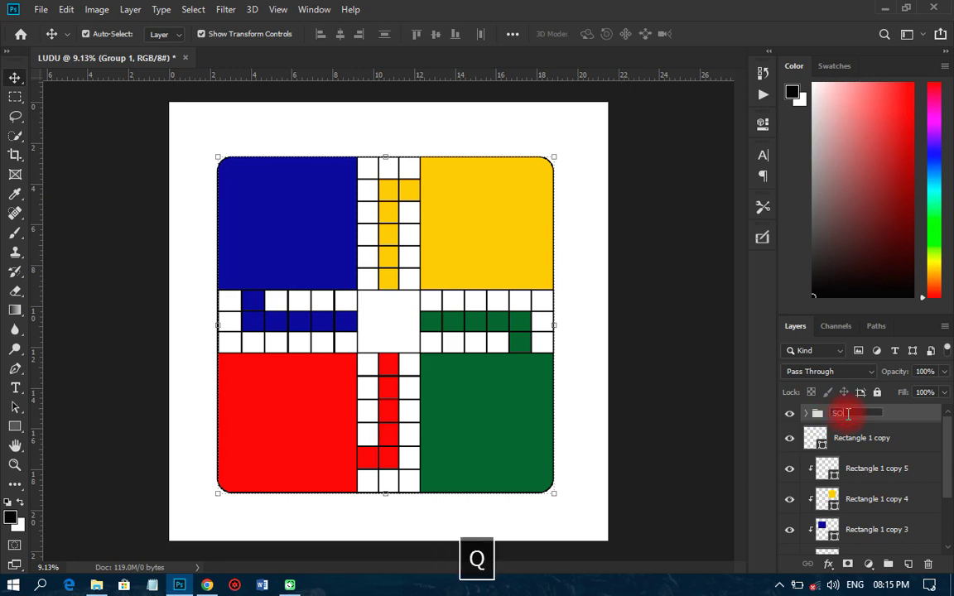
type("UA")
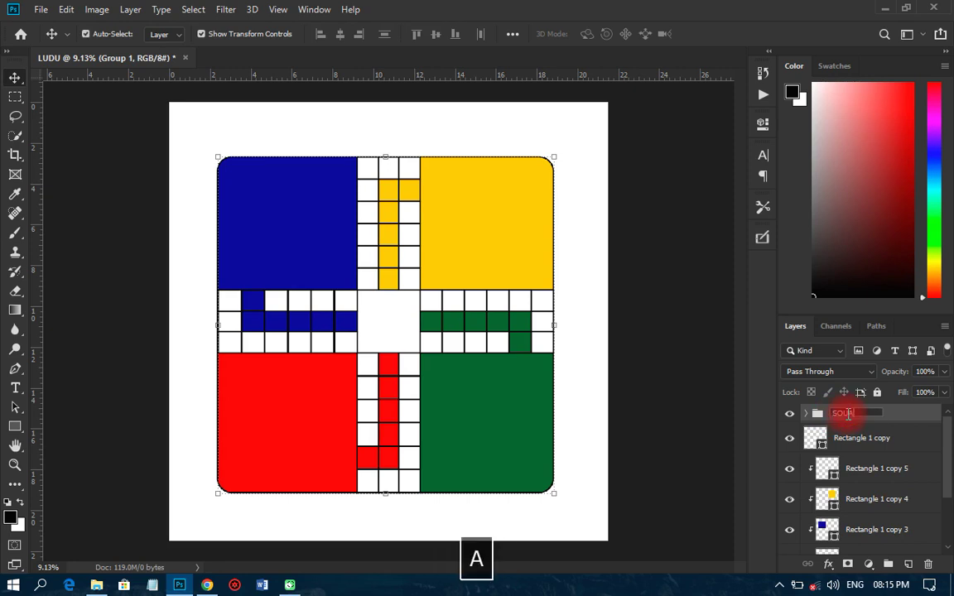
type("RE")
left_click(731, 454)
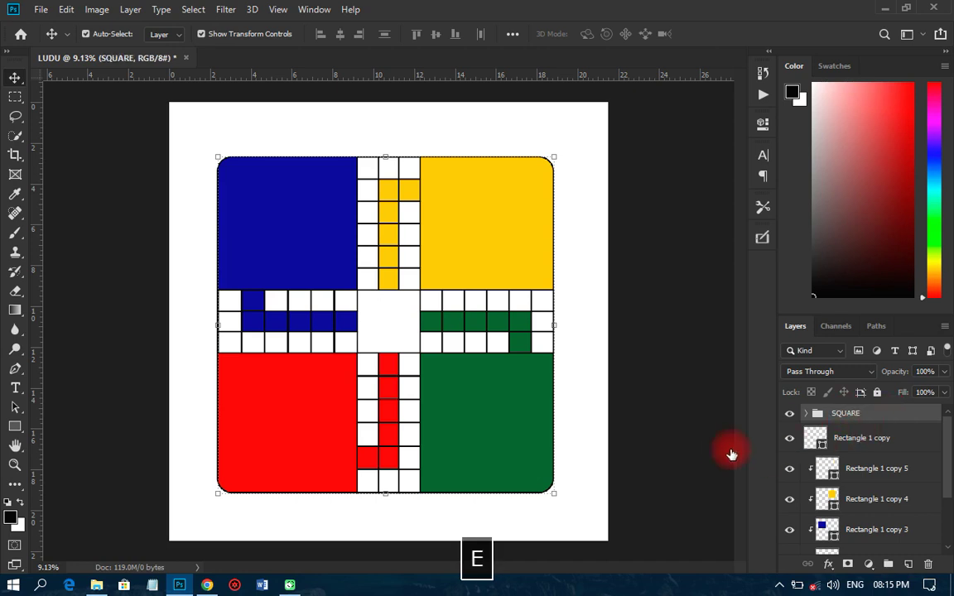
Step: Group all the Rectangle 1 layers above the Background and name the group BG 2
left_click(845, 441)
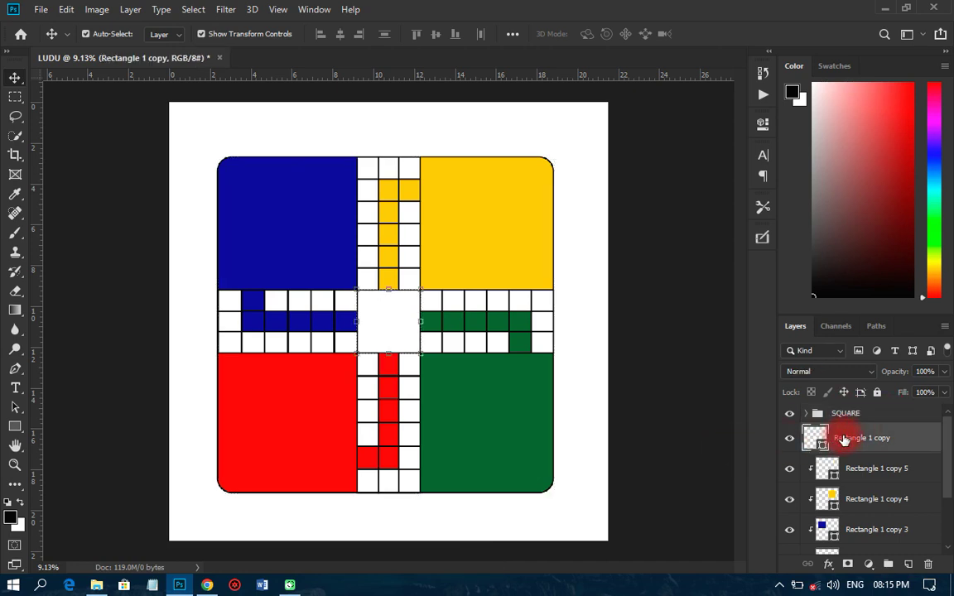
scroll(841, 464, "down", 3)
left_click(852, 517, "shift")
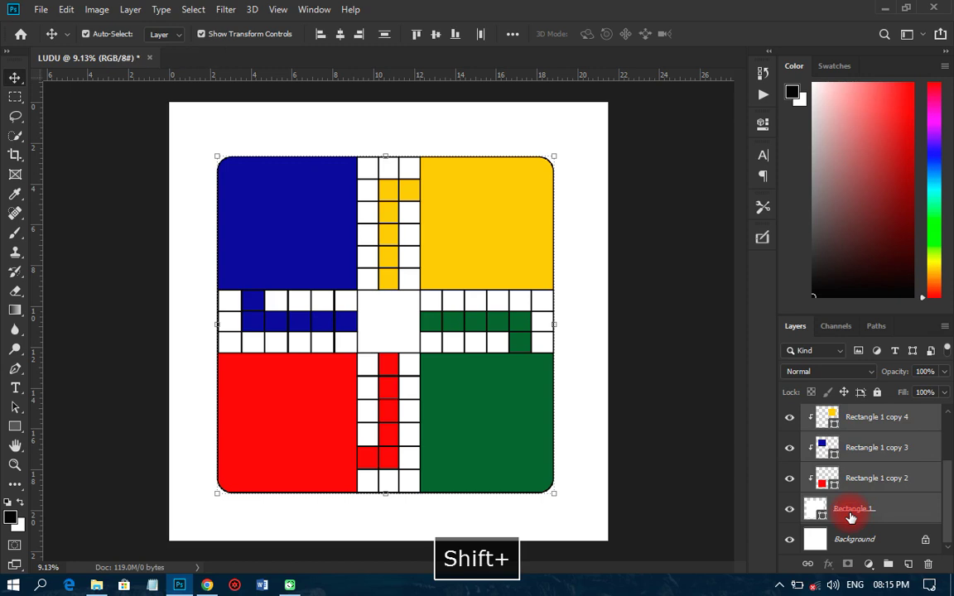
left_click(888, 564)
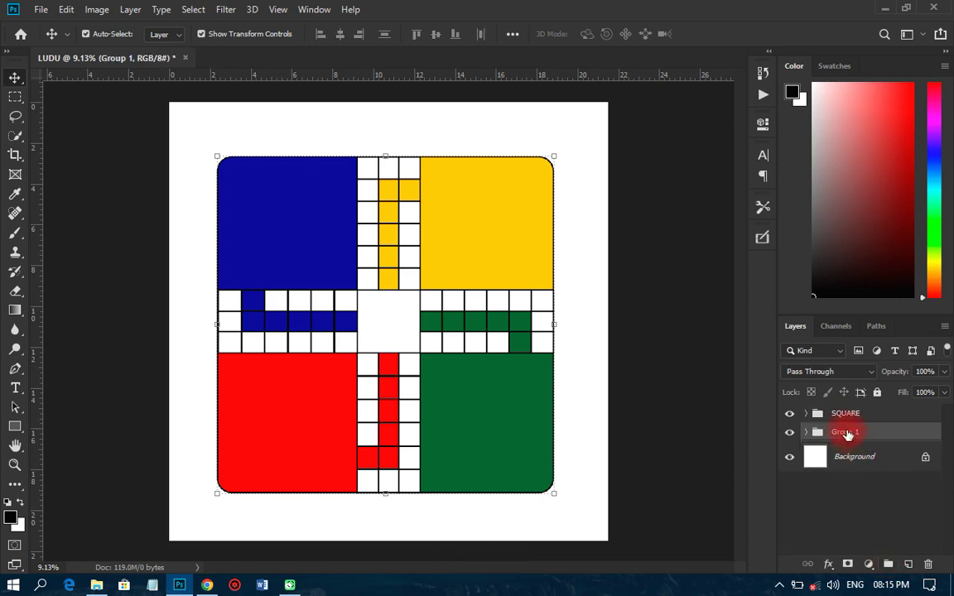
type("B")
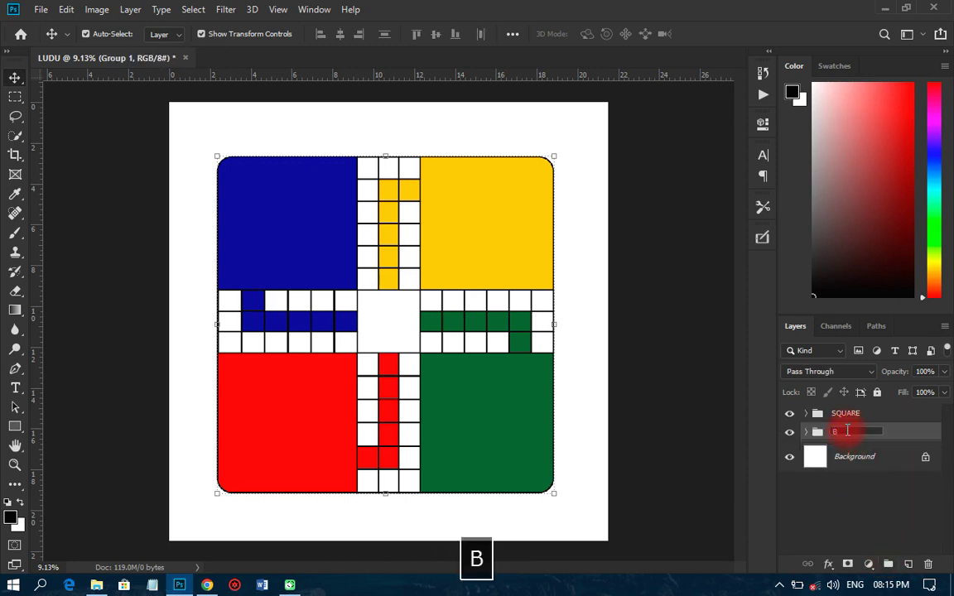
type("G")
key("Return")
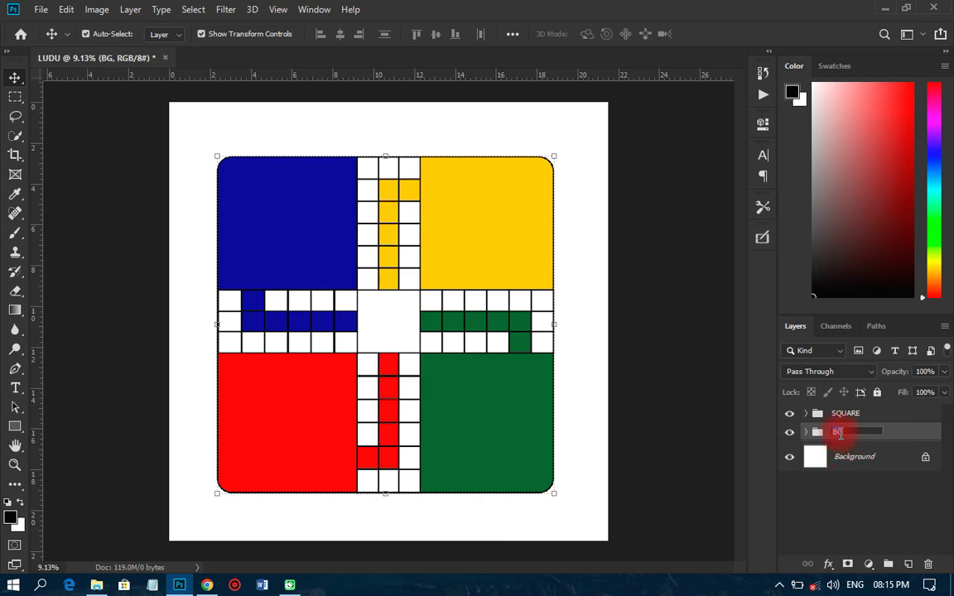
key("space")
key("2")
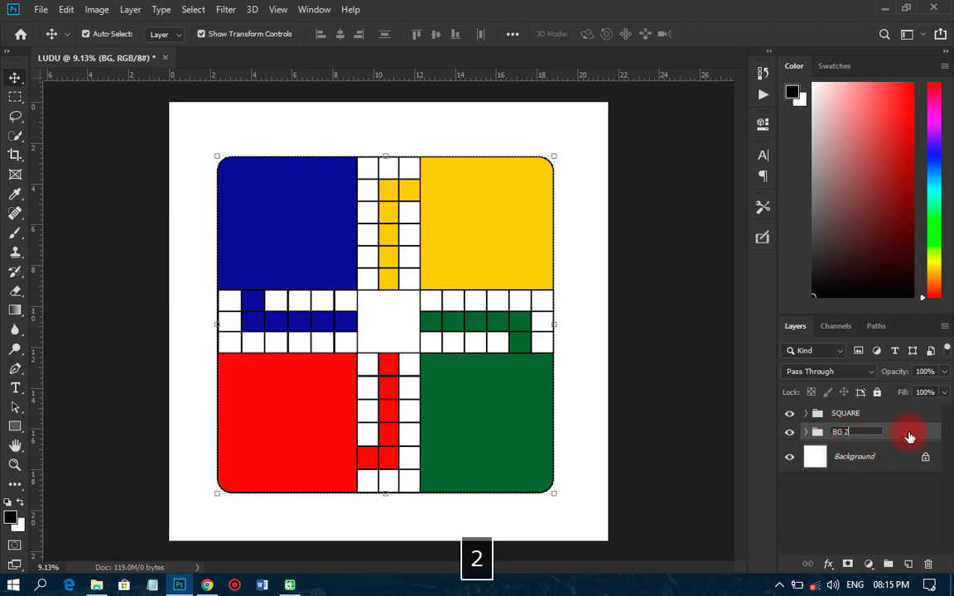
left_click(885, 439)
Step: Lock the BG 2 and SQUARE groups completely and leave nothing selected
left_click(877, 393)
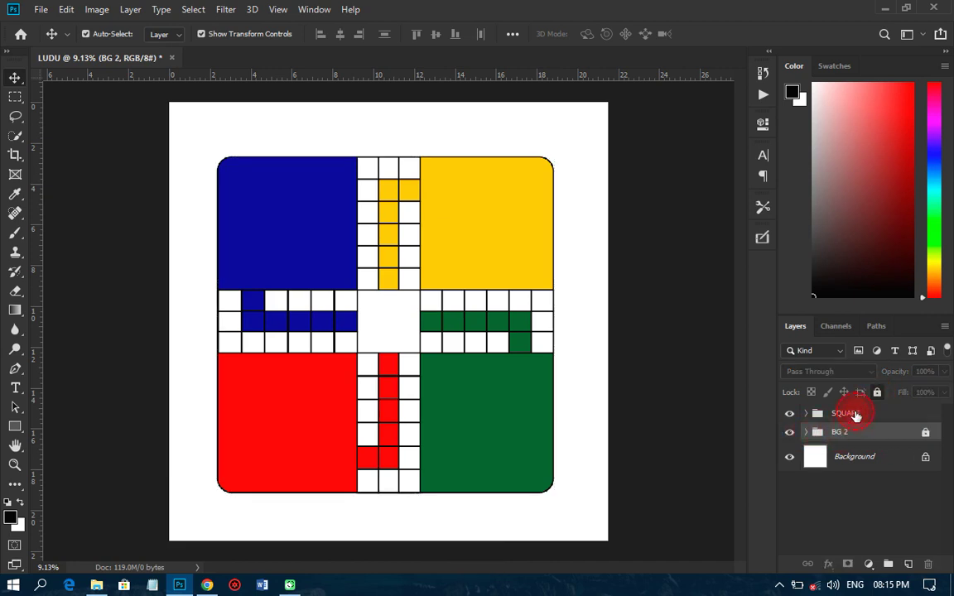
left_click(857, 417)
left_click(877, 393)
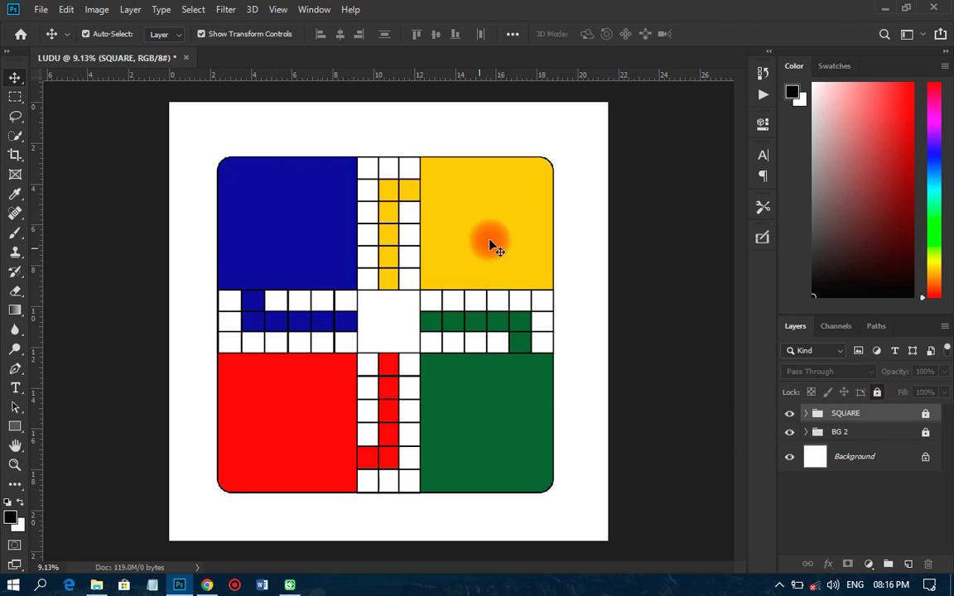
left_click(490, 259)
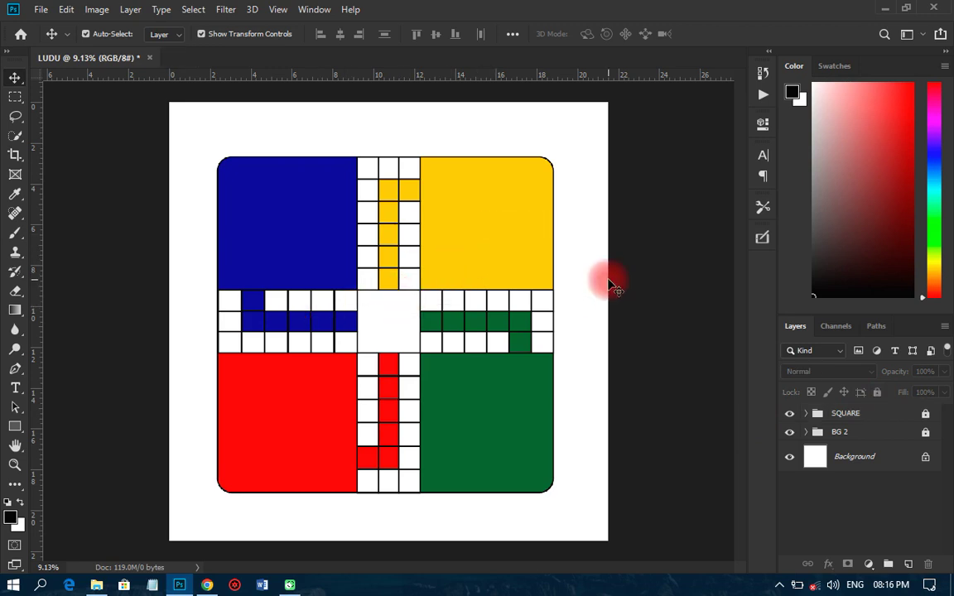
Step: Draw a white square of about 1513 px per side without a stroke inside the red corner square and deselect it
scroll(511, 439, "up", 1)
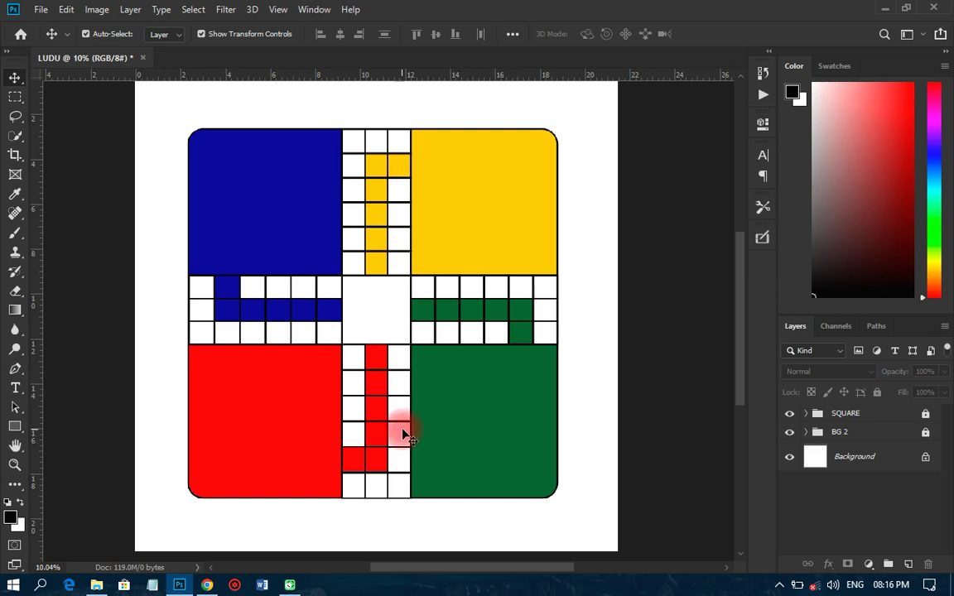
left_click(15, 427)
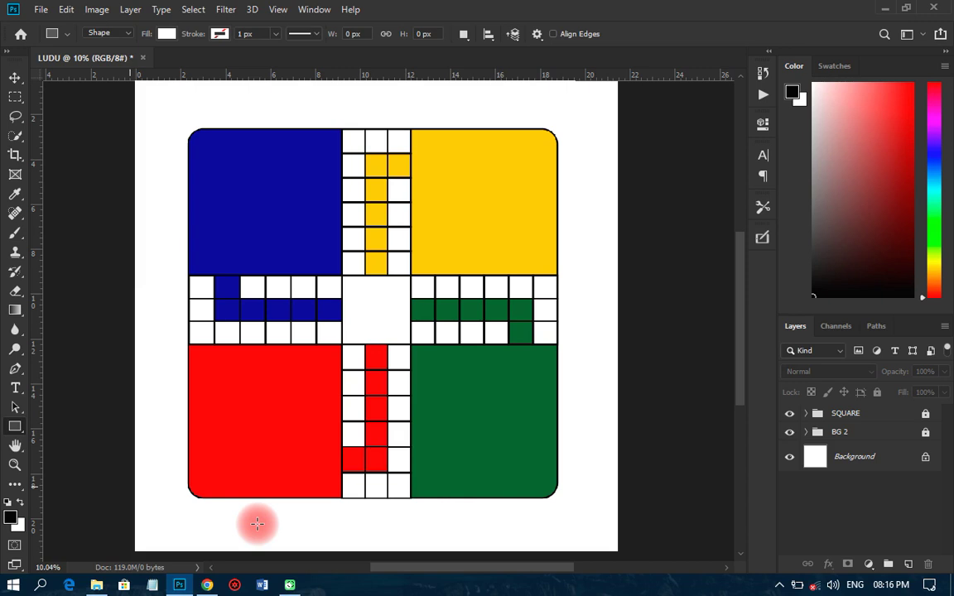
left_click_drag(208, 368, 322, 484)
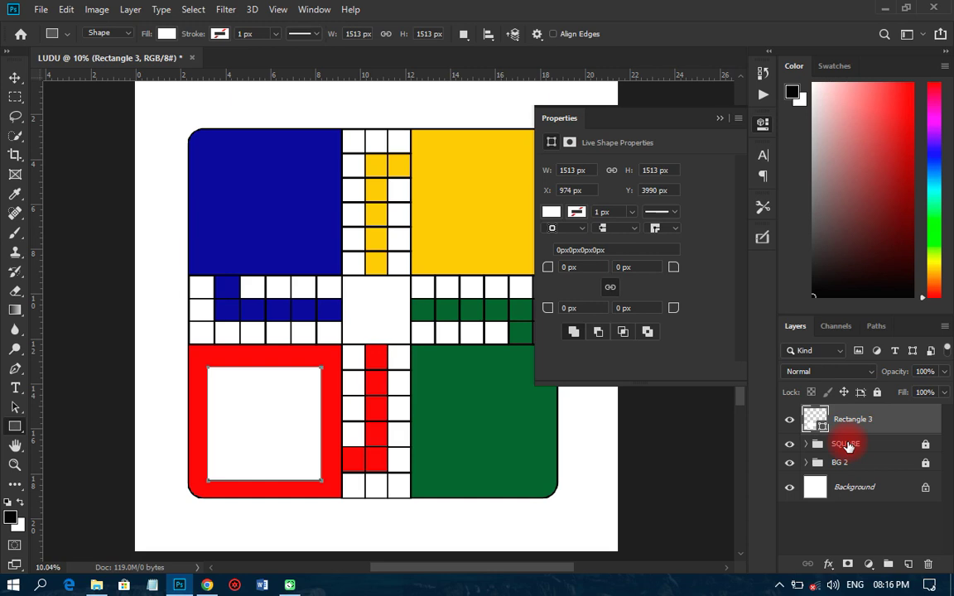
key("v")
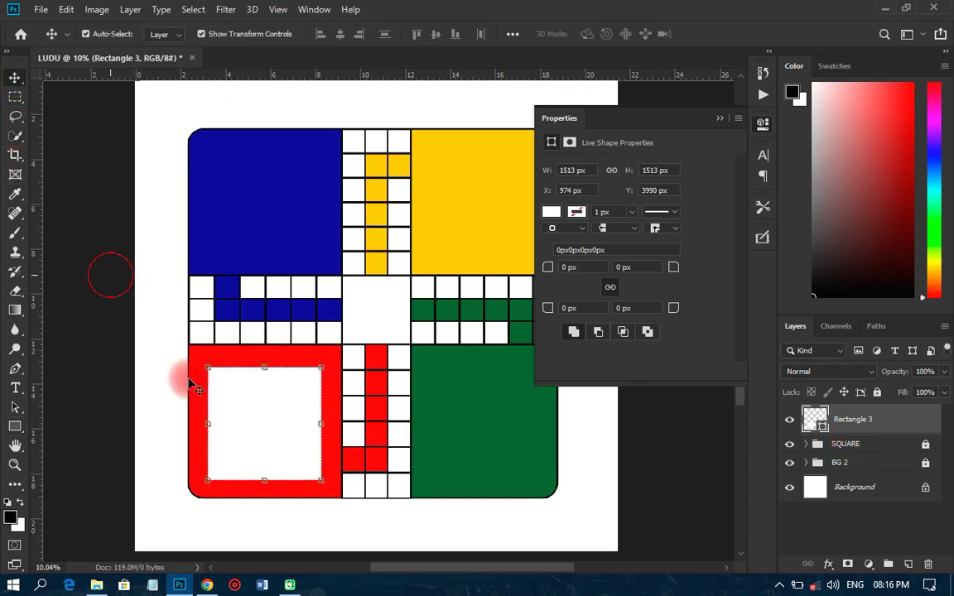
left_click(212, 368)
Step: Place the man's portrait from the CUSTOM LUDU GAME DESIGN folder as a linked image, scaled to about 13% over the red corner's white square
left_click(41, 9)
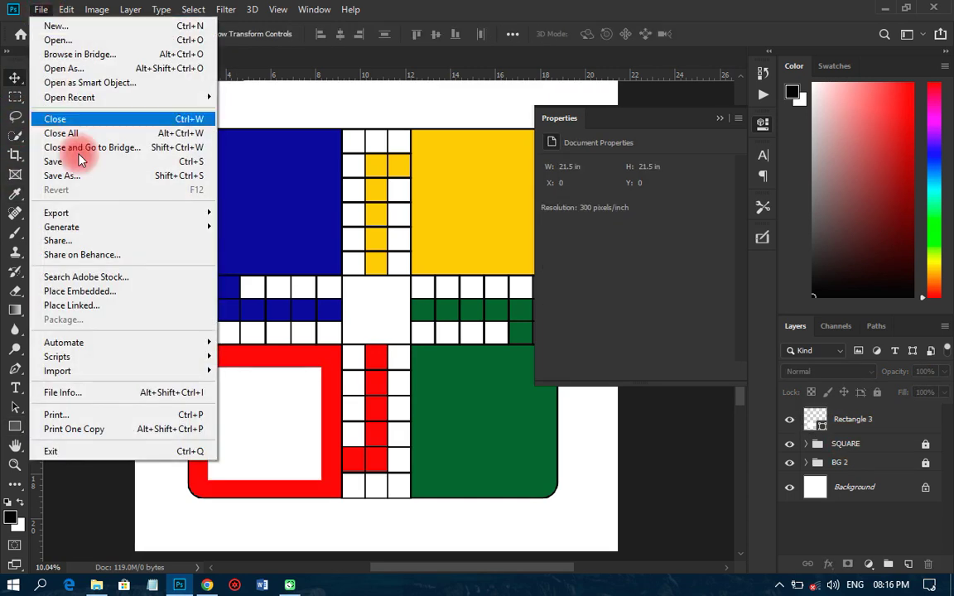
left_click(76, 305)
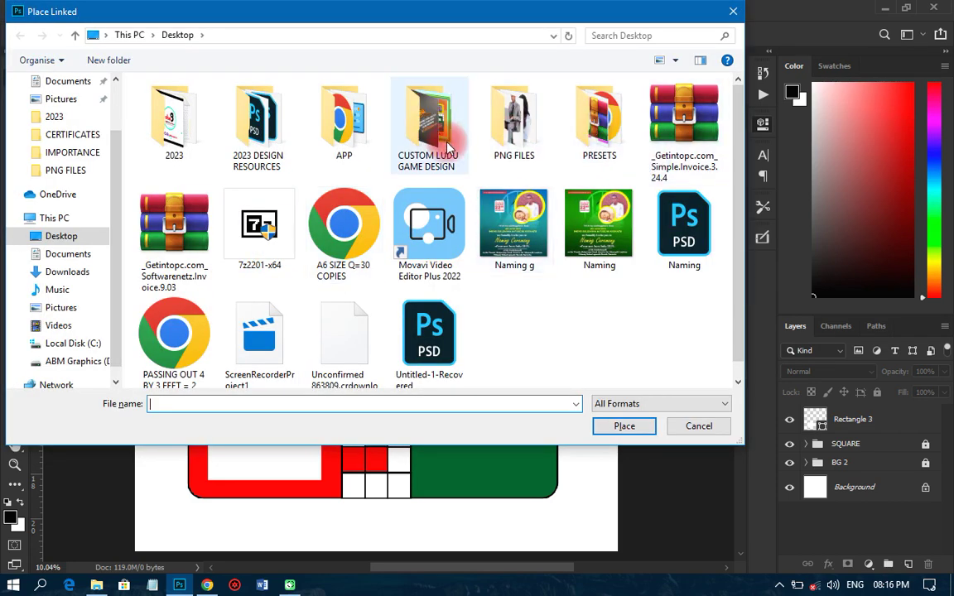
double_click(448, 146)
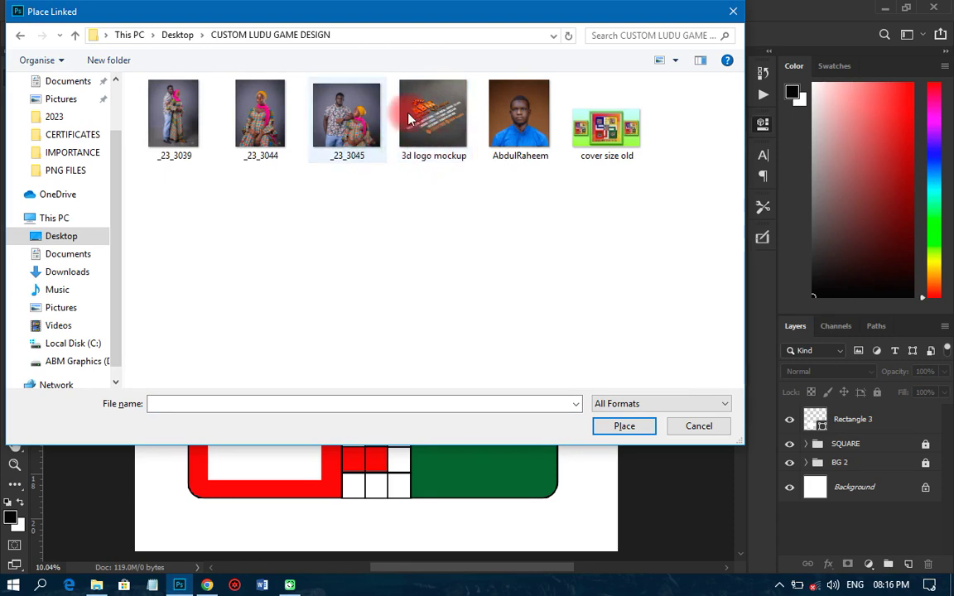
left_click(516, 129)
double_click(516, 128)
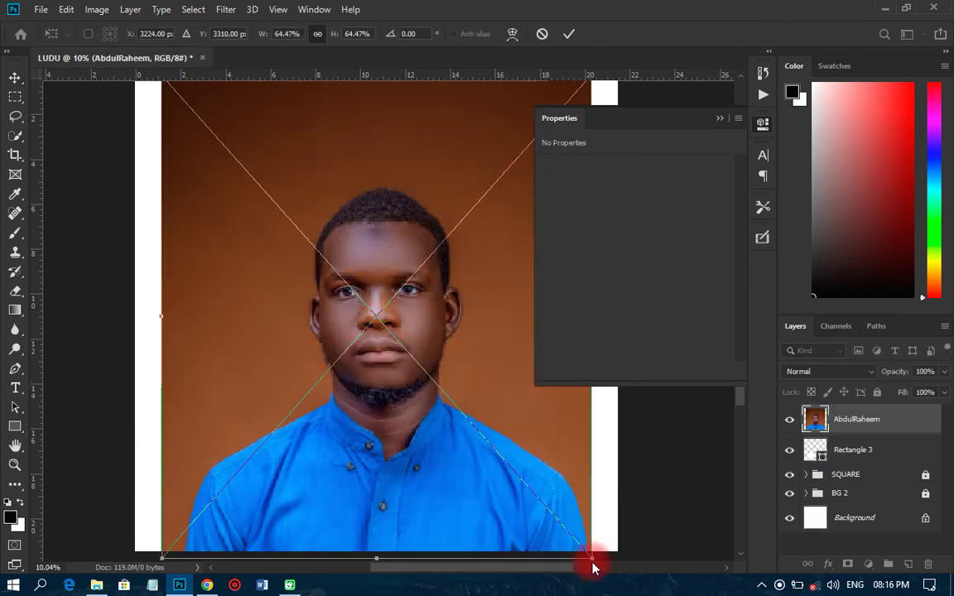
left_click_drag(593, 565, 264, 461)
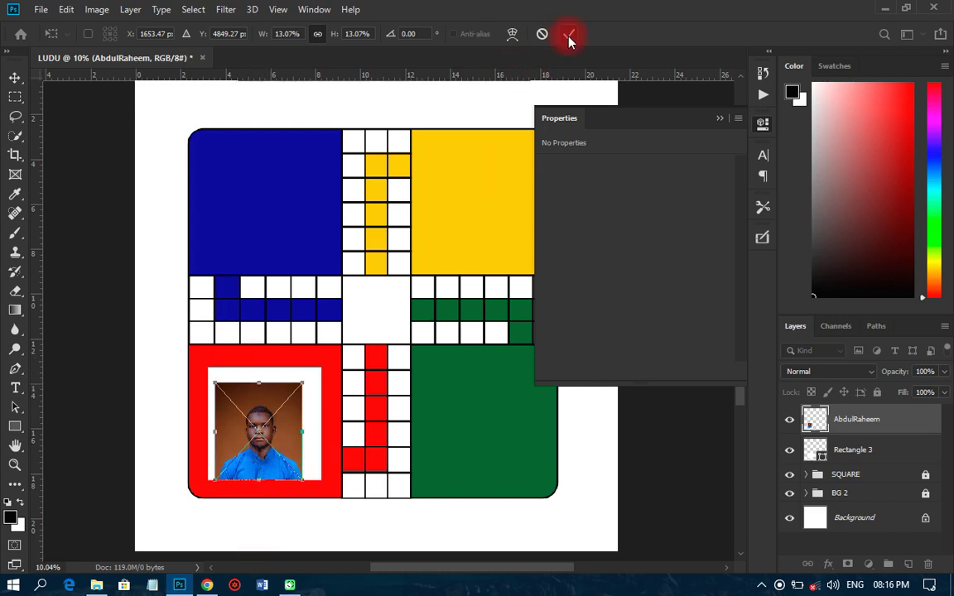
Step: Clip the portrait to the red corner's white square, enlarge it to about 20% and centre it so it fills the square
left_click(845, 421)
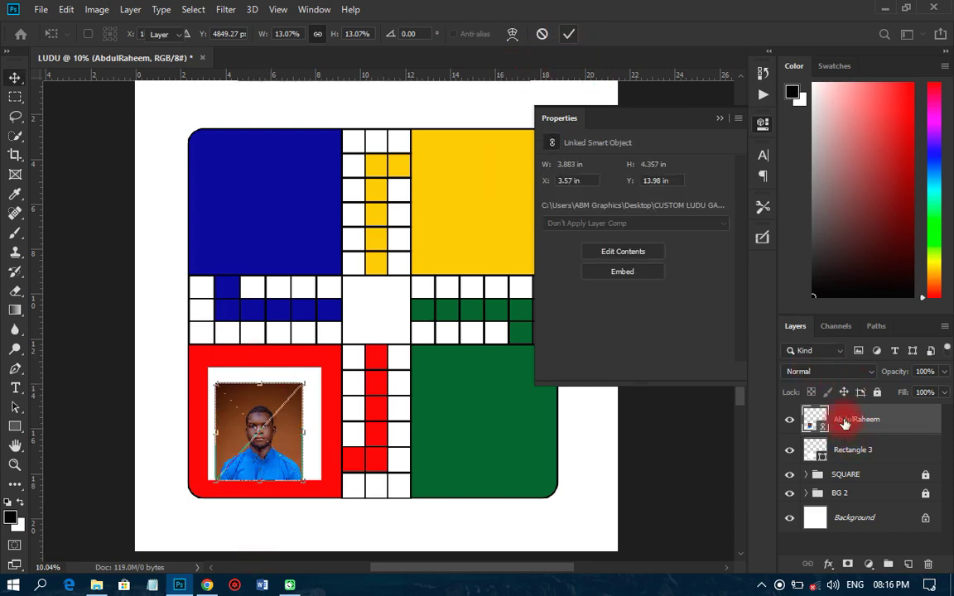
right_click(843, 421)
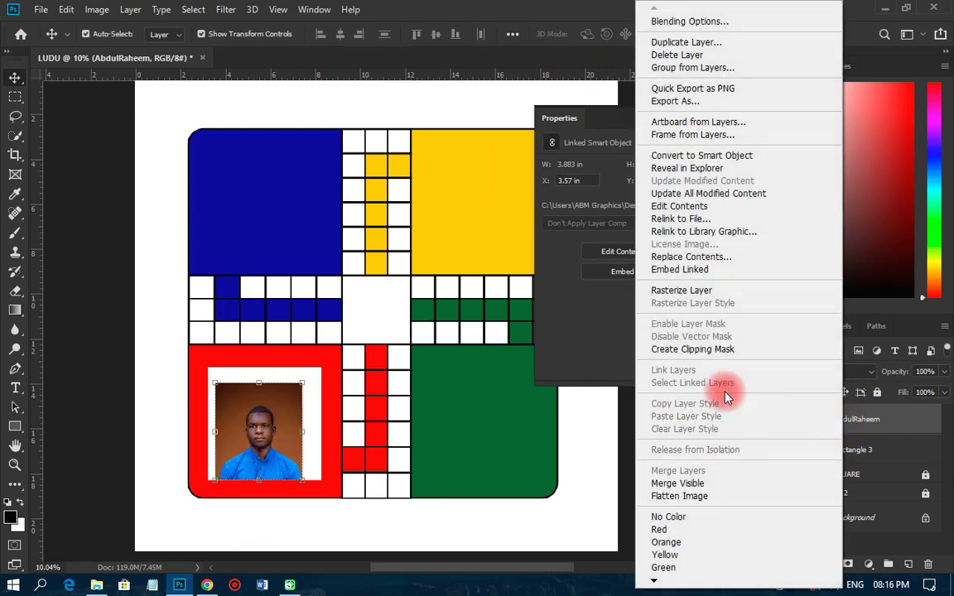
left_click(697, 351)
left_click_drag(302, 383, 327, 358)
key("Return")
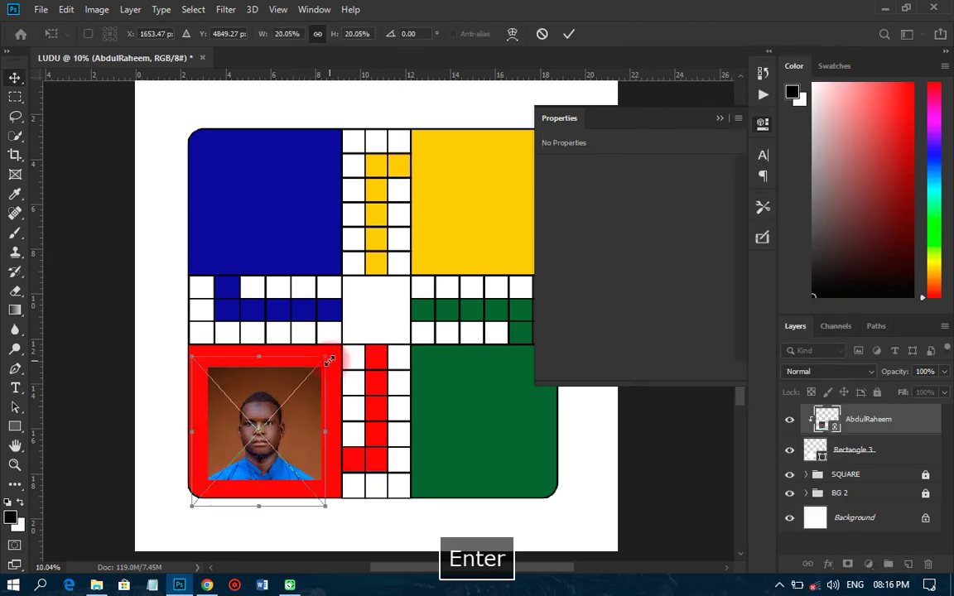
mouse_move(265, 431)
left_mouse_down()
mouse_move(249, 419)
mouse_move(277, 430)
left_mouse_up()
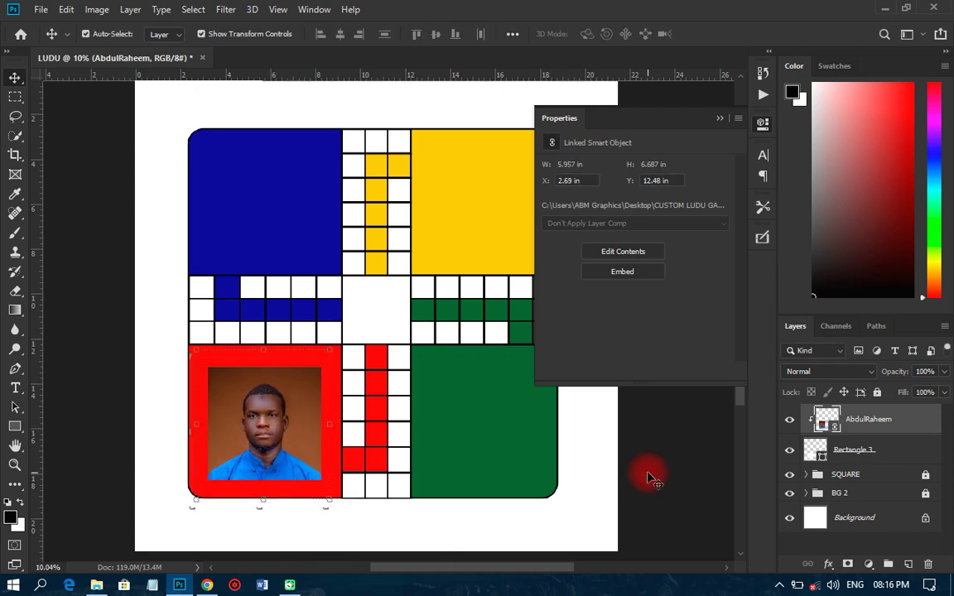
Step: Duplicate the white square with its portrait into the middle of the blue corner and delete the copied portrait
left_click(871, 451, "shift")
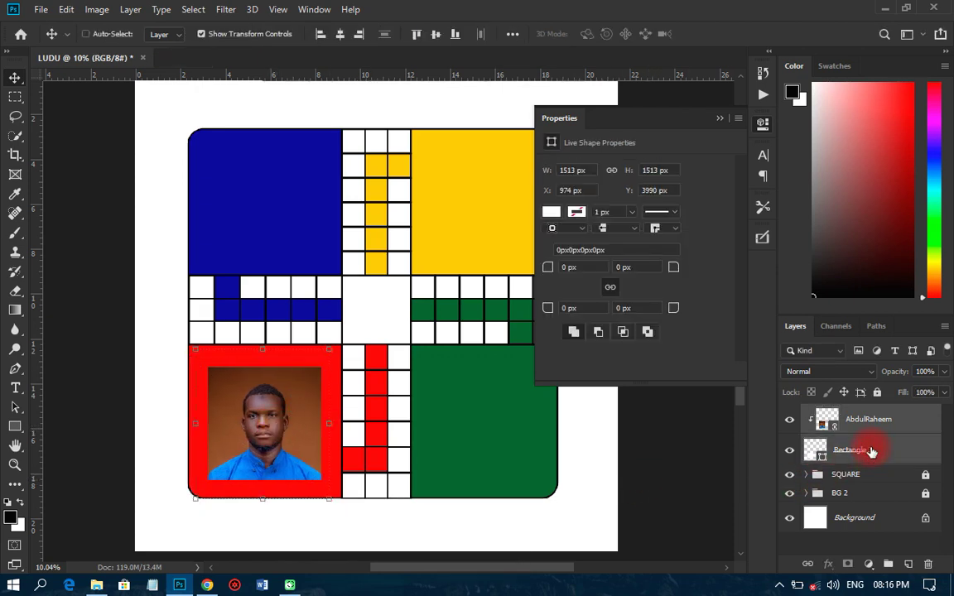
key("ctrl+j")
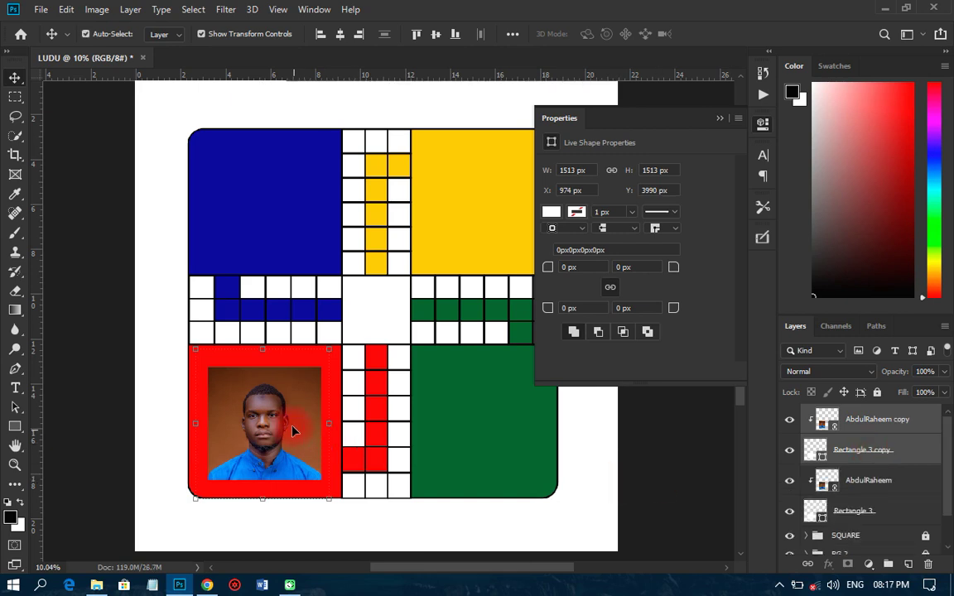
left_click_drag(267, 388, 290, 207)
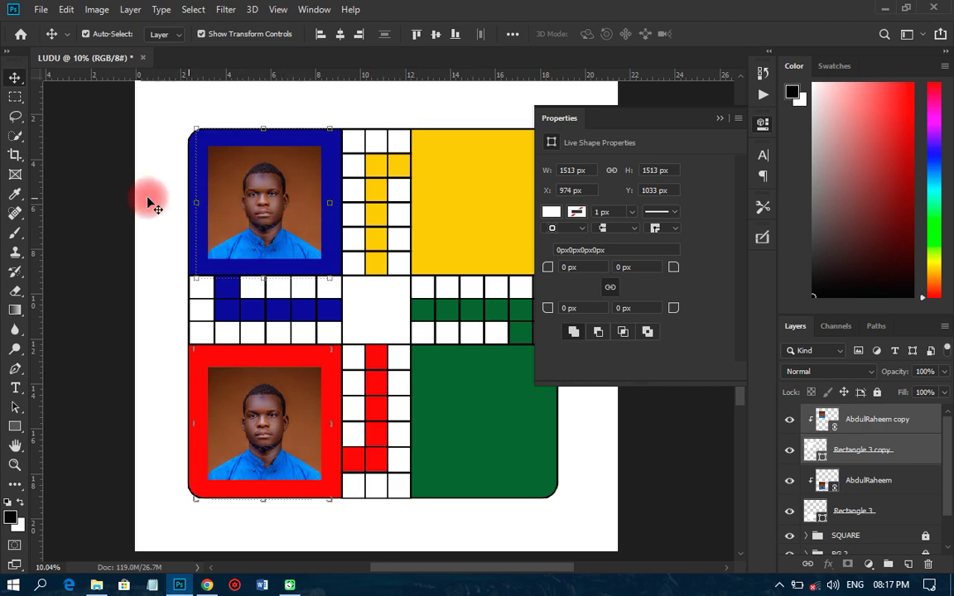
left_click(85, 206)
left_click(303, 205)
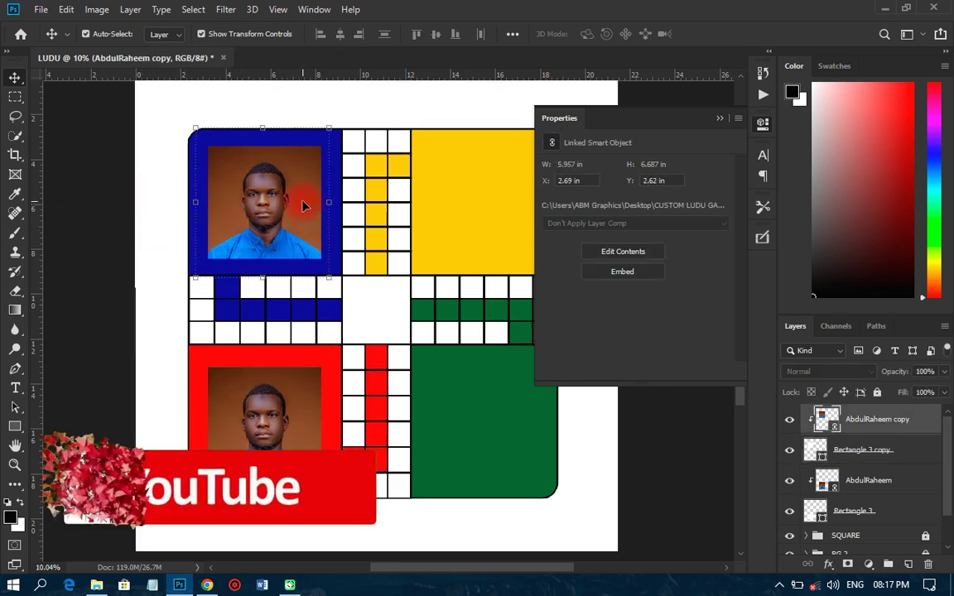
key("Delete")
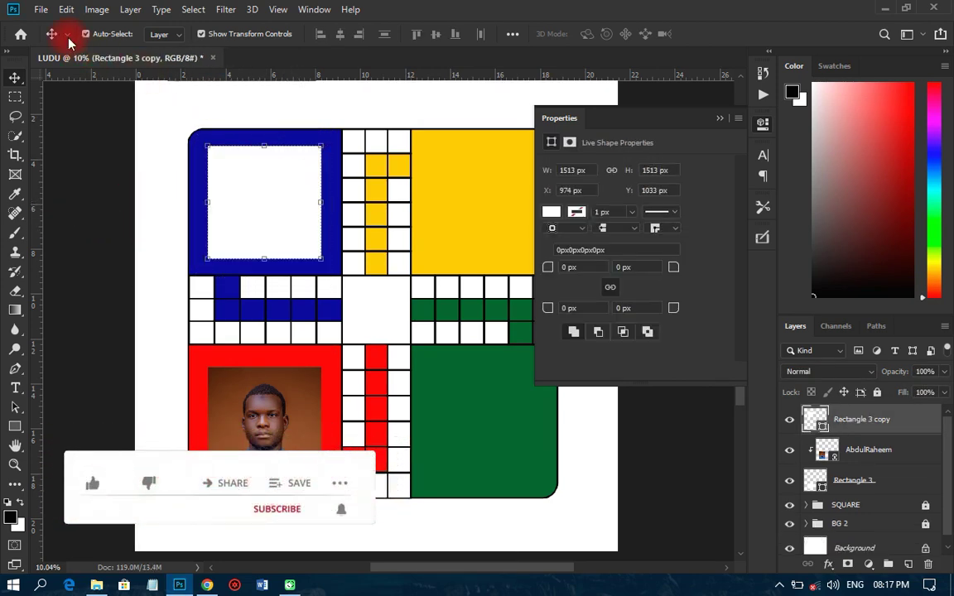
Step: Place _23_3044 as a linked image, scaled to about 28% over the blue corner's white square
left_click(41, 10)
left_click(71, 305)
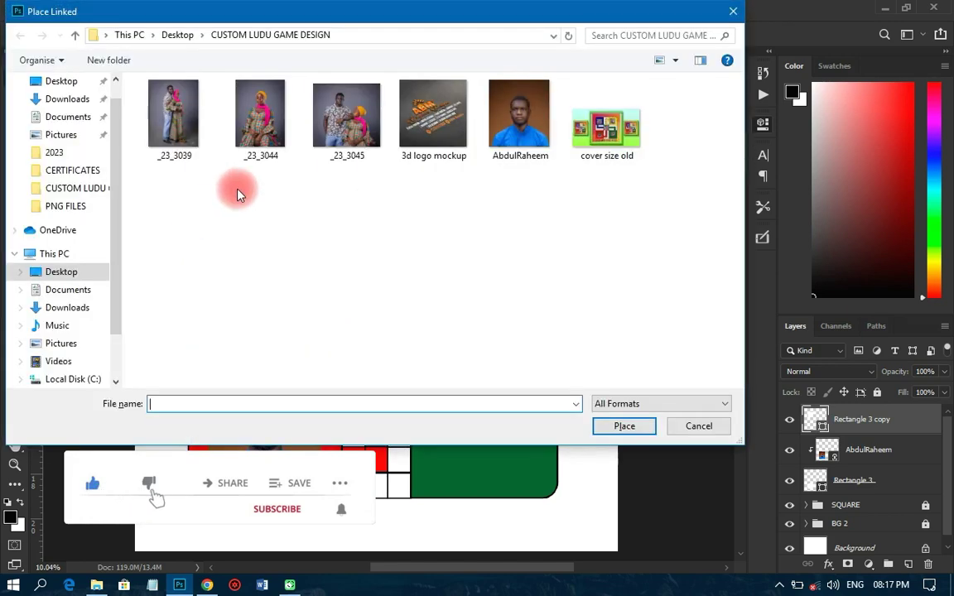
double_click(264, 115)
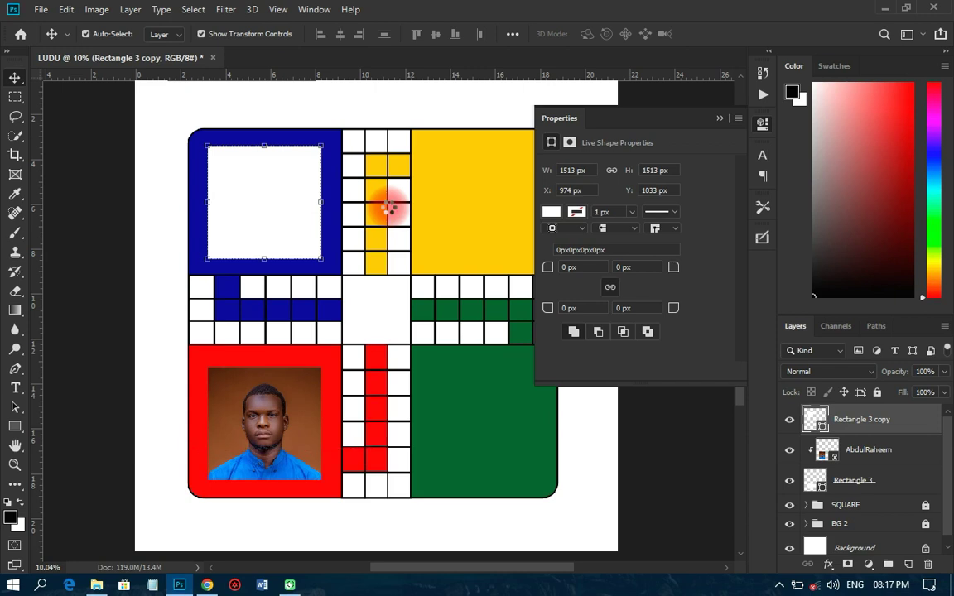
key("ctrl+t")
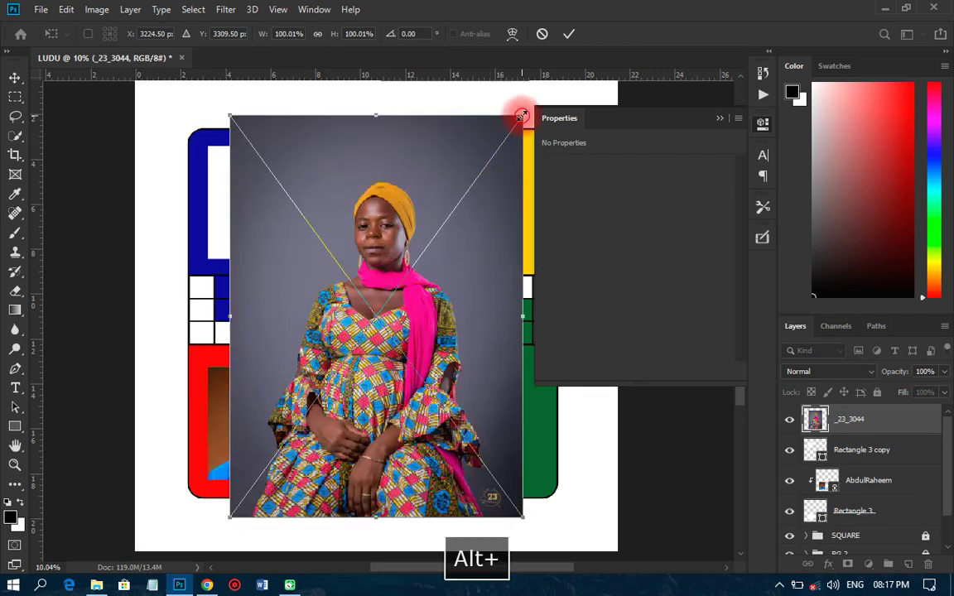
left_click_drag(518, 116, 249, 191)
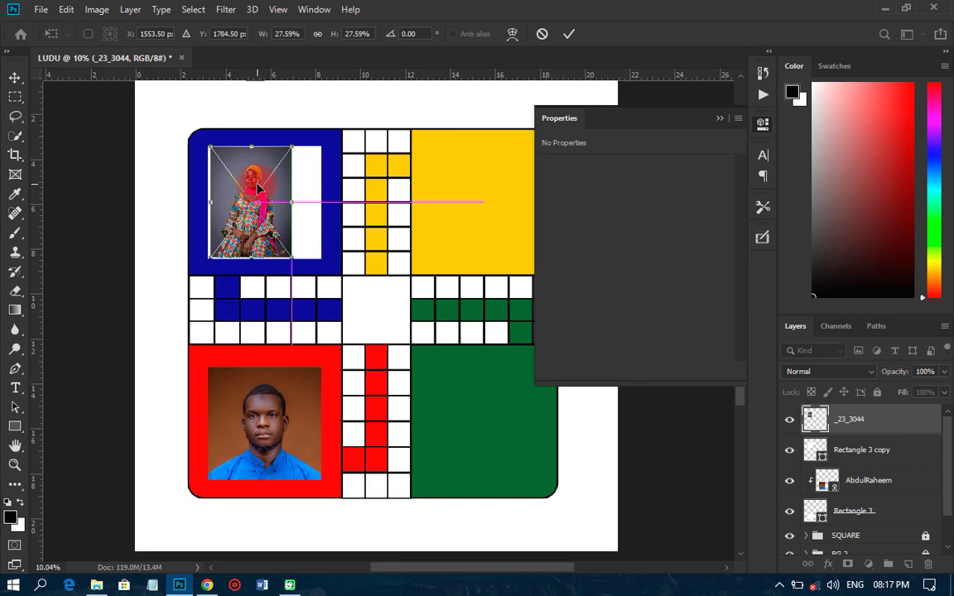
Step: Rotate the _23_3044 photo 90° clockwise and commit its placement
right_click(256, 188)
left_click(338, 324)
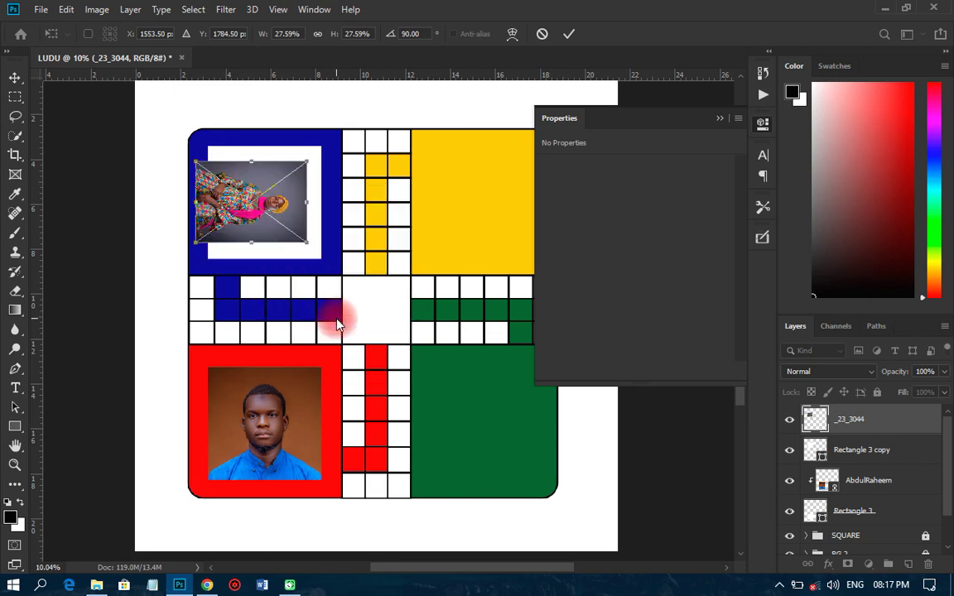
left_click(569, 33)
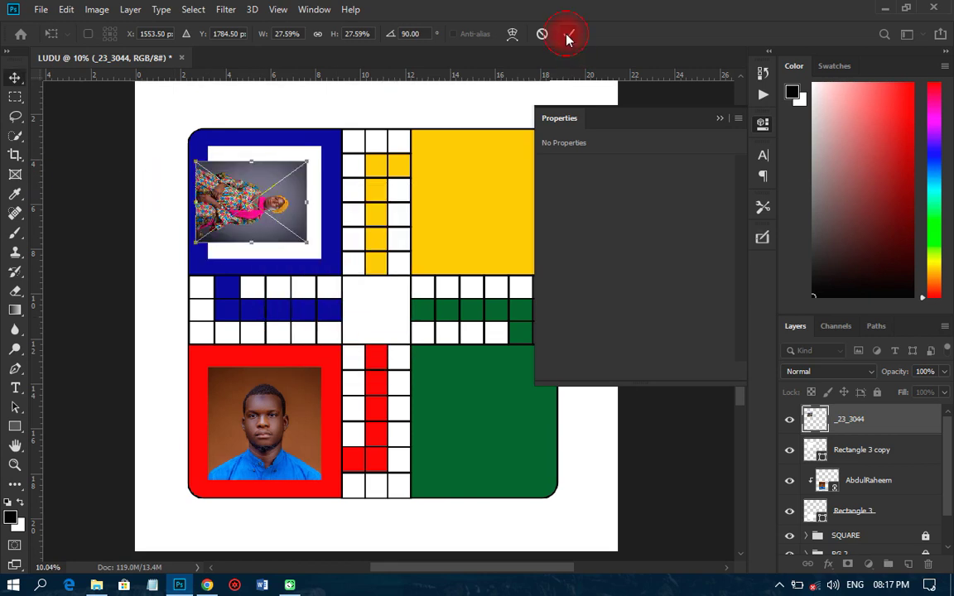
double_click(303, 166)
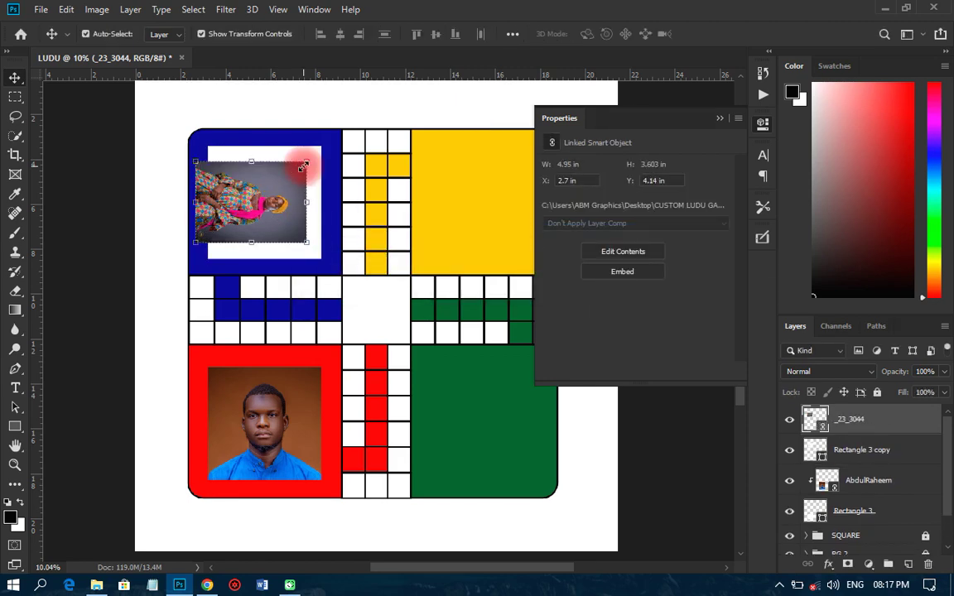
Step: Rasterize the _23_3044 layer and clip it to the blue corner's white square
right_click(876, 415)
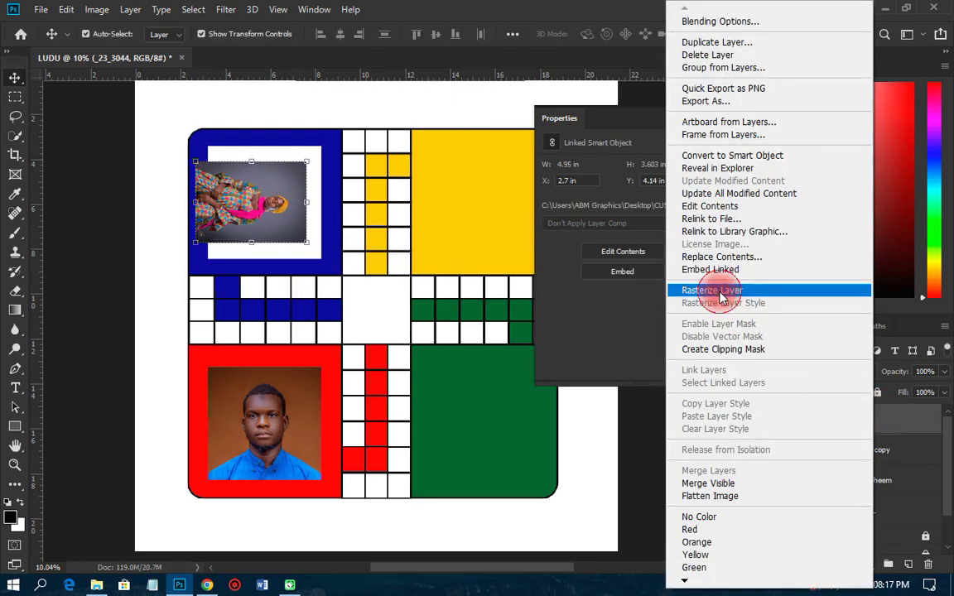
left_click(733, 289)
right_click(864, 424)
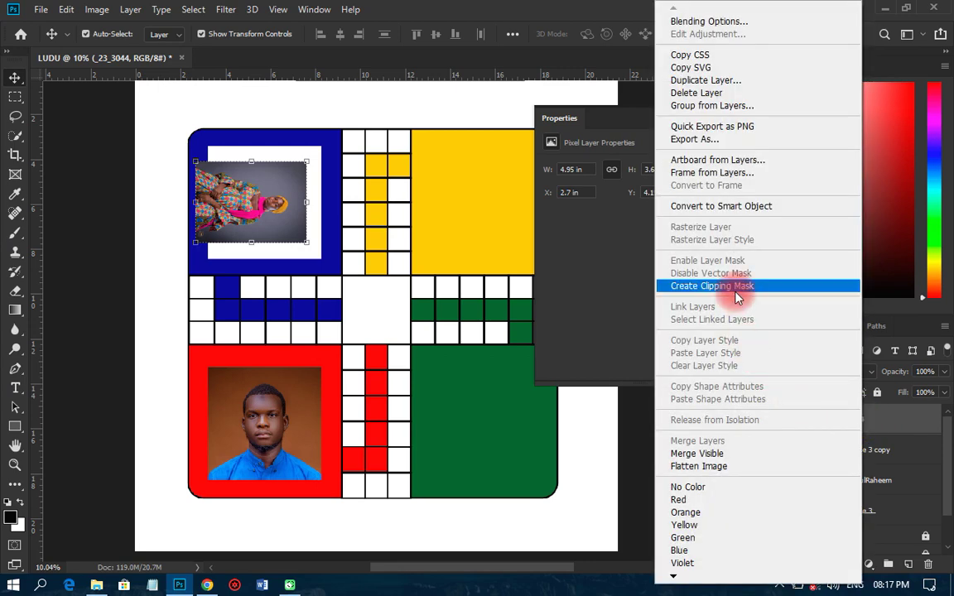
left_click(736, 286)
Step: Enlarge the clipped _23_3044 photo to fill the blue corner's white square and hide the Properties display
left_click_drag(307, 162, 348, 135)
key("Return")
left_click(762, 125)
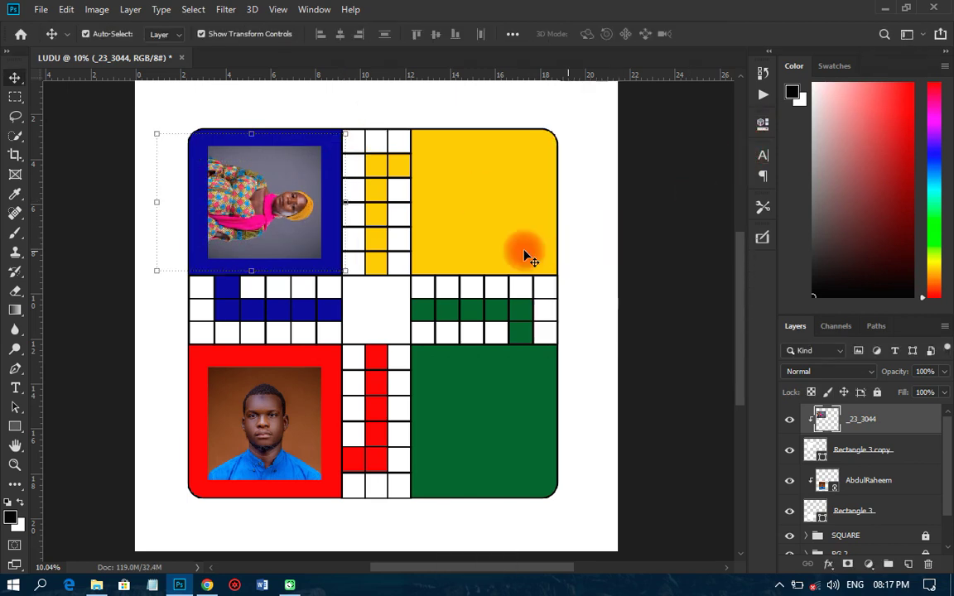
Step: Duplicate the blue corner's white square with its photo into the middle of the yellow corner and delete the copied photo
left_click(862, 454, "shift")
key("ctrl+j")
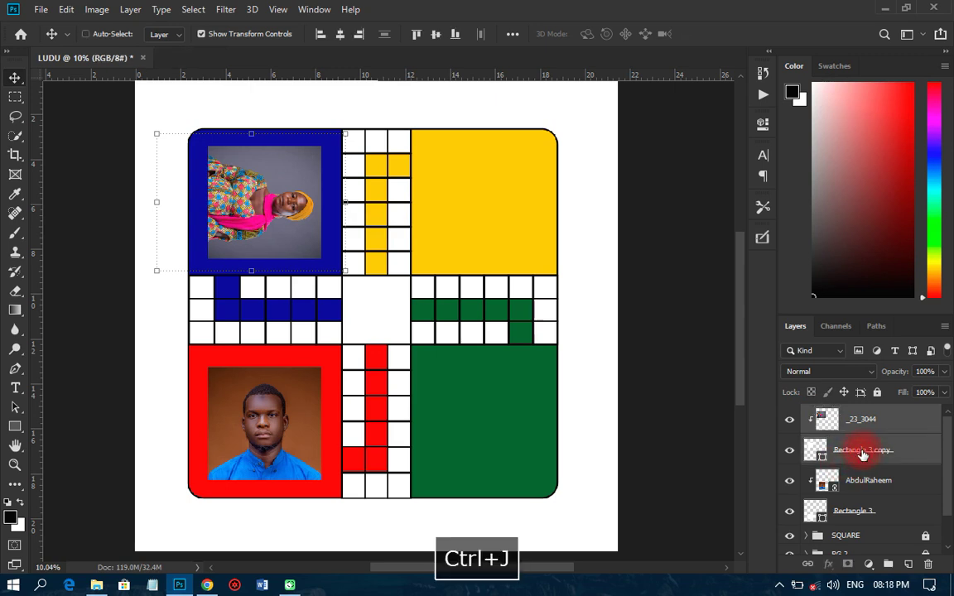
left_click_drag(267, 223, 490, 213)
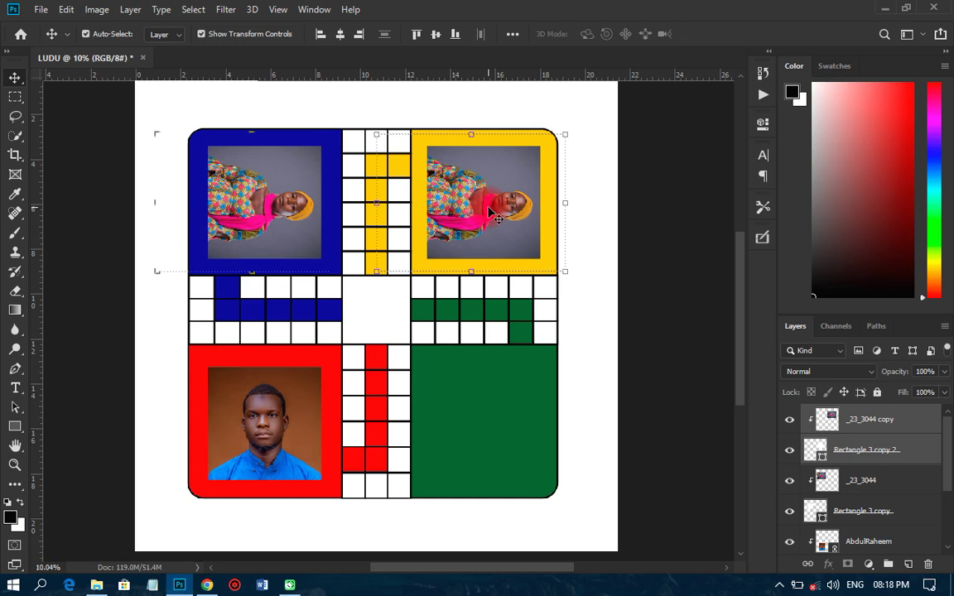
left_click(716, 227)
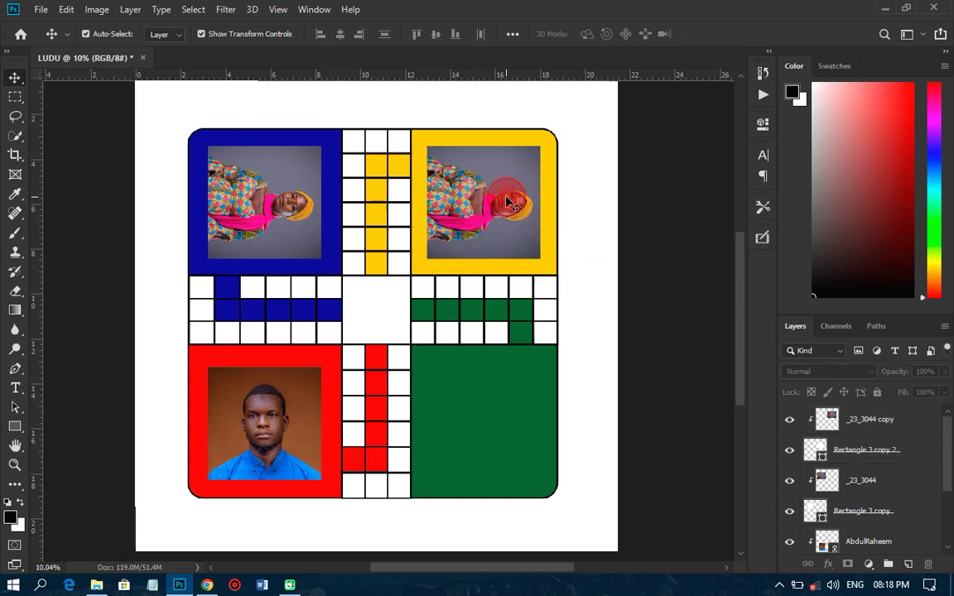
left_click(507, 200)
key("Delete")
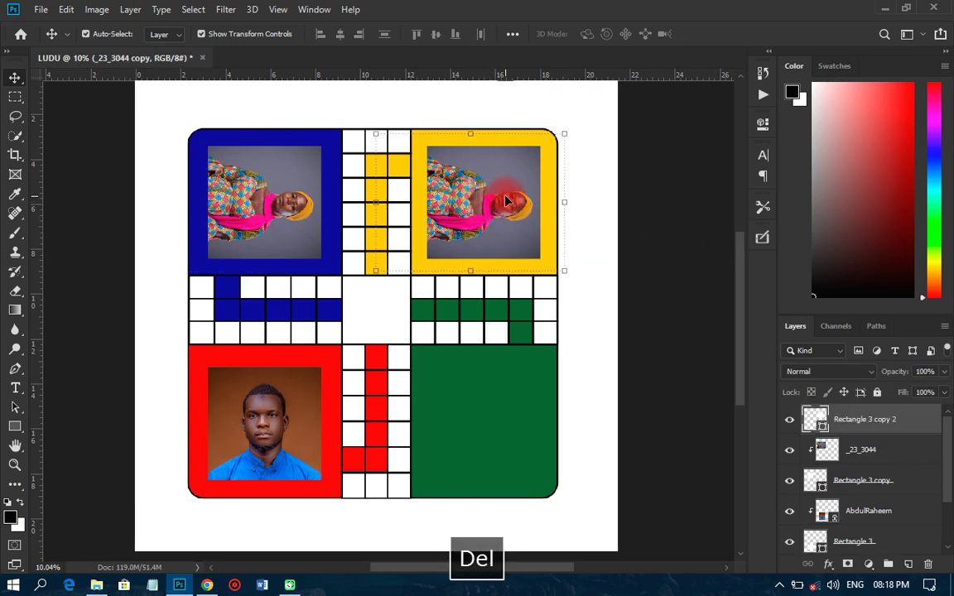
Step: Place _23_3039 as a linked image and turn it upside down with two 90° clockwise rotations
left_click(40, 9)
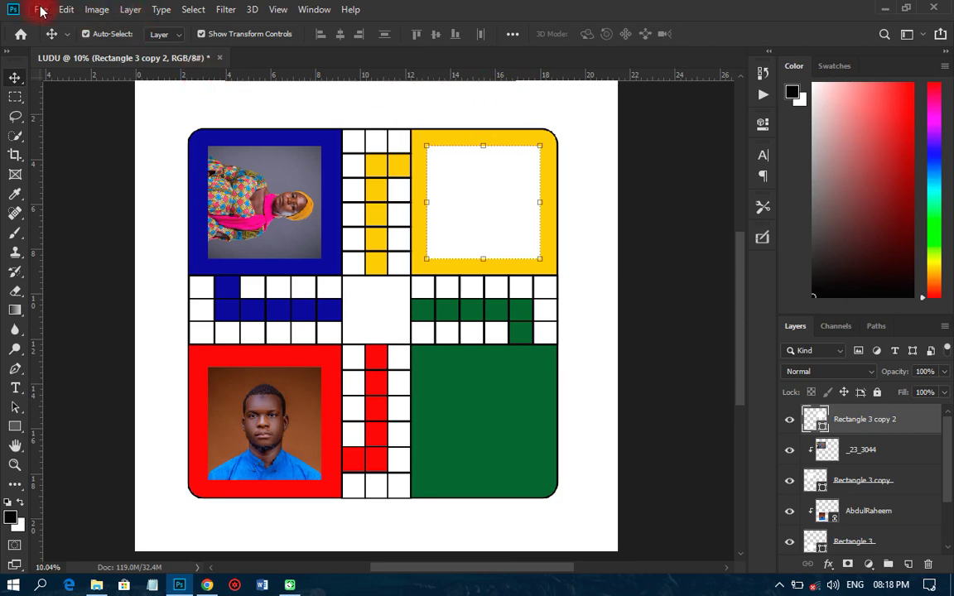
left_click(62, 276)
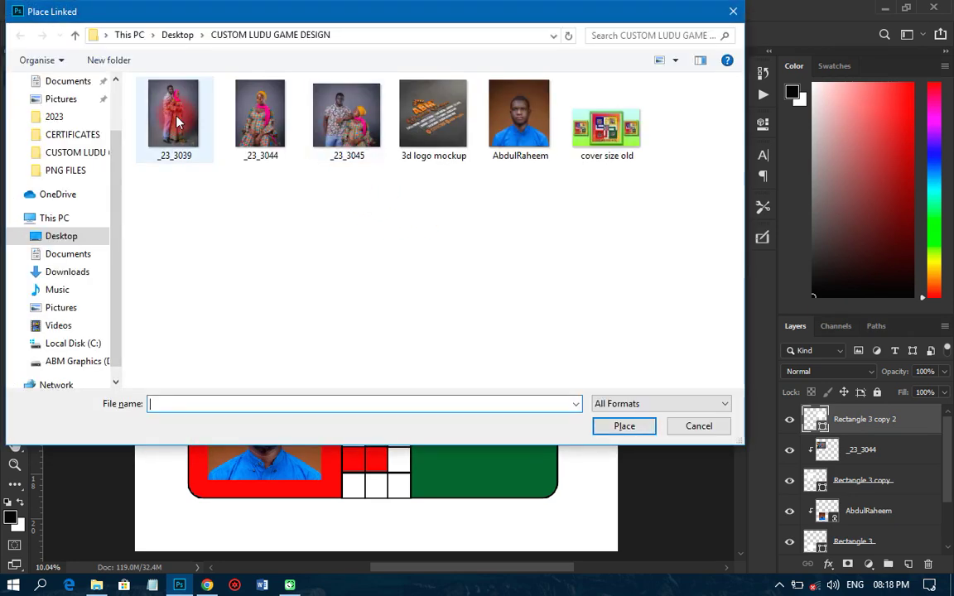
double_click(175, 121)
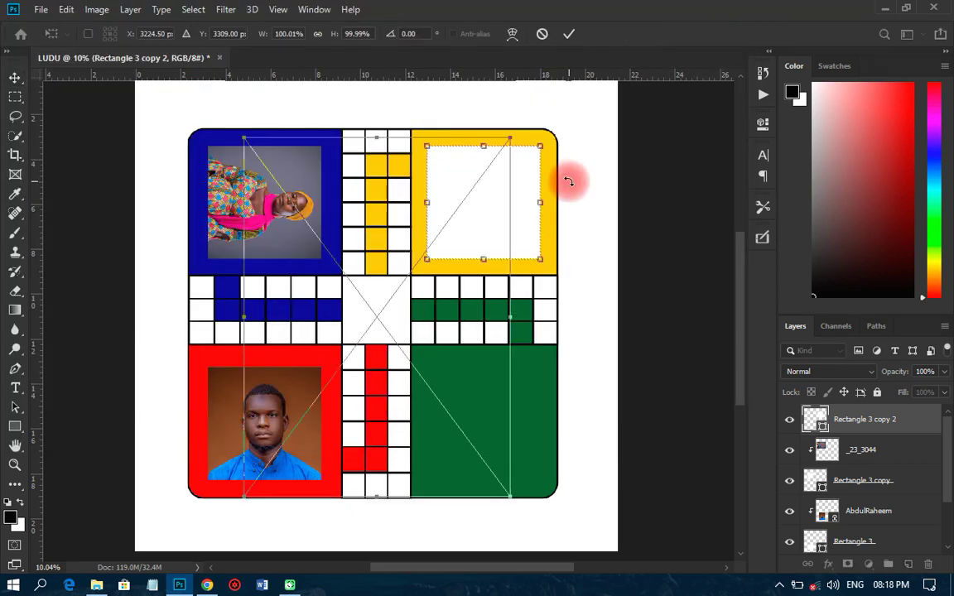
right_click(487, 191)
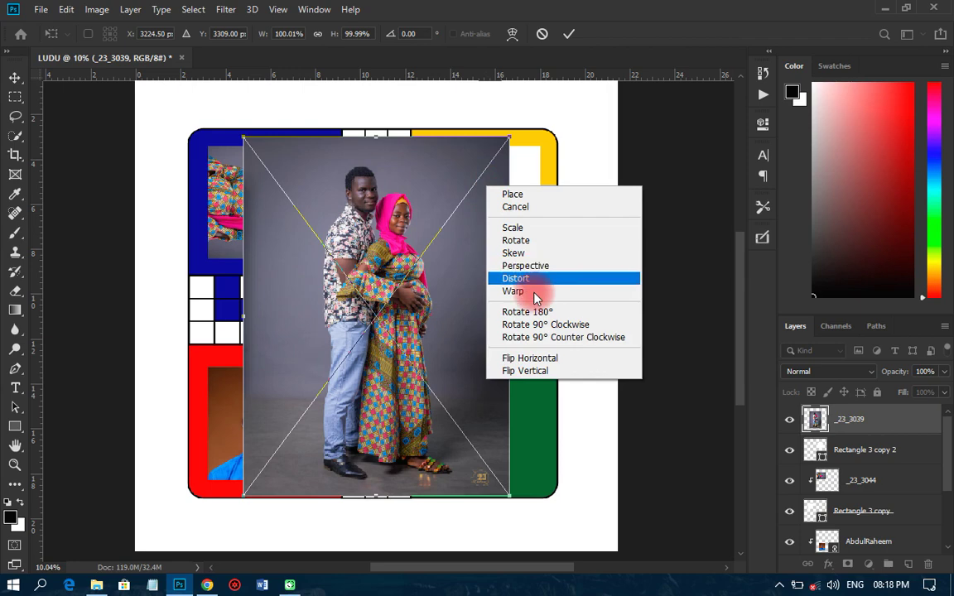
left_click(545, 325)
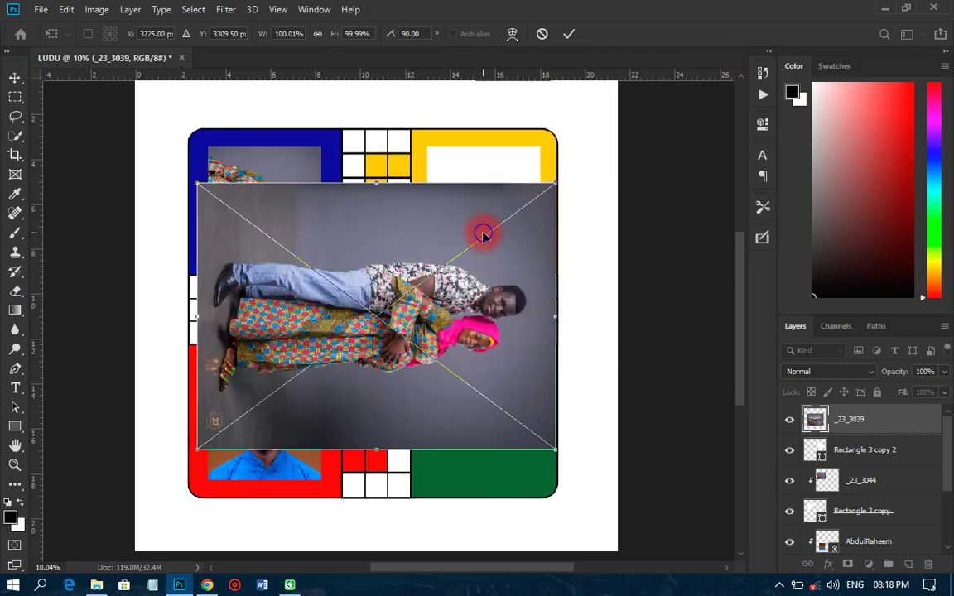
right_click(484, 237)
left_click(554, 369)
Step: Scale the _23_3039 photo to about 46%, centre it over the yellow corner's white square and commit its placement
left_click_drag(449, 223, 533, 182)
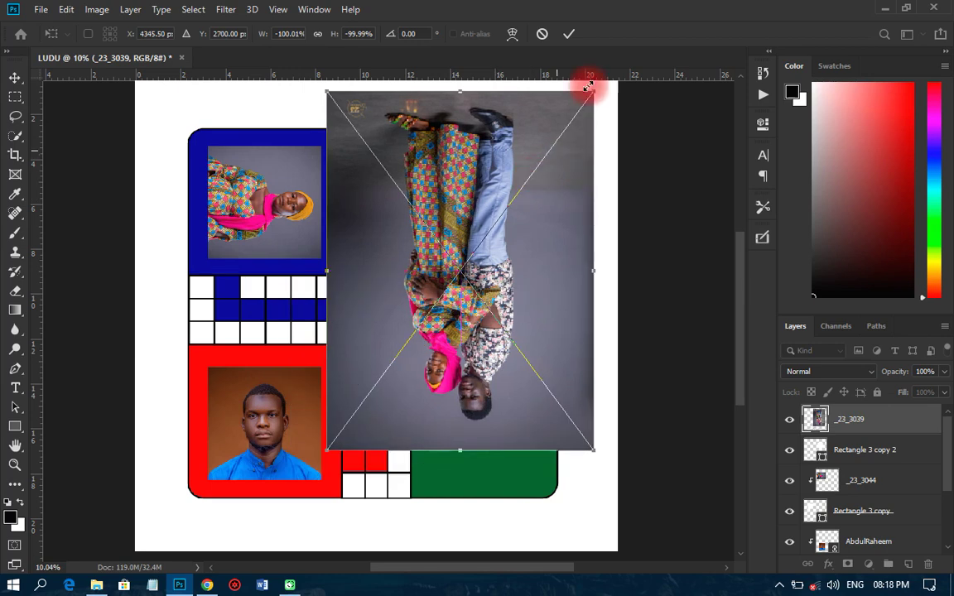
left_click_drag(590, 85, 522, 189)
left_click_drag(468, 203, 497, 132)
left_click(852, 421)
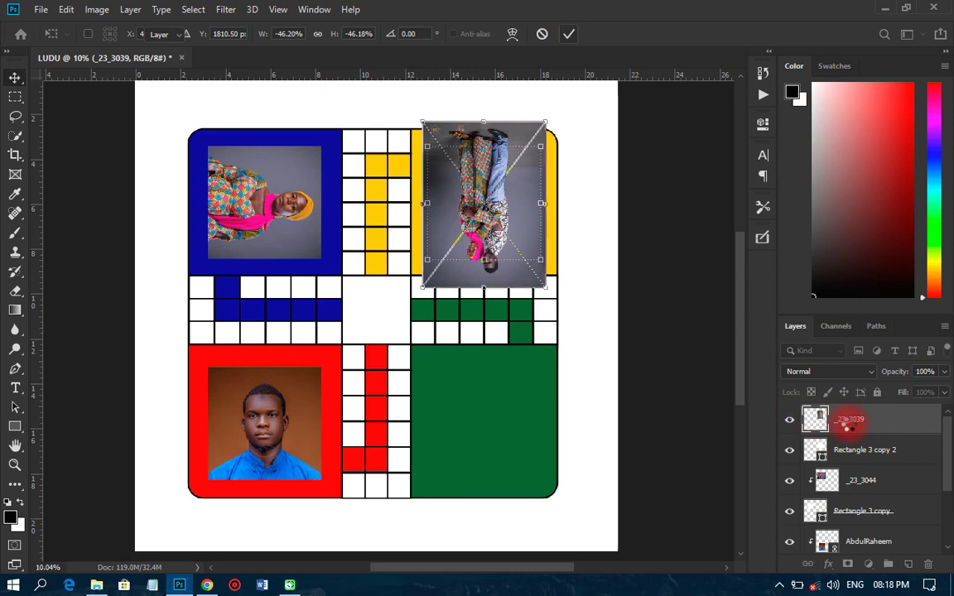
Step: Clip the _23_3039 photo into the yellow corner's white square and rasterize its layer
right_click(849, 421)
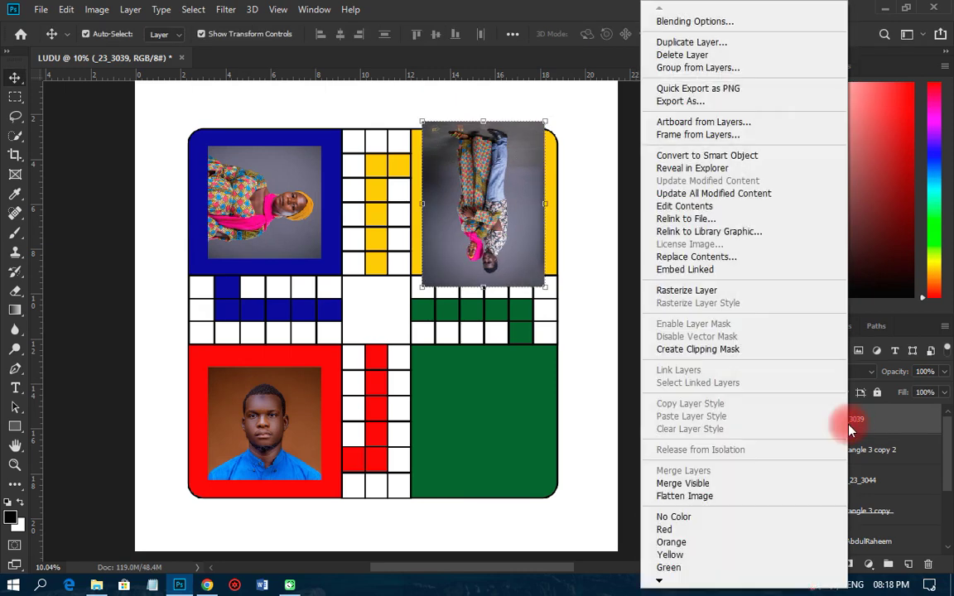
left_click(710, 351)
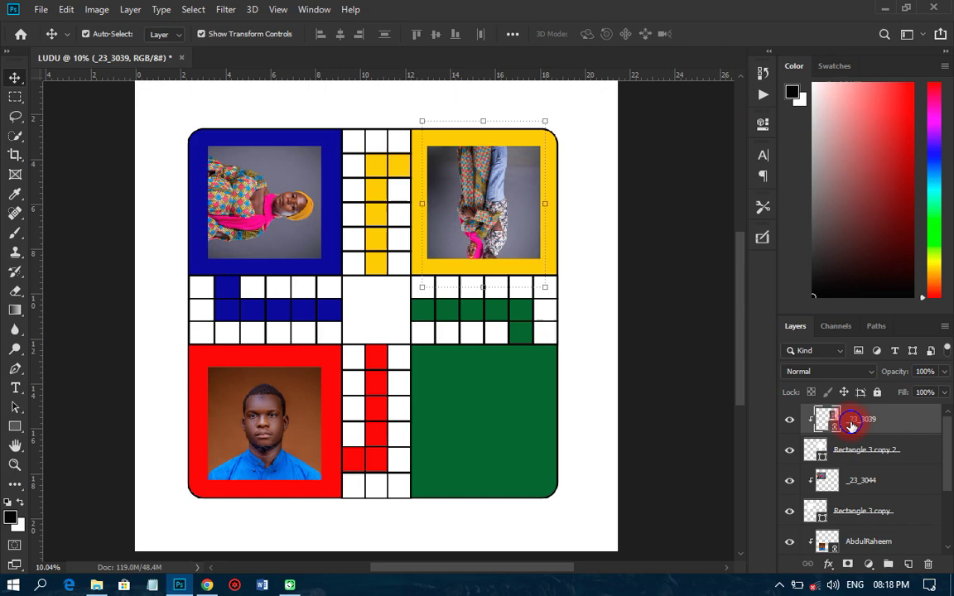
right_click(852, 424)
left_click(694, 290)
Step: Move the _23_3039 photo up and enlarge it to about 6.74 by 9.08 in, framing both faces inside the yellow corner's square
left_click_drag(487, 217, 487, 186)
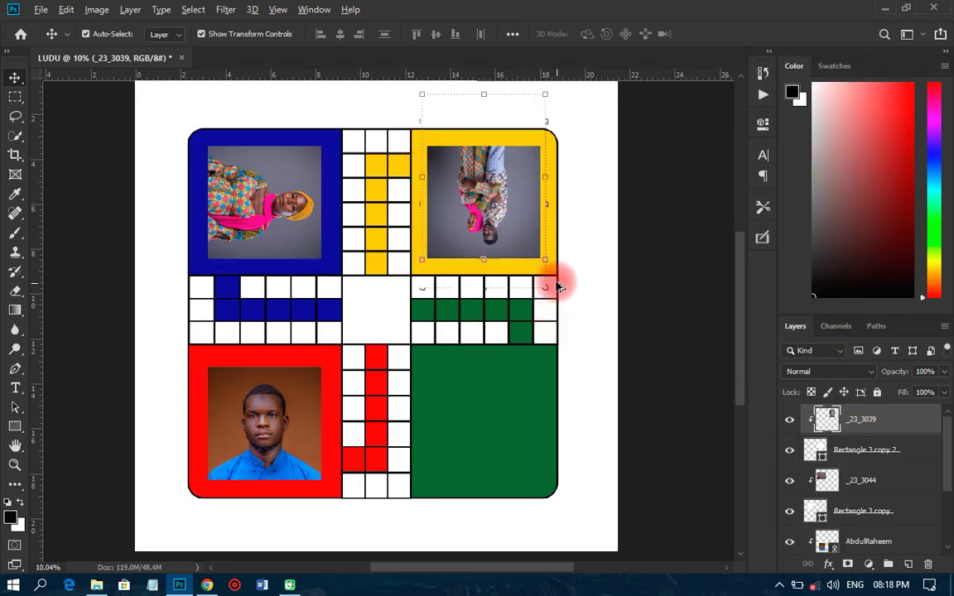
left_click_drag(545, 259, 560, 273)
key("Return")
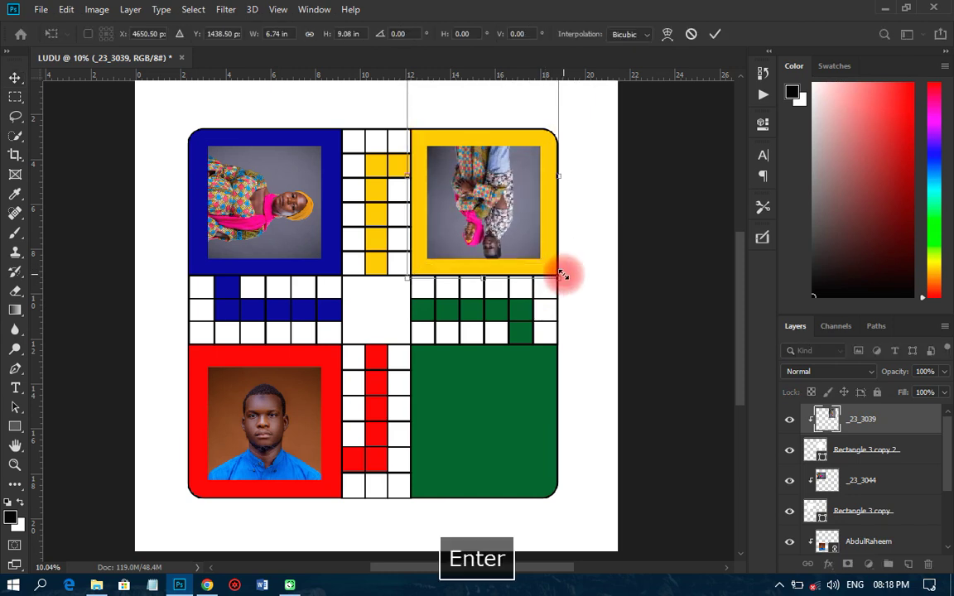
left_click_drag(487, 204, 524, 255)
Step: Duplicate the yellow corner's white square with its photo into the middle of the green corner and delete the copied photo
left_click(844, 453, "shift")
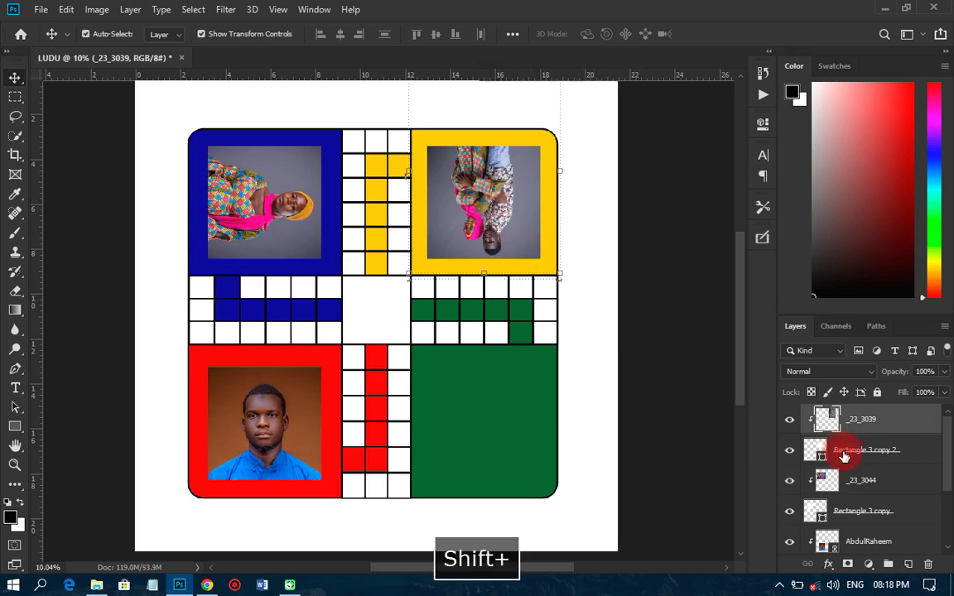
key("ctrl+j")
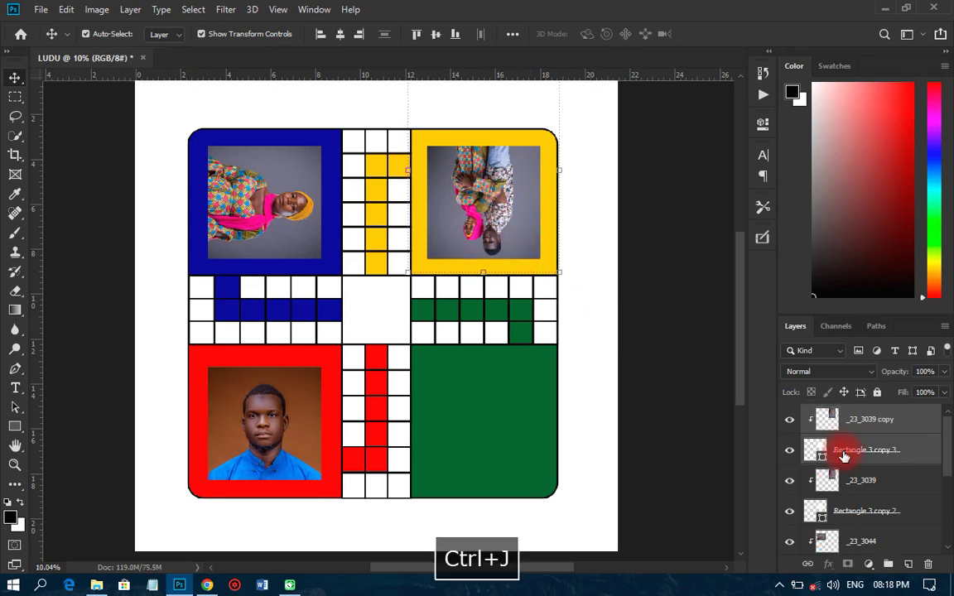
left_click_drag(501, 215, 497, 425)
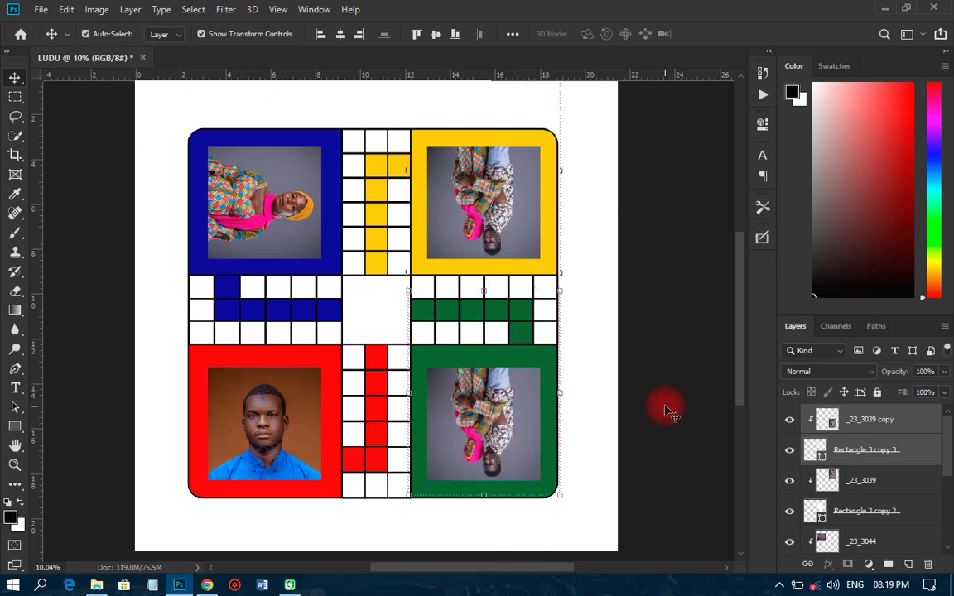
left_click(666, 405)
left_click(530, 412)
key("Delete")
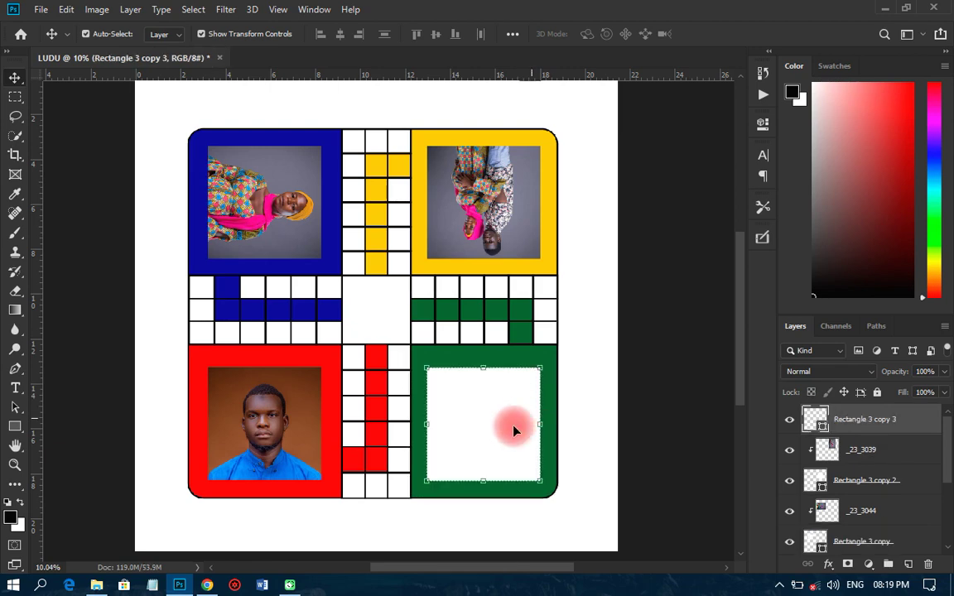
Step: Place 3d logo mockup as a linked image and commit it at its default size
left_click(40, 9)
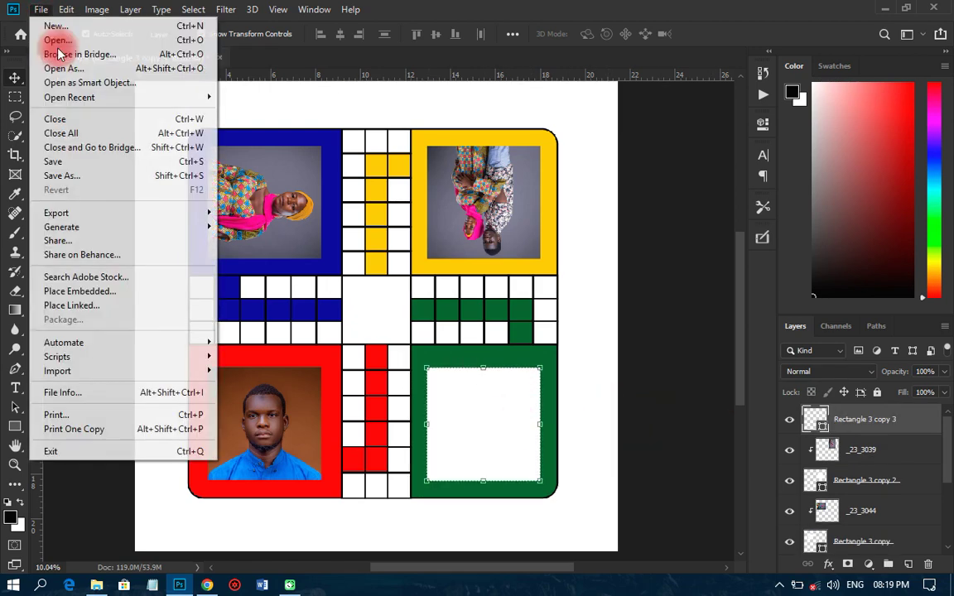
left_click(91, 305)
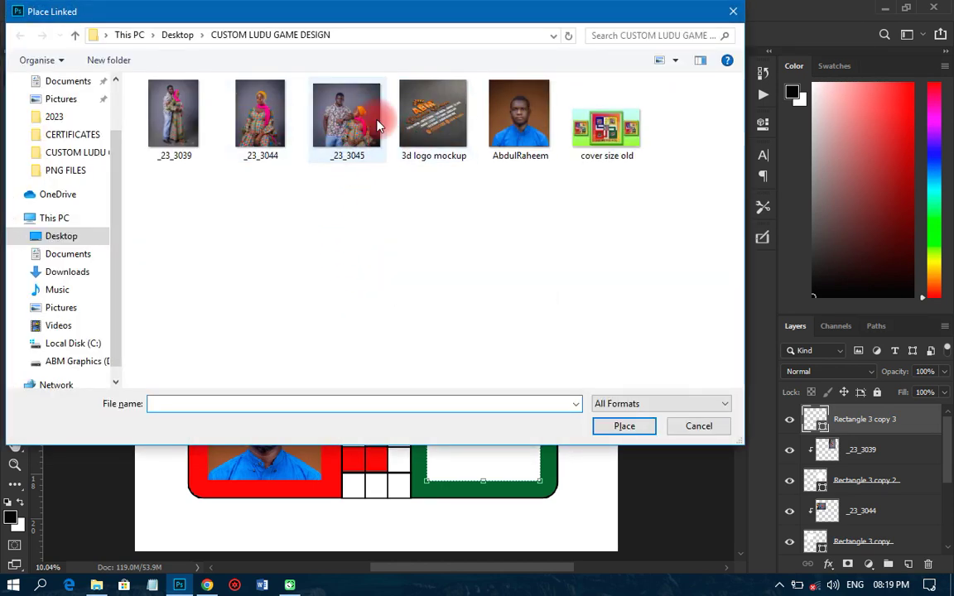
double_click(377, 124)
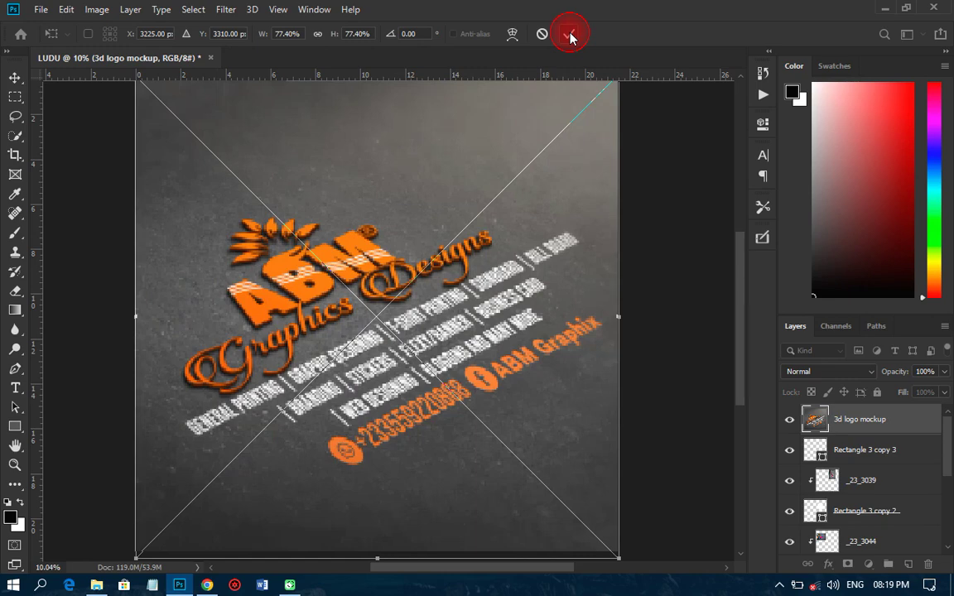
left_click(570, 35)
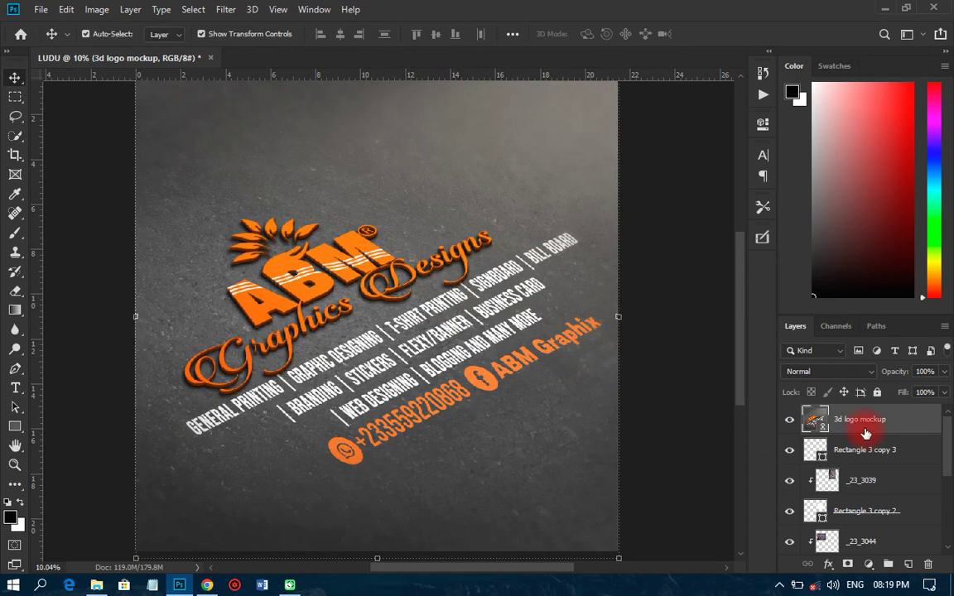
Step: Rasterize the 3d logo mockup layer and clip it into the green corner's white square
right_click(862, 421)
left_click(746, 290)
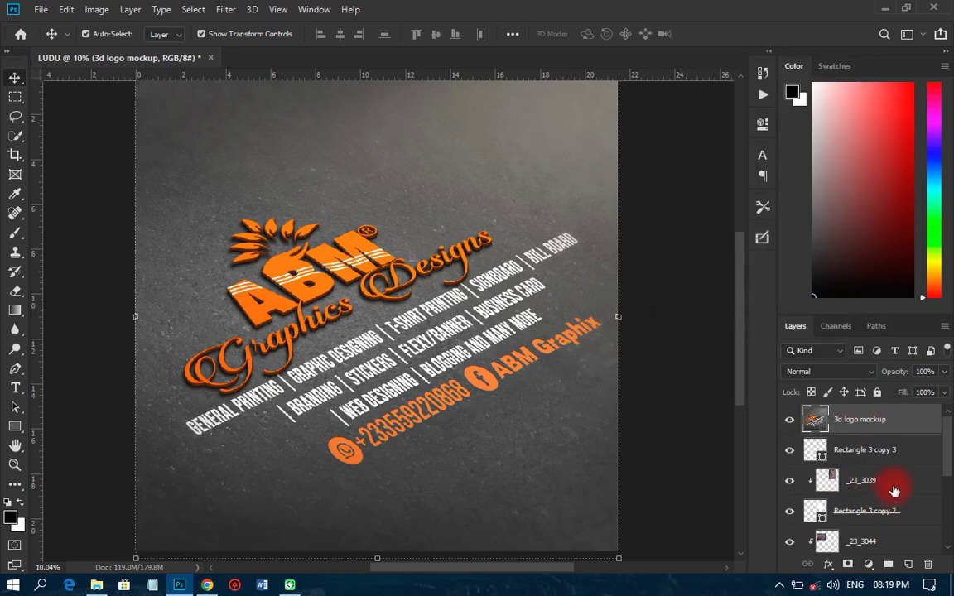
right_click(867, 426)
left_click(741, 285)
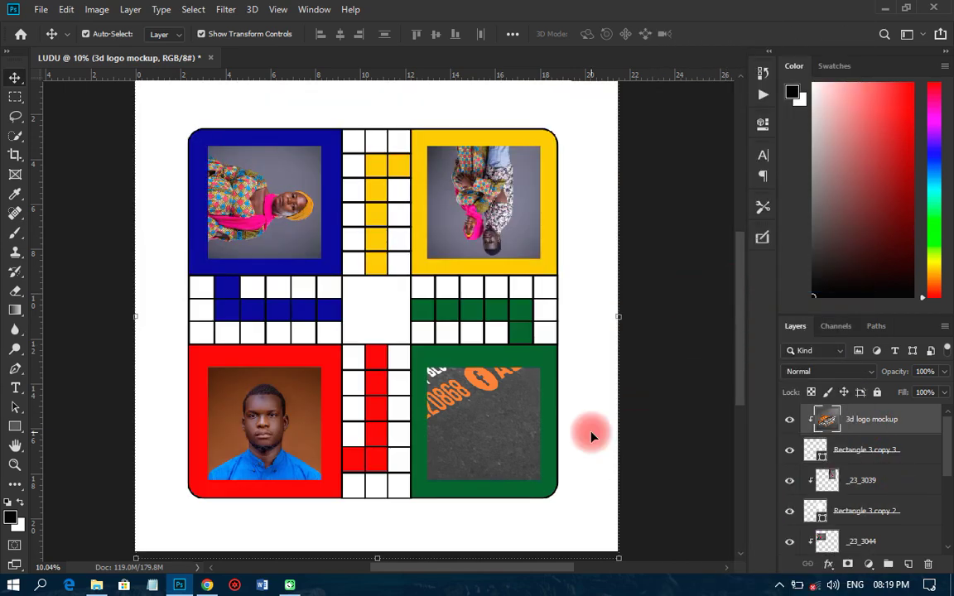
Step: Scale the logo mockup to about 5.57 by 5.57 in, centre it over the green corner's square and deselect it
left_click_drag(621, 559, 543, 485)
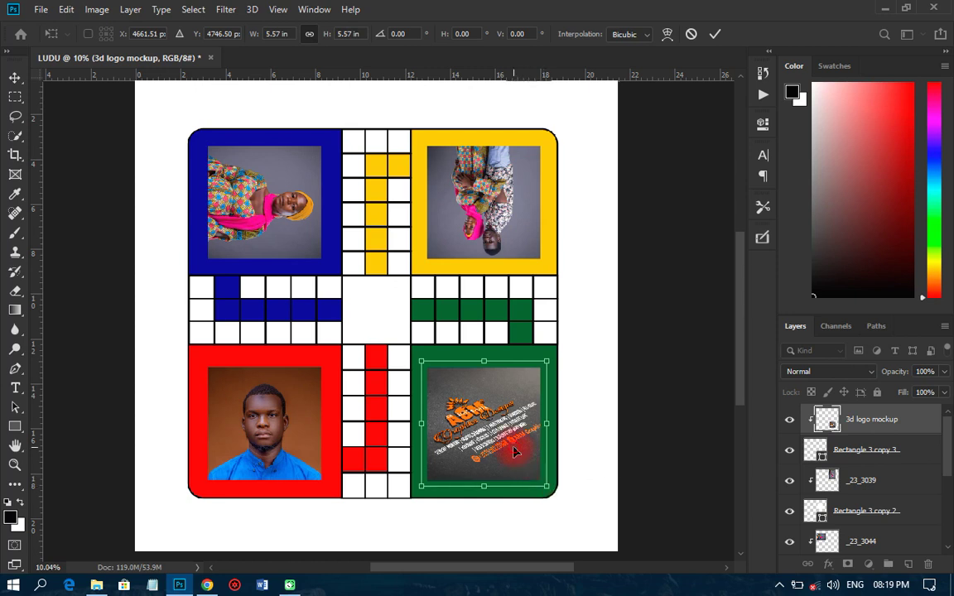
left_click_drag(514, 451, 511, 450)
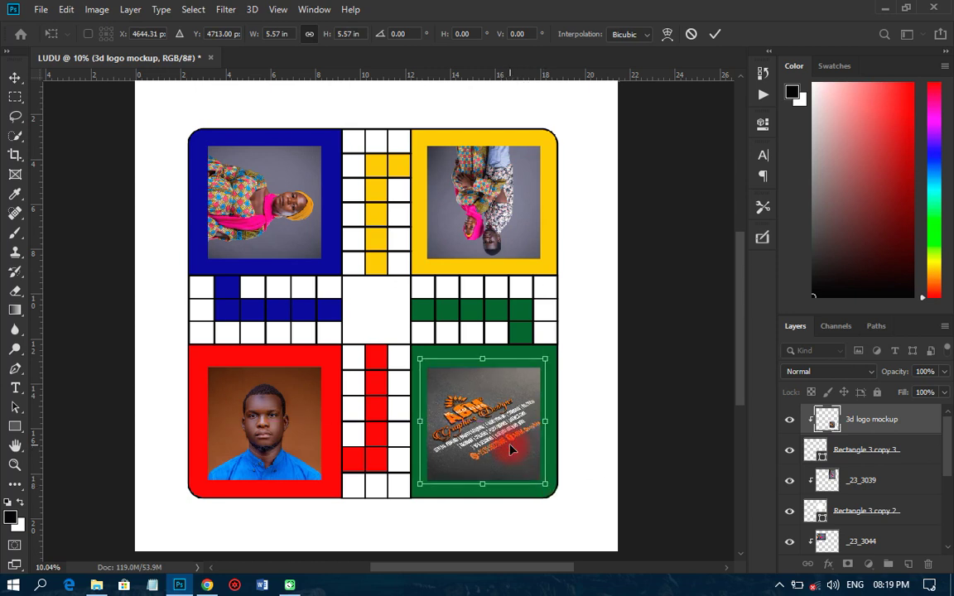
left_click(508, 447)
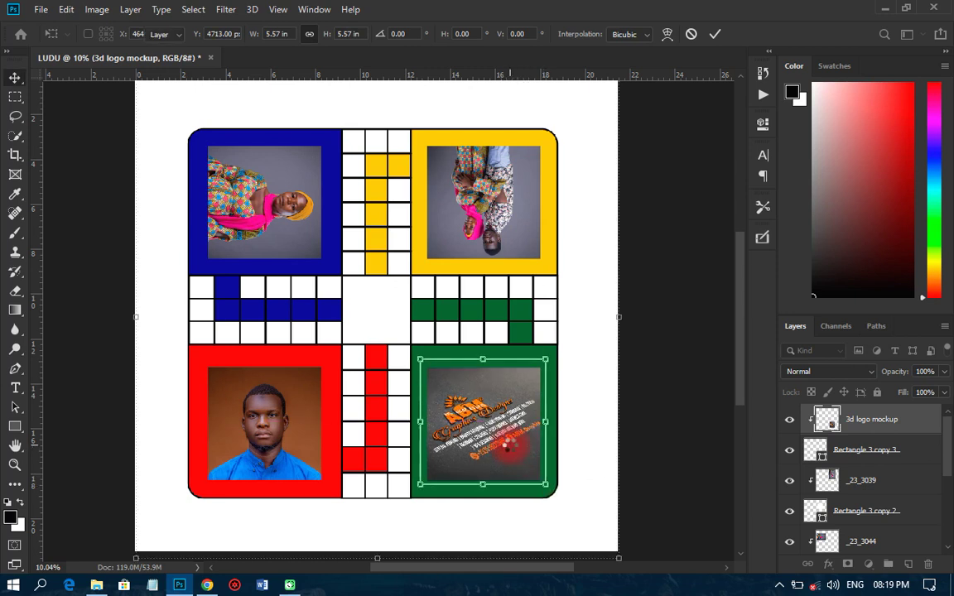
key("Return")
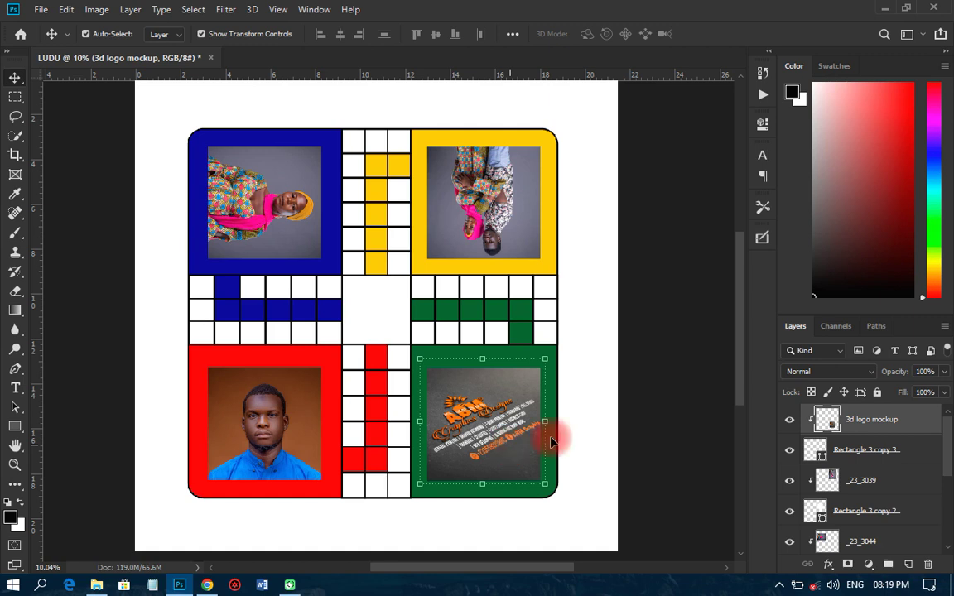
left_click(689, 362)
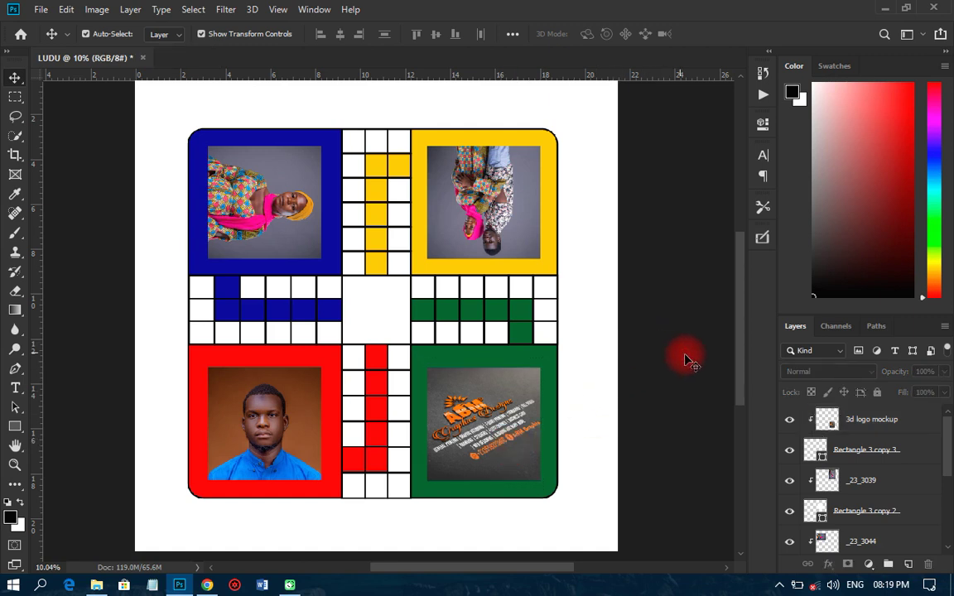
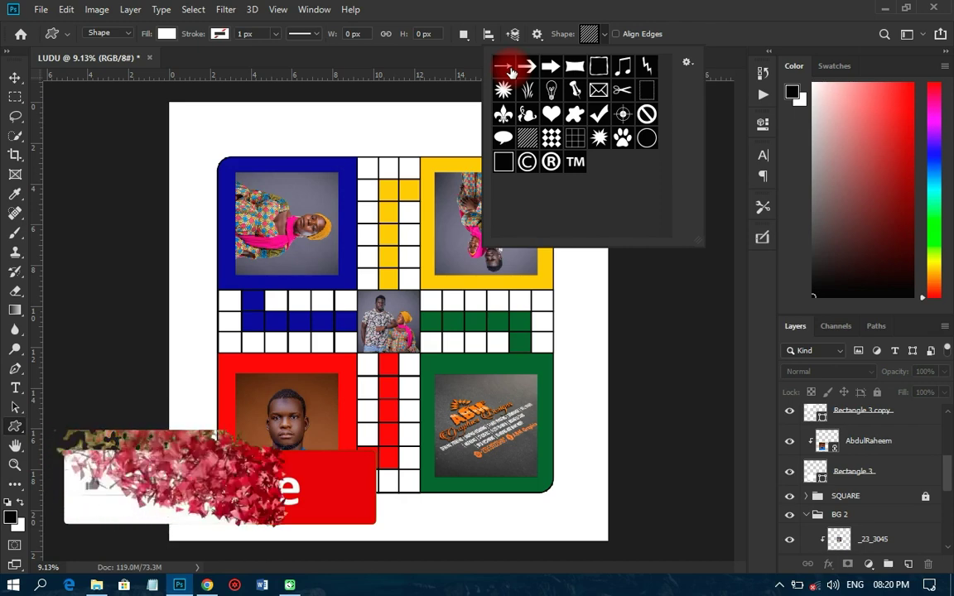
Step: Draw a solid arrow custom shape about 222 px wide and 72 px high at the central photo's yellow-green corner
scroll(405, 270, "up", 5)
scroll(409, 283, "up", 2)
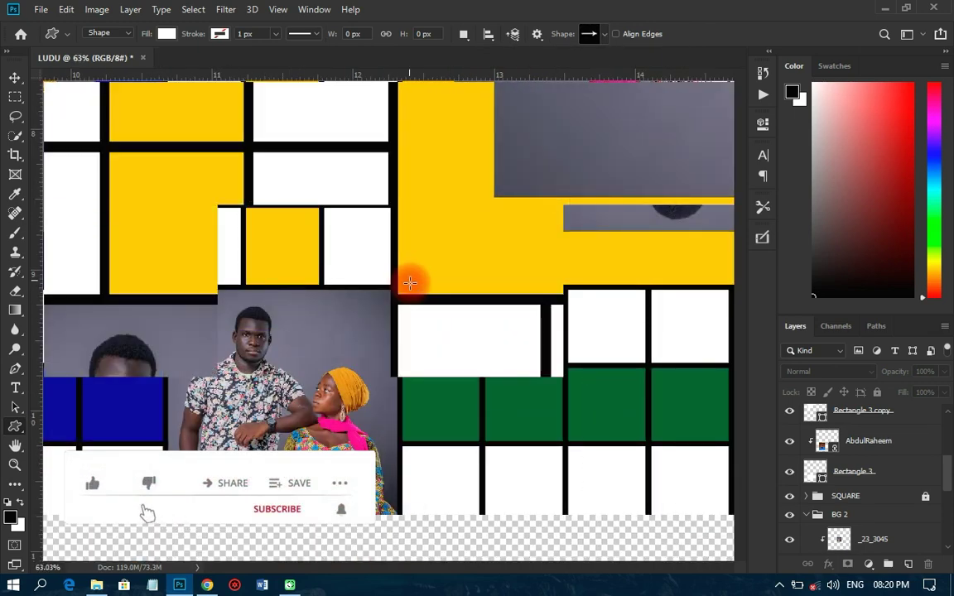
scroll(406, 283, "up", 2)
left_click_drag(354, 307, 515, 370)
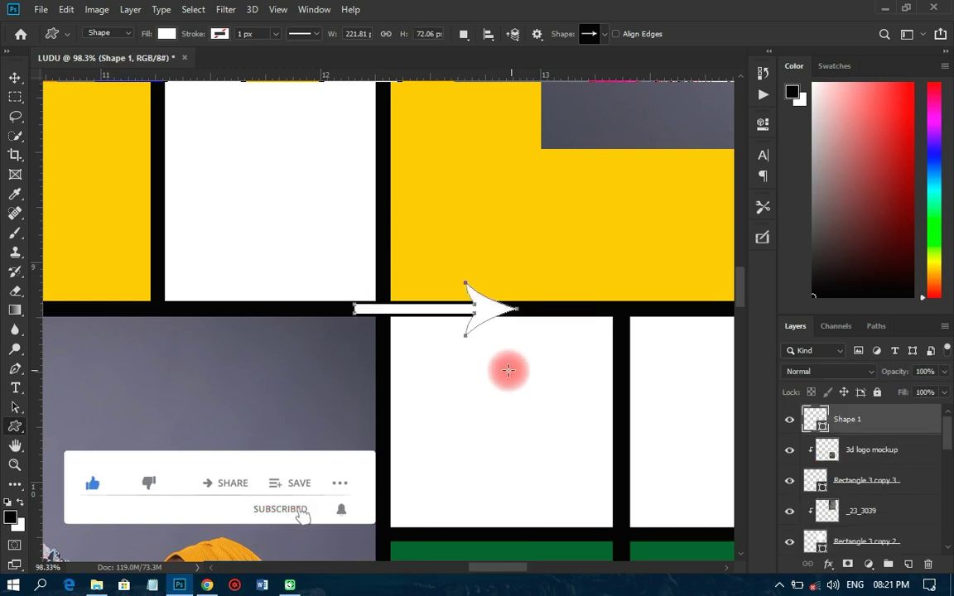
Step: Recolour the arrow black by sampling the board's grid line as its fill colour
left_click(15, 77)
double_click(816, 420)
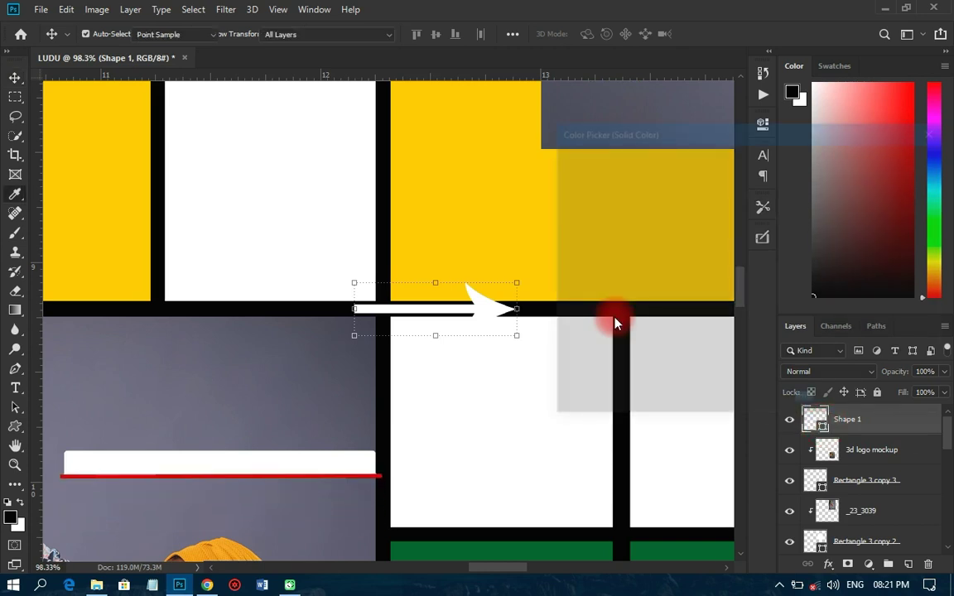
left_click(533, 303)
left_click(877, 159)
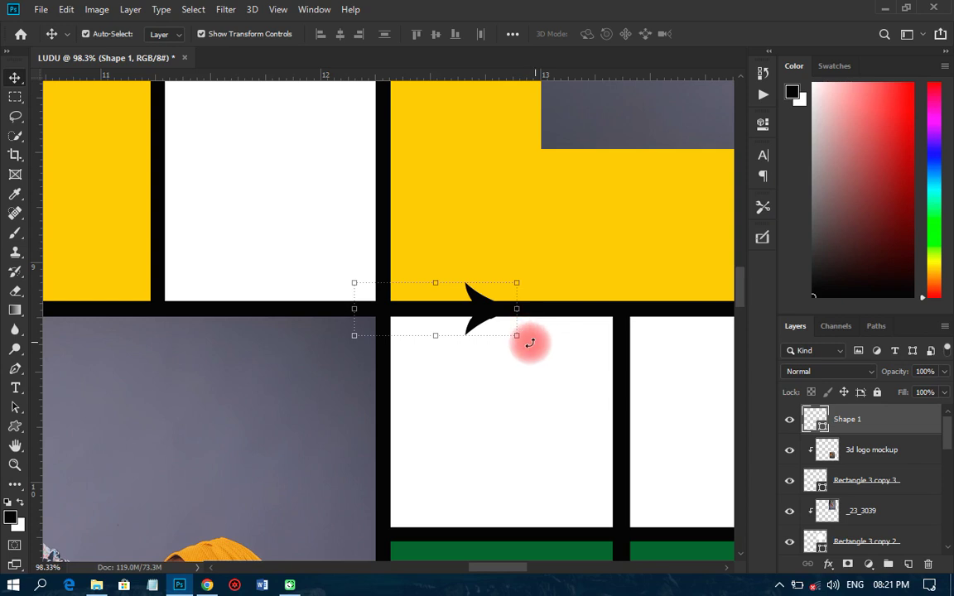
Step: Rotate the black arrow about 39° clockwise, enlarge it slightly and position it diagonally across the grid-line crossing by the yellow corner
left_click_drag(530, 343, 434, 359)
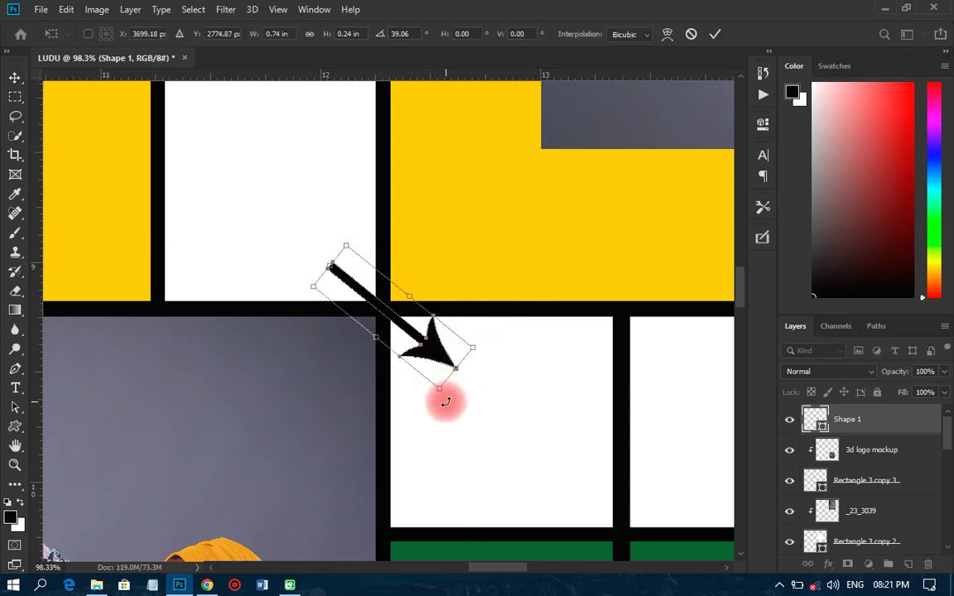
left_click_drag(472, 348, 485, 353)
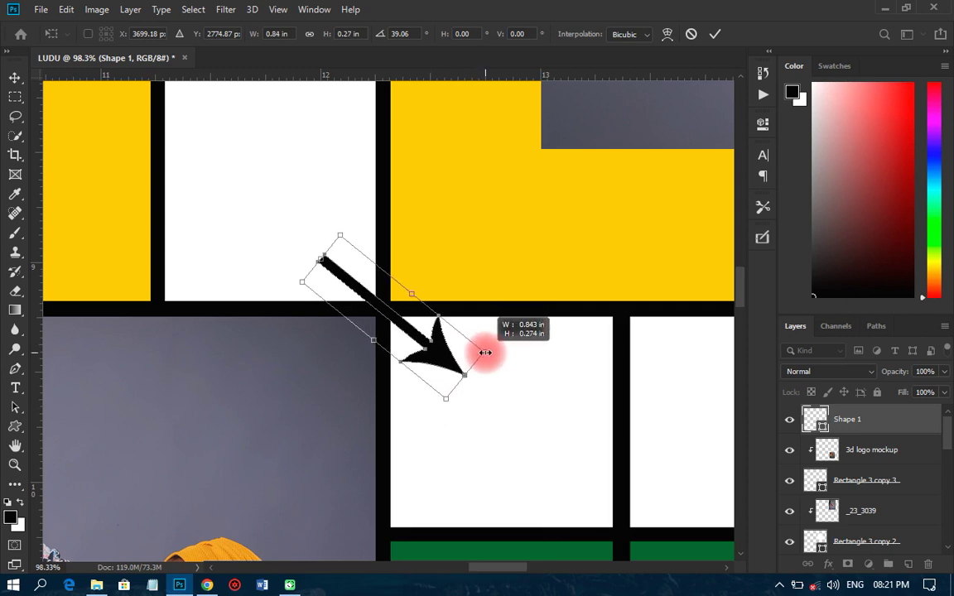
left_click_drag(434, 357, 439, 364)
key("Left")
key("Left")
key("Left")
key("Down")
key("Down")
key("Down")
key("Down")
key("Down")
key("Down")
left_click_drag(487, 351, 493, 357)
left_click_drag(444, 377, 449, 374)
key("Return")
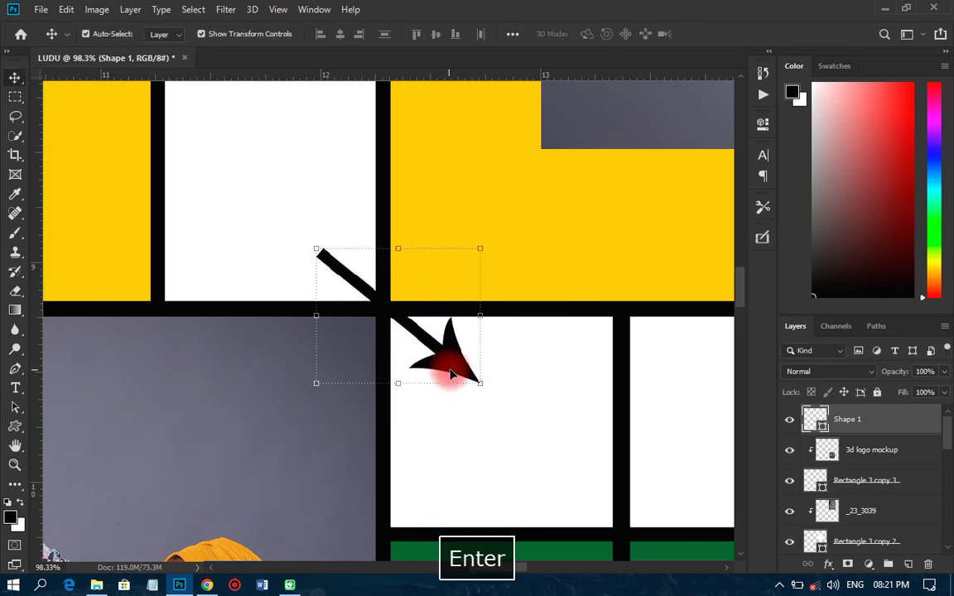
Step: Fine-tune the arrow's position slightly left and down so its shaft passes through the grid-line crossing
left_click(477, 211)
left_click(450, 363)
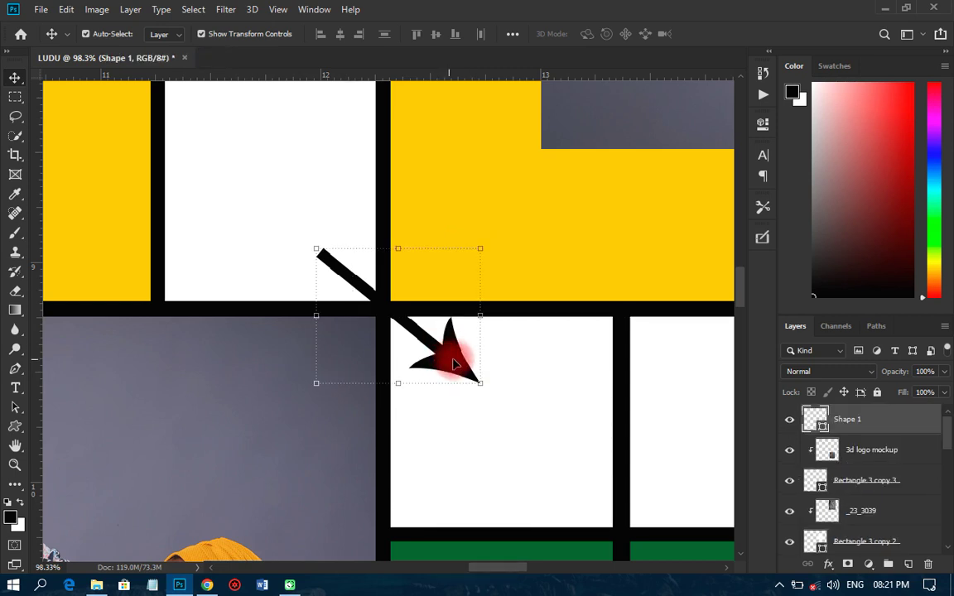
left_click_drag(453, 363, 440, 357)
key("Left")
key("Left")
key("Left")
key("Left")
key("Down")
key("Down")
key("Down")
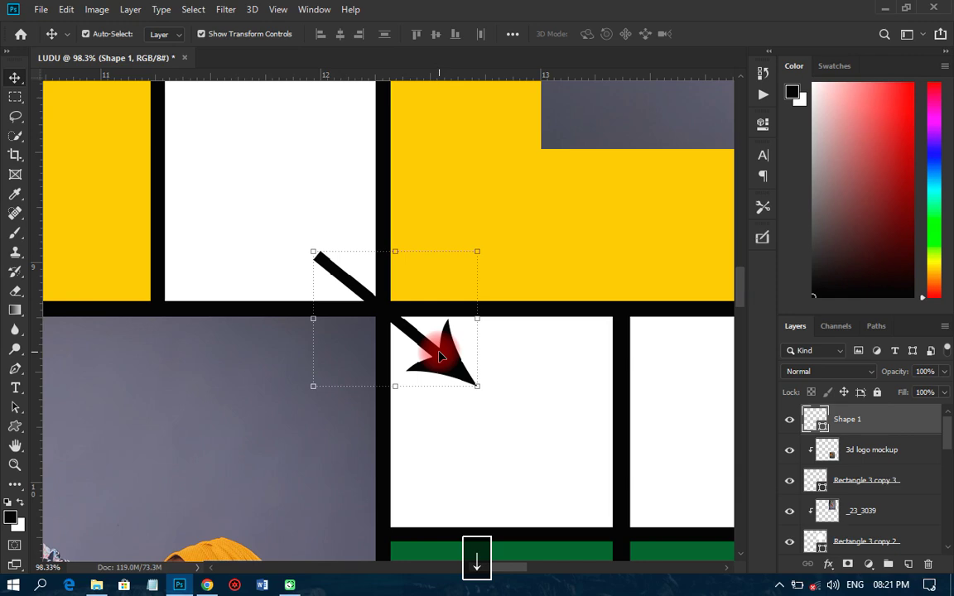
Step: Duplicate the arrow and move the copy to the grid-line crossing at the blue corner's inner corner
scroll(440, 357, "down", 5)
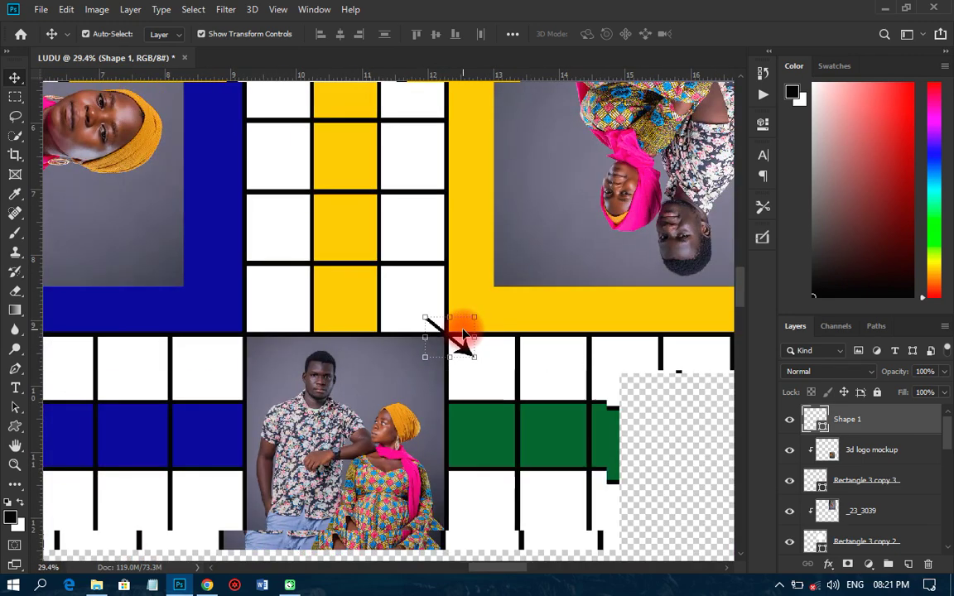
key("ctrl+j")
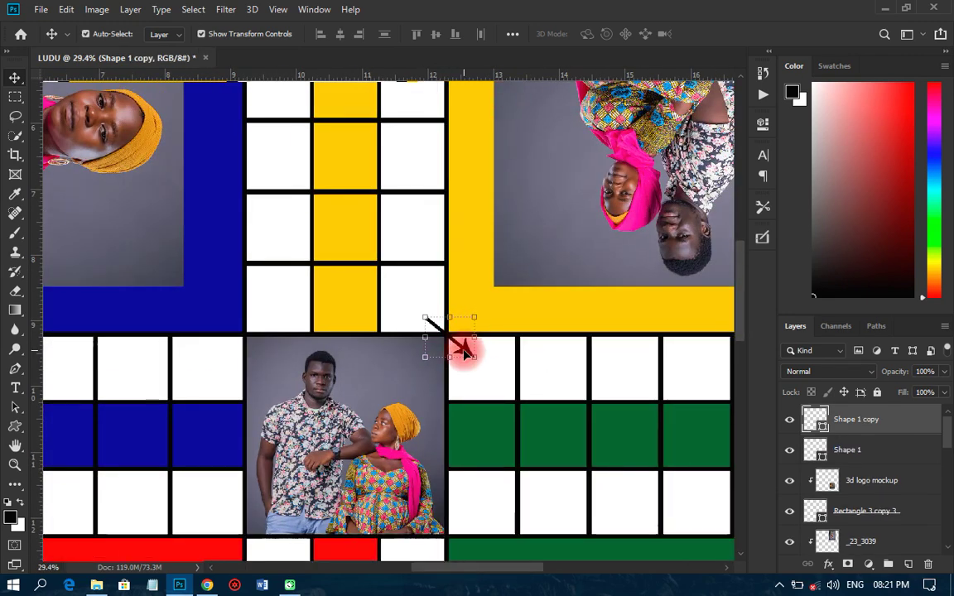
left_click_drag(451, 356, 282, 381)
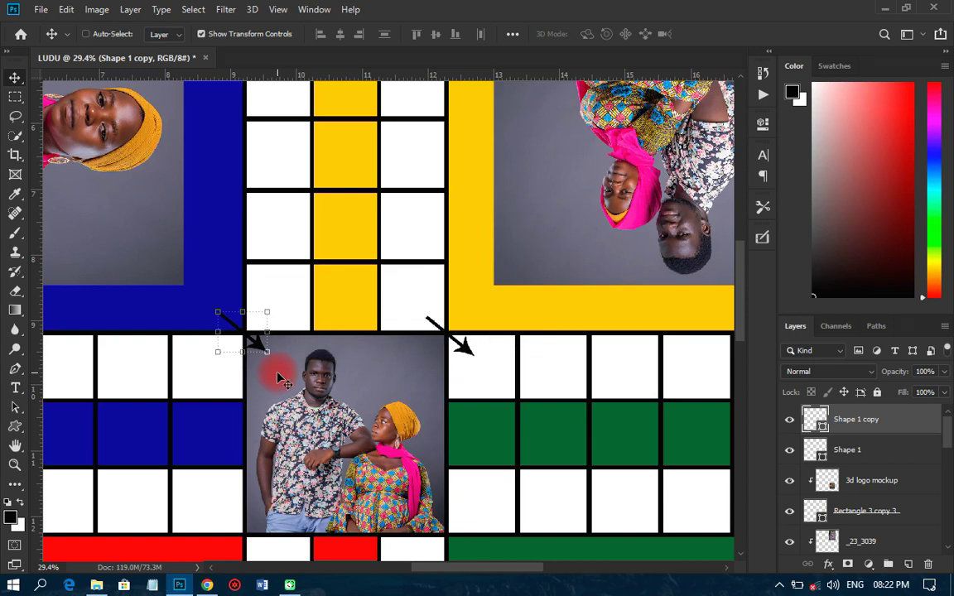
Step: Rotate the copied arrow by about -81° to point up into the yellow column's white cell and align it across the crossing
key("ctrl+t")
left_click_drag(272, 303, 271, 331)
scroll(241, 298, "up", 3)
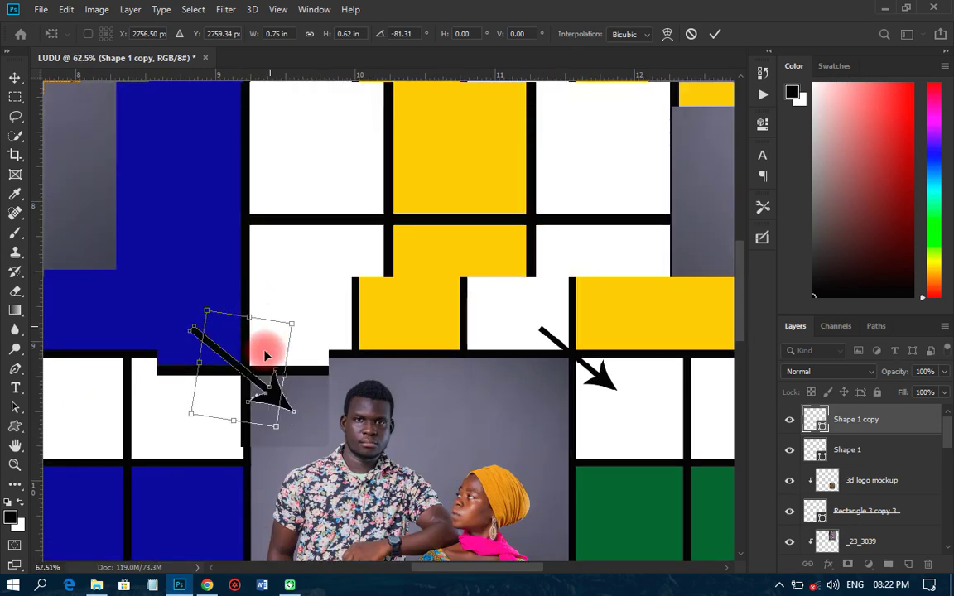
scroll(265, 356, "up", 1)
left_click_drag(267, 358, 282, 348)
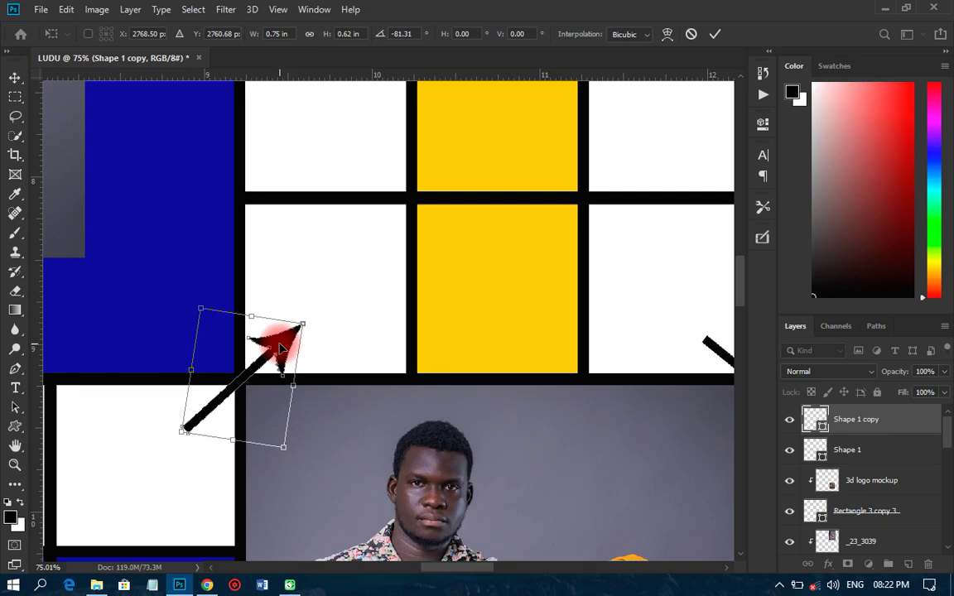
key("Return")
scroll(273, 324, "down", 3)
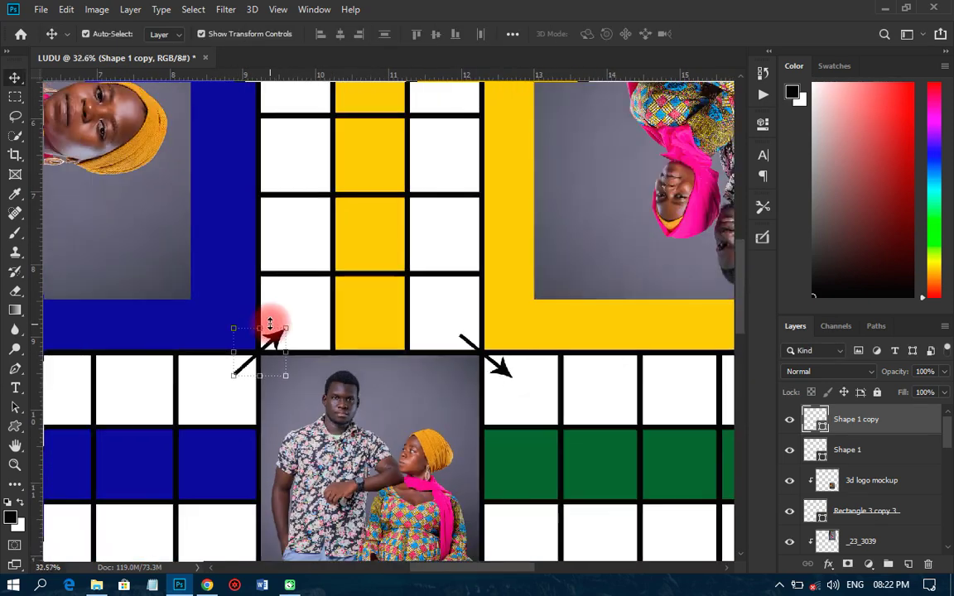
scroll(270, 323, "down", 4)
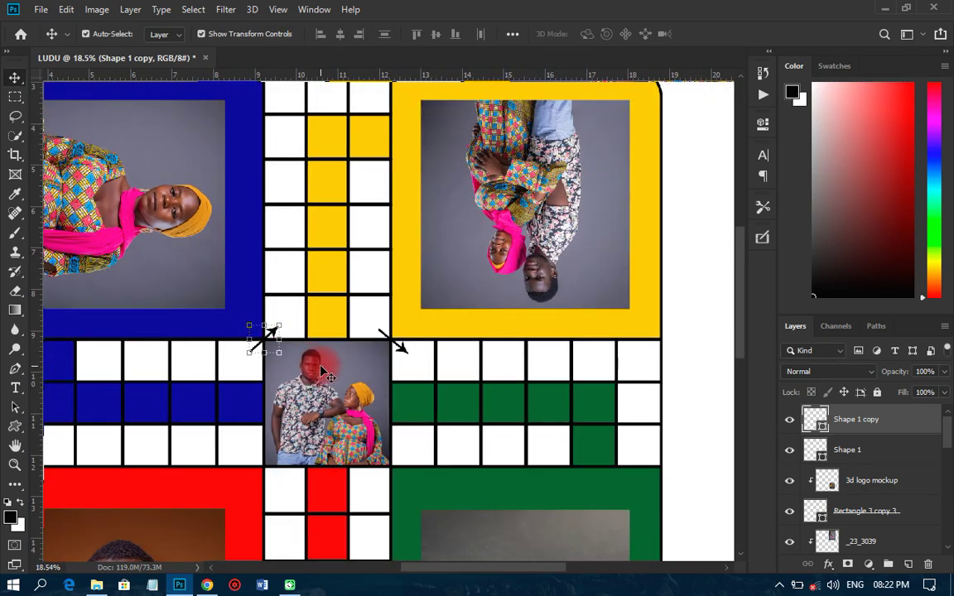
key("ctrl+j")
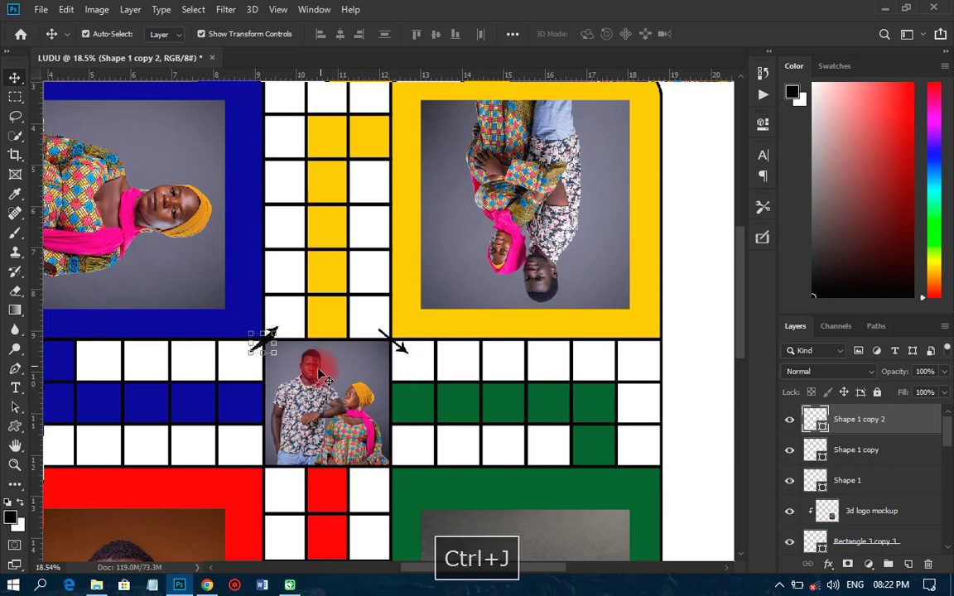
left_click_drag(292, 390, 291, 416)
key("Delete")
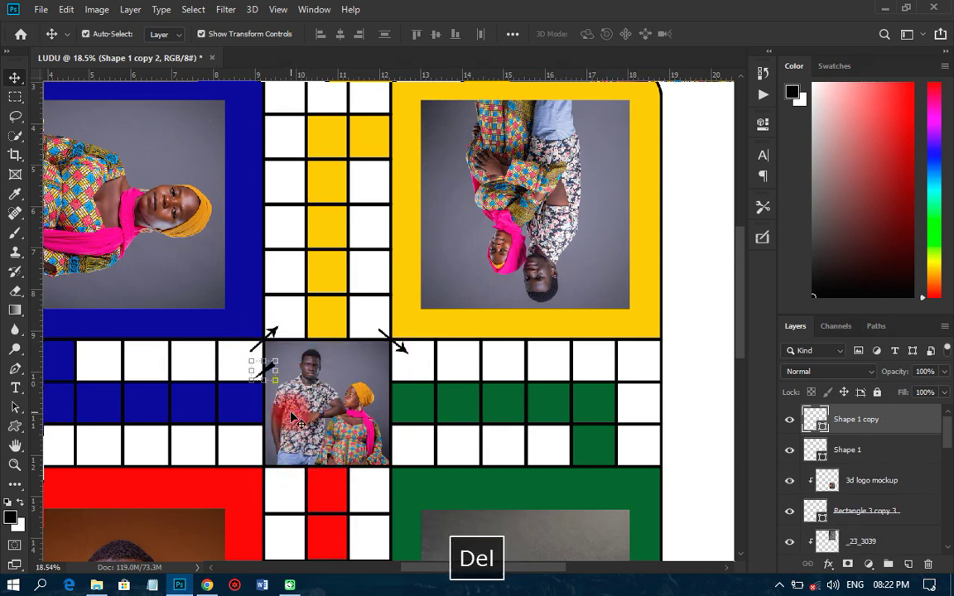
Step: Duplicate the blue-corner arrow onto the grid-line crossing at the red corner and rotate the copy counter-clockwise to point up into the blue arm's white cell
key("ctrl+j")
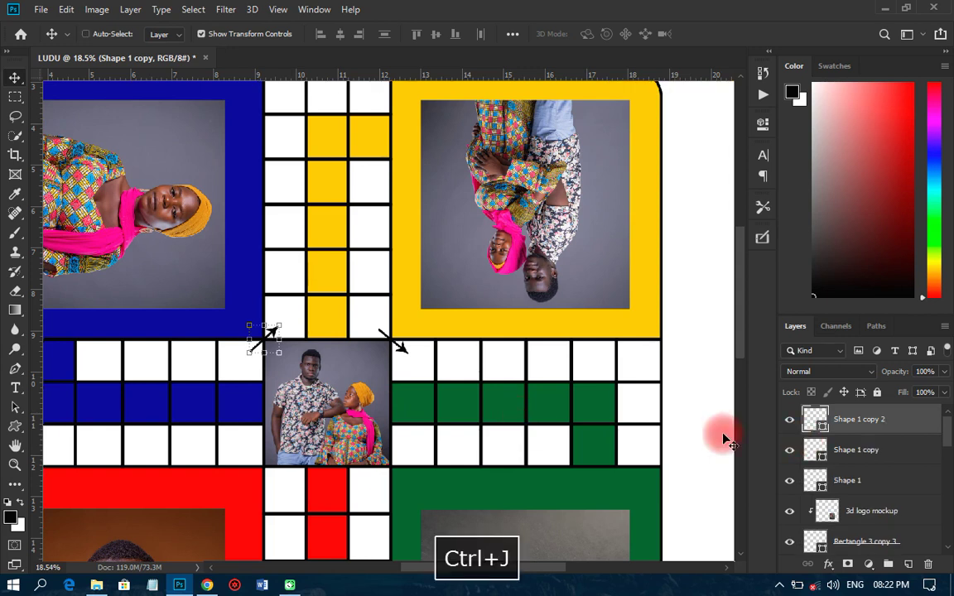
left_click_drag(301, 344, 267, 426)
scroll(284, 491, "up", 5)
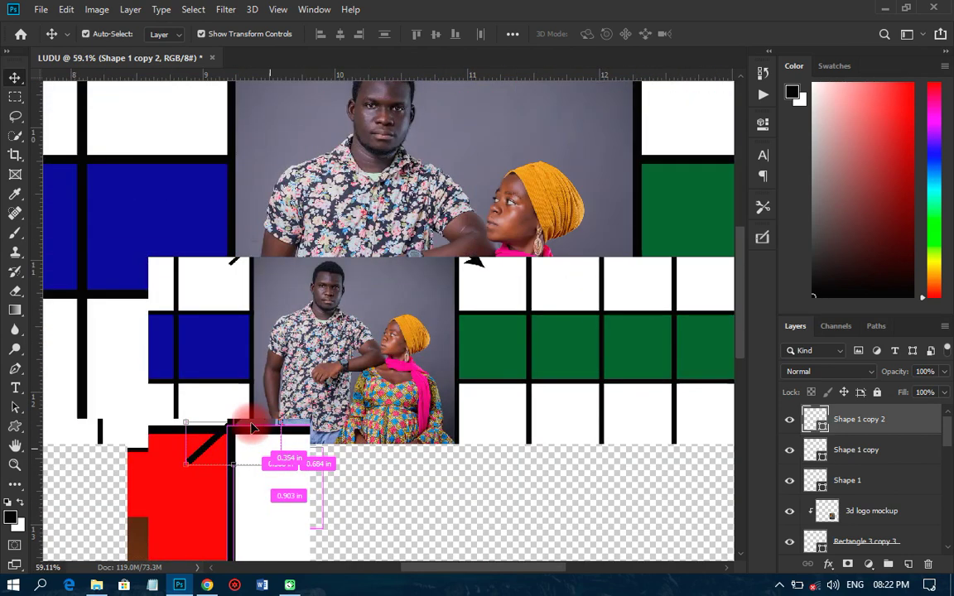
left_click(235, 378)
left_click(285, 380)
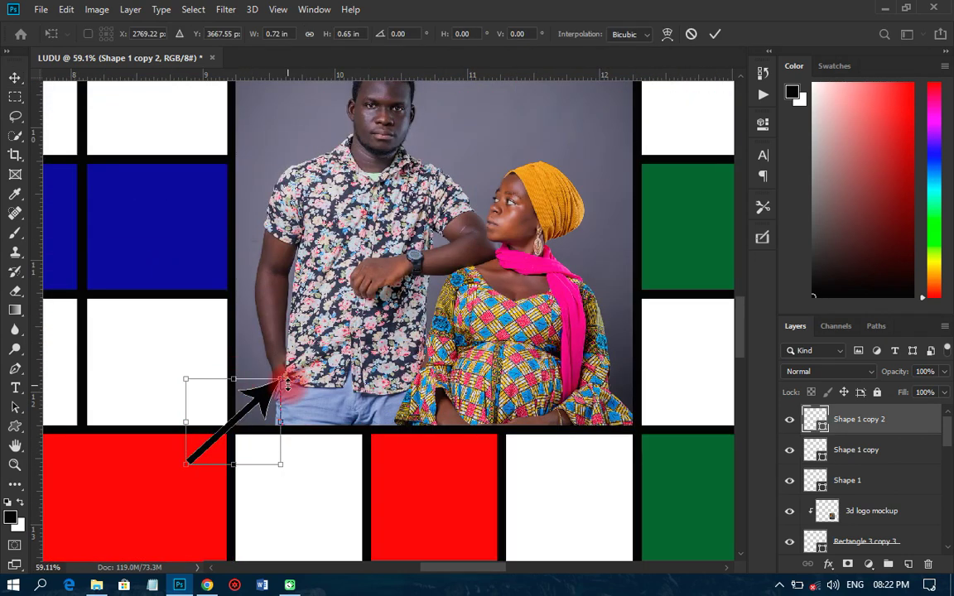
left_click(291, 375)
left_click_drag(291, 374, 203, 395)
Step: Duplicate the red-corner arrow onto the green corner's grid-line crossing and rotate the copy about -89° to point down into the red column's white cell
scroll(256, 437, "down", 4)
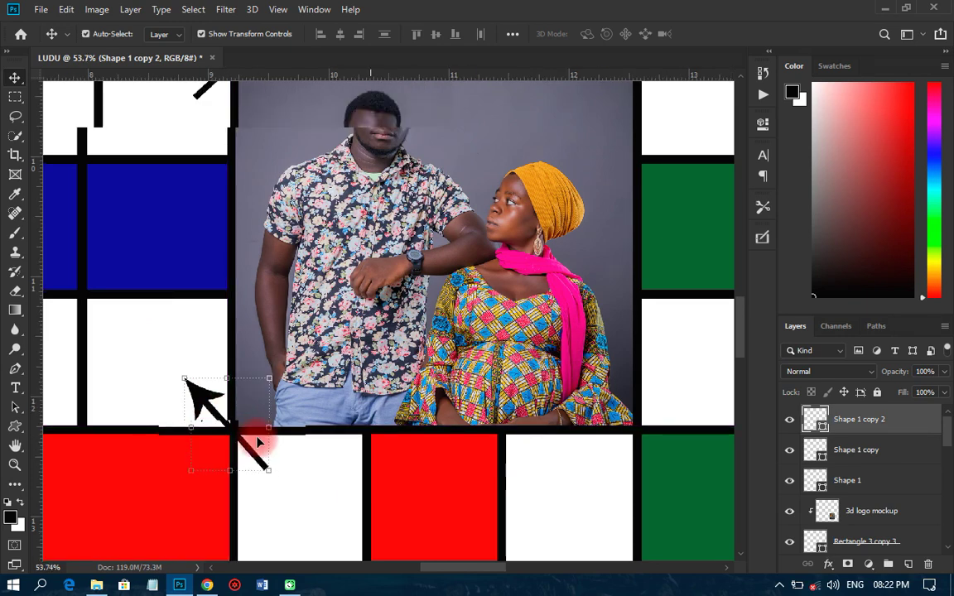
scroll(256, 437, "down", 2)
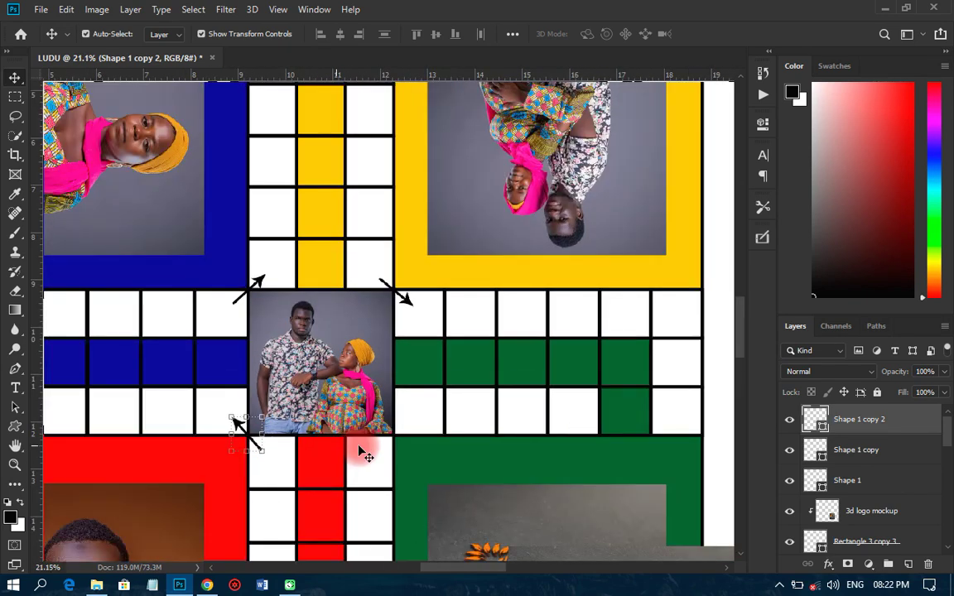
key("ctrl+j")
left_click_drag(302, 451, 430, 466)
left_click_drag(362, 411, 410, 449)
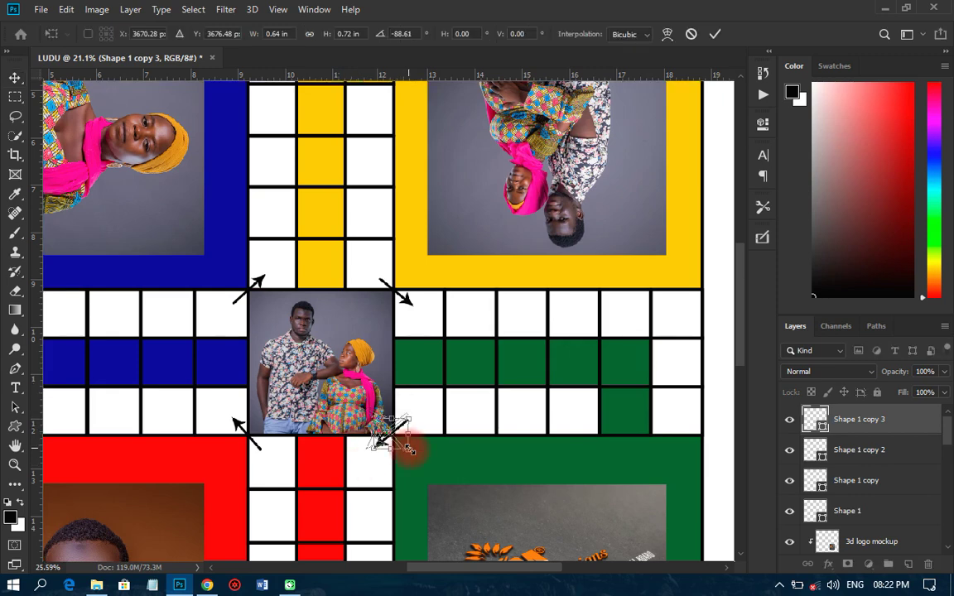
Step: Fine-tune the green-corner arrow's rotation to about -91° and shift it slightly so its shaft runs through the grid-line crossing
scroll(410, 449, "up", 5)
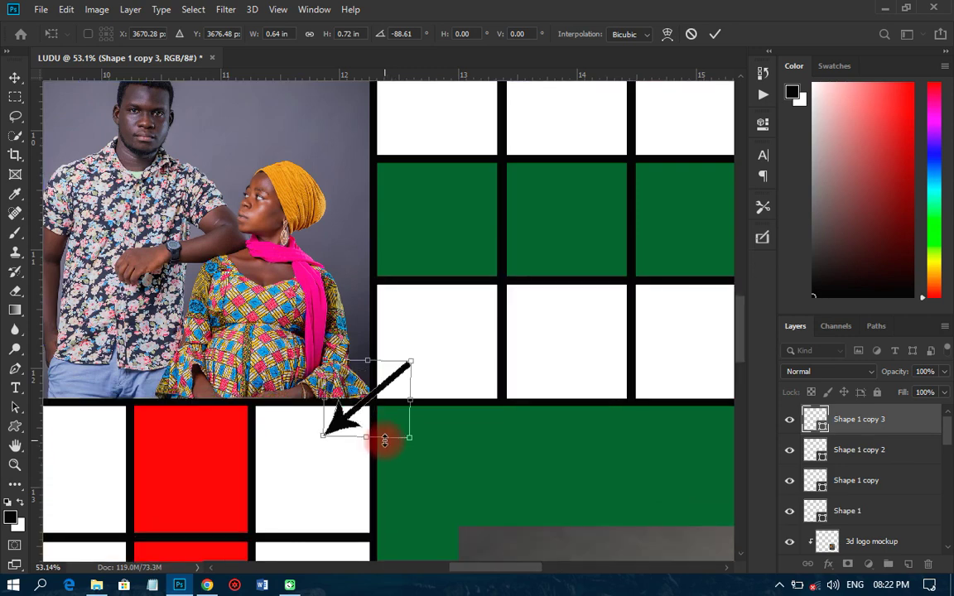
scroll(384, 442, "up", 2)
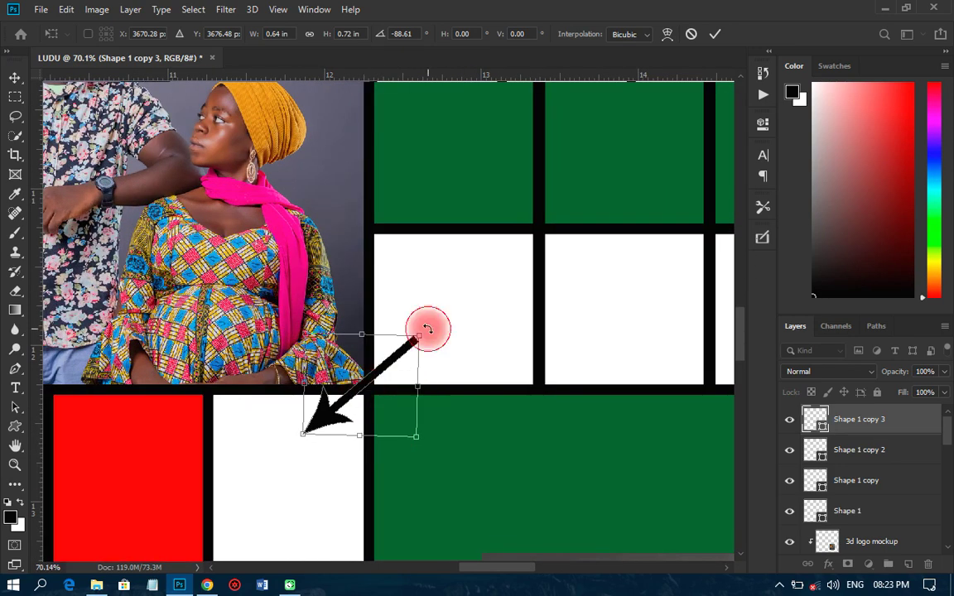
left_click_drag(425, 328, 426, 323)
left_click_drag(373, 383, 372, 394)
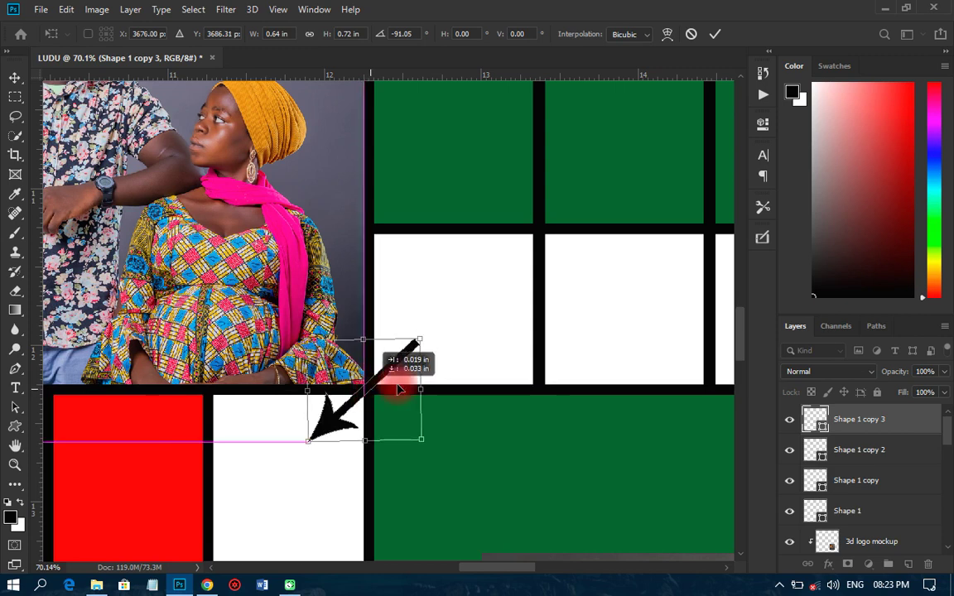
key("Return")
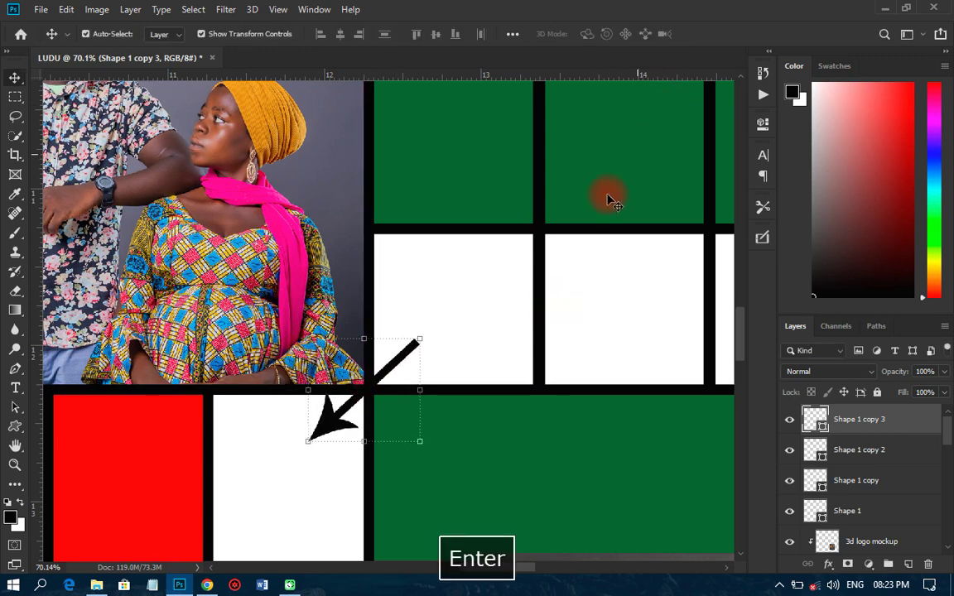
left_click_drag(342, 437, 332, 433)
Step: On a new layer, draw a horizontal custom arrow shape about 445 px wide and 143 px high across the red column's lower cells
scroll(331, 433, "down", 5)
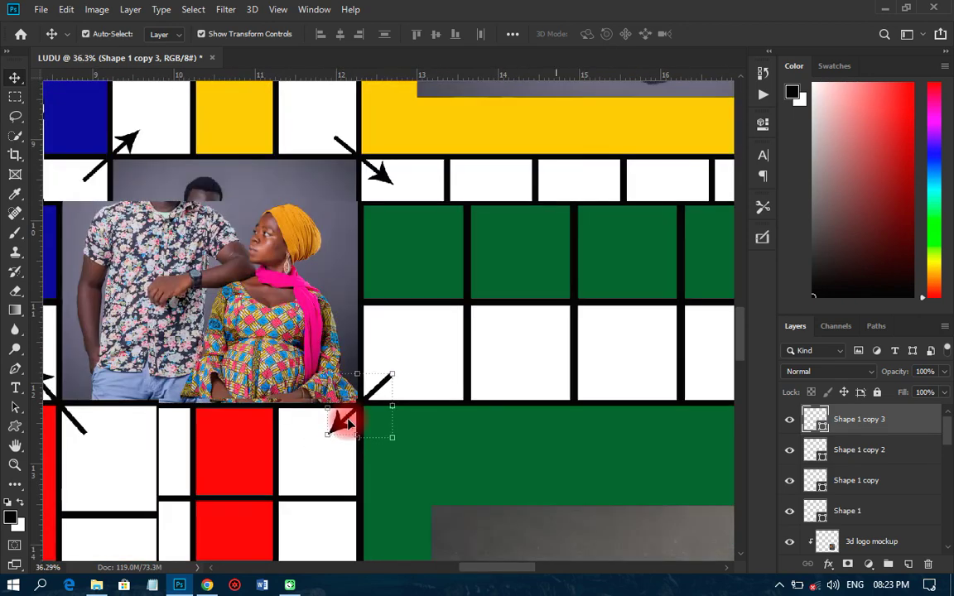
scroll(363, 400, "down", 1)
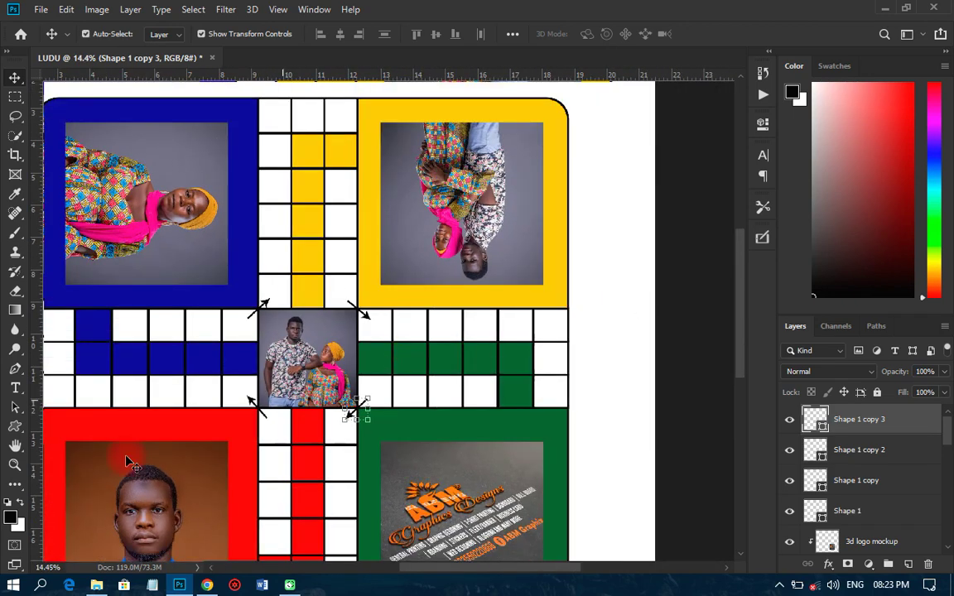
left_click(16, 426)
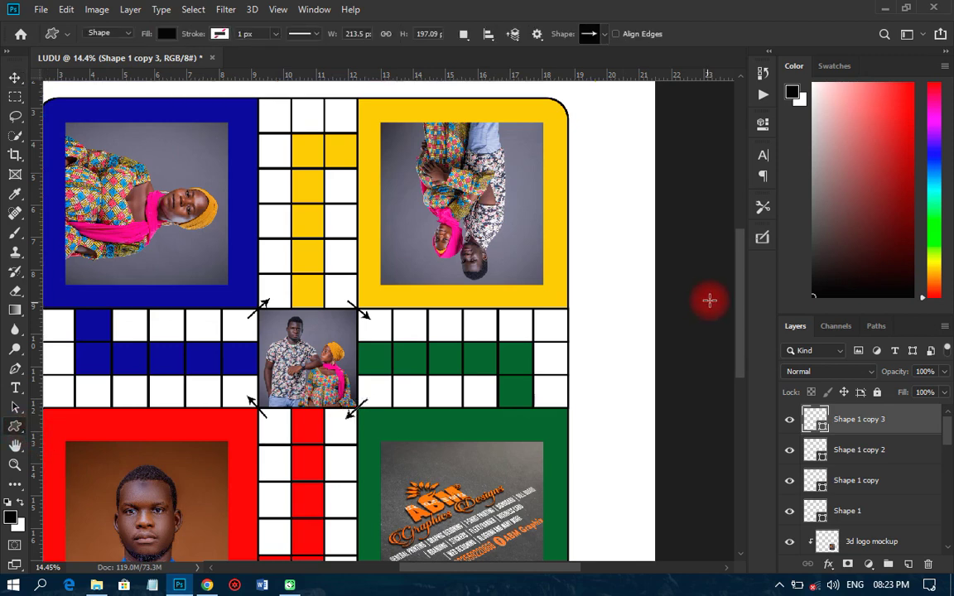
left_click_drag(746, 310, 750, 361)
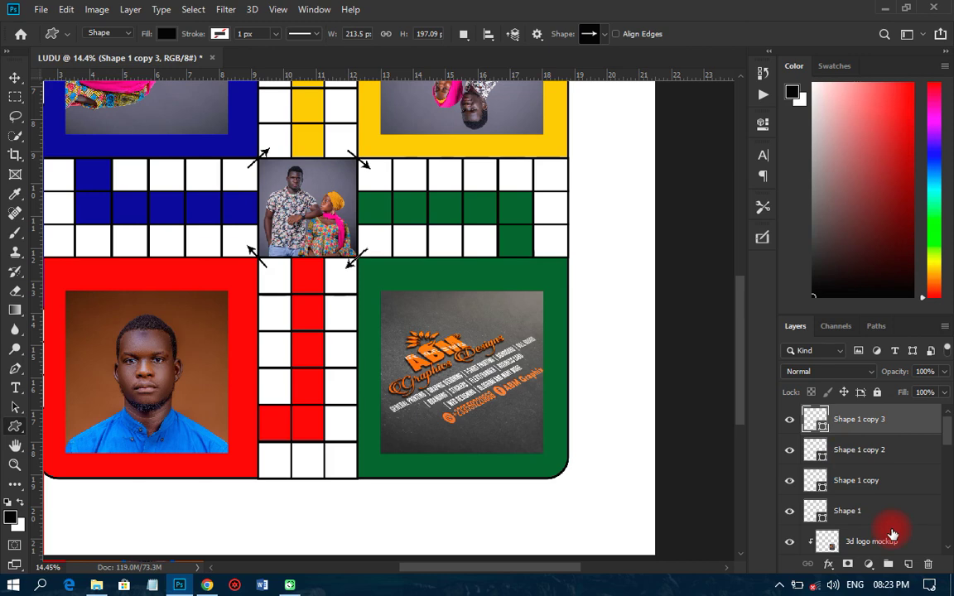
left_click(909, 565)
scroll(271, 481, "up", 4)
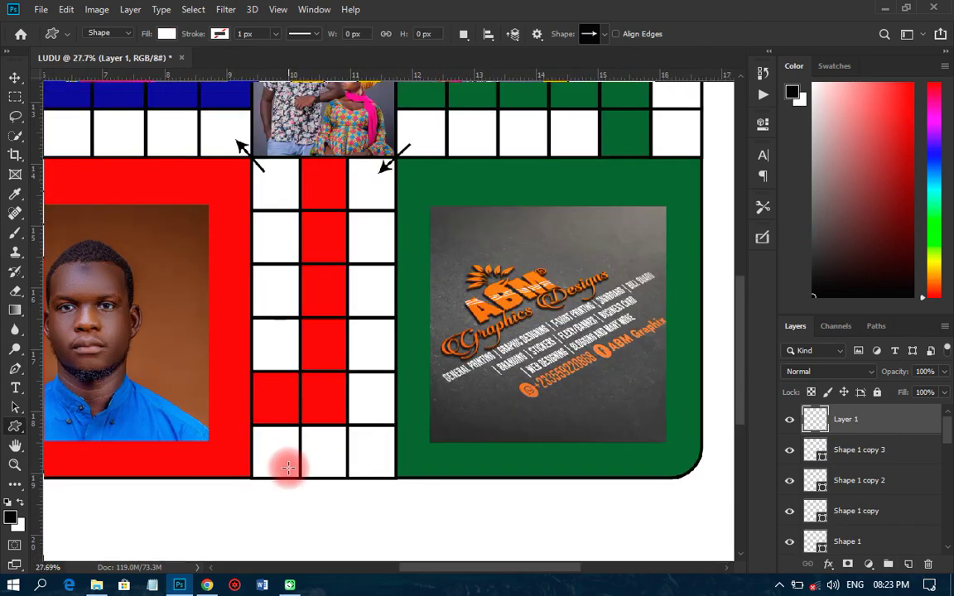
scroll(321, 451, "up", 1)
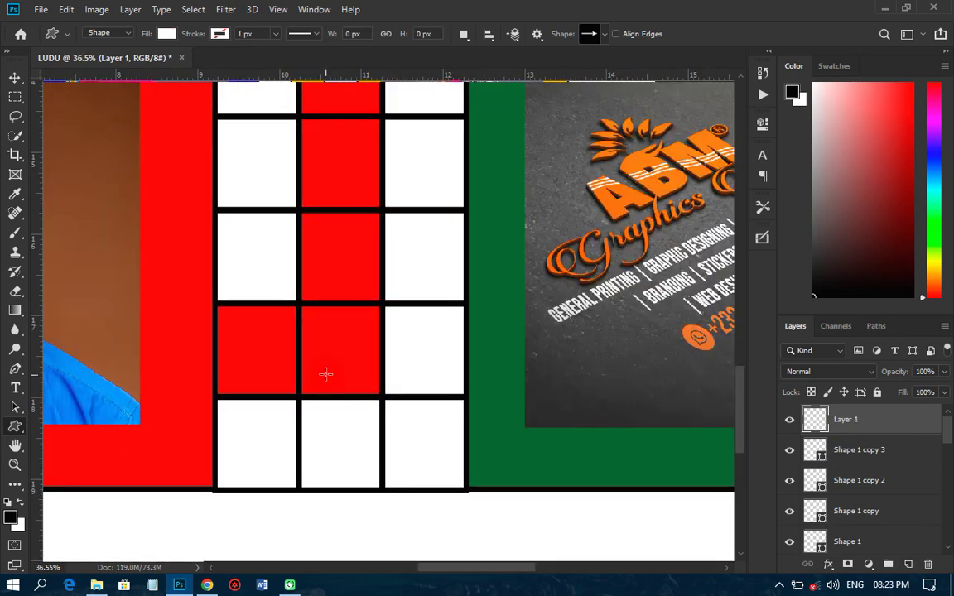
left_click_drag(326, 374, 448, 516)
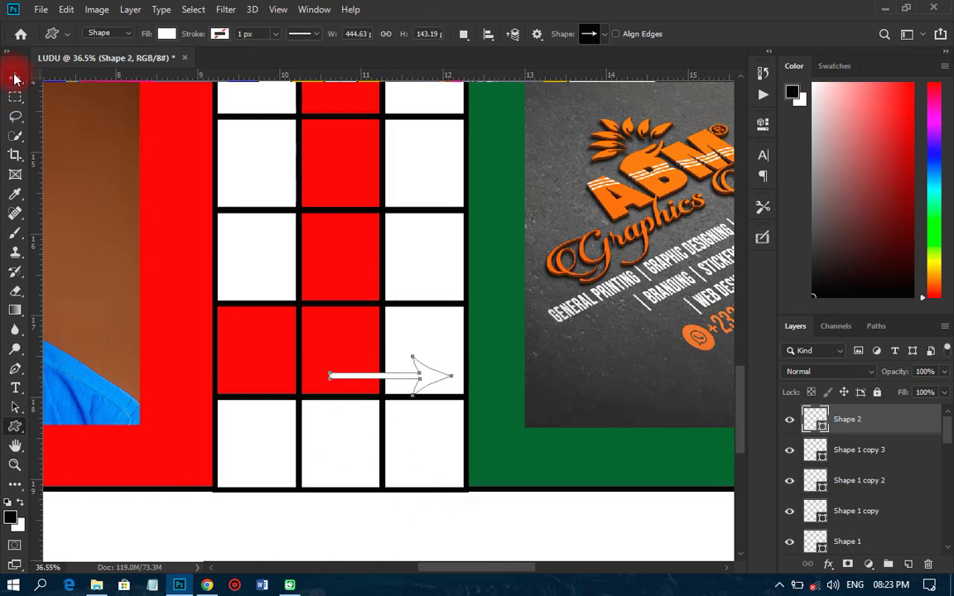
Step: Change the new arrow's fill to black (000000), sampled from the grid lines
left_click(15, 78)
double_click(817, 421)
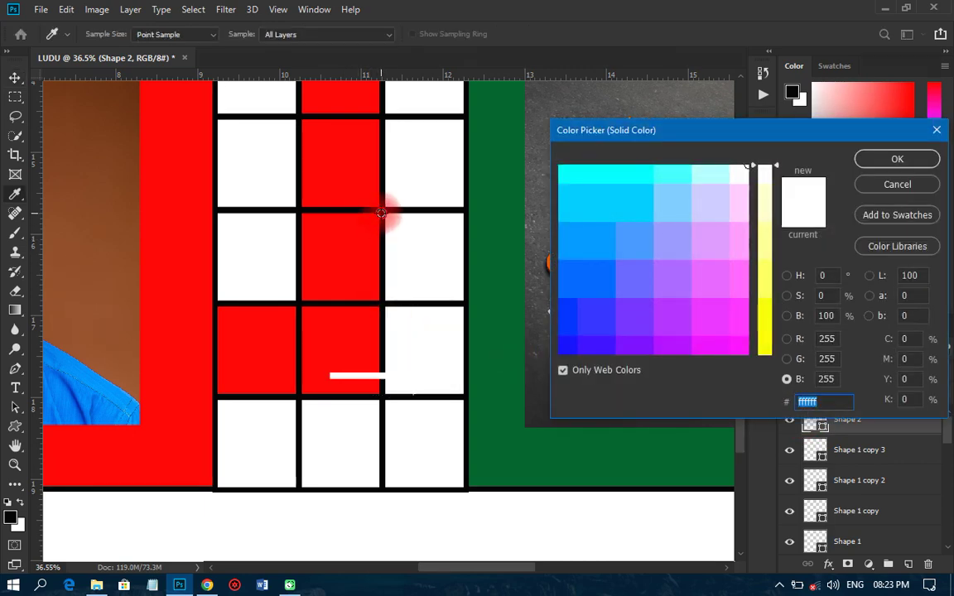
left_click(381, 212)
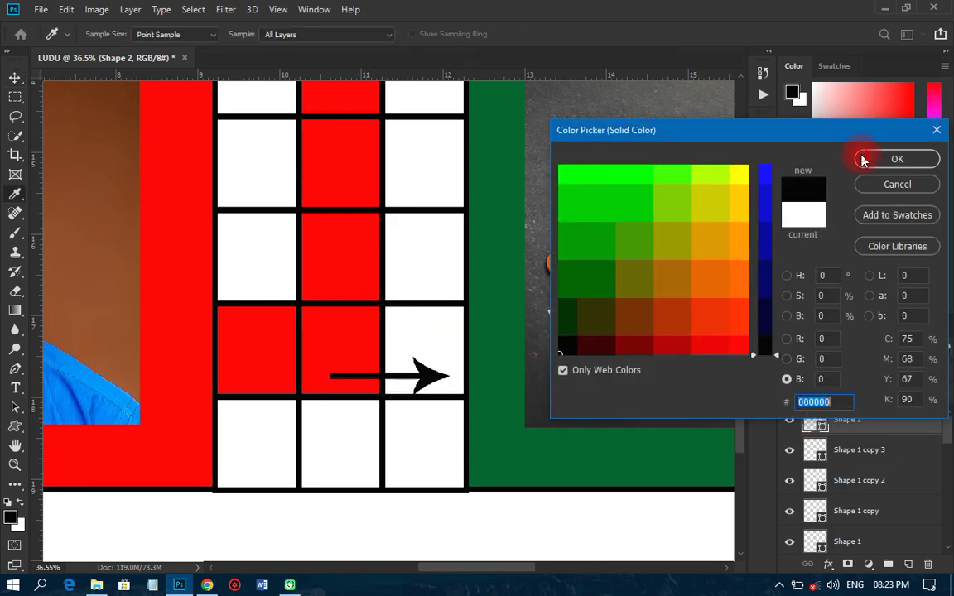
left_click(865, 158)
Step: Rotate the arrow 90° clockwise and flip it vertically to point up, centre it across the red column's entry cells, and duplicate it
left_click_drag(355, 381, 312, 393)
key("ctrl+t")
right_click(348, 383)
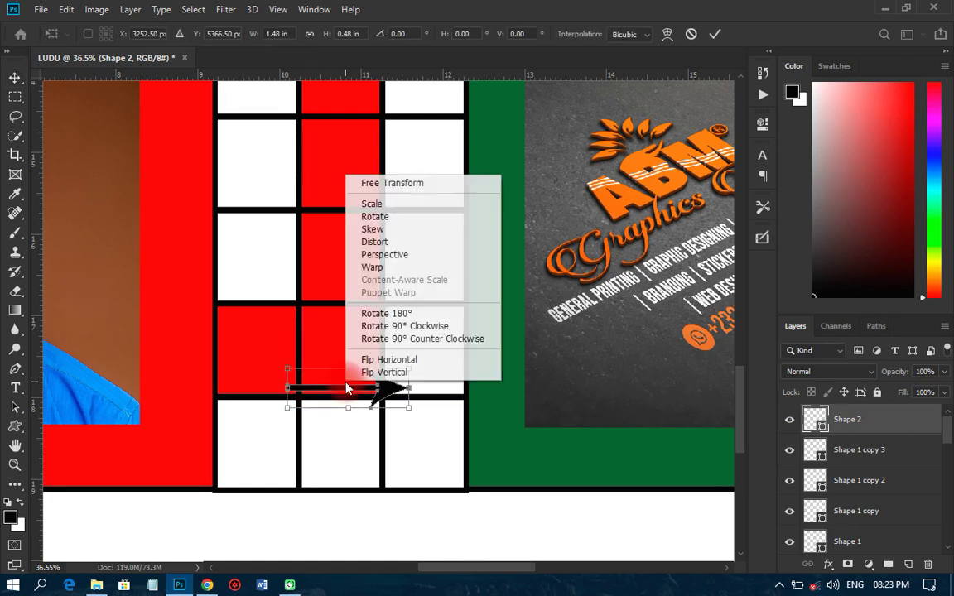
left_click(394, 325)
right_click(345, 375)
left_click(380, 364)
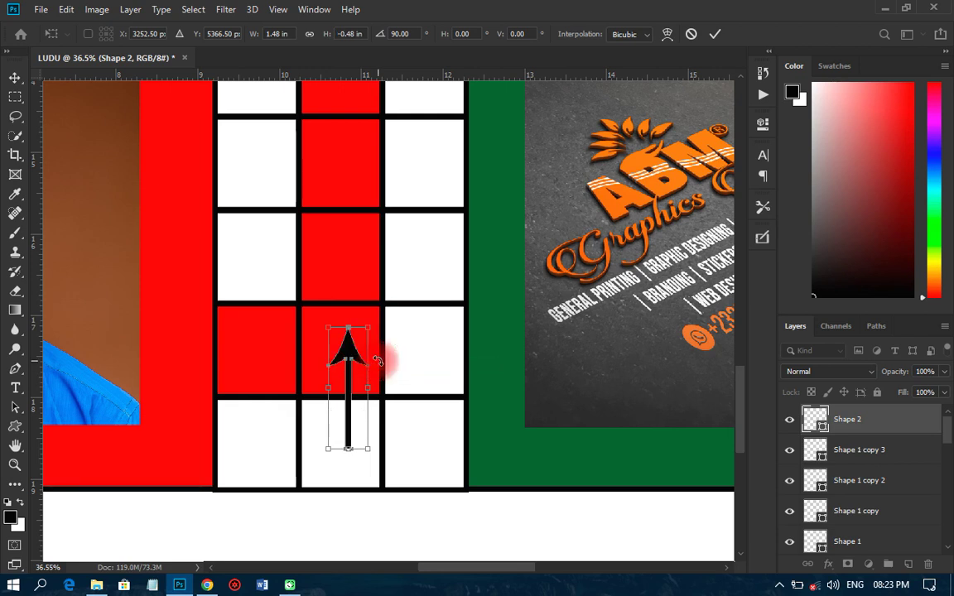
key("Return")
left_click_drag(346, 388, 346, 391)
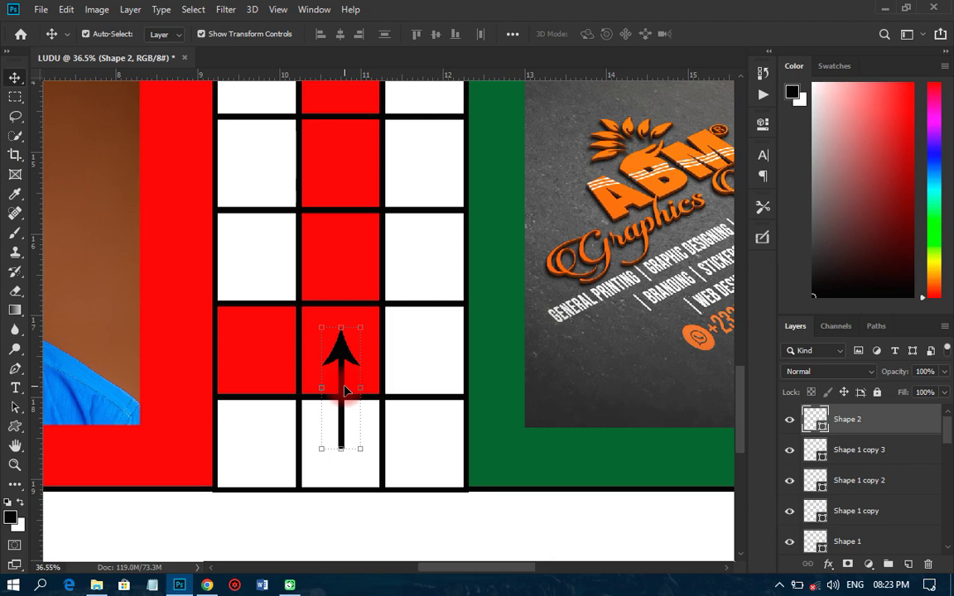
key("ctrl+j")
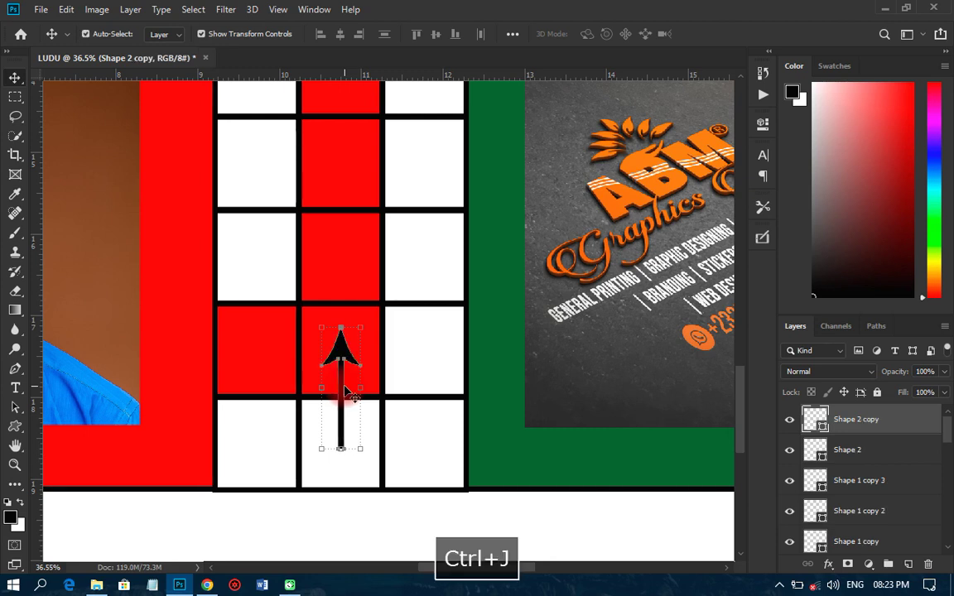
key("ctrl+t")
left_click_drag(322, 388, 727, 92)
left_click(692, 35)
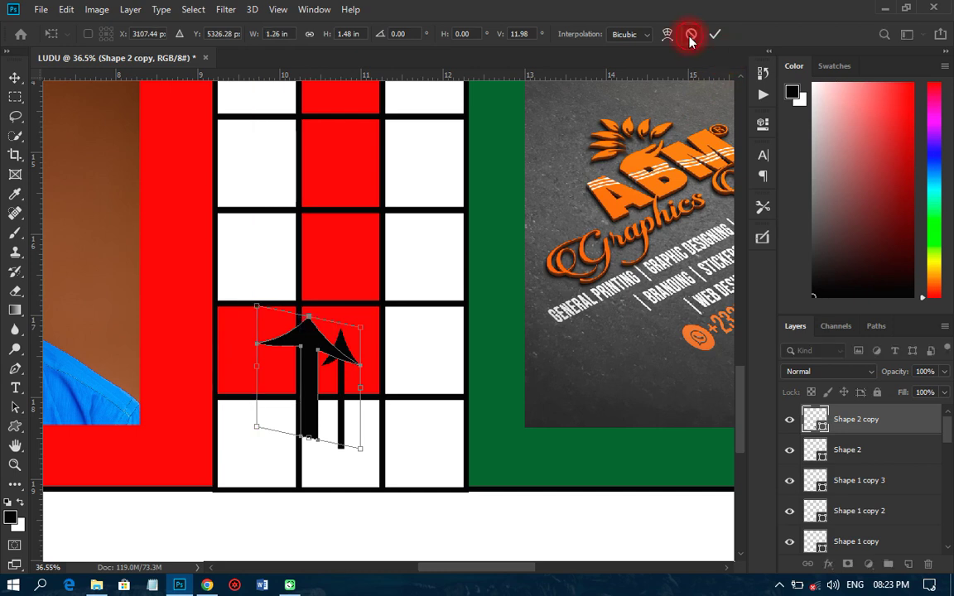
Step: Move the copied arrow so it runs from the red start cell beside the column up into the white cell above
left_click_drag(367, 409, 300, 284)
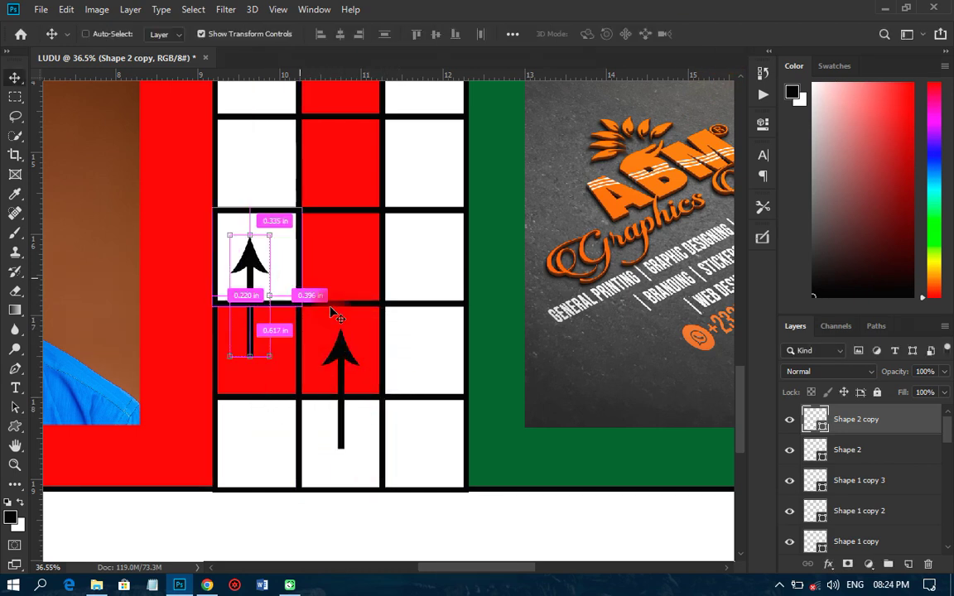
Step: Select both upright arrows, duplicate them and move the copies over the outer end of the blue arm
left_click(854, 452, "shift")
scroll(366, 468, "down", 5)
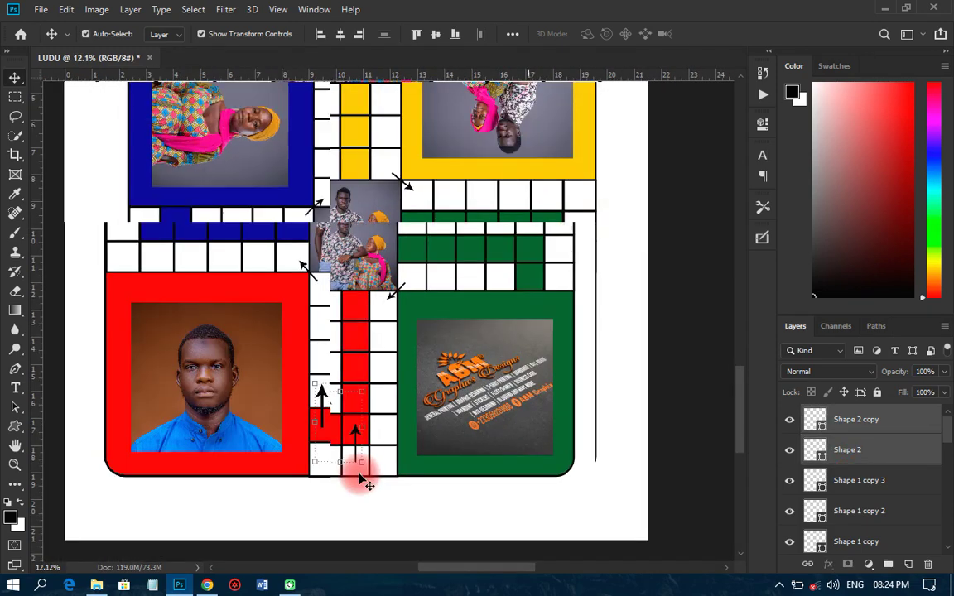
scroll(364, 483, "down", 1)
key("ctrl+j")
left_click_drag(366, 464, 202, 222)
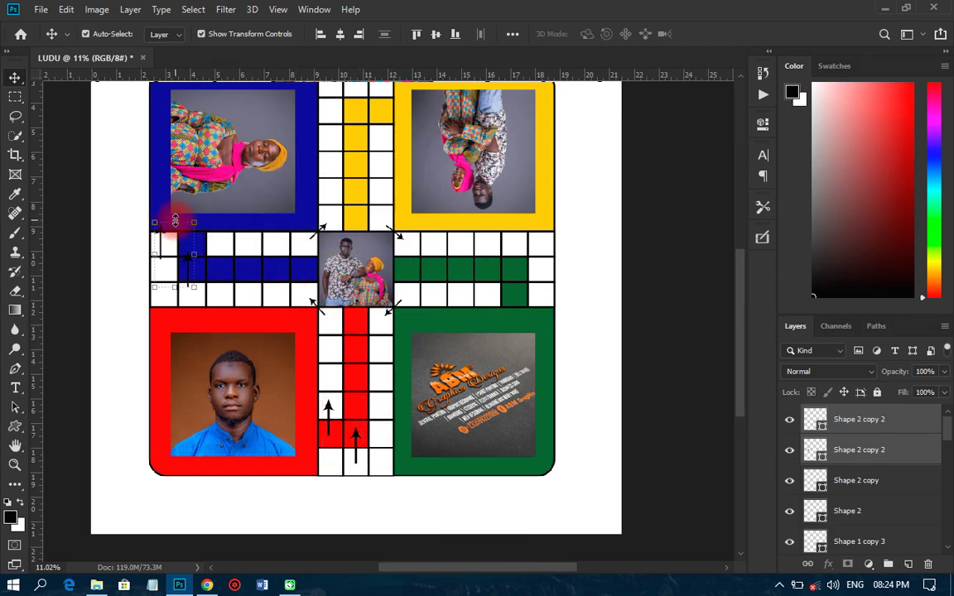
Step: Rotate the copied arrow pair 90° clockwise and align it across the blue arm's entry and start cells, pointing towards the centre
left_click(174, 222)
right_click(187, 238)
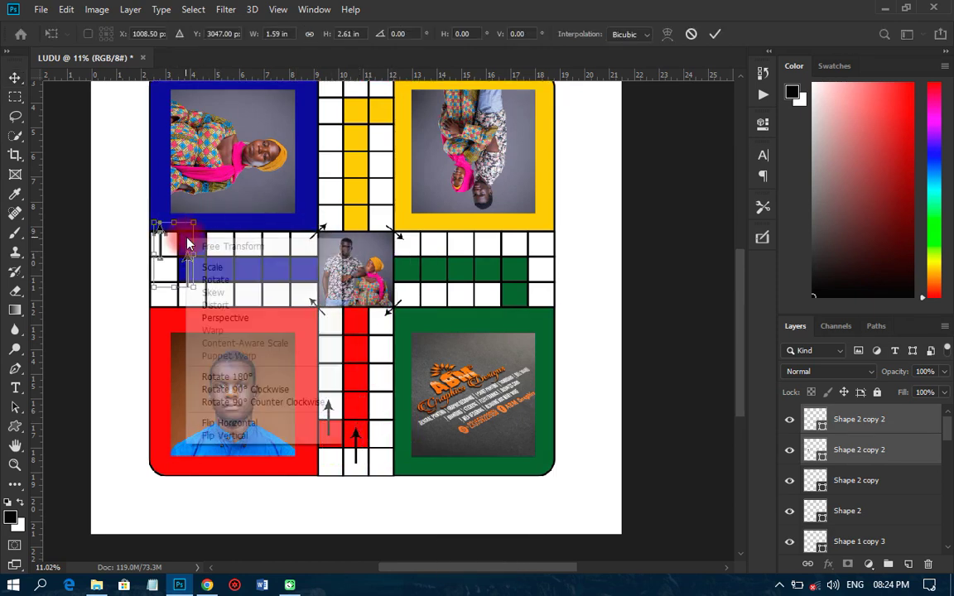
left_click(247, 390)
scroll(207, 267, "up", 4)
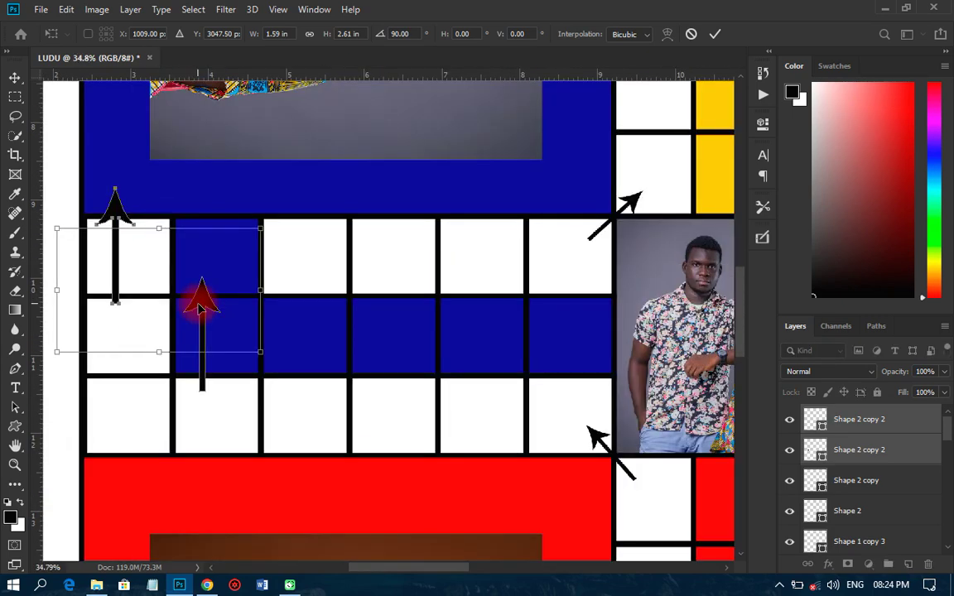
left_click_drag(199, 308, 261, 327)
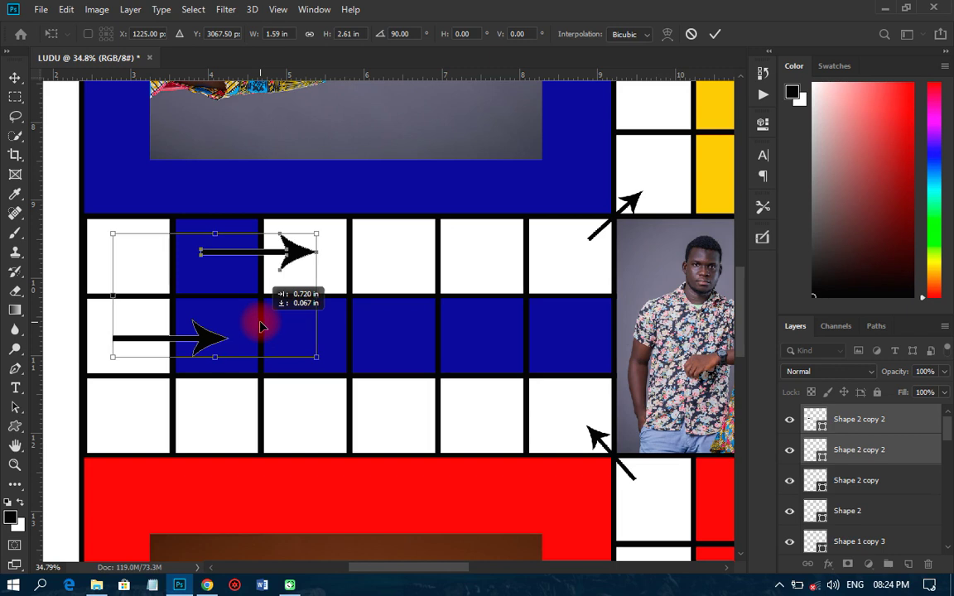
left_click_drag(261, 327, 265, 327)
key("Return")
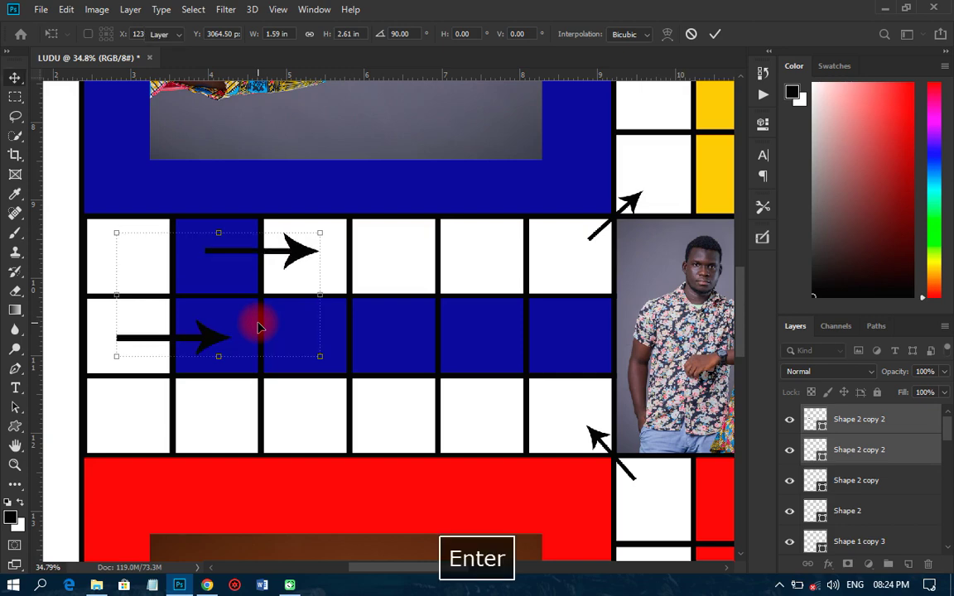
scroll(252, 331, "down", 4)
scroll(245, 336, "down", 3)
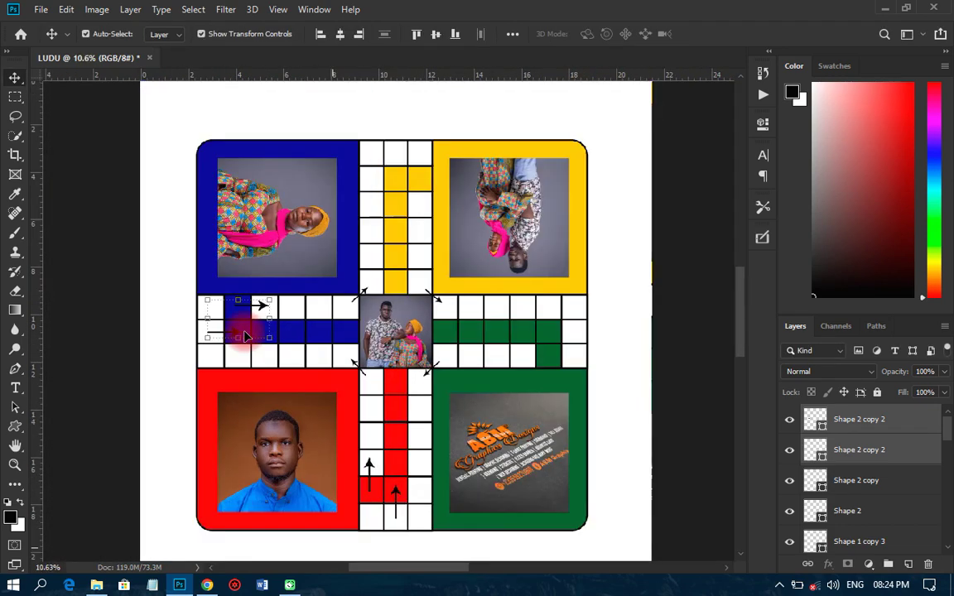
Step: Duplicate the blue arm's arrow pair, move the copies onto the yellow arm's entry cells and rotate them 90° clockwise to point down
key("ctrl+j")
left_click_drag(245, 336, 404, 202)
key("ctrl+t")
right_click(406, 205)
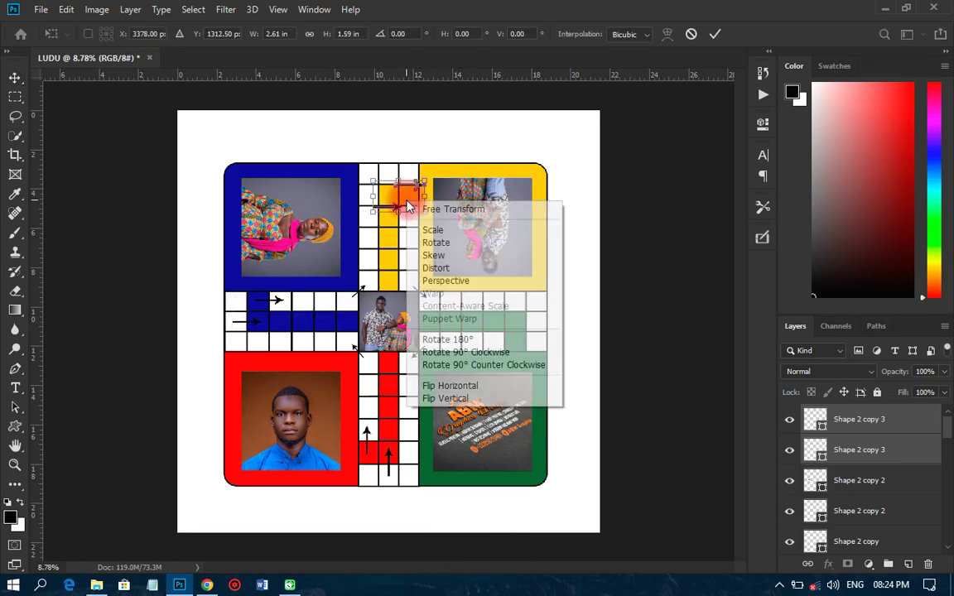
left_click(466, 352)
key("ctrl+plus")
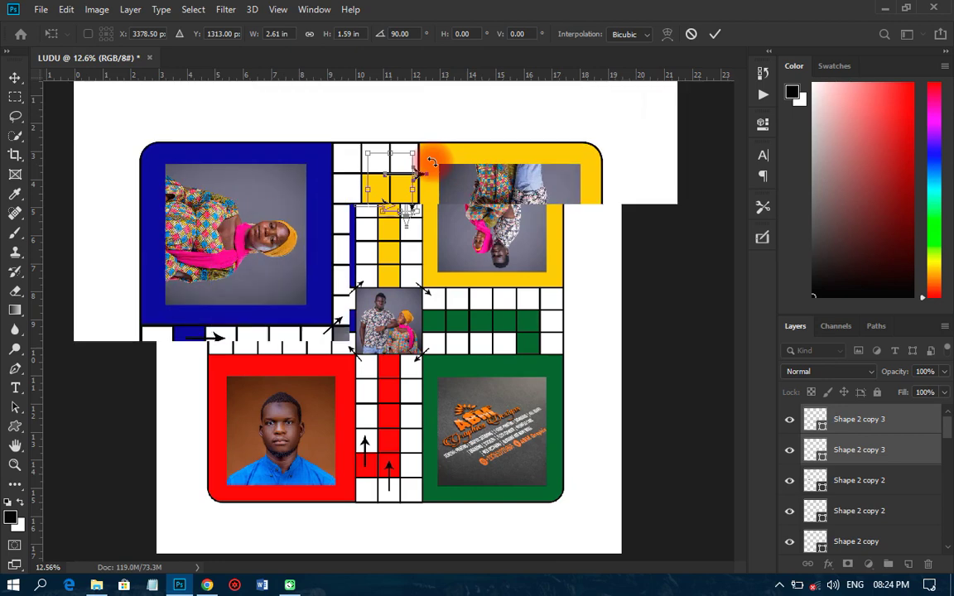
scroll(431, 160, "up", 3)
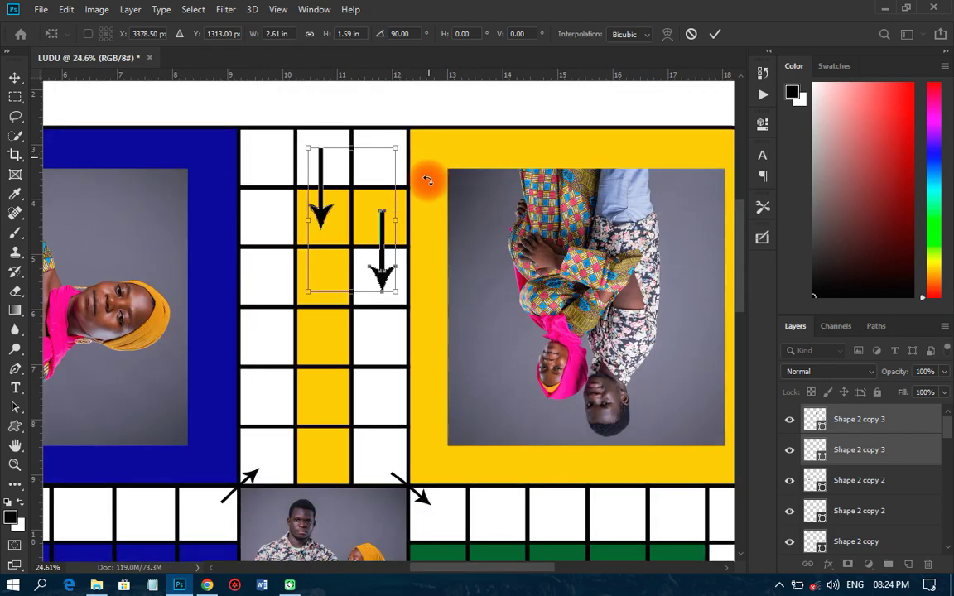
left_click(715, 34)
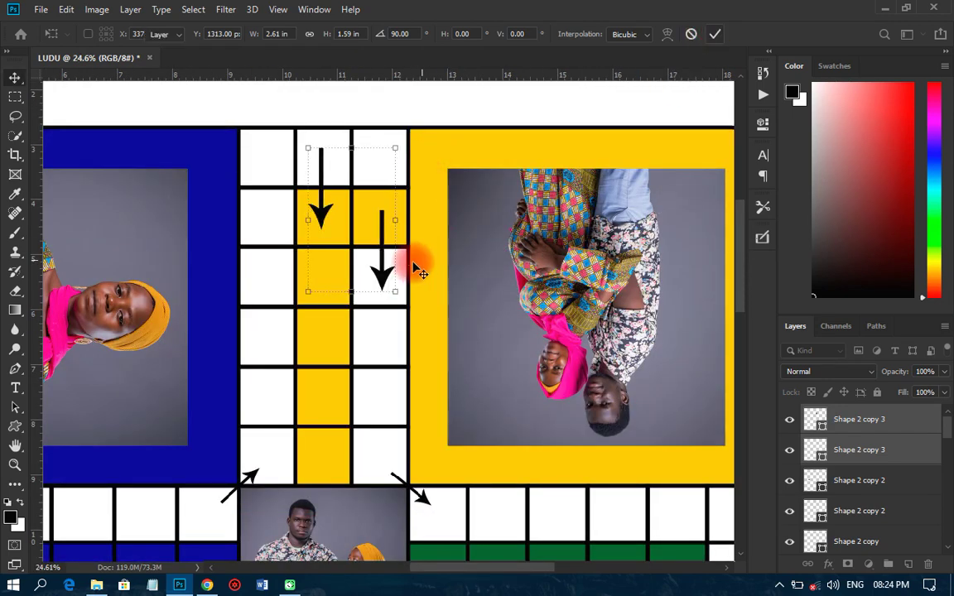
scroll(359, 279, "down", 3)
scroll(359, 278, "down", 1)
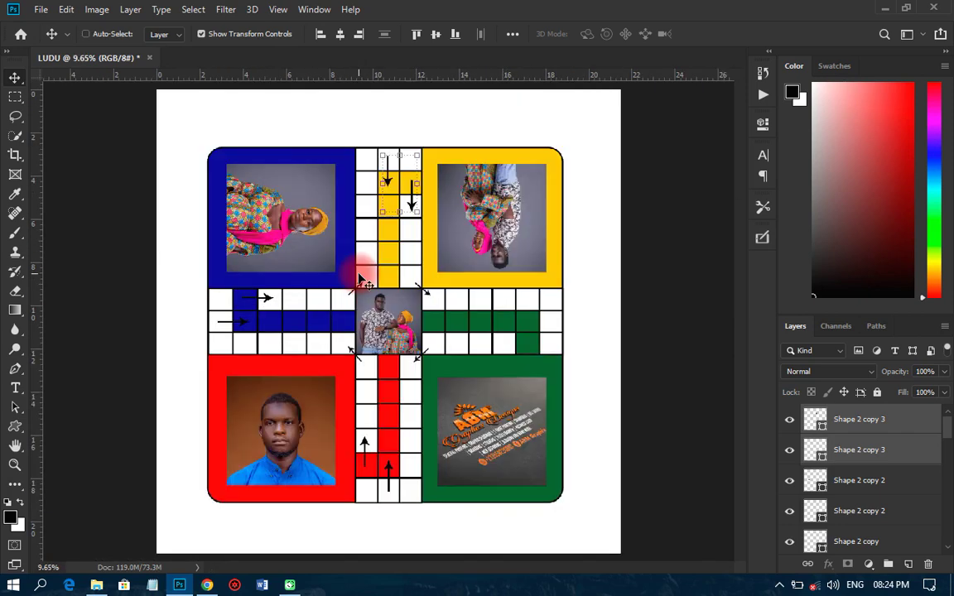
Step: Duplicate the yellow arm's arrow pair, move the copies over the outer end of the green arm and rotate them 90° clockwise
key("ctrl+j")
left_click_drag(362, 280, 557, 399)
key("ctrl+t")
right_click(523, 327)
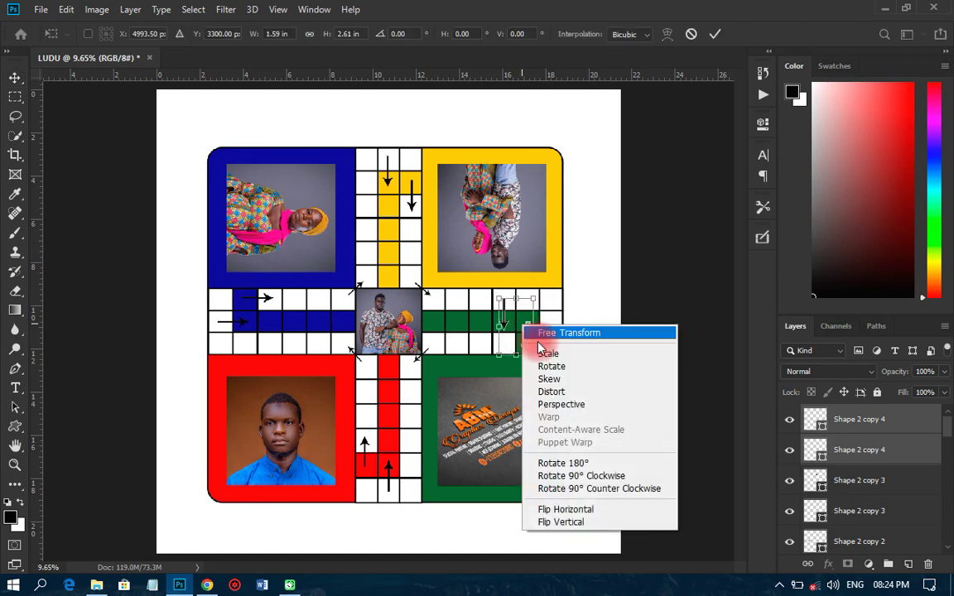
left_click(579, 476)
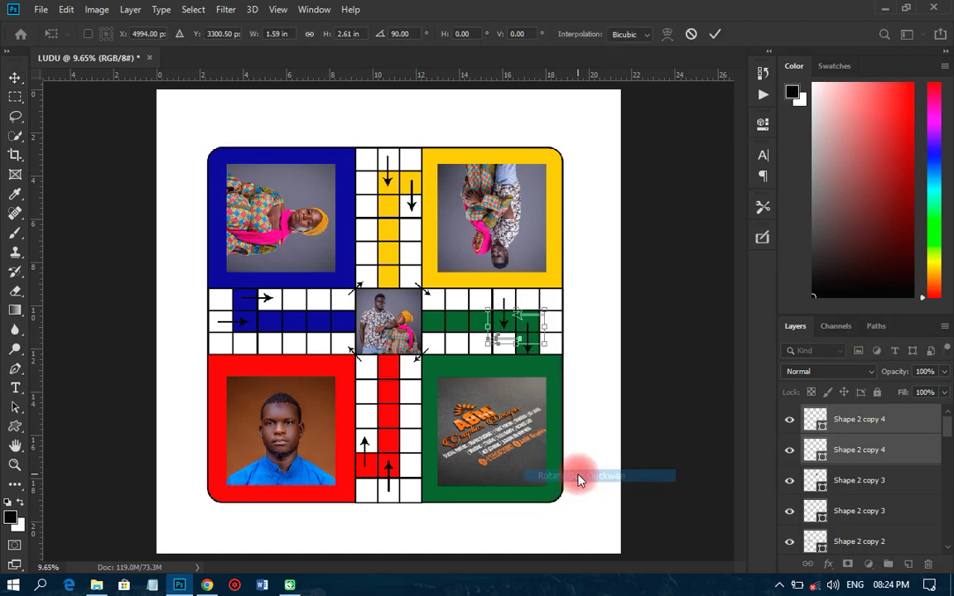
Step: Align the rotated arrow pair across the green arm's entry and start cells, pointing towards the centre, and deselect it
scroll(522, 300, "up", 4)
scroll(522, 300, "up", 3)
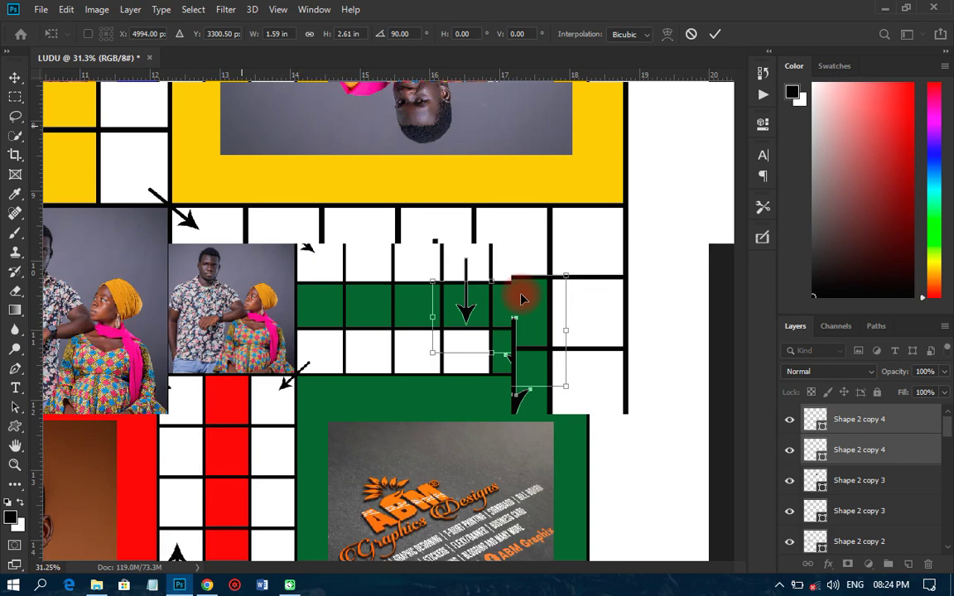
left_click_drag(517, 368, 550, 382)
left_click(715, 33)
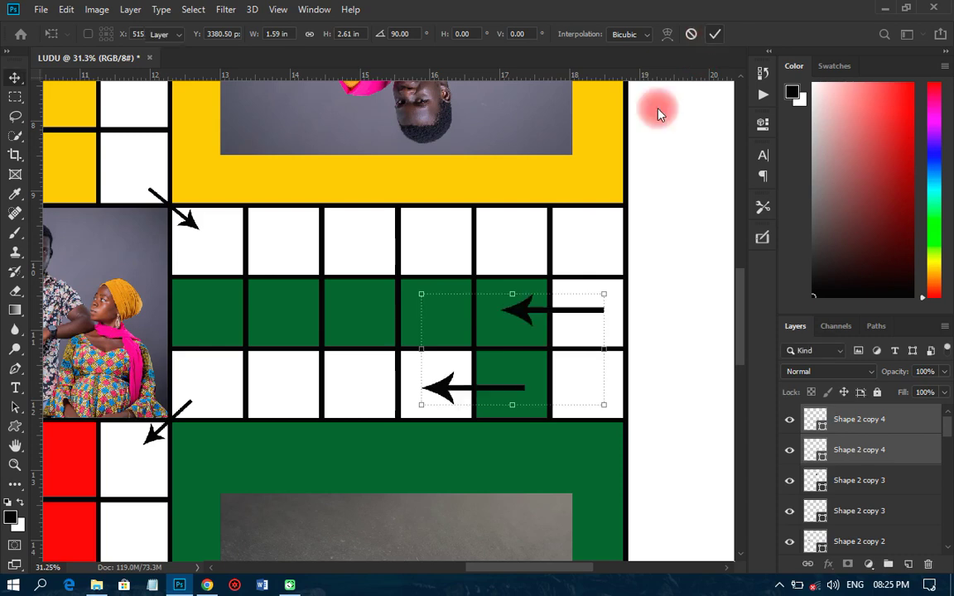
left_click(494, 366)
scroll(463, 367, "down", 4)
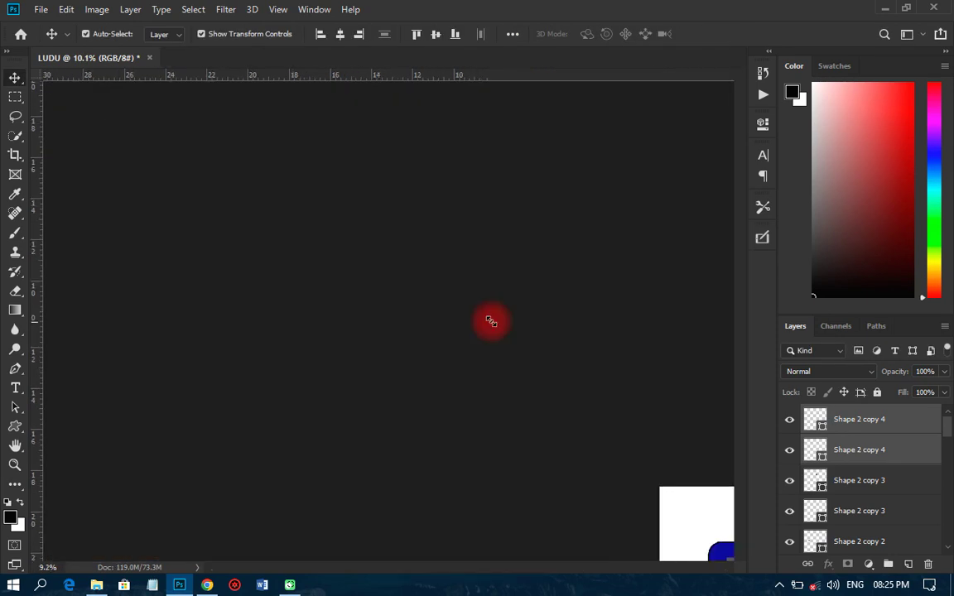
key("ctrl+0")
left_click(635, 287)
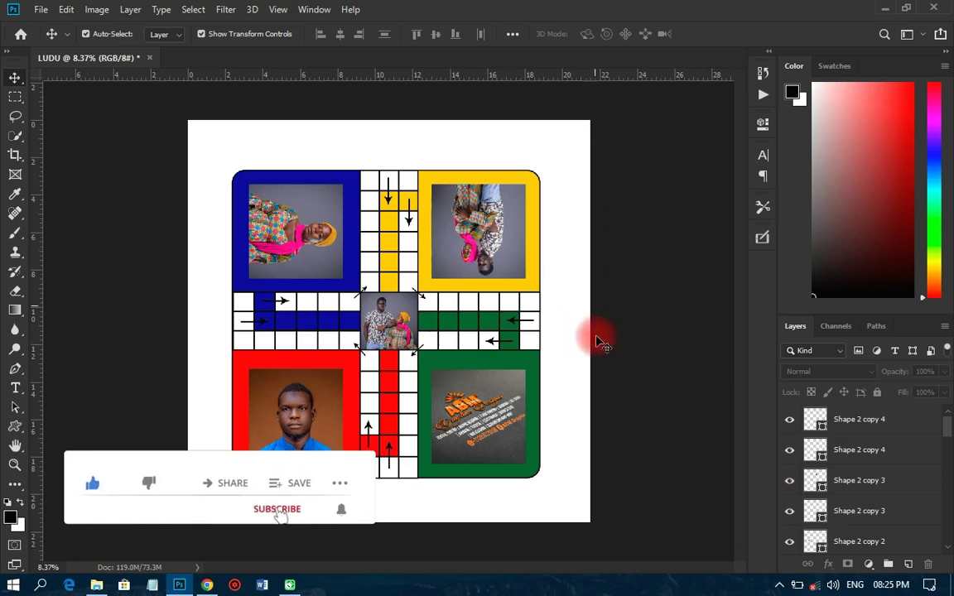
Step: Add a gradient fill layer directly above the Background layer and open its gradient for editing
scroll(829, 476, "down", 5)
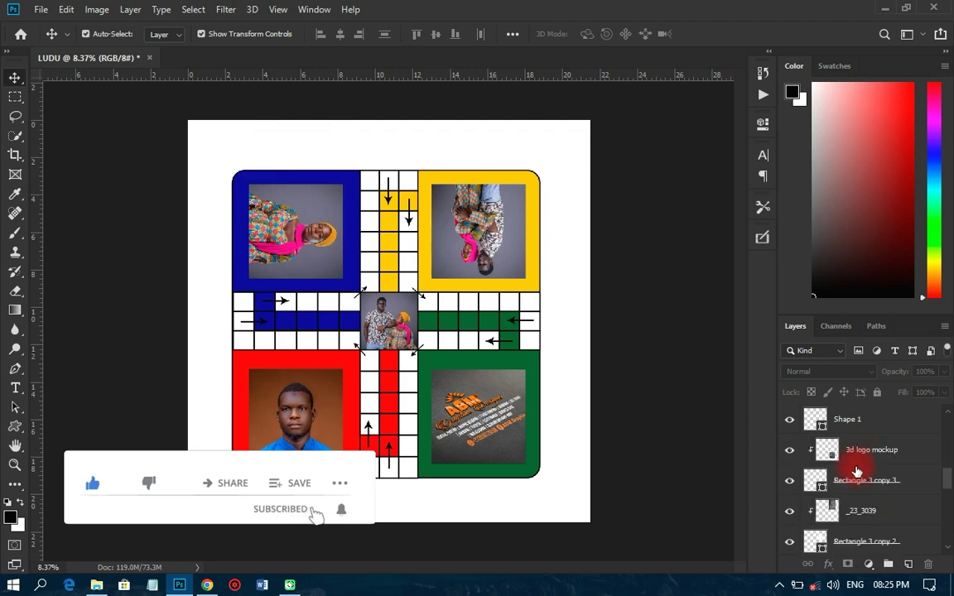
scroll(857, 477, "down", 6)
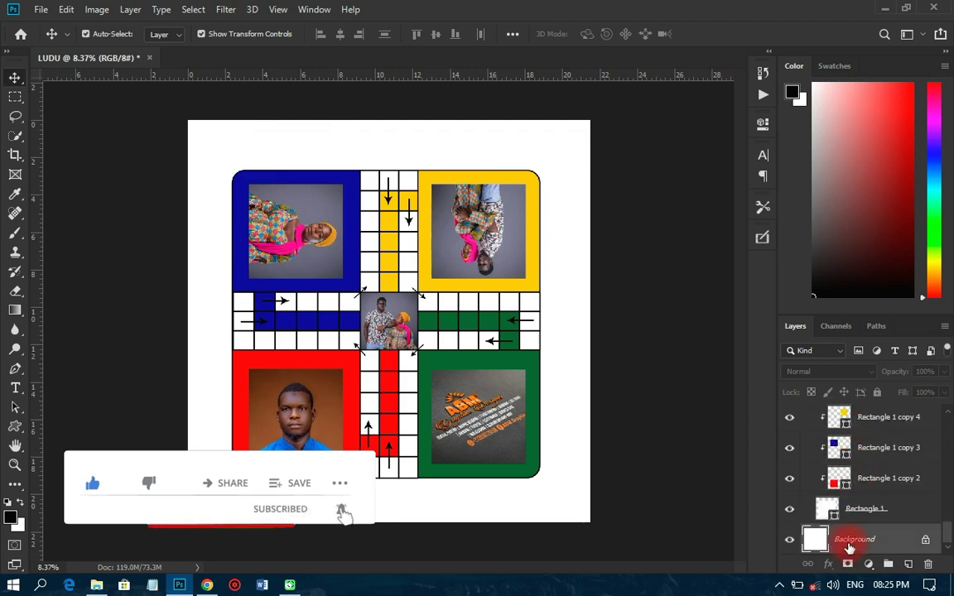
left_click(849, 542)
left_click(869, 564)
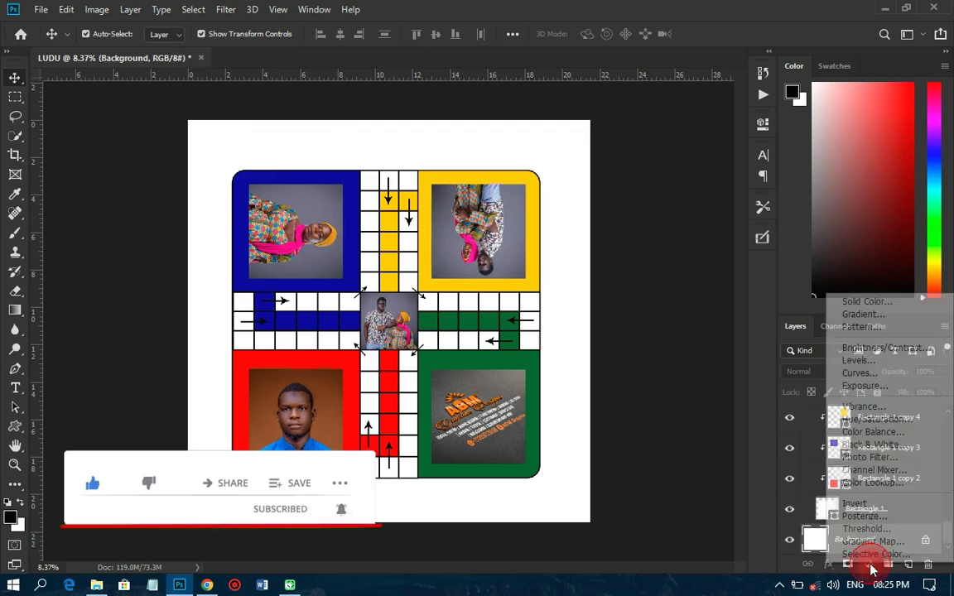
left_click(868, 314)
left_click(790, 186)
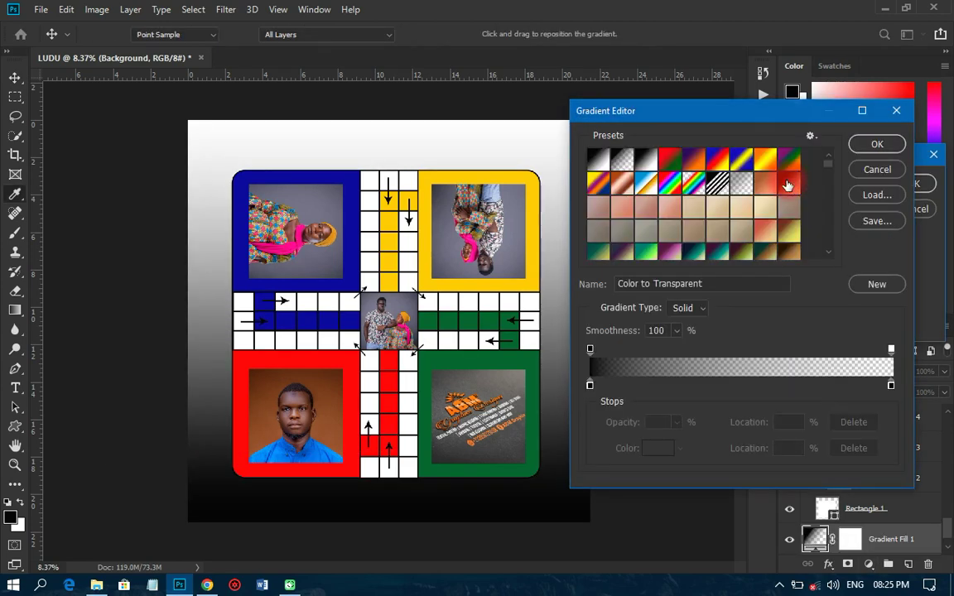
Step: Try several gradient presets on the background fill, including Gradient 20, Halloween and Black
left_click(787, 185)
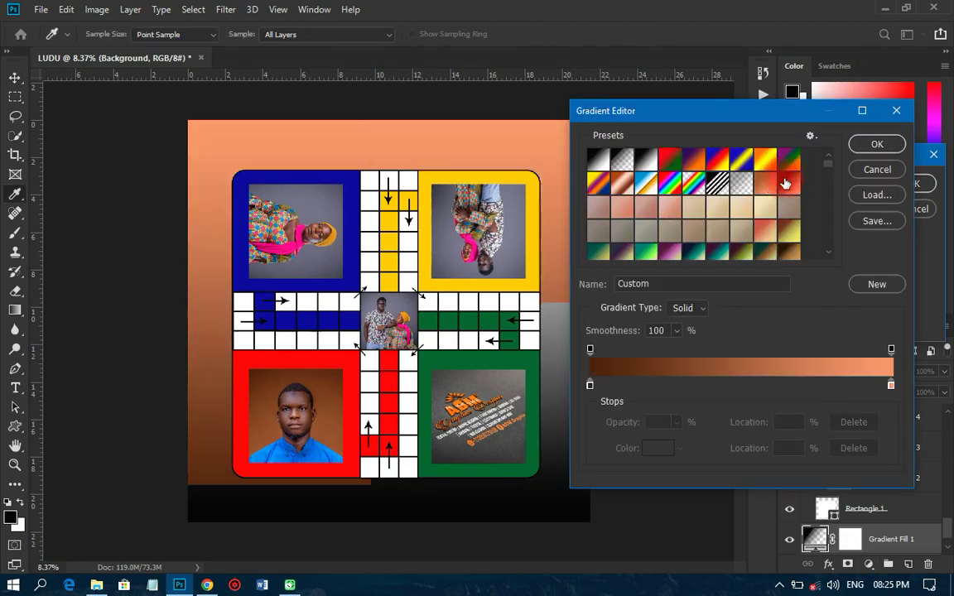
scroll(767, 218, "down", 5)
left_click(770, 218)
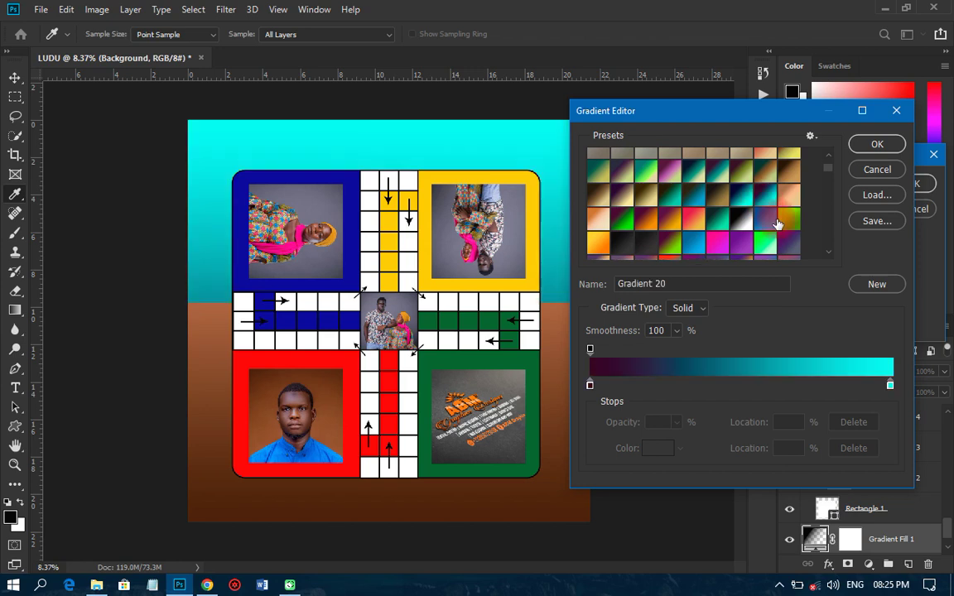
left_click(770, 218)
left_click(684, 242)
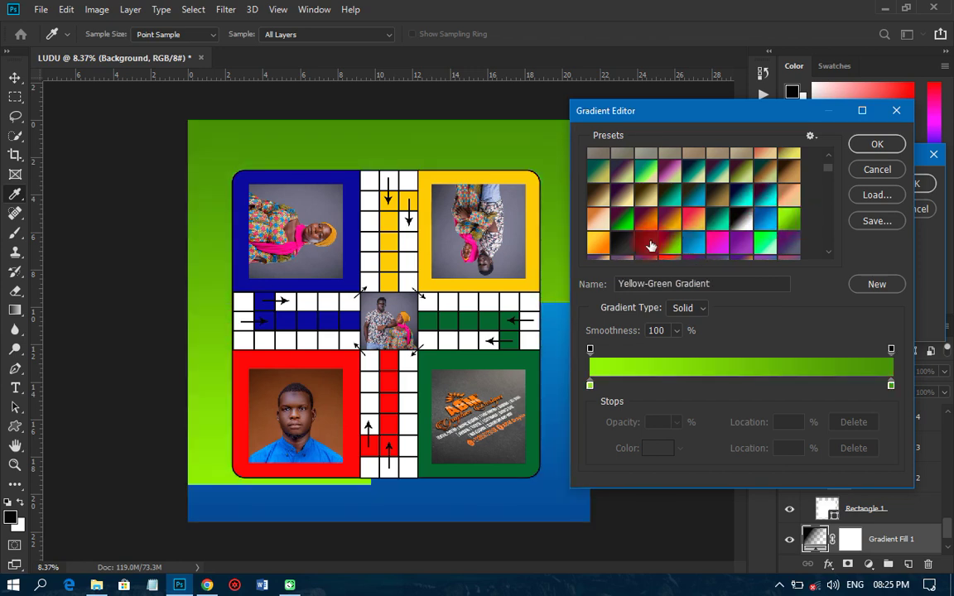
left_click(600, 244)
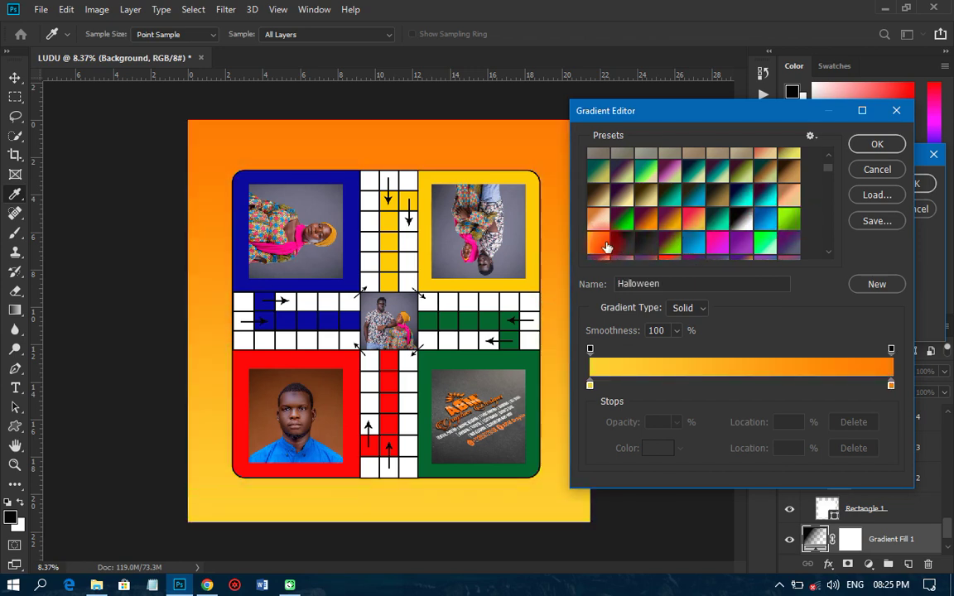
left_click(617, 247)
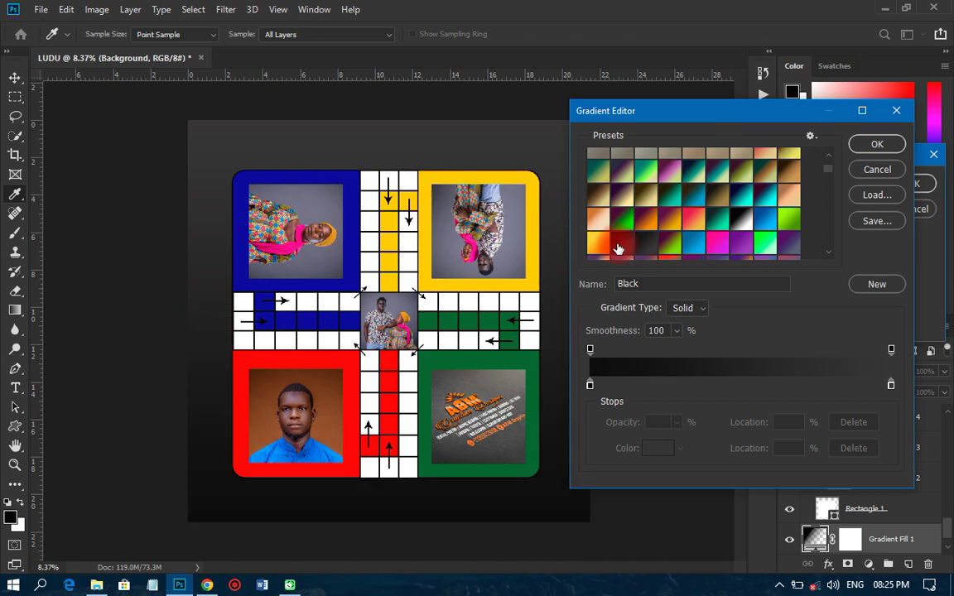
Step: Try the purple-to-orange preset 4 and the Blue Gradient preset on the background fill, and browse further presets
scroll(617, 247, "down", 2)
left_click(739, 199)
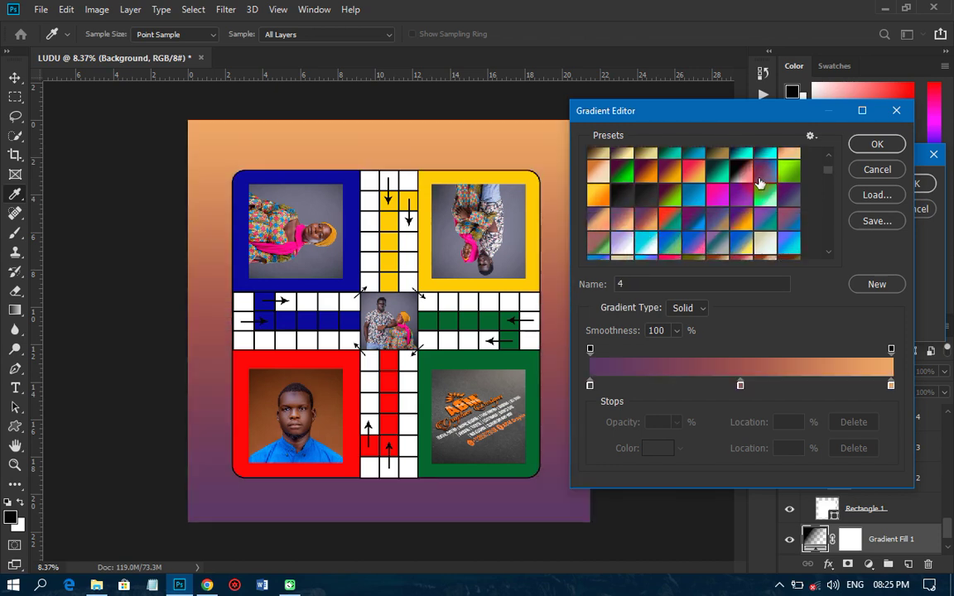
left_click(692, 217)
scroll(692, 217, "down", 8)
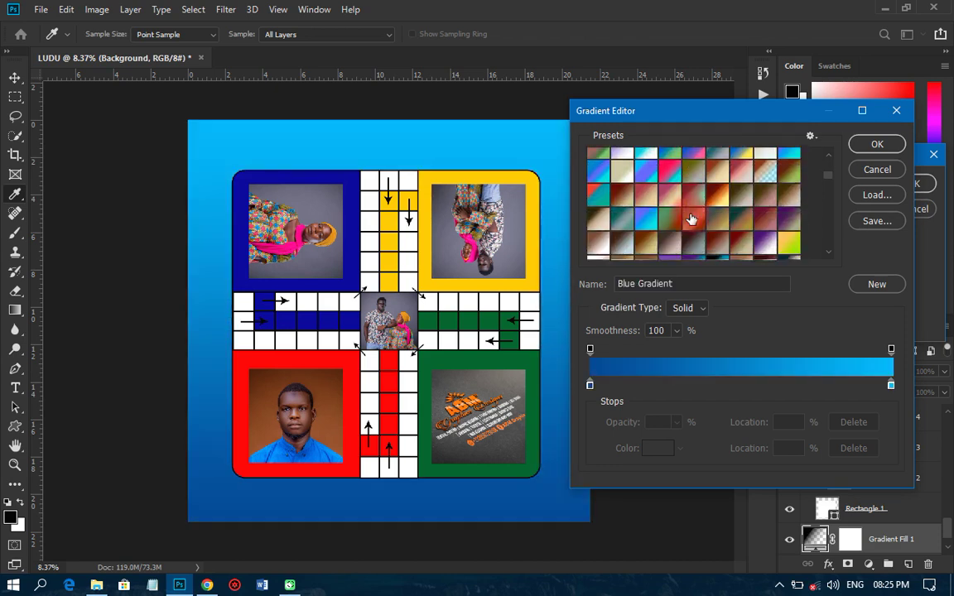
scroll(701, 226, "down", 6)
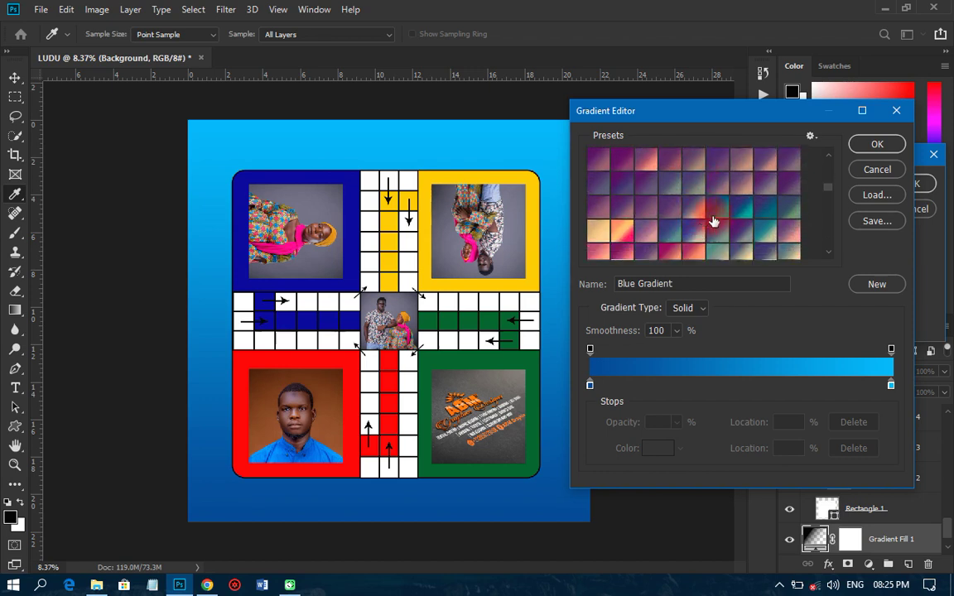
Step: Try the custom navy-to-teal and purple-to-blue gradient presets on the background fill
scroll(719, 191, "up", 2)
left_click(720, 189)
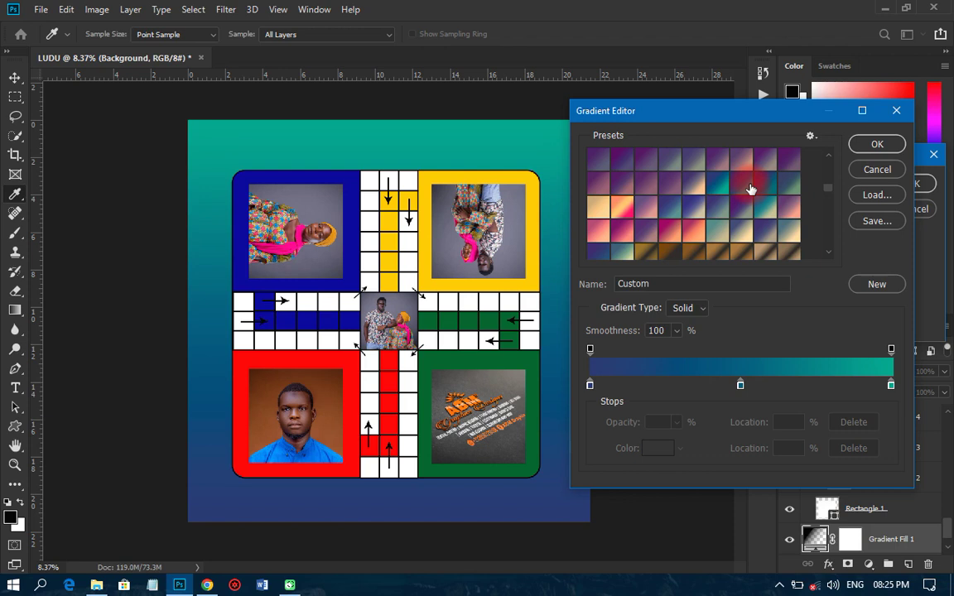
left_click(603, 255)
scroll(656, 232, "down", 4)
scroll(656, 231, "down", 6)
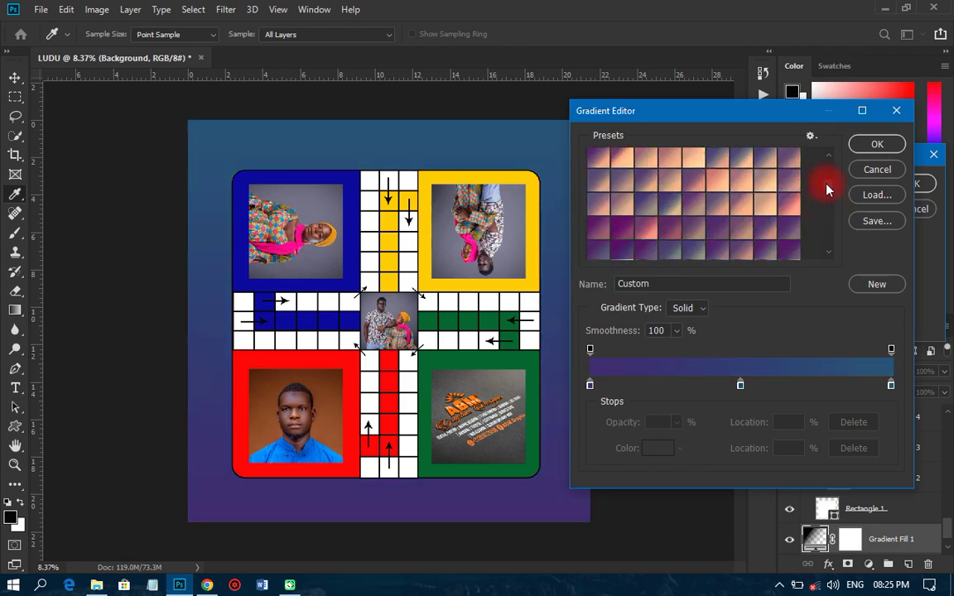
scroll(718, 234, "down", 2)
left_click(719, 240)
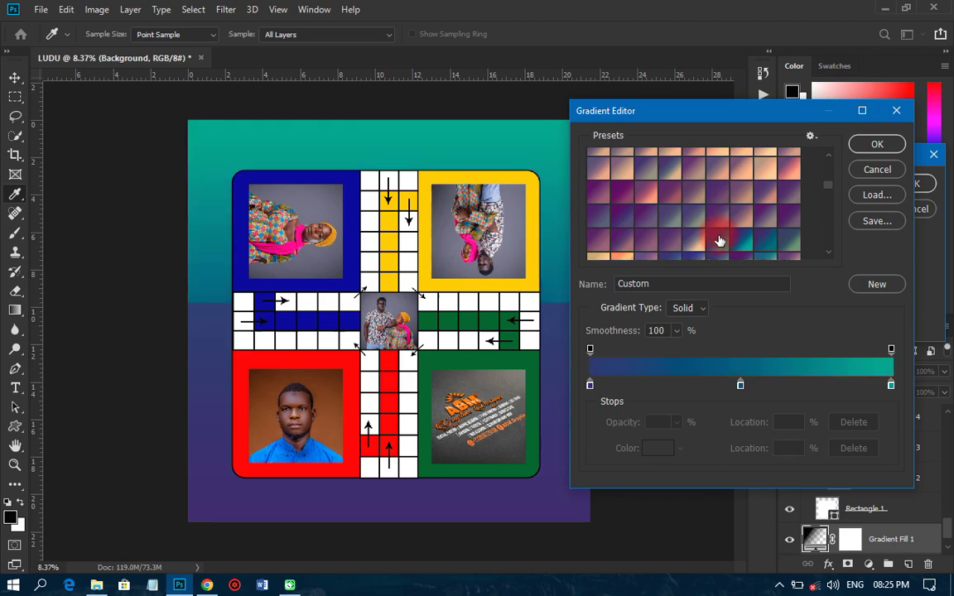
Step: Try the violet-to-cyan preset 20 on the background fill, followed by Blue Gradient
scroll(721, 236, "up", 5)
scroll(726, 233, "up", 3)
left_click(646, 252)
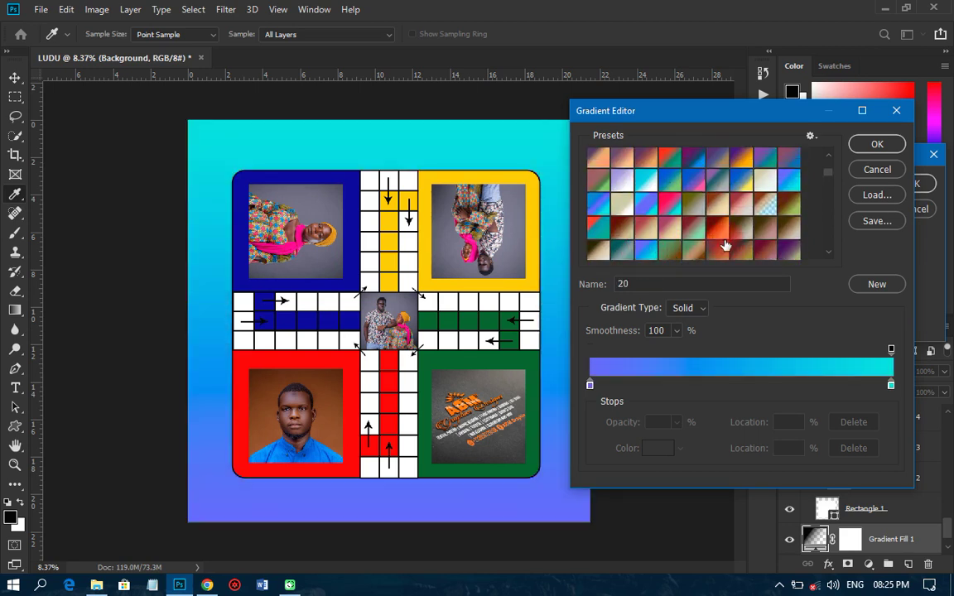
scroll(745, 246, "up", 1)
left_click(768, 162)
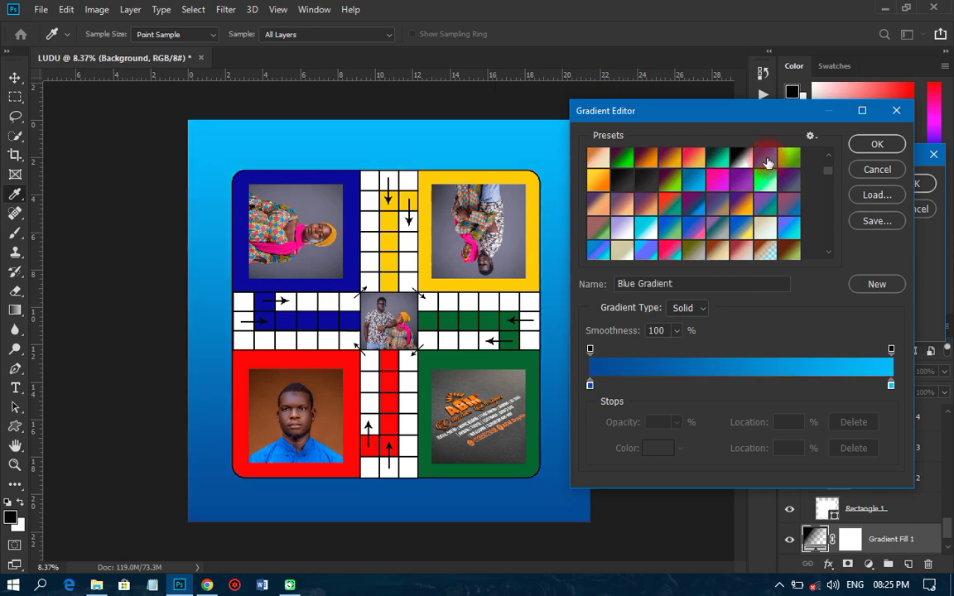
Step: Apply the Yellow-Green Gradient preset to the background fill layer and deselect it
left_click(791, 158)
left_click(876, 144)
left_click(899, 186)
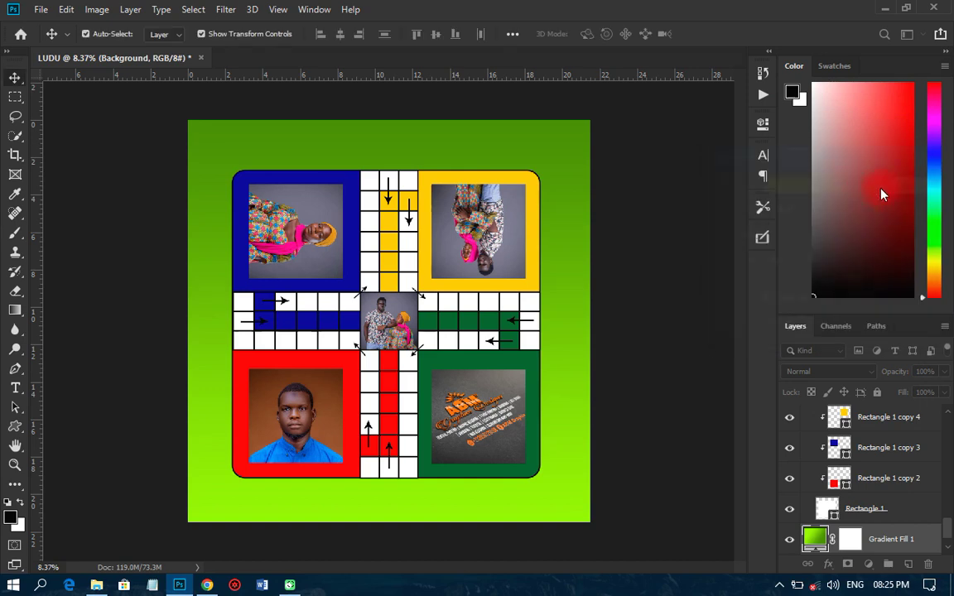
left_click(734, 339)
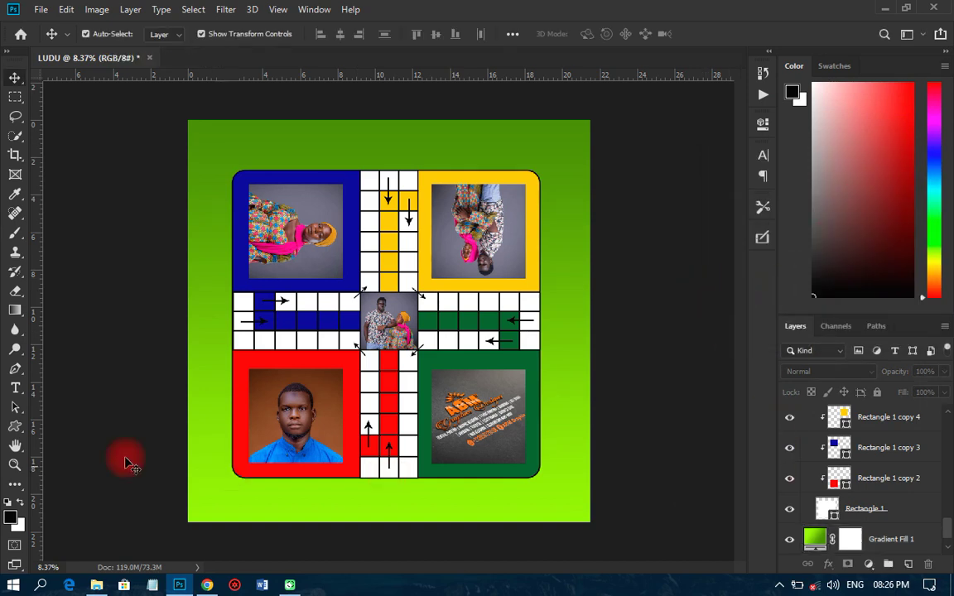
Step: Add the text "SOOBU PALACE" on the green background below the board, on a layer directly above the gradient fill
left_click(15, 388)
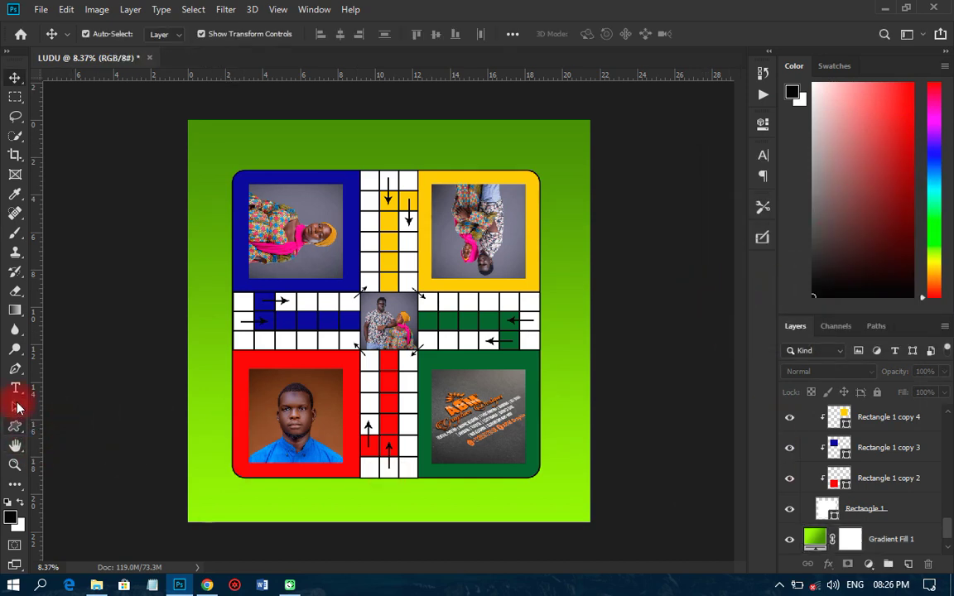
left_click(256, 503)
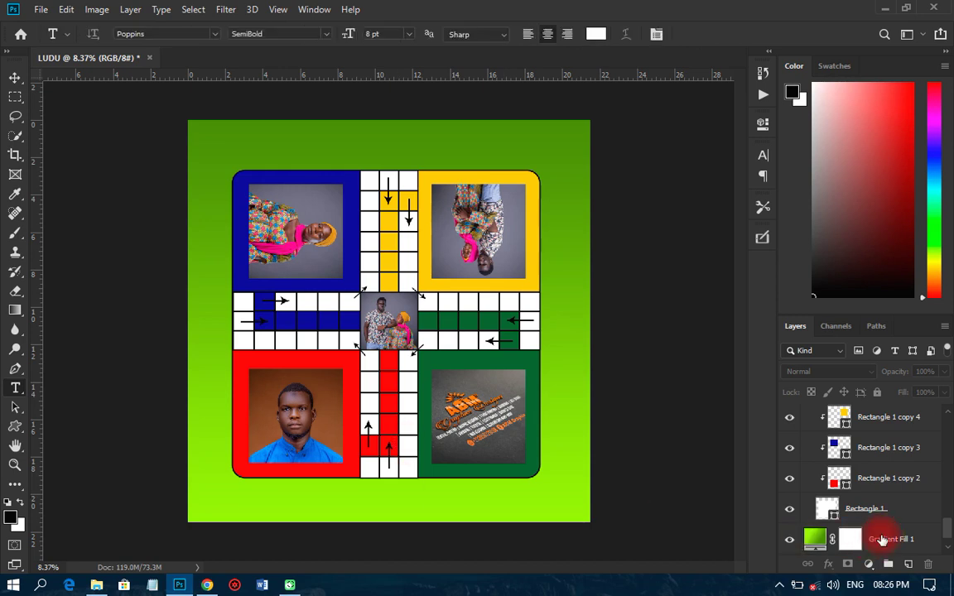
left_click(882, 540)
left_click(299, 504)
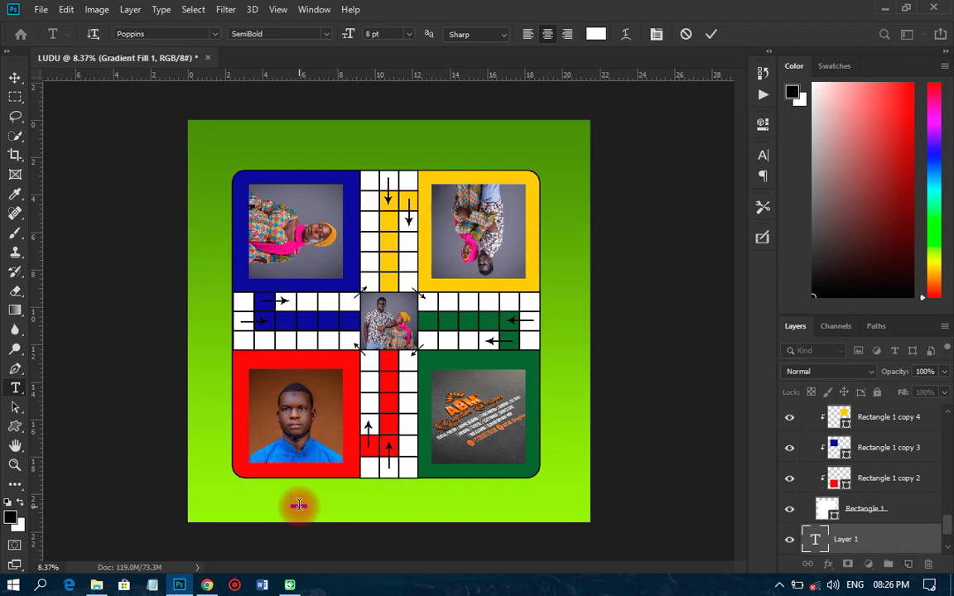
type("SOU P")
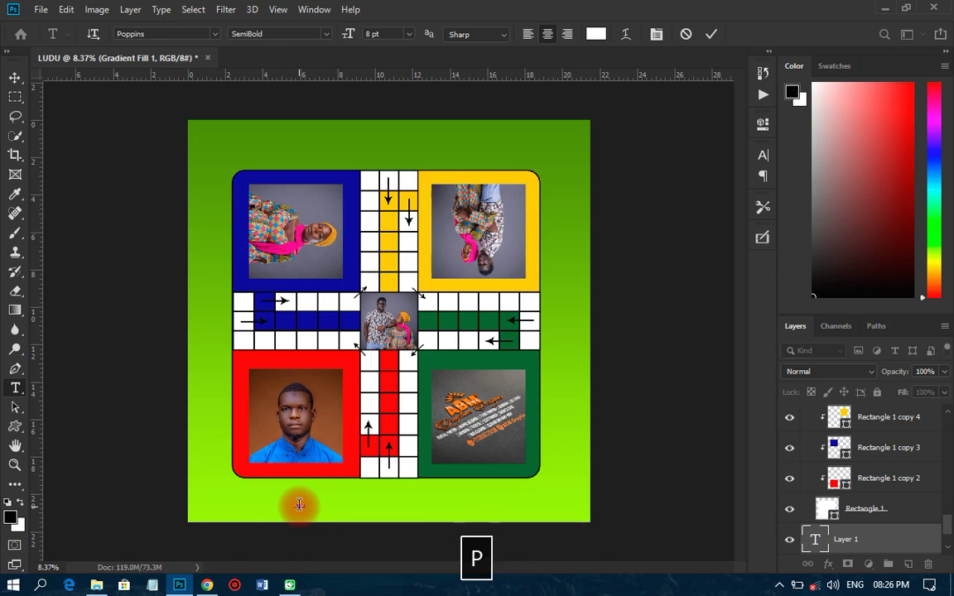
type("A")
left_click(15, 77)
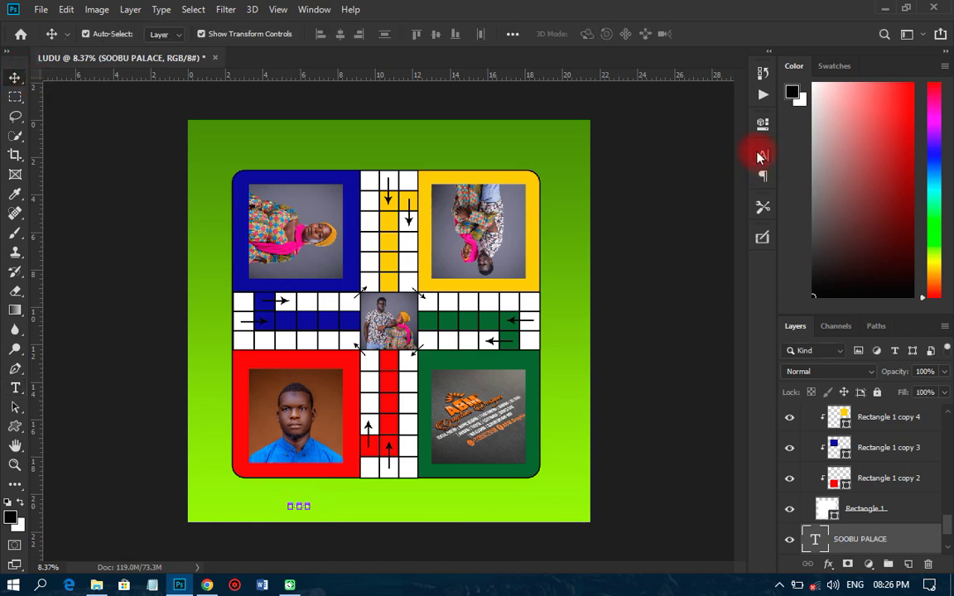
Step: Enlarge the "SOOBU PALACE" title to 147 pt and position it centred below the Ludo board
left_click(763, 157)
left_click(654, 194)
left_click(639, 383)
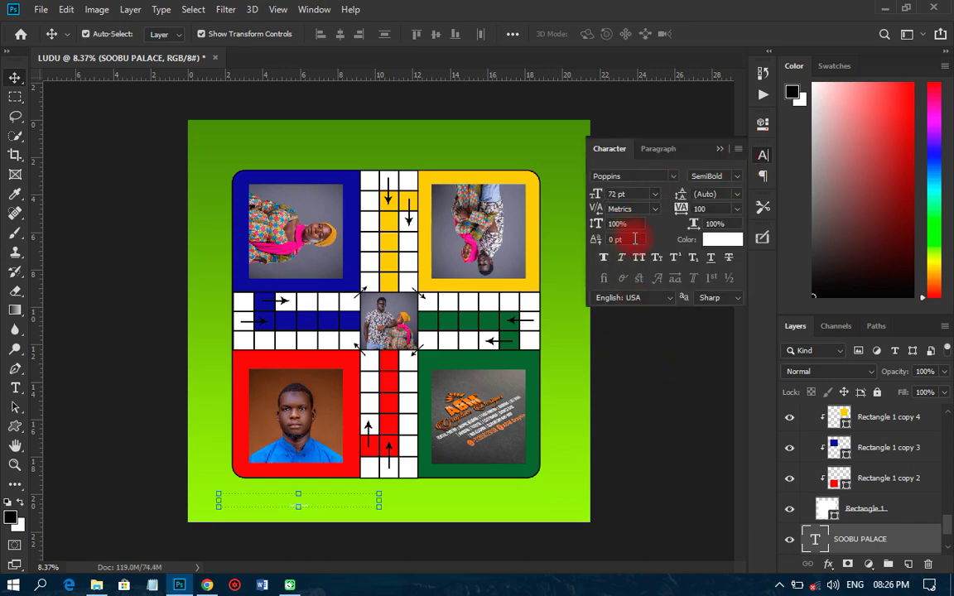
left_click_drag(598, 194, 654, 194)
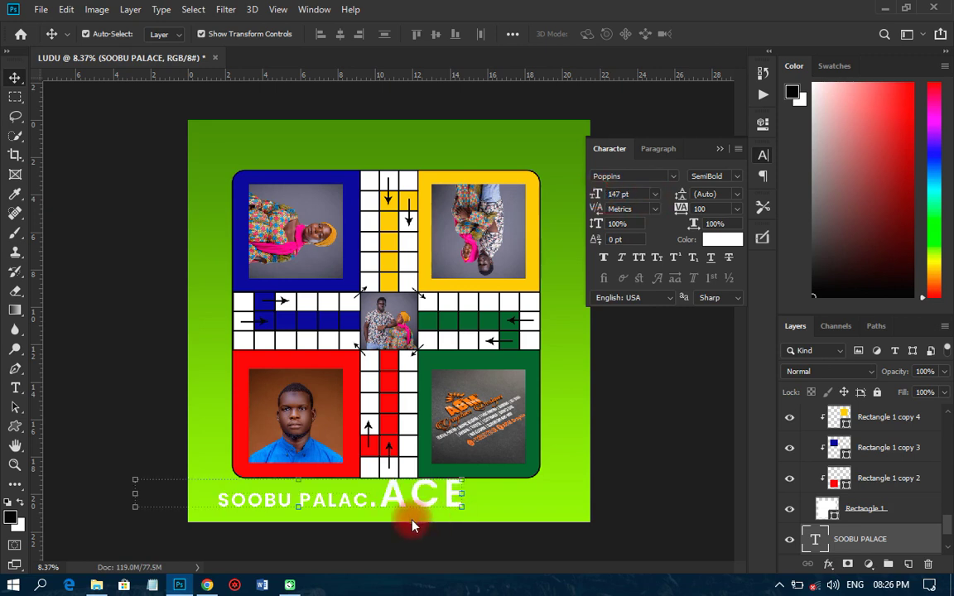
left_click_drag(390, 501, 497, 503)
Step: Recolour the "SOOBU PALACE" title black, nudge it slightly down below the board and deselect it
left_click(722, 239)
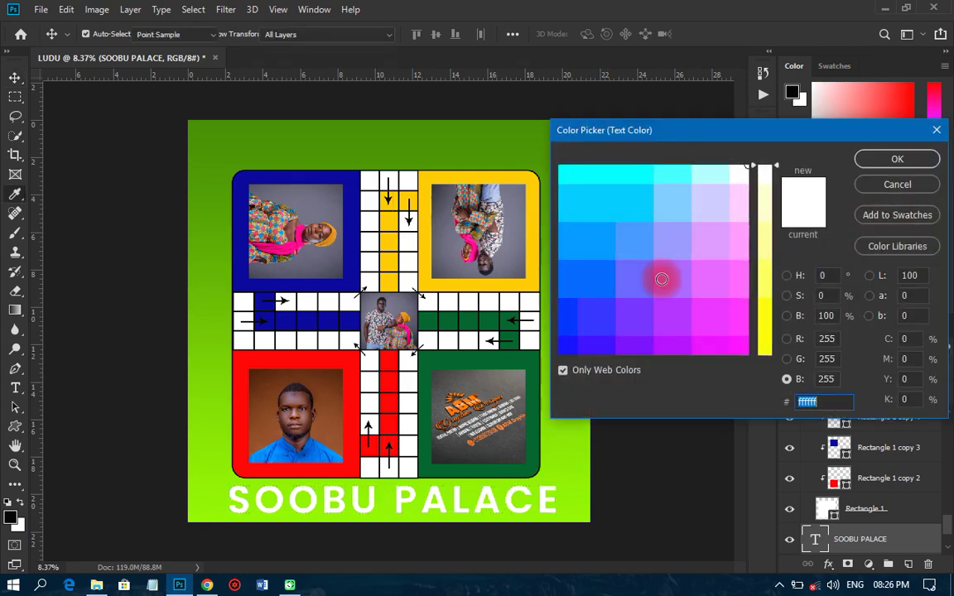
left_click(559, 359)
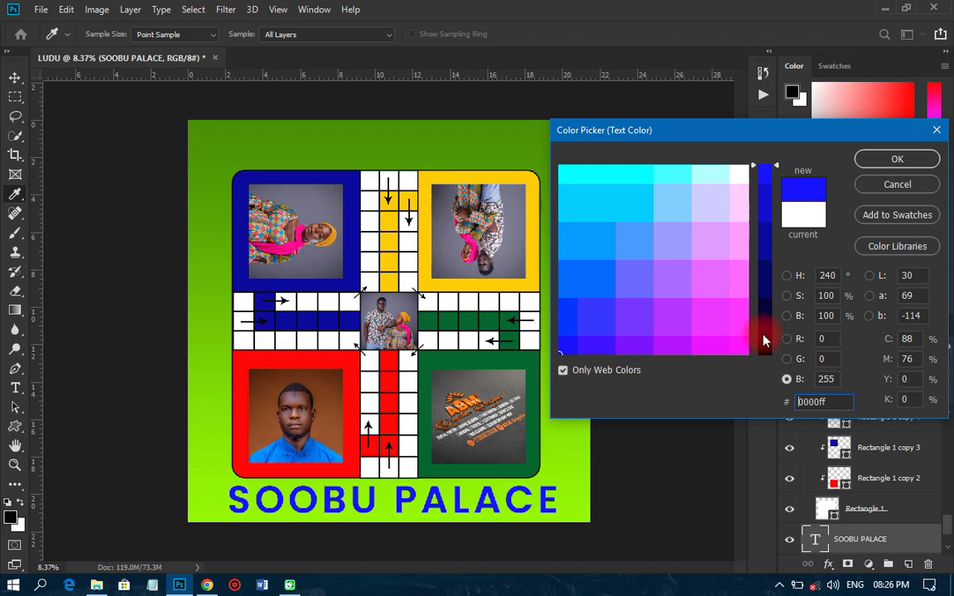
key("Return")
mouse_move(464, 511)
left_mouse_down()
mouse_move(454, 503)
mouse_move(464, 507)
left_mouse_up()
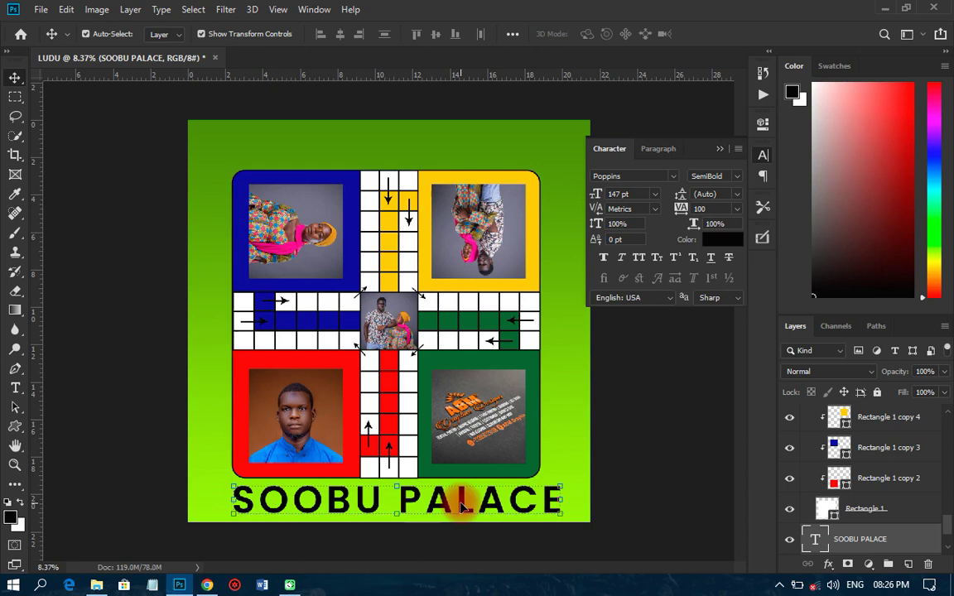
key("Down")
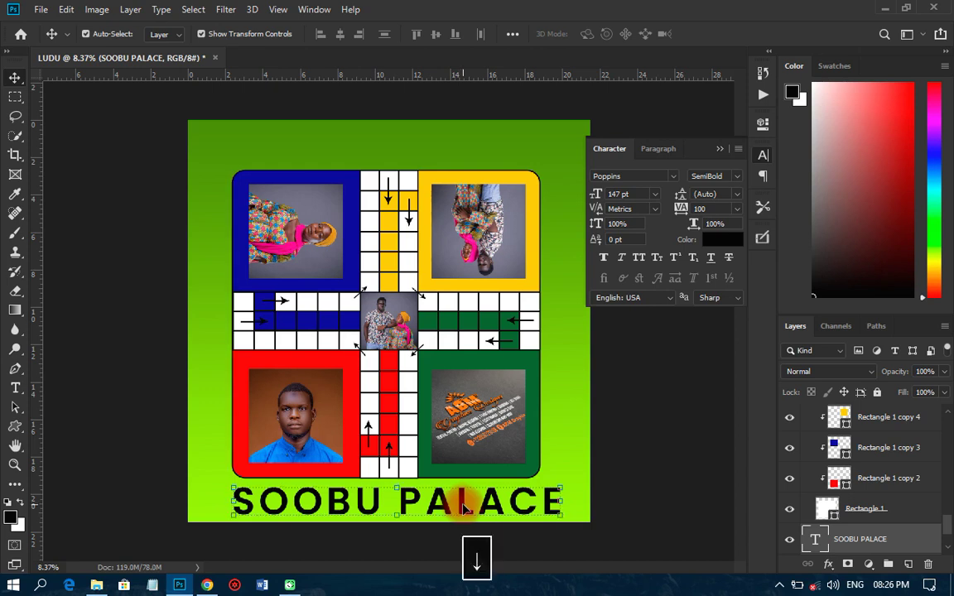
left_click(688, 511)
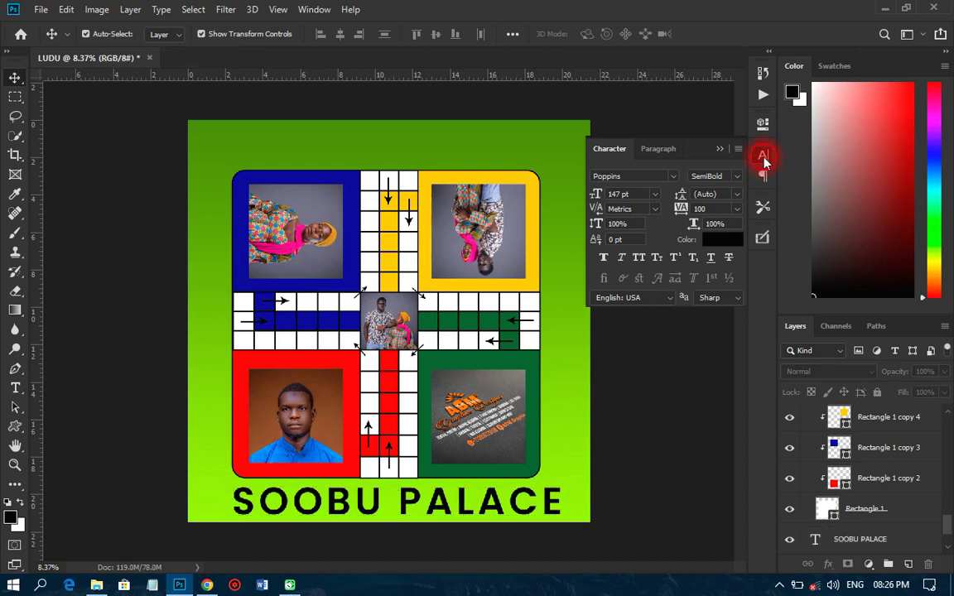
left_click(682, 278)
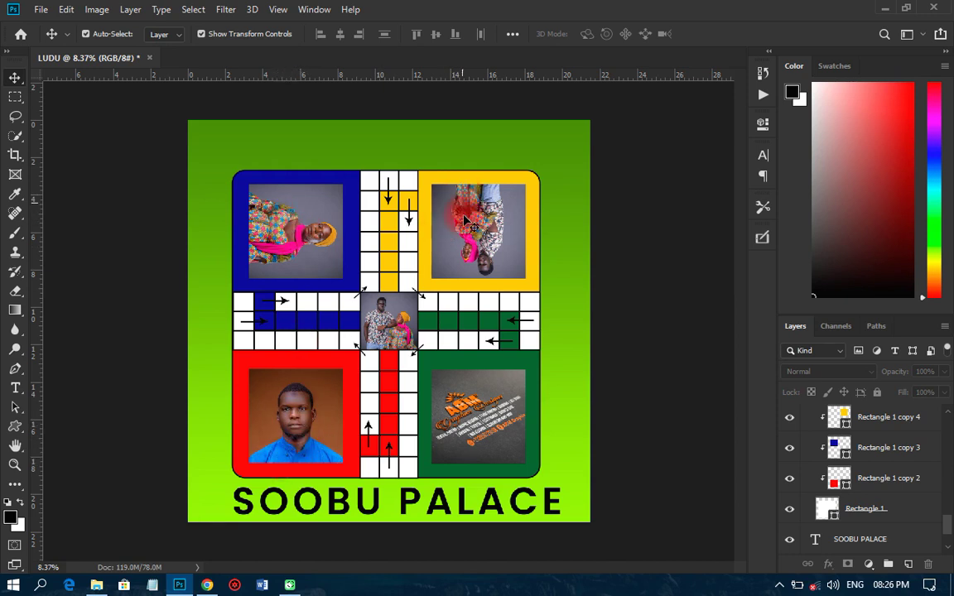
left_click(478, 423)
left_click(391, 328)
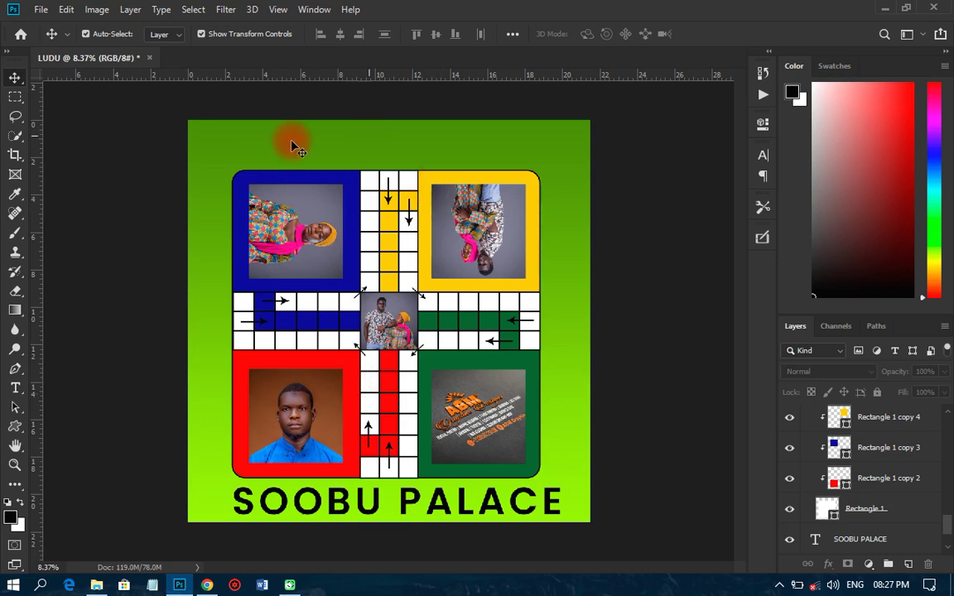
scroll(390, 319, "down", 2)
scroll(389, 319, "up", 4)
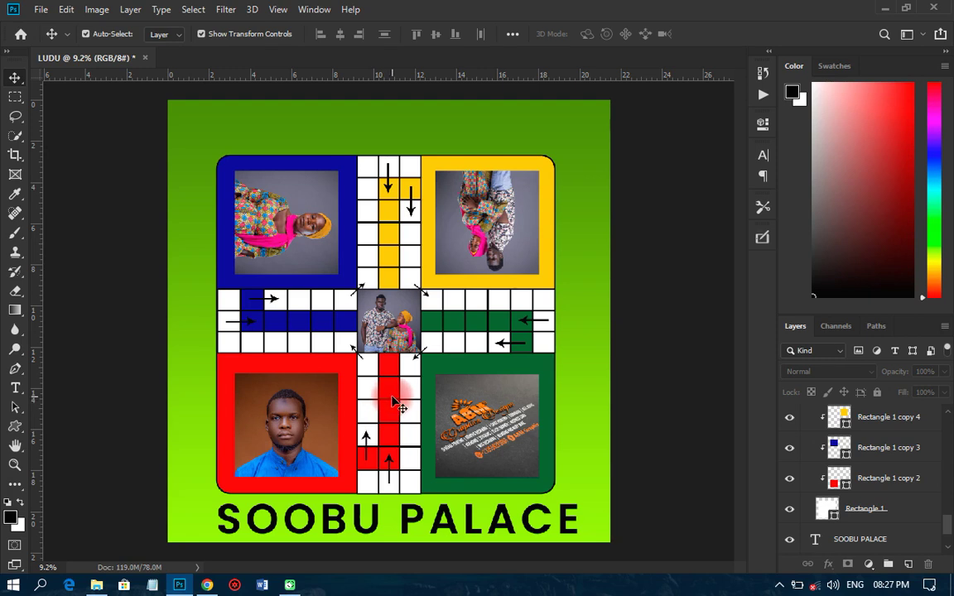
scroll(405, 356, "down", 1)
scroll(406, 352, "up", 1)
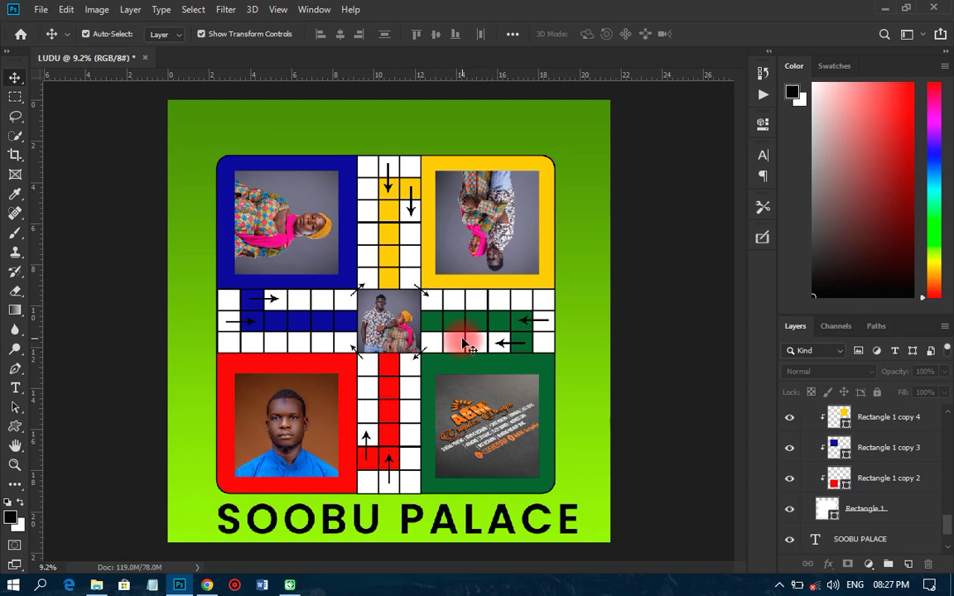
scroll(464, 343, "down", 1)
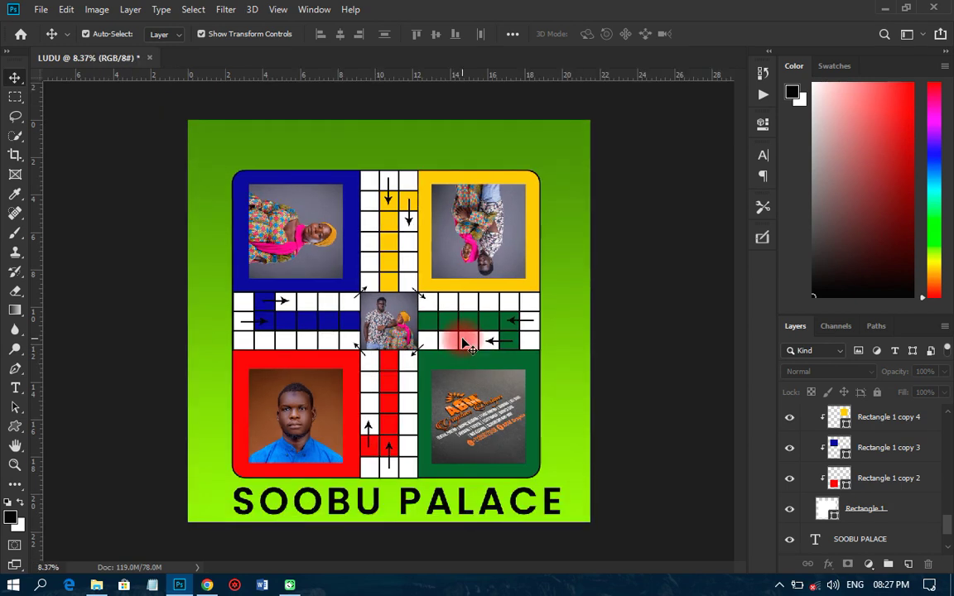